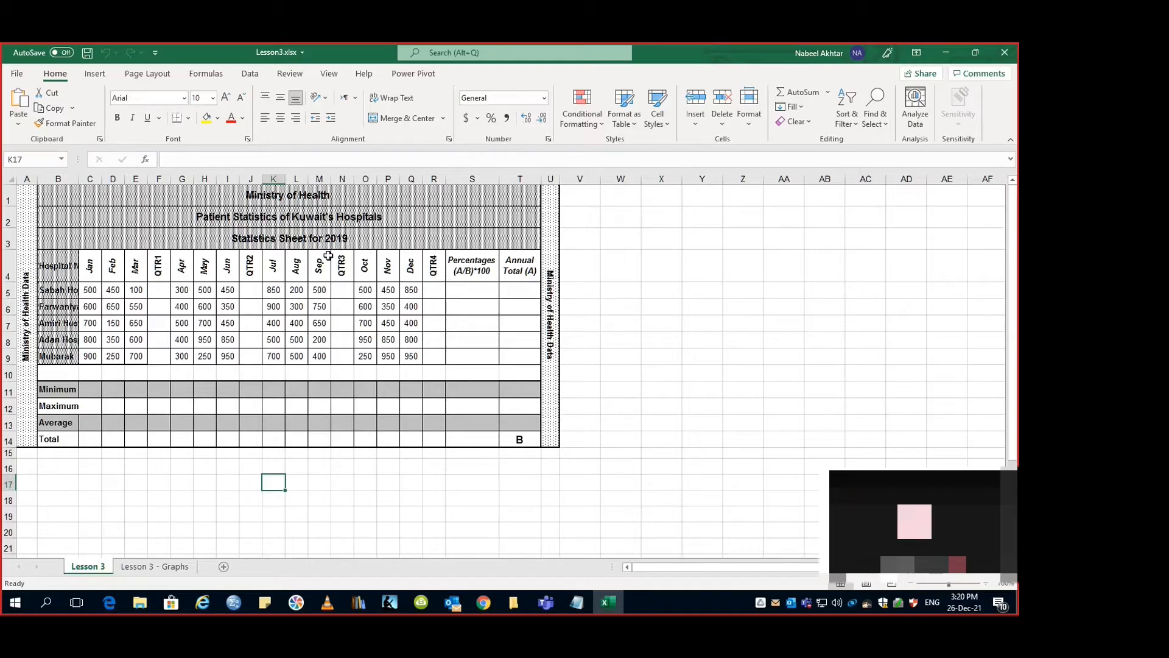
Examine Sabah Hospital's January to March figures, the April heading, the percentages column and the side label of the statistics sheet
{"action": "left_click", "coordinate": [89, 289]}
{"action": "left_click", "coordinate": [112, 290]}
{"action": "left_click", "coordinate": [137, 290]}
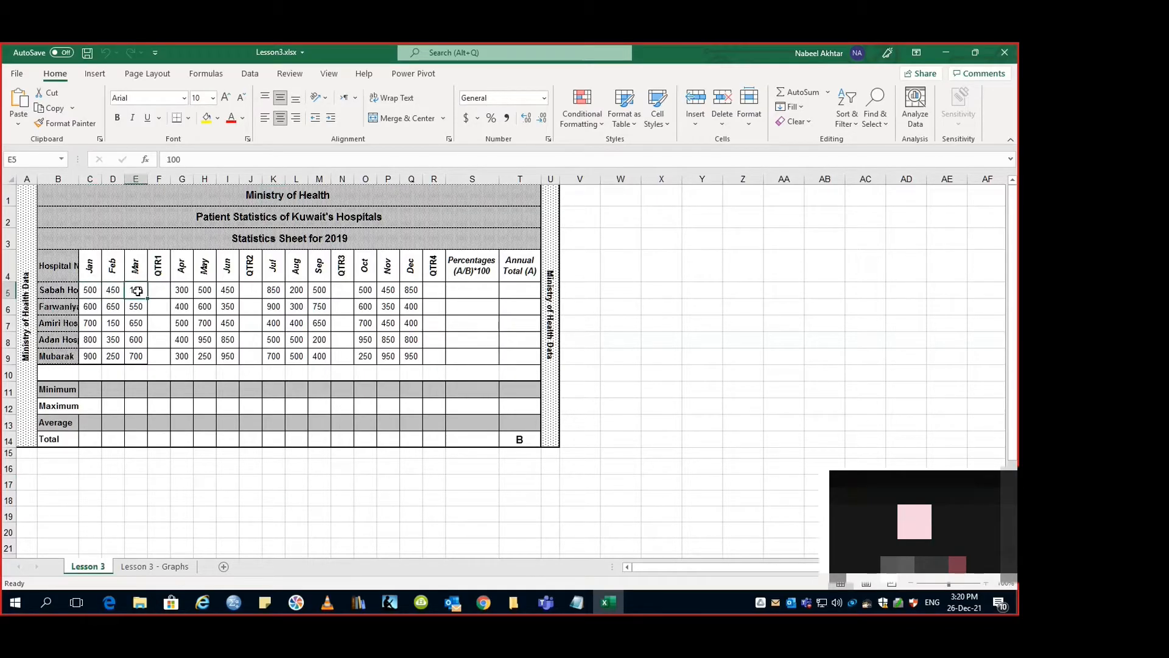
{"action": "left_click", "coordinate": [61, 291]}
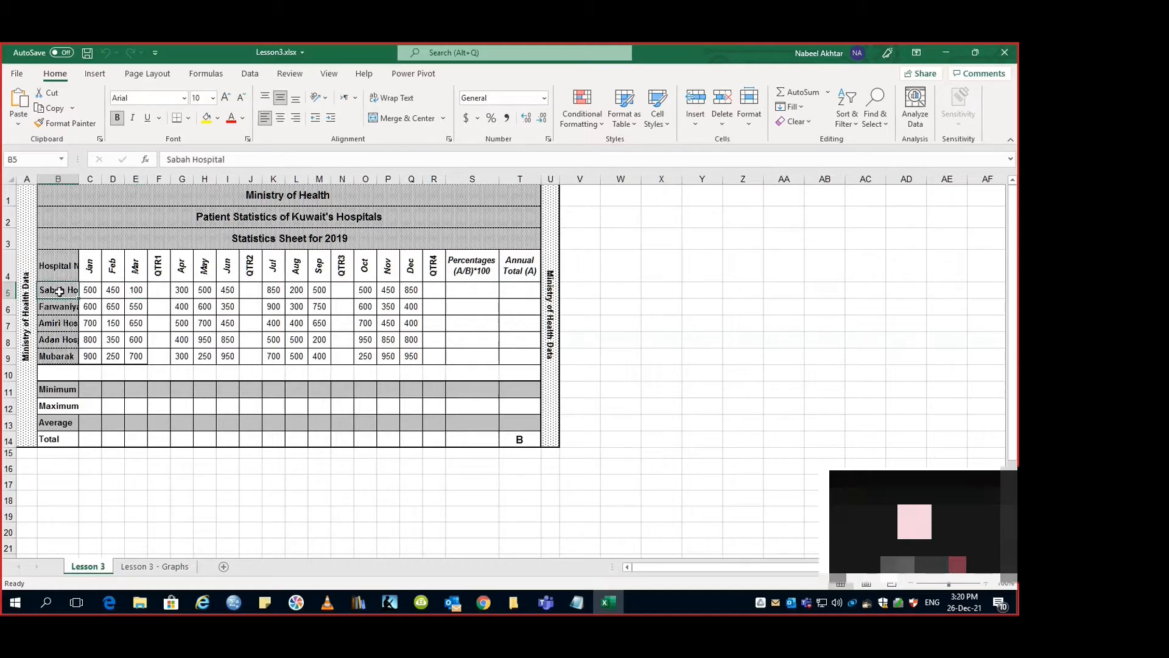
{"action": "left_click", "coordinate": [90, 290]}
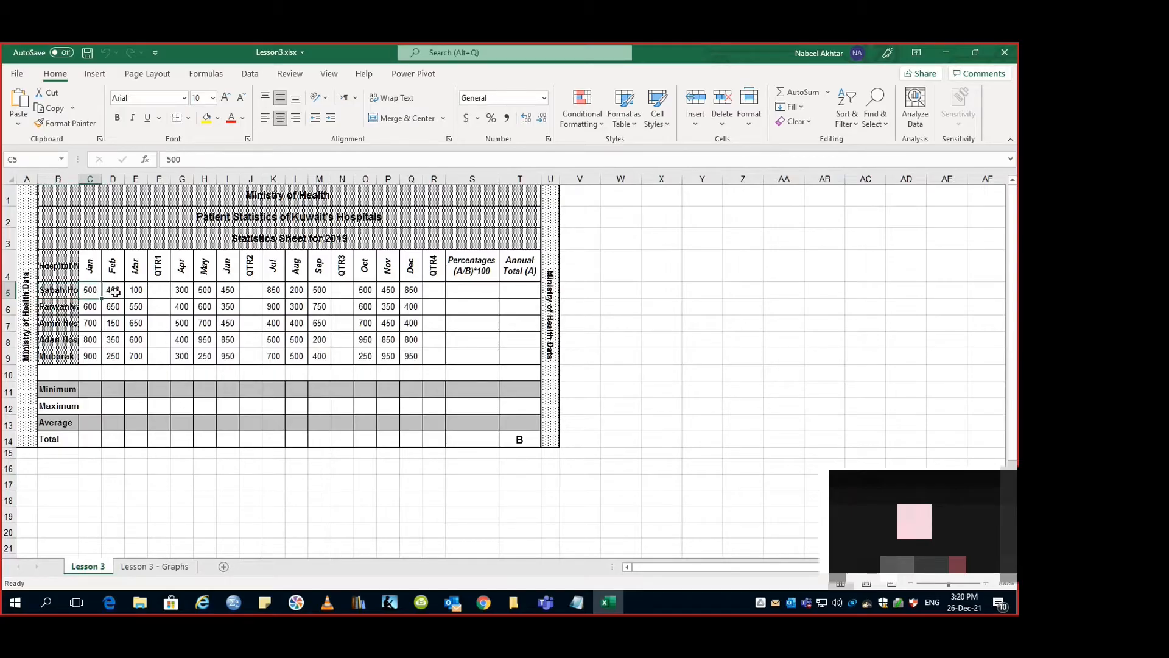
{"action": "left_click", "coordinate": [115, 291]}
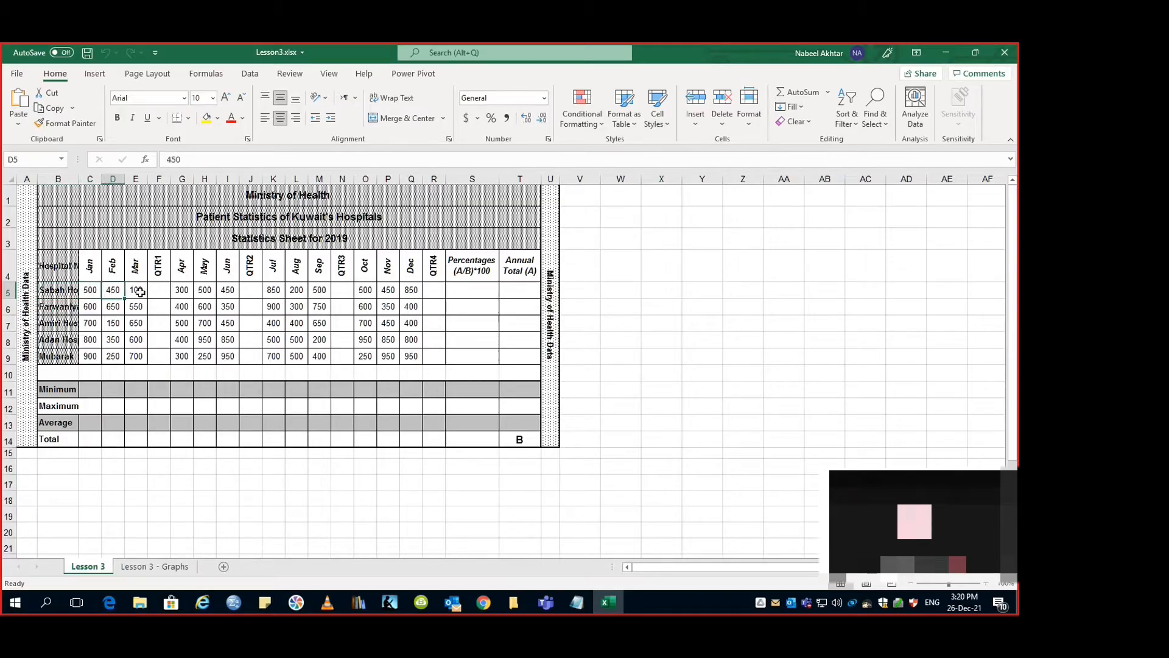
{"action": "left_click", "coordinate": [140, 292]}
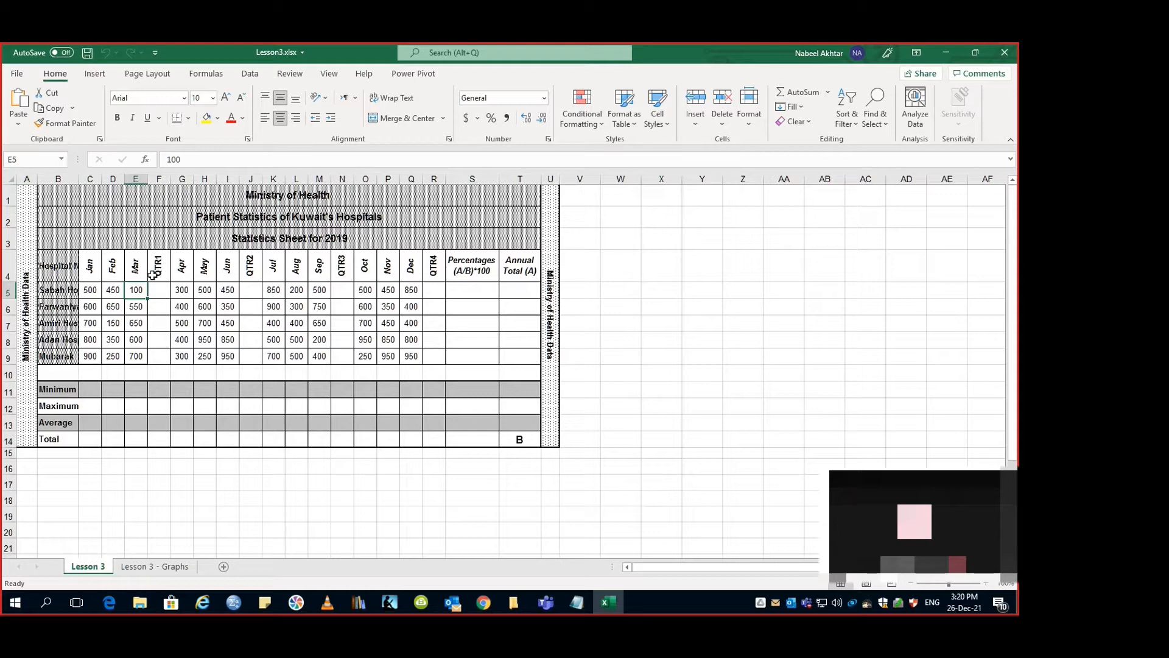
{"action": "left_click", "coordinate": [184, 274]}
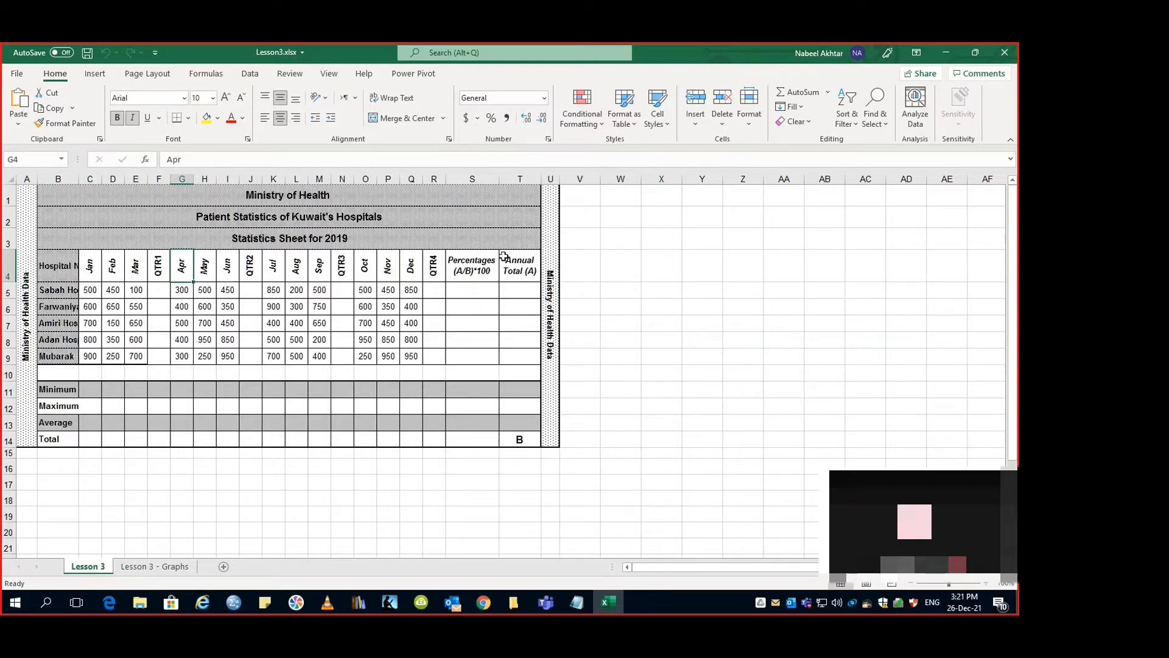
{"action": "left_click", "coordinate": [464, 306]}
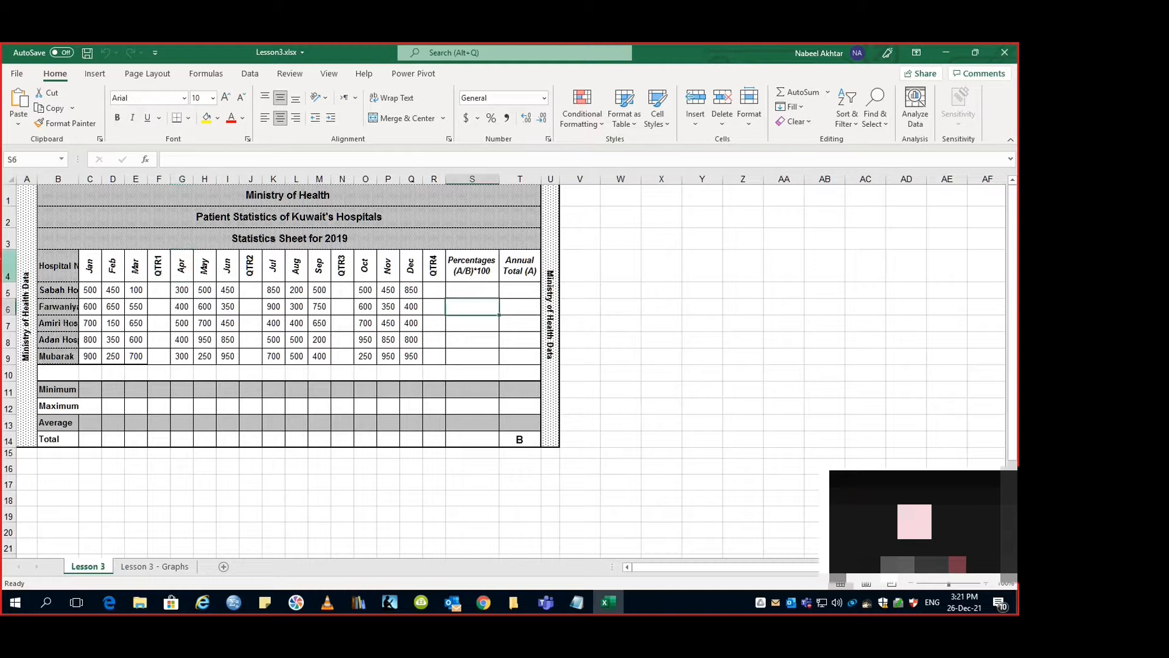
{"action": "left_click", "coordinate": [34, 221]}
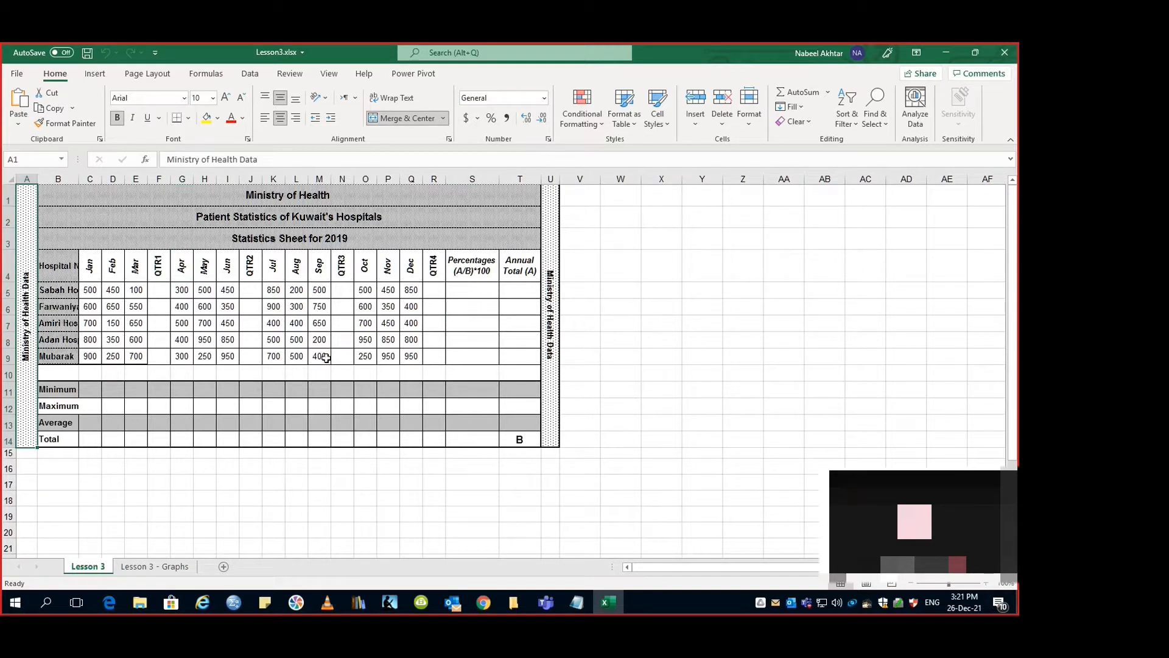
Delete the text box containing the letter B from the Annual Total cell in the Total row
{"action": "left_click", "coordinate": [519, 438]}
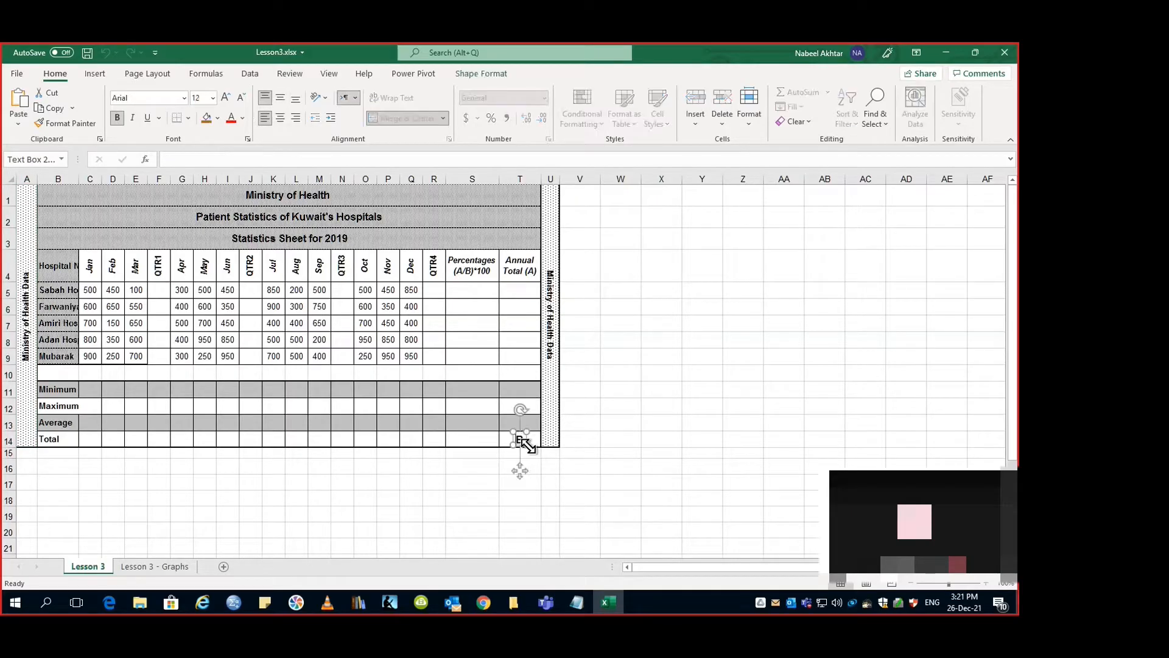
{"action": "type", "text": "B"}
{"action": "key", "text": "Delete"}
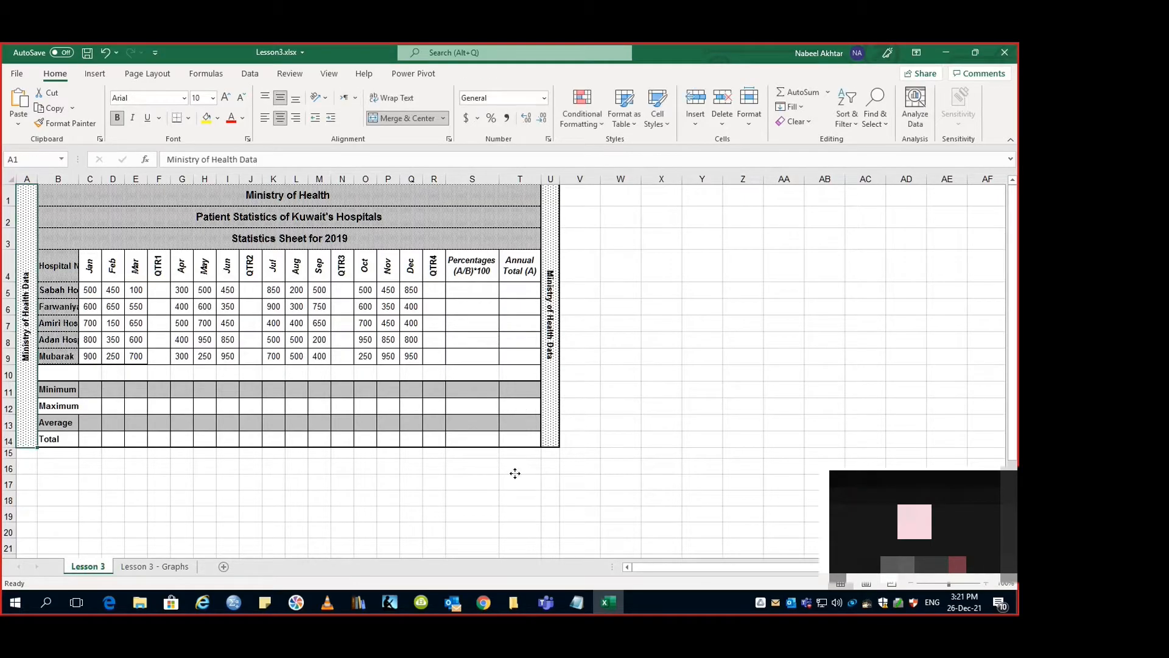
Autofit column B so that the full hospital names fit in their cells
{"action": "left_click", "coordinate": [986, 583]}
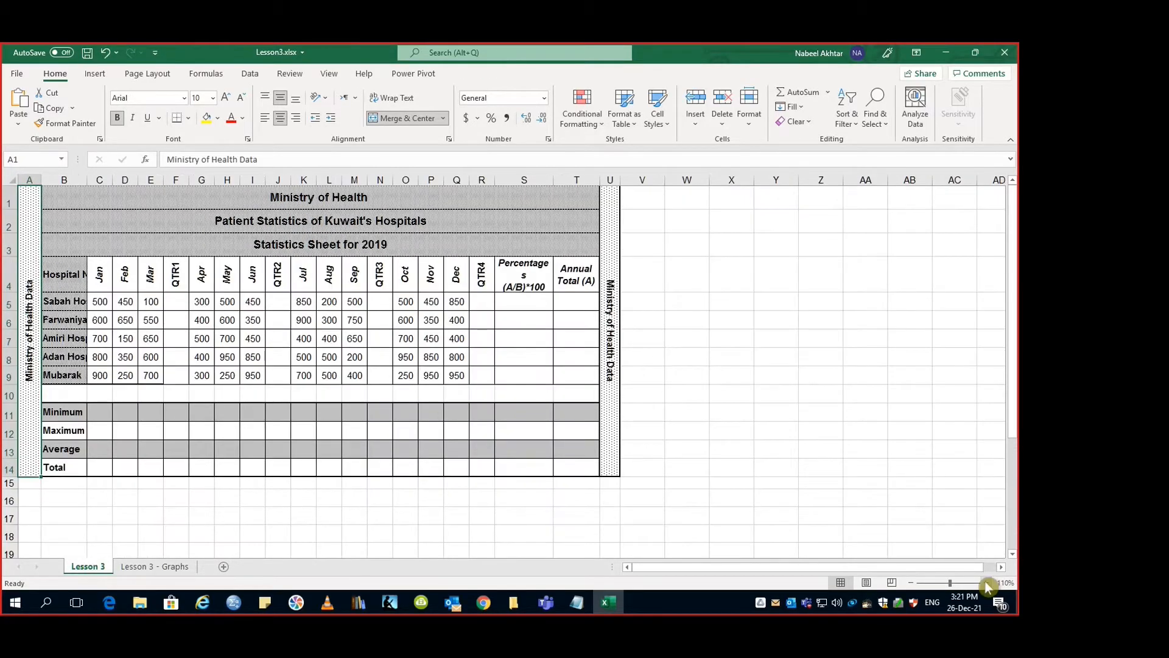
{"action": "left_click", "coordinate": [985, 582]}
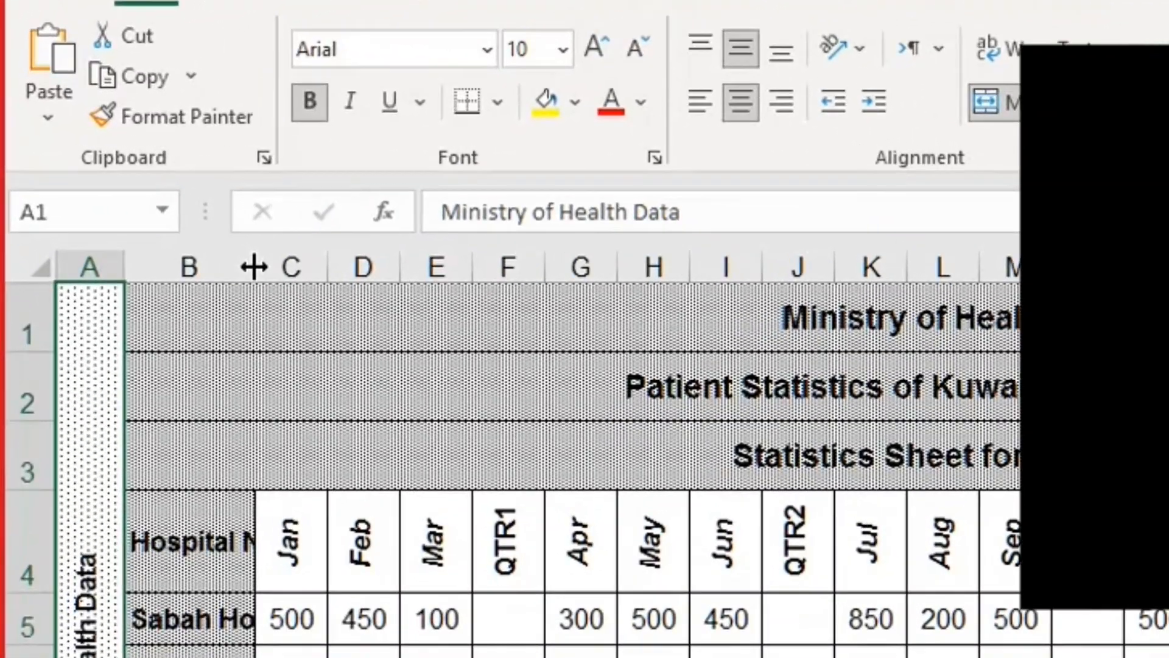
{"action": "left_click_drag", "start_coordinate": [151, 208], "coordinate": [149, 208]}
{"action": "left_click_drag", "start_coordinate": [256, 267], "coordinate": [261, 265]}
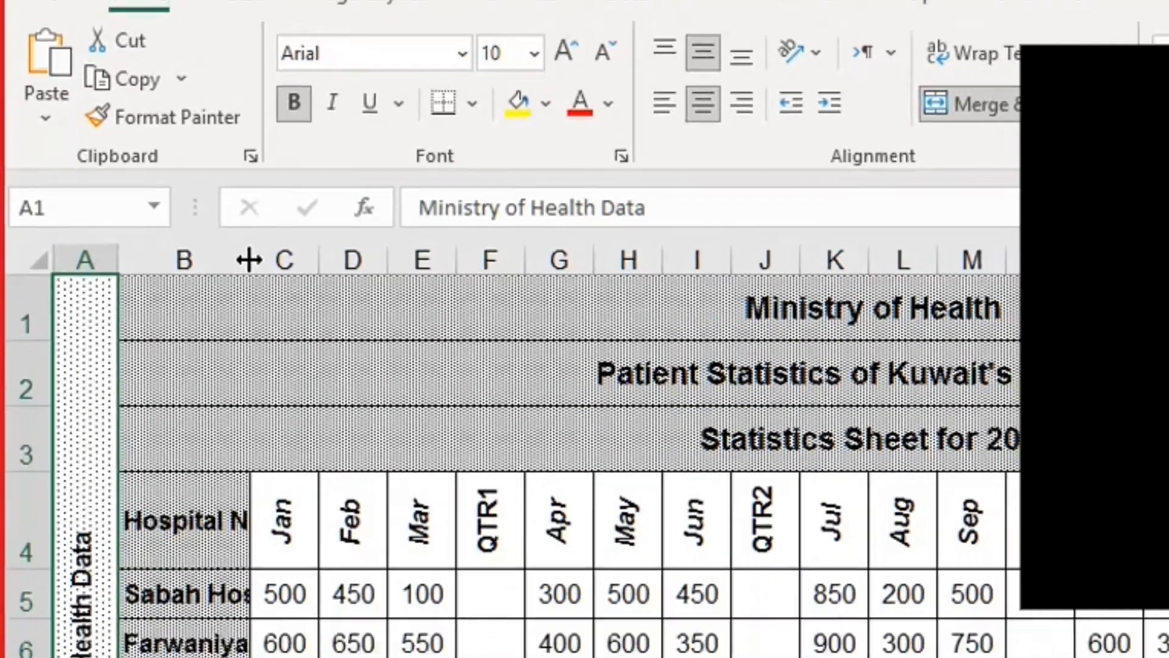
{"action": "double_click", "coordinate": [249, 260]}
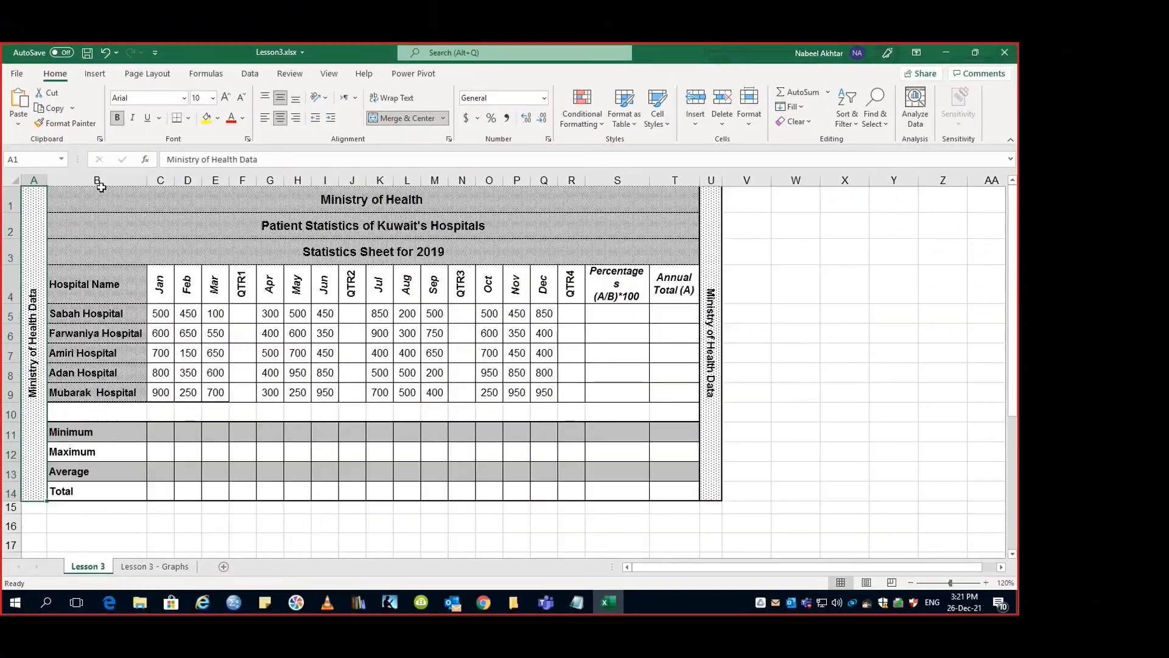
{"action": "left_click_drag", "start_coordinate": [100, 187], "coordinate": [153, 183]}
{"action": "left_click", "coordinate": [106, 286]}
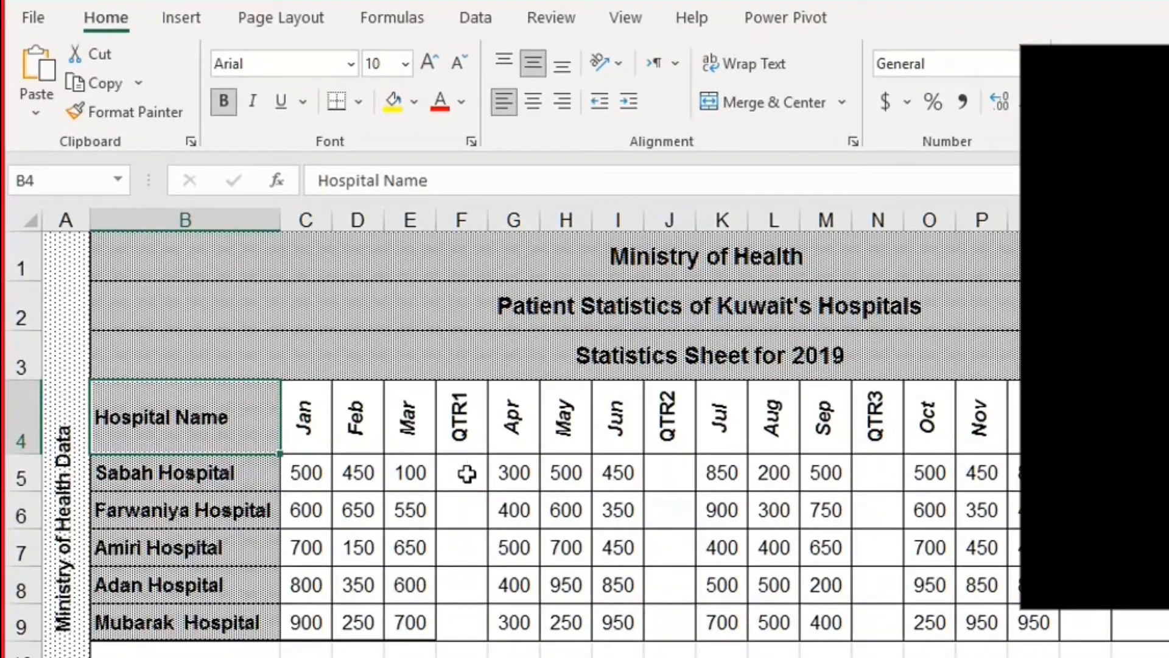
Calculate Sabah Hospital's QTR1 total in F5 with the SUM function over C5:E5, and fill the formula down to F9
{"action": "left_click", "coordinate": [458, 467]}
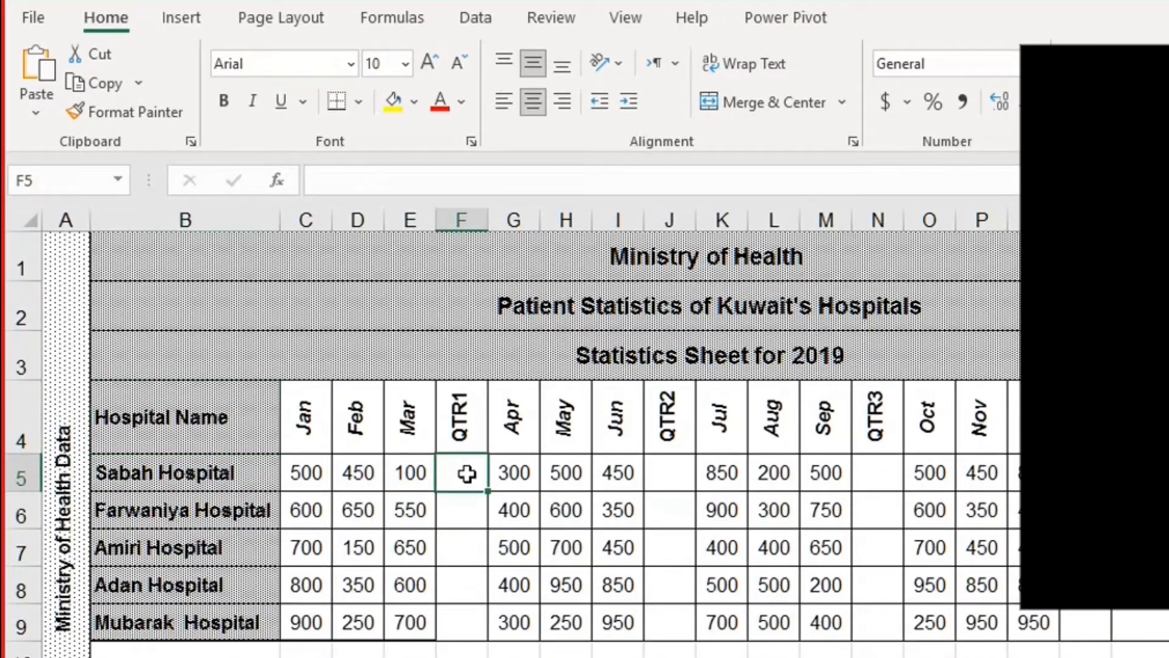
{"action": "left_click", "coordinate": [397, 16]}
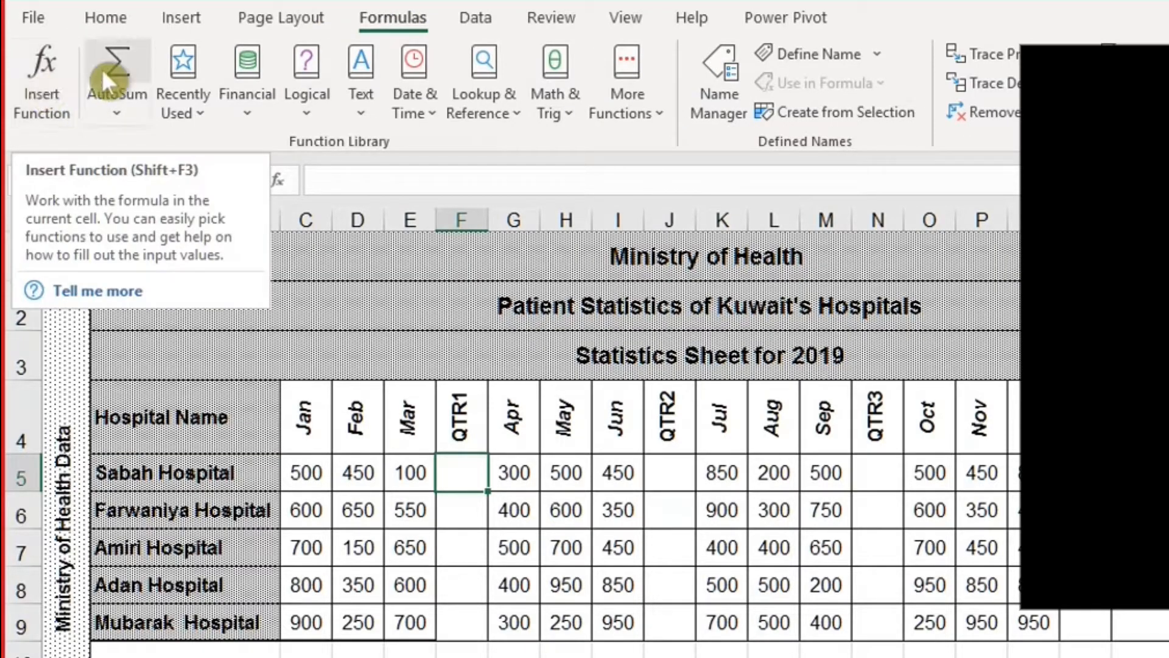
{"action": "left_click", "coordinate": [203, 114]}
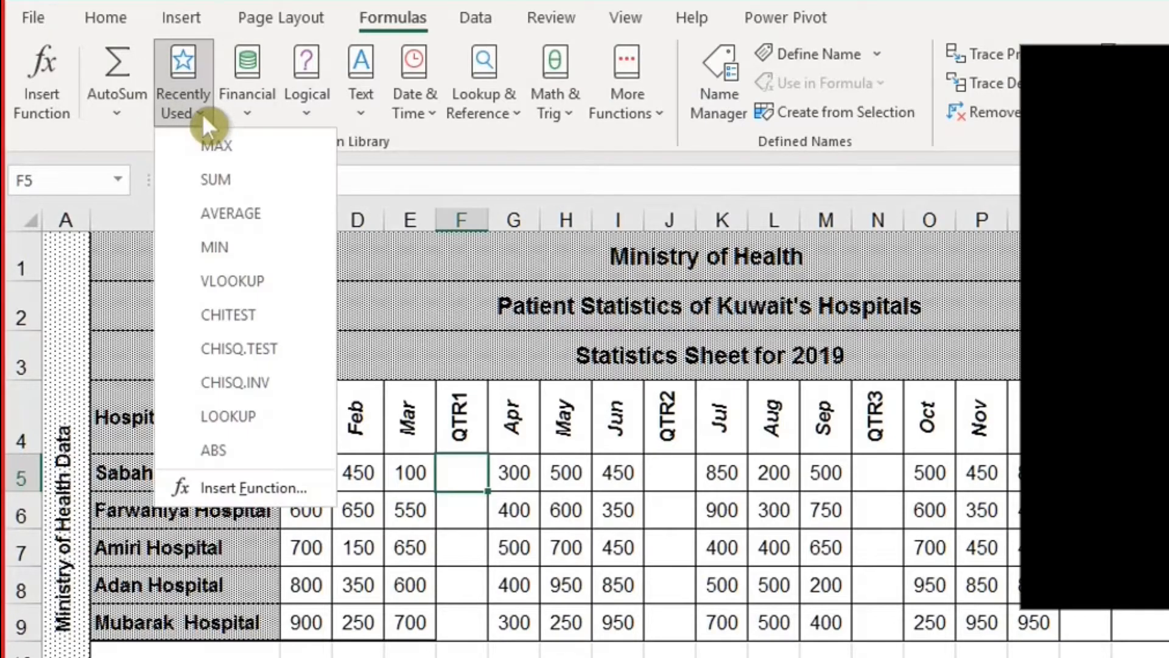
{"action": "left_click", "coordinate": [242, 174]}
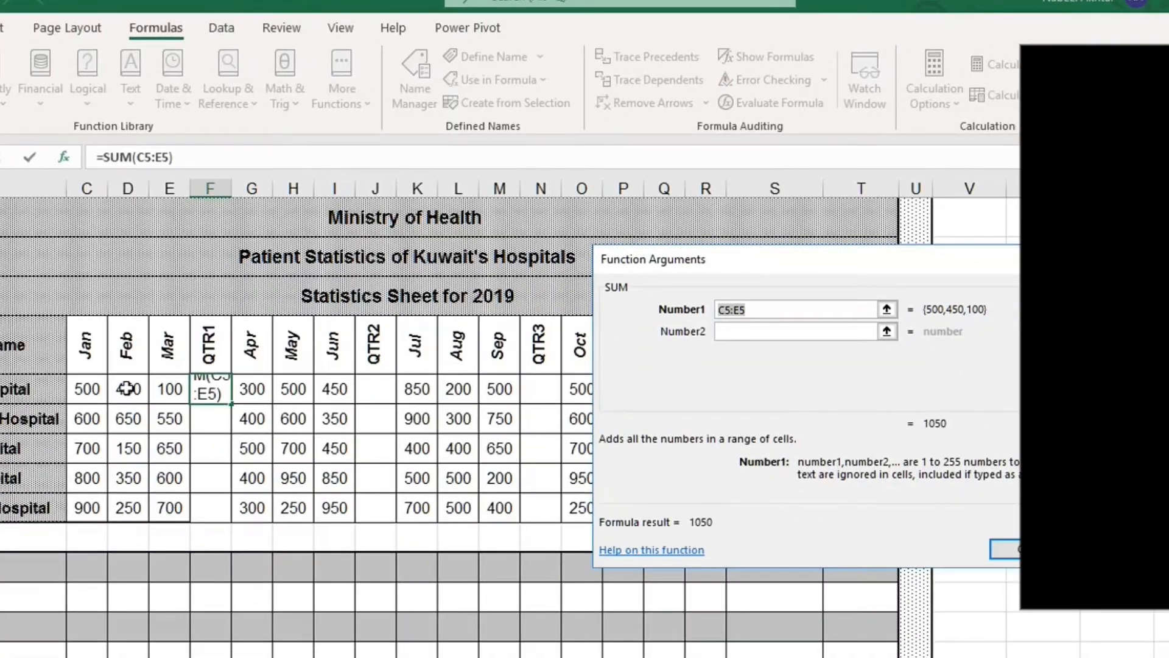
{"action": "left_click", "coordinate": [188, 434]}
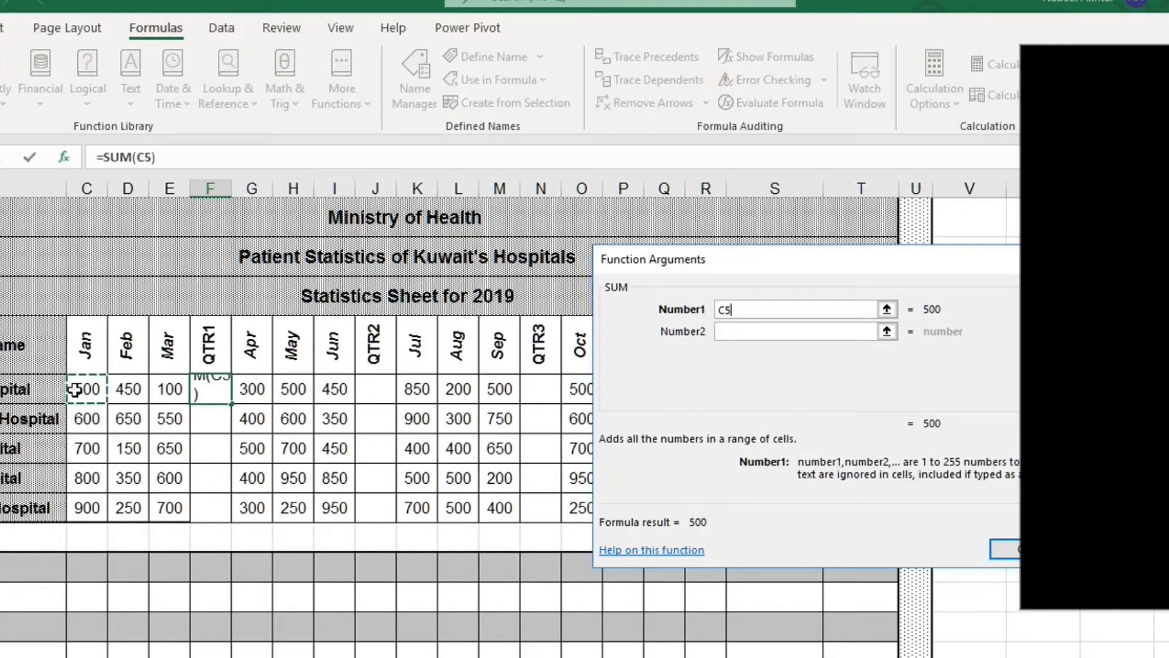
{"action": "left_click_drag", "start_coordinate": [74, 390], "coordinate": [168, 391]}
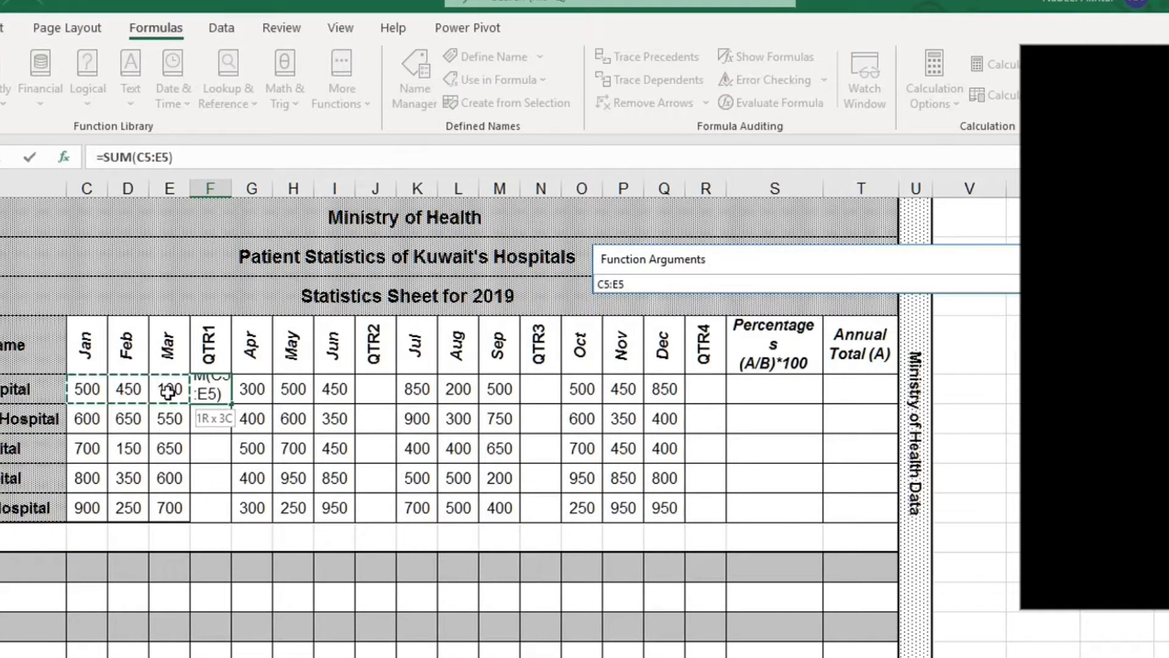
{"action": "left_click", "coordinate": [999, 548]}
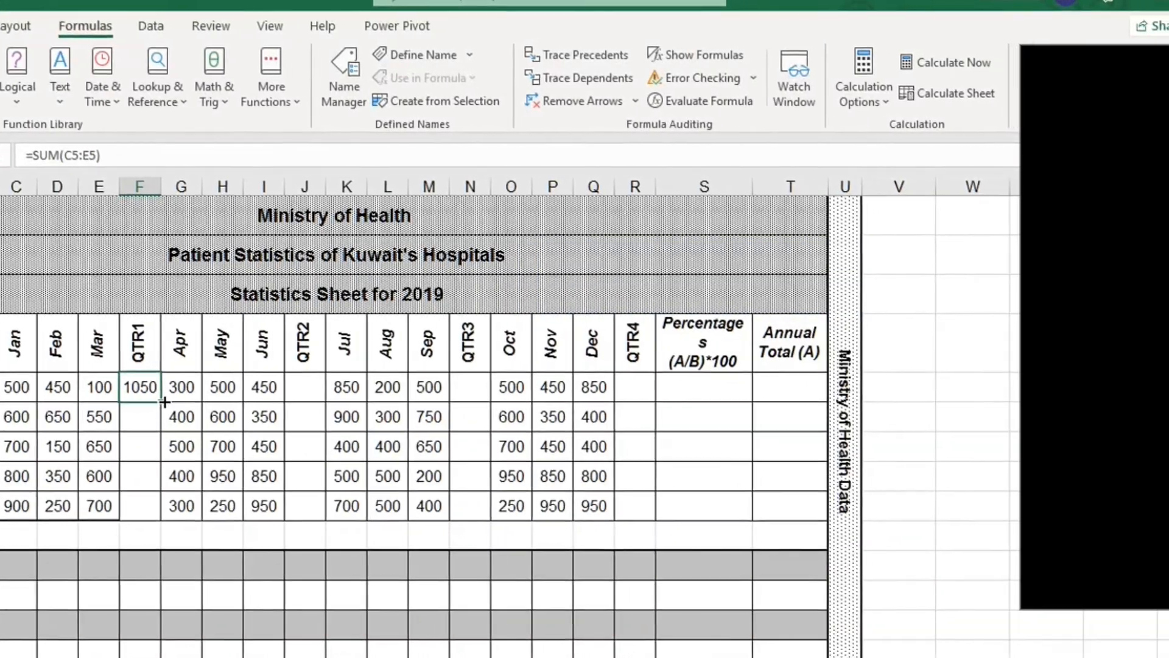
{"action": "left_click_drag", "start_coordinate": [164, 402], "coordinate": [160, 514]}
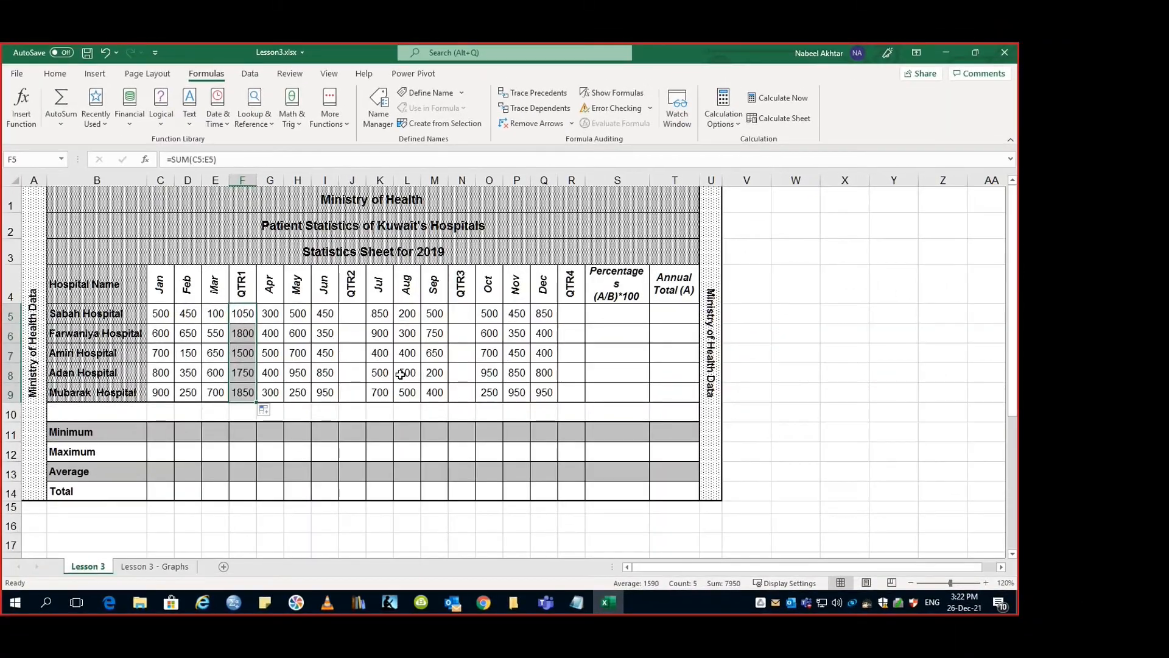
Calculate Sabah Hospital's QTR2 total in J5 with AutoSum over G5:I5
{"action": "left_click", "coordinate": [344, 324]}
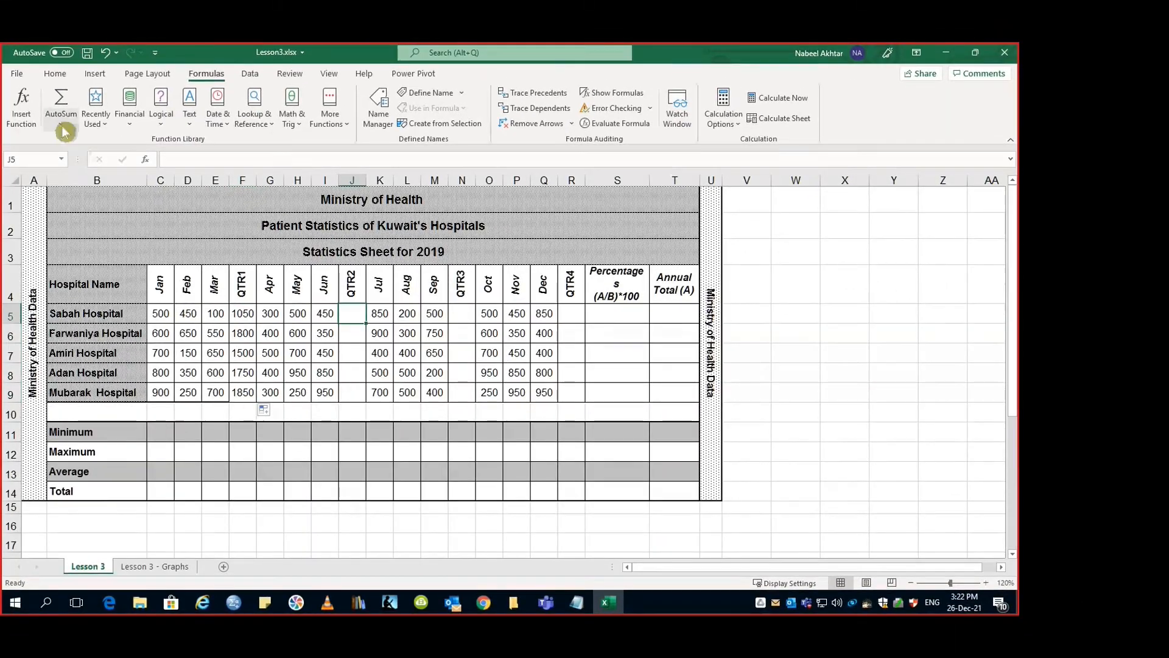
{"action": "left_click", "coordinate": [103, 130]}
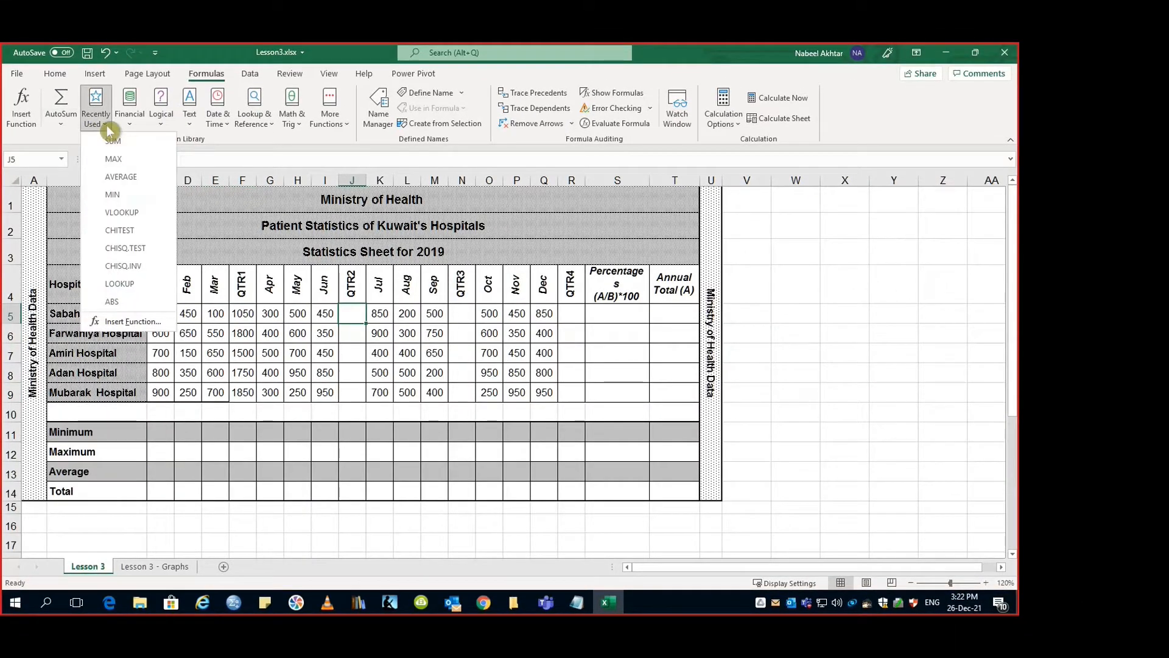
{"action": "left_click", "coordinate": [59, 125]}
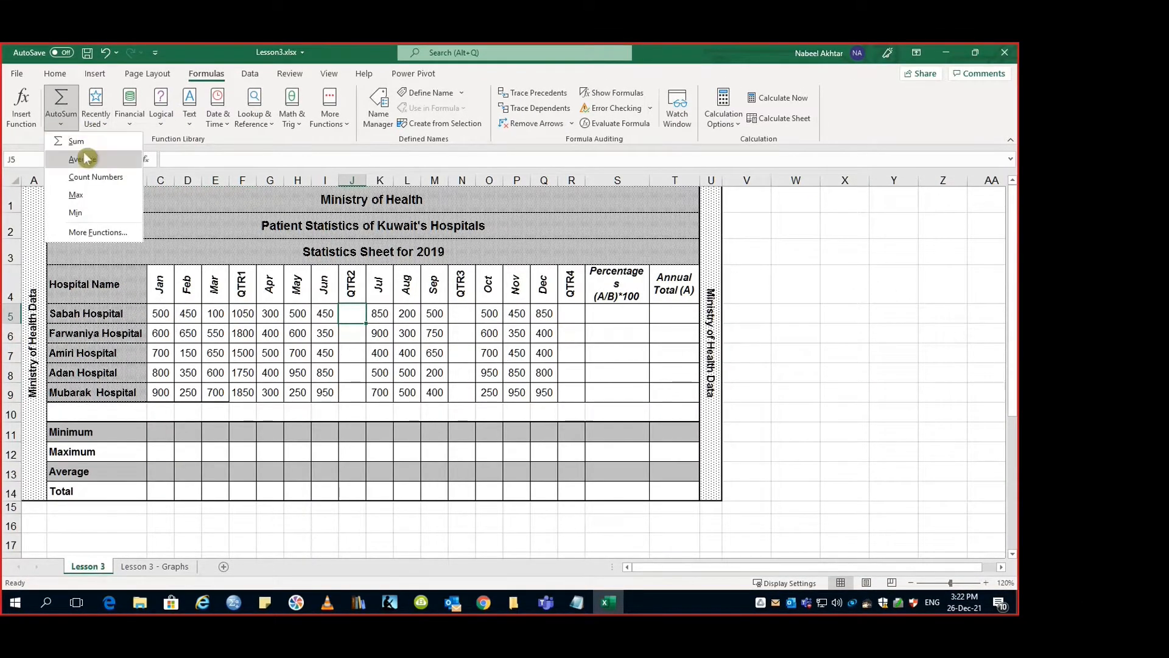
{"action": "left_click", "coordinate": [78, 143]}
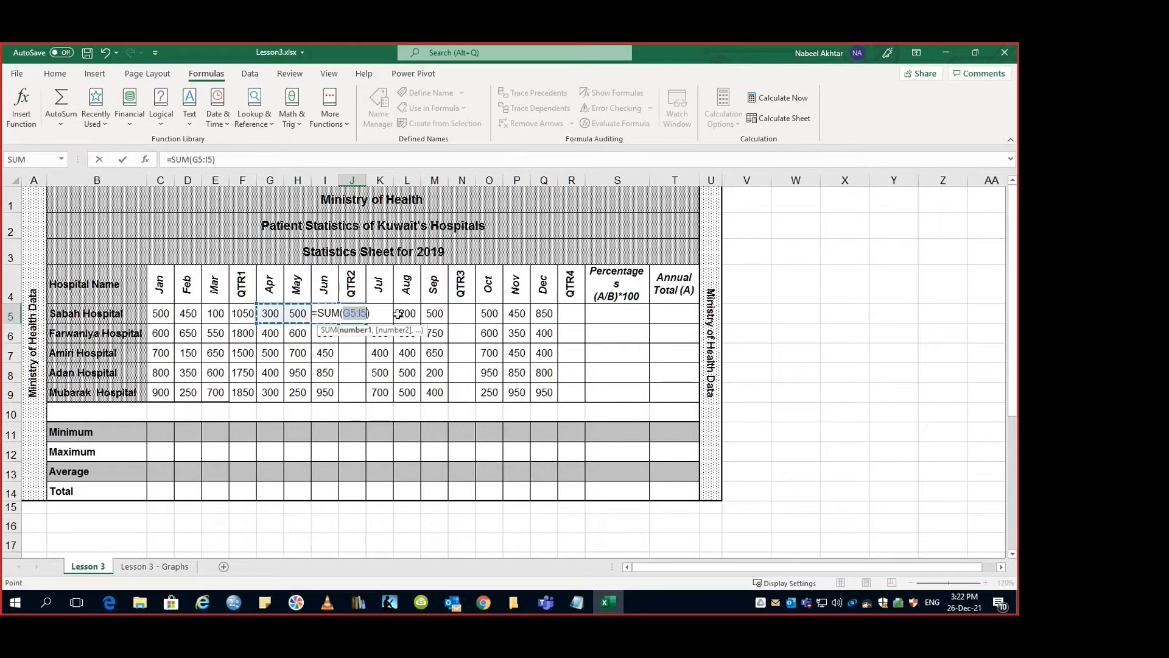
{"action": "key", "text": "Return"}
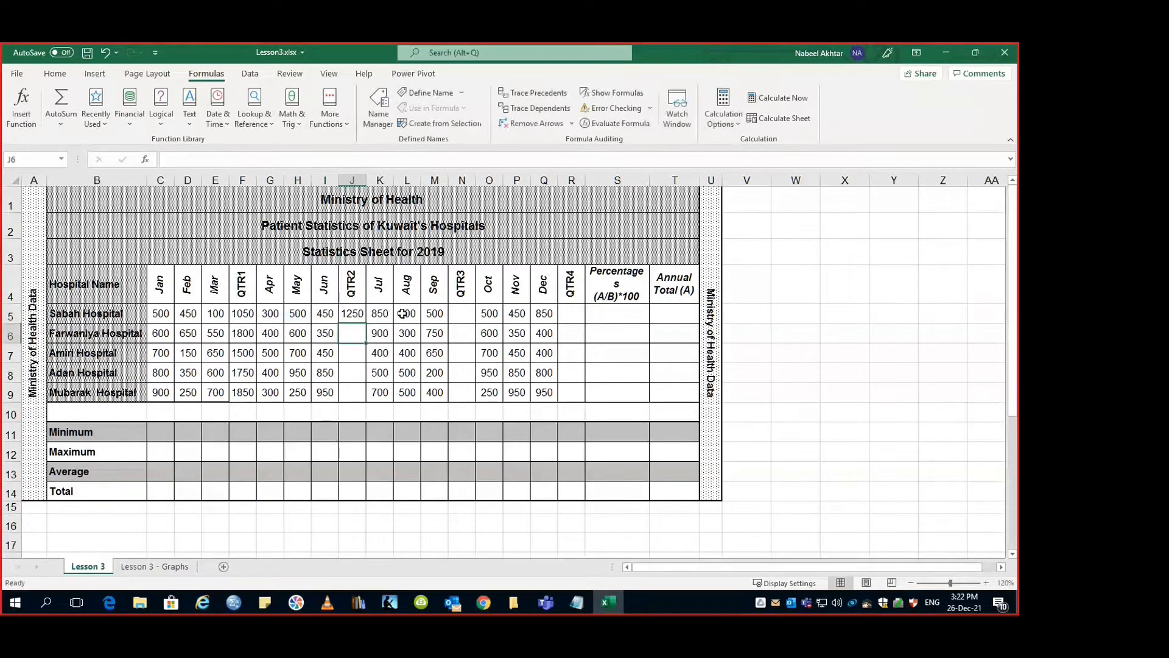
Fill the QTR2 sum formula from J5 down to J9 for the remaining hospitals only
{"action": "left_click", "coordinate": [357, 314]}
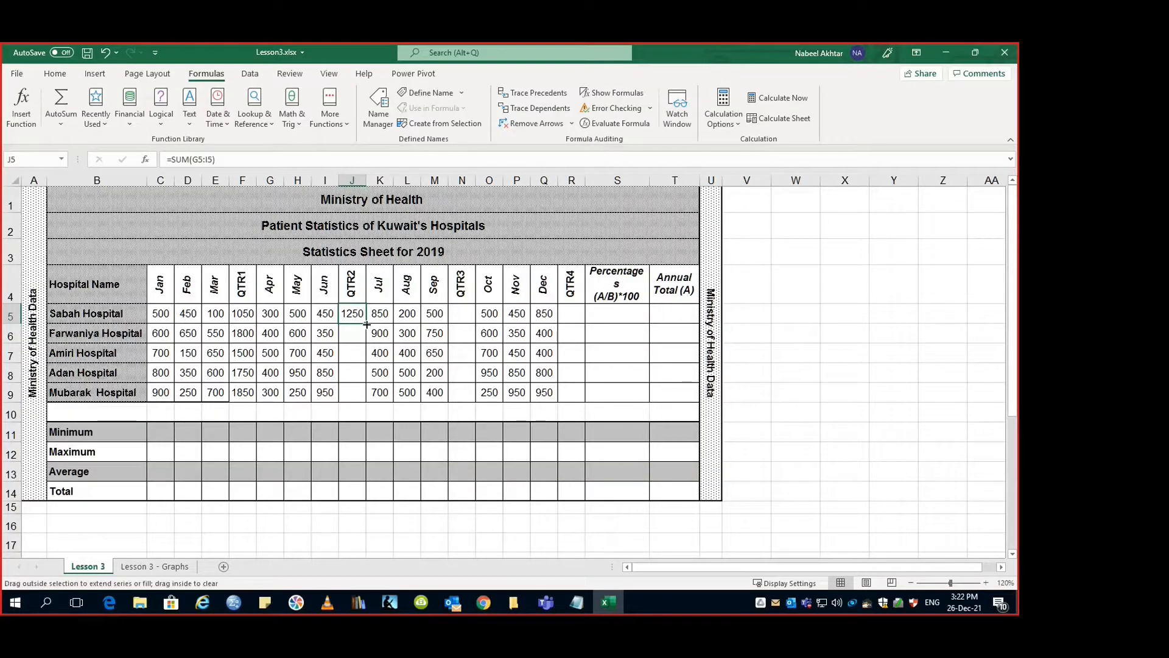
{"action": "double_click", "coordinate": [366, 324]}
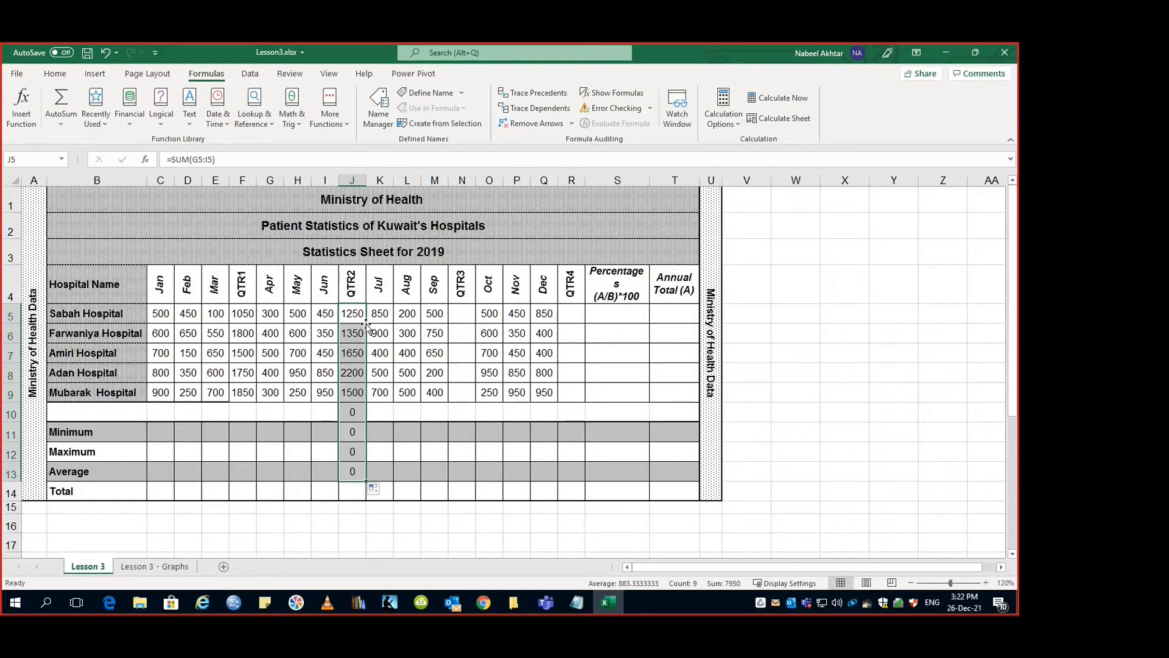
{"action": "key", "text": "ctrl+z"}
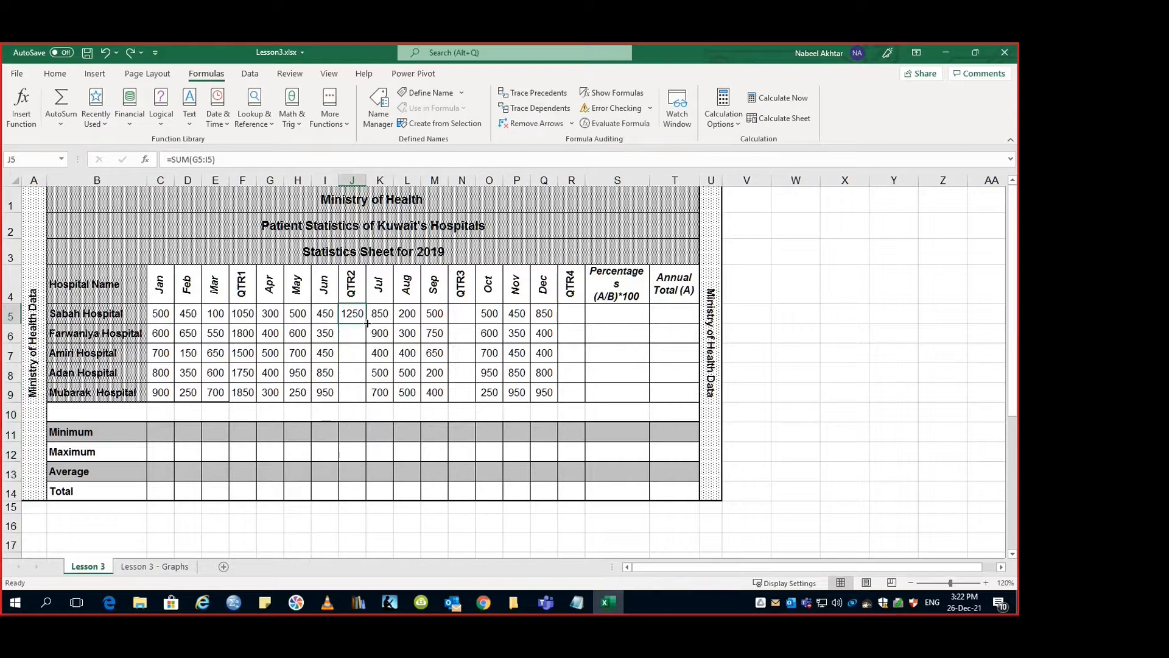
{"action": "left_click_drag", "start_coordinate": [366, 324], "coordinate": [371, 399]}
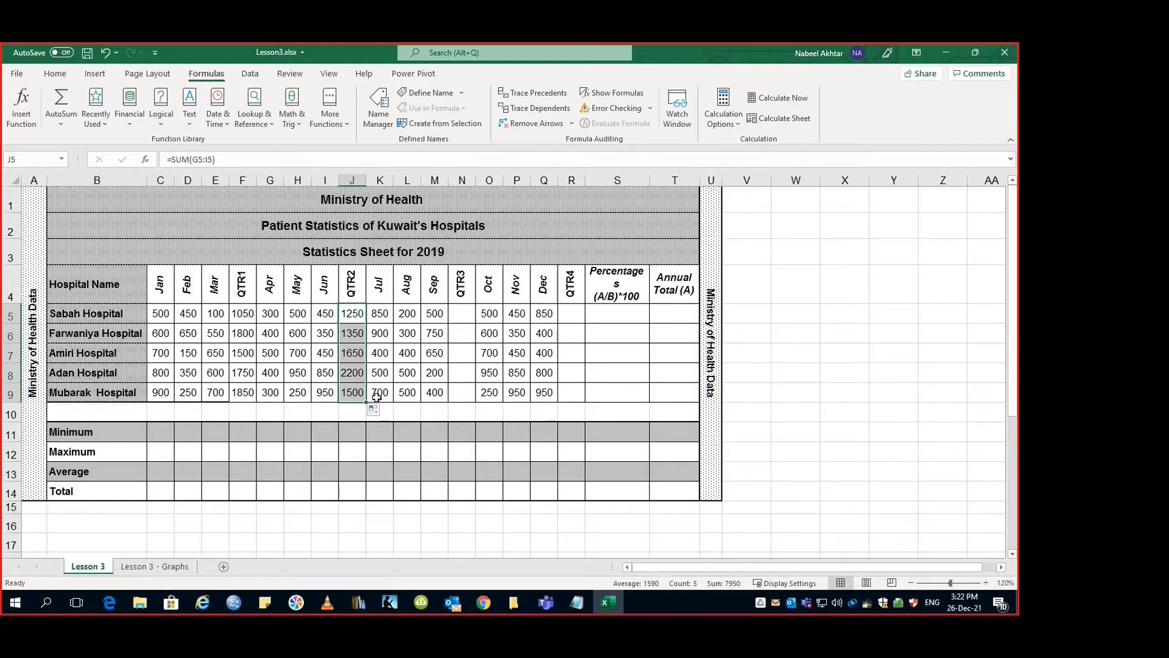
Calculate Sabah Hospital's QTR3 total in N5 with the SUM function over K5:M5, and fill the formula down to N9
{"action": "left_click", "coordinate": [462, 315]}
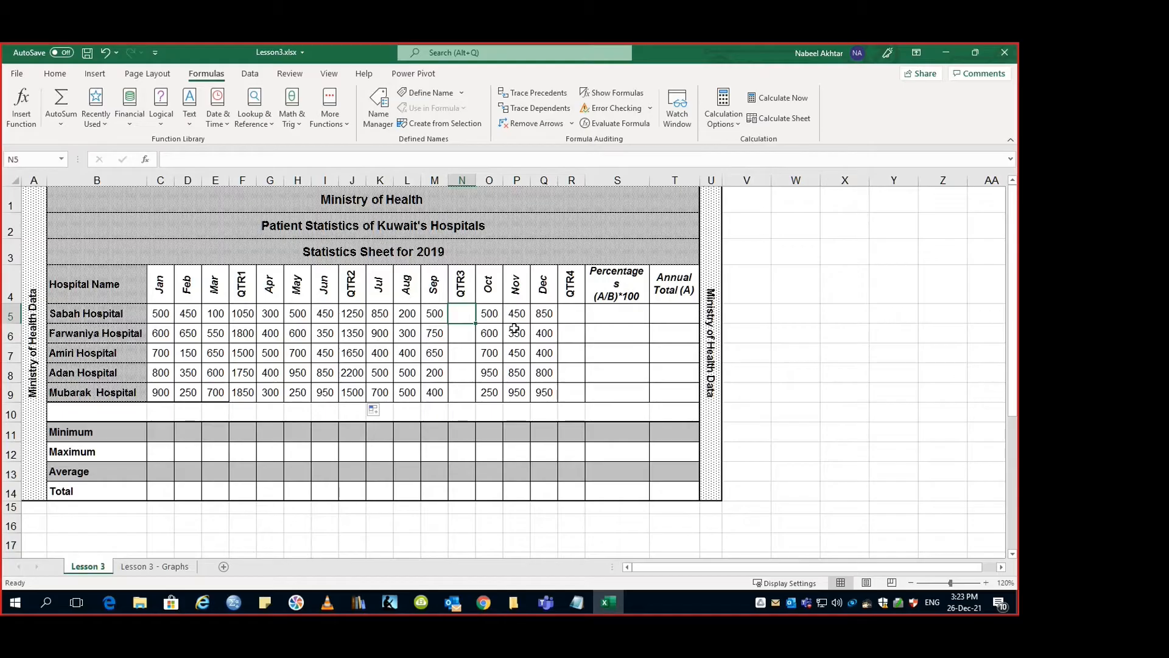
{"action": "left_click", "coordinate": [197, 161]}
{"action": "type", "text": "="}
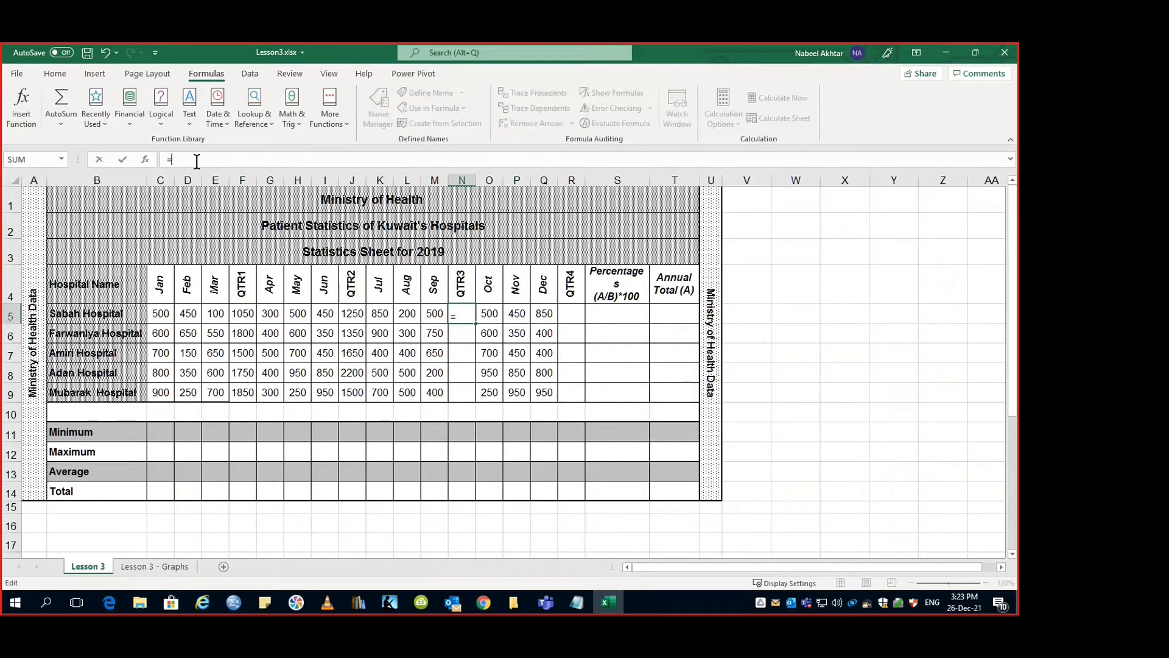
{"action": "type", "text": "sum("}
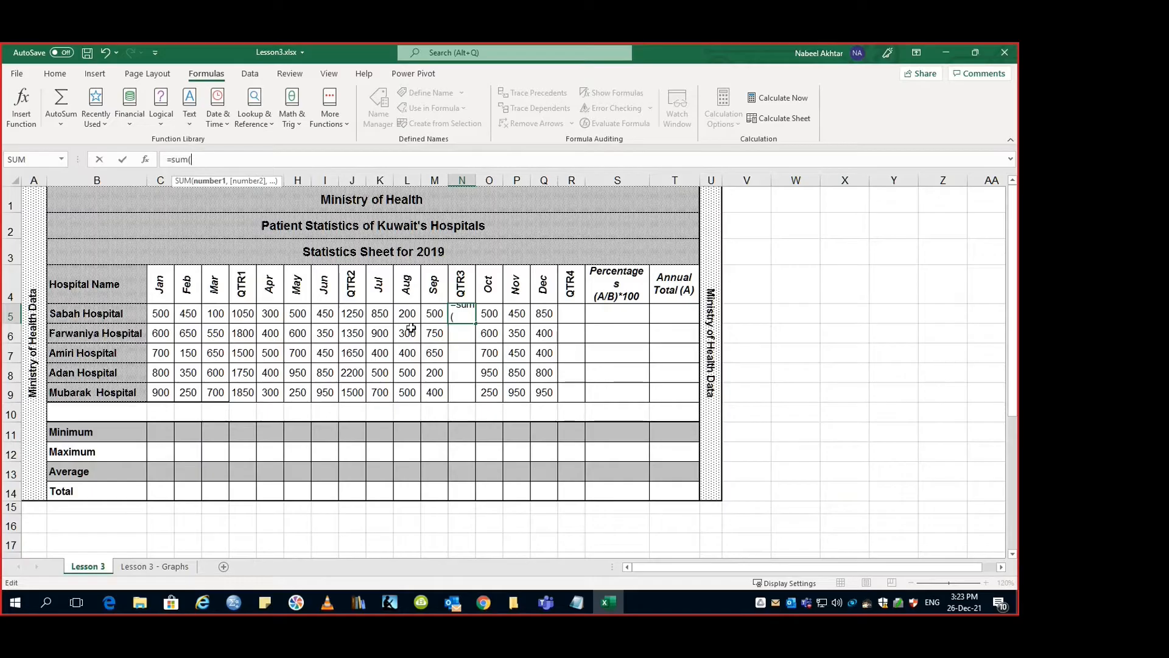
{"action": "left_click_drag", "start_coordinate": [380, 313], "coordinate": [423, 319]}
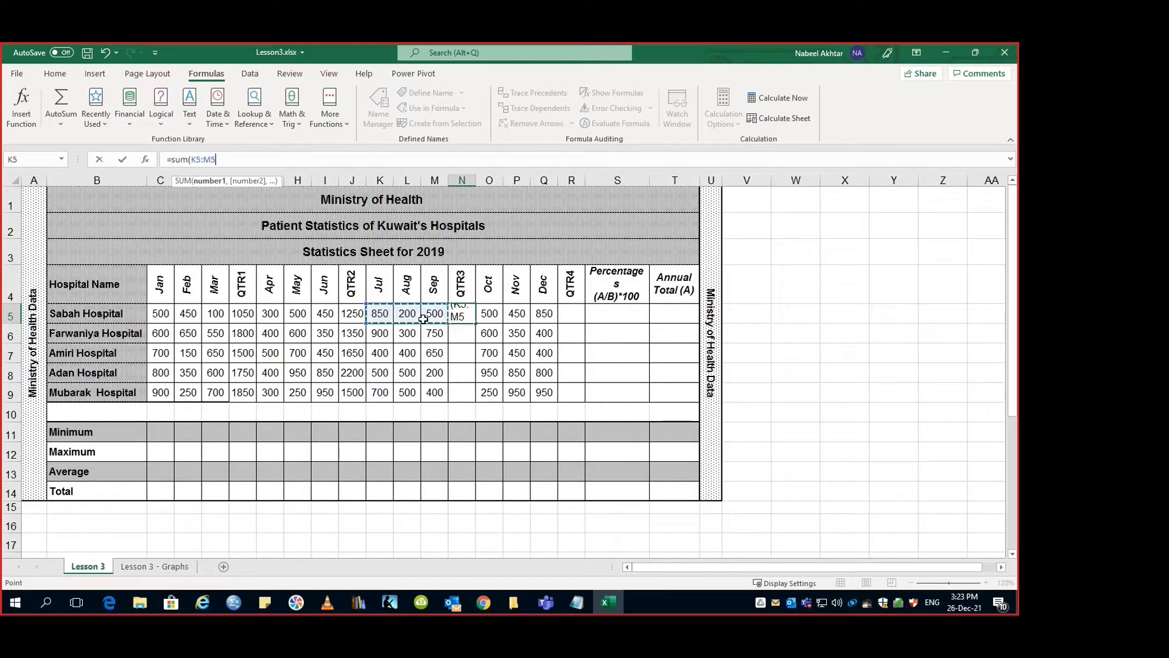
{"action": "key", "text": "Return"}
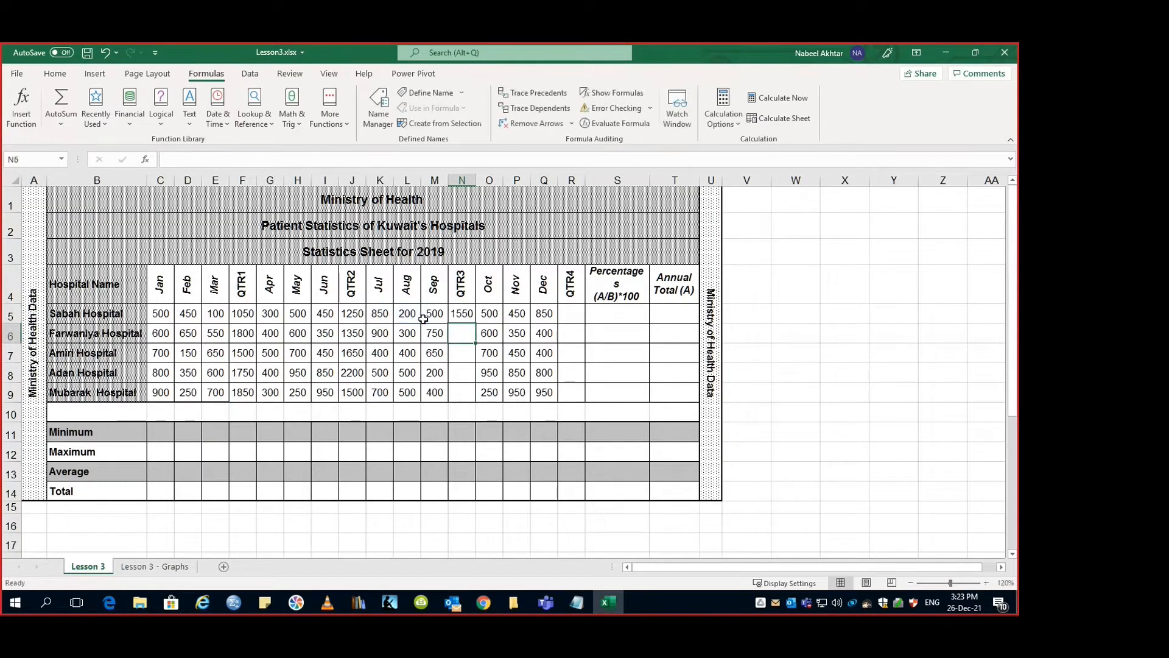
{"action": "left_click", "coordinate": [473, 319]}
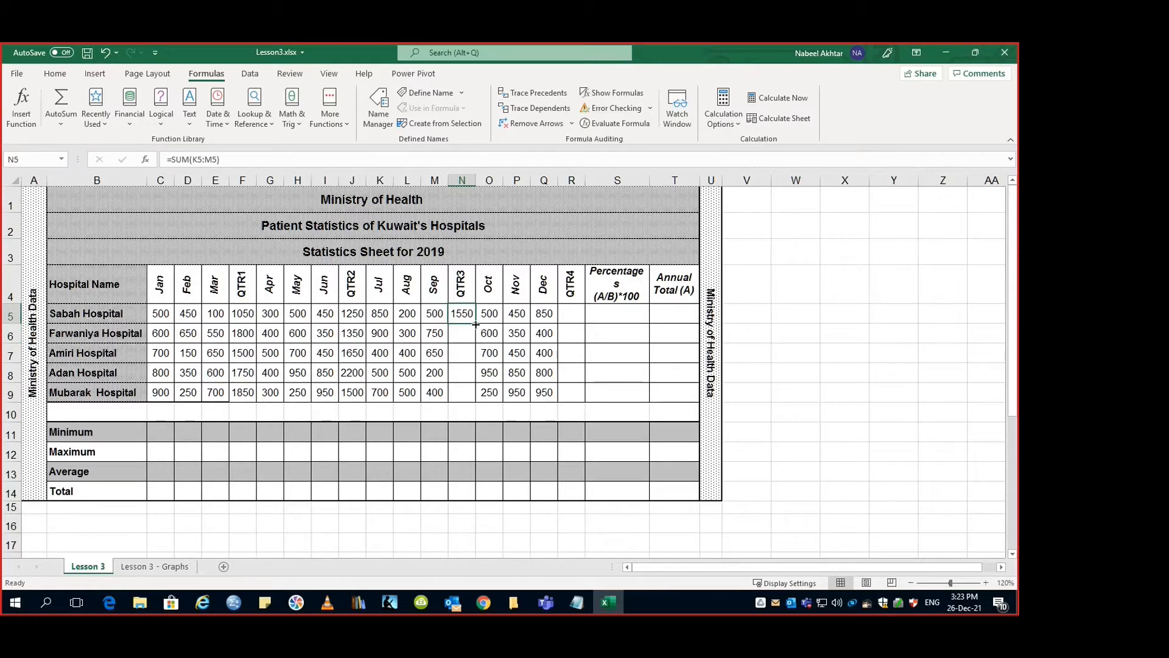
{"action": "left_click_drag", "start_coordinate": [475, 325], "coordinate": [473, 398]}
Calculate Sabah Hospital's QTR4 total in R5 using Insert Function's SUM over O5:Q5, and fill the formula down to R9
{"action": "left_click", "coordinate": [572, 314]}
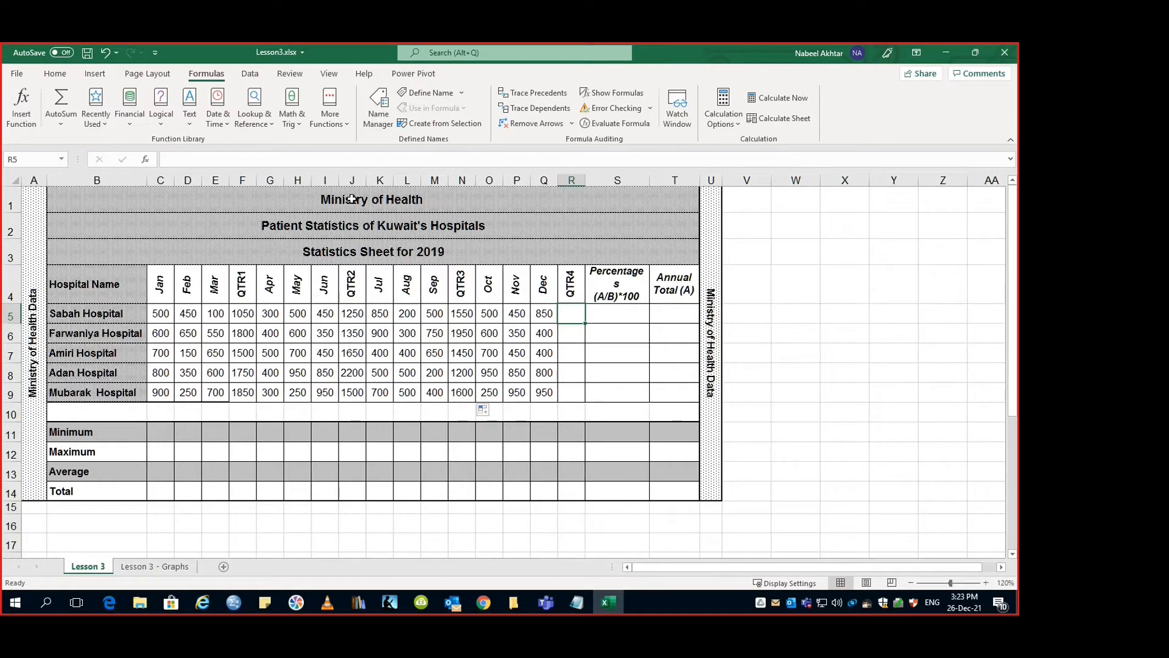
{"action": "left_click", "coordinate": [21, 107]}
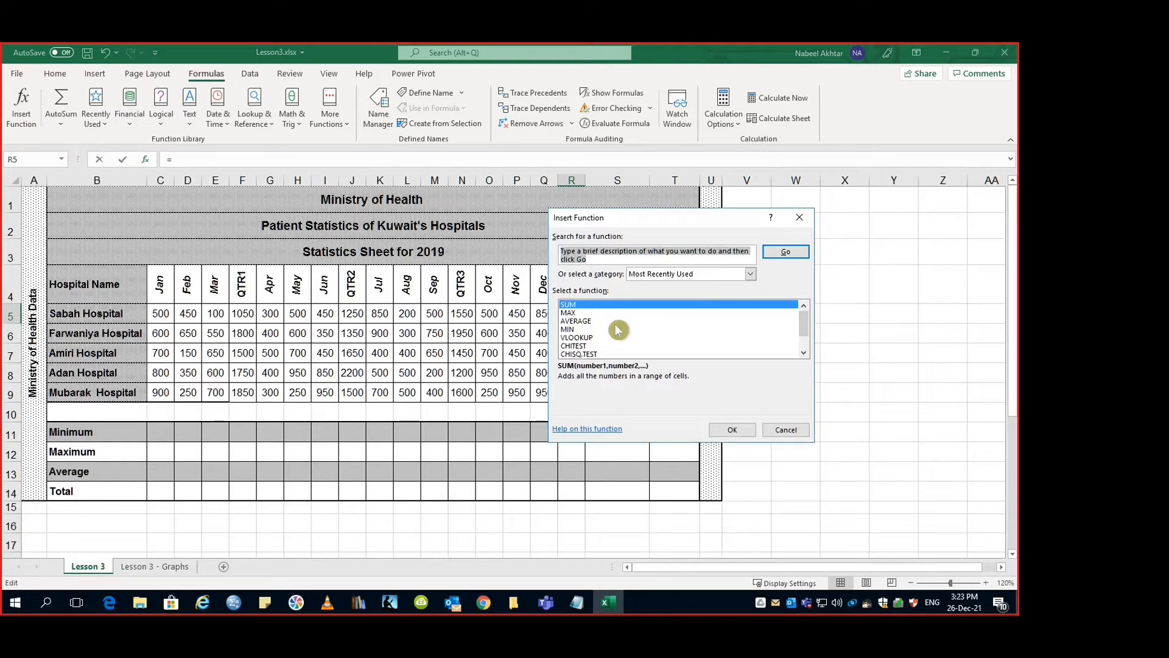
{"action": "left_click", "coordinate": [734, 430]}
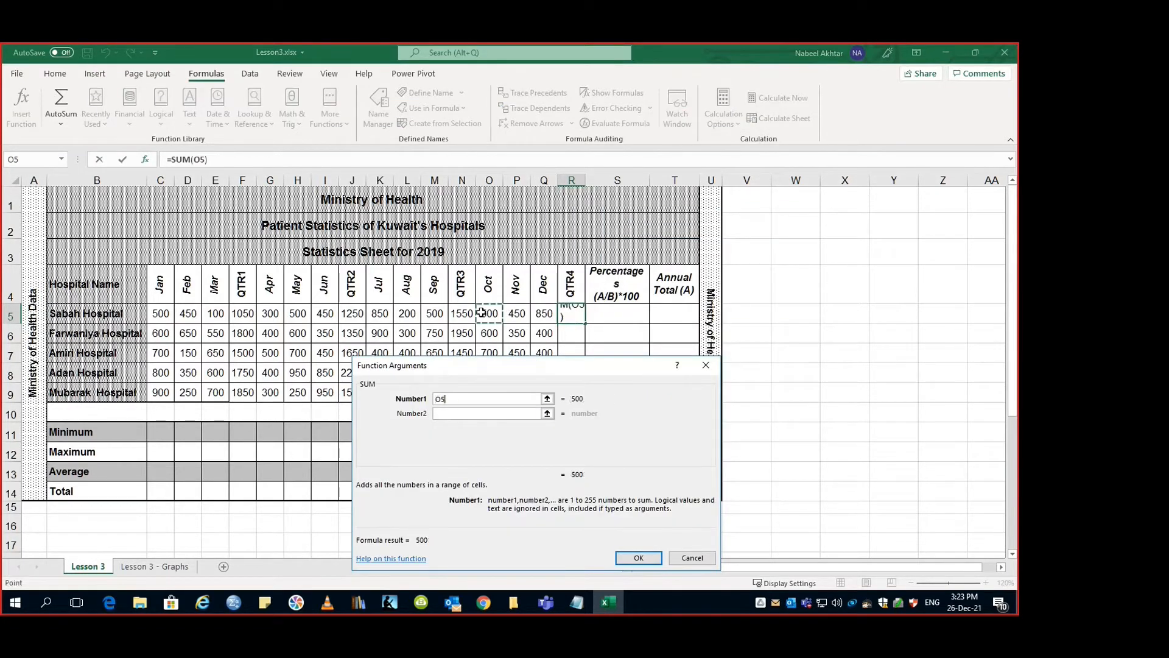
{"action": "left_click_drag", "start_coordinate": [480, 313], "coordinate": [544, 313]}
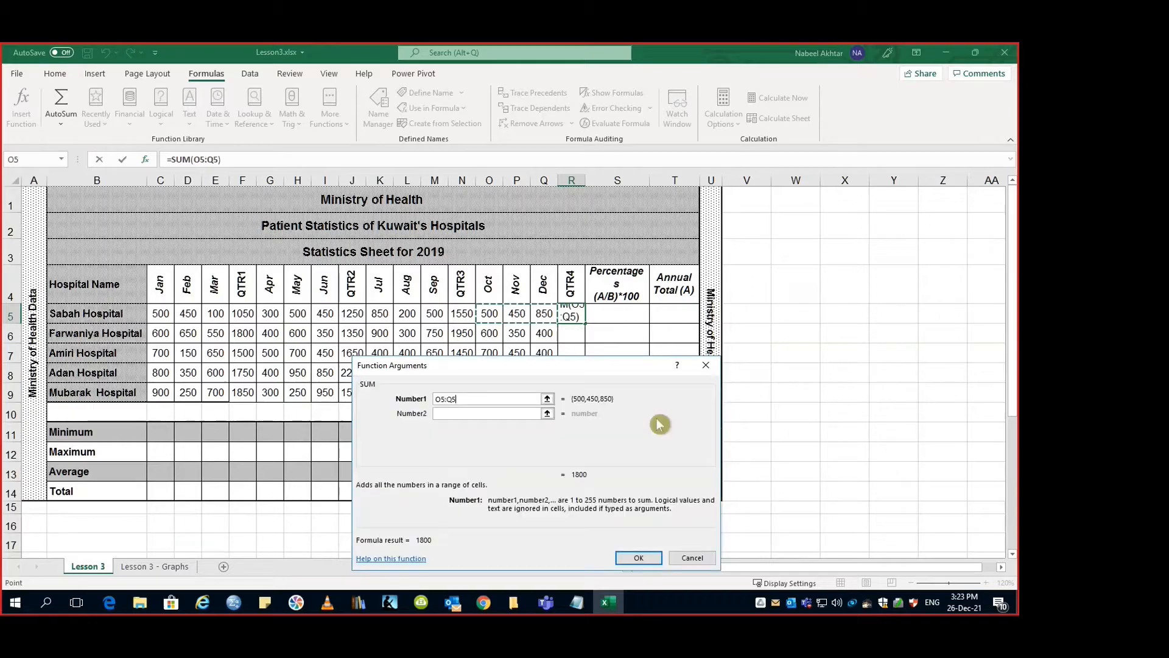
{"action": "left_click", "coordinate": [645, 557]}
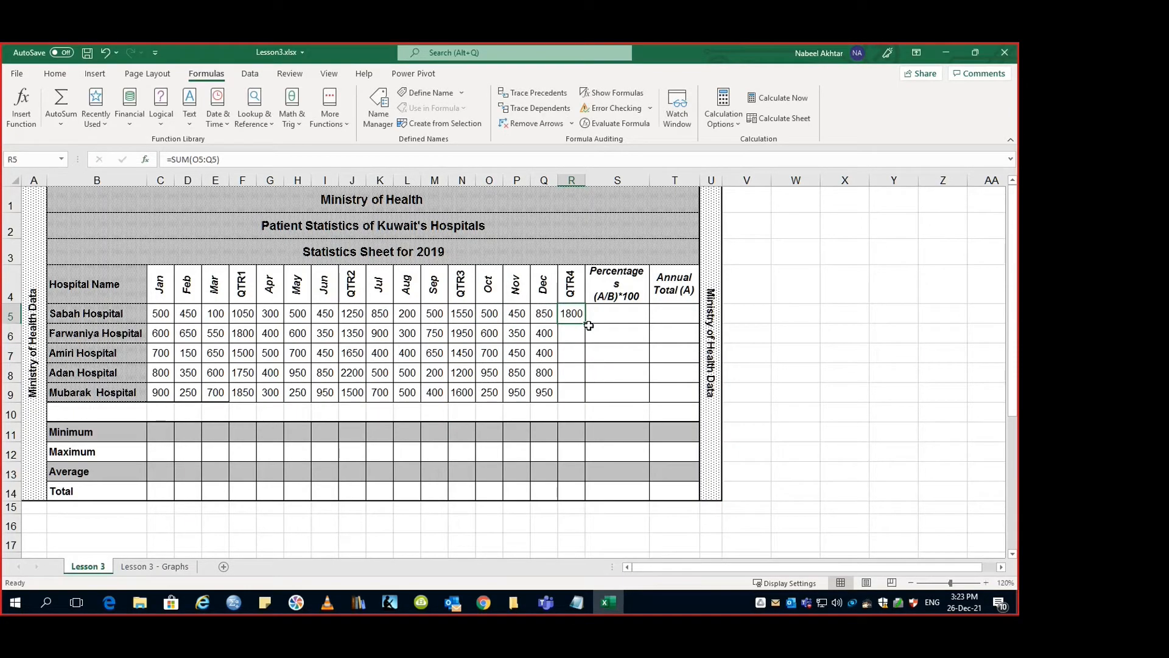
{"action": "left_click_drag", "start_coordinate": [586, 324], "coordinate": [594, 399]}
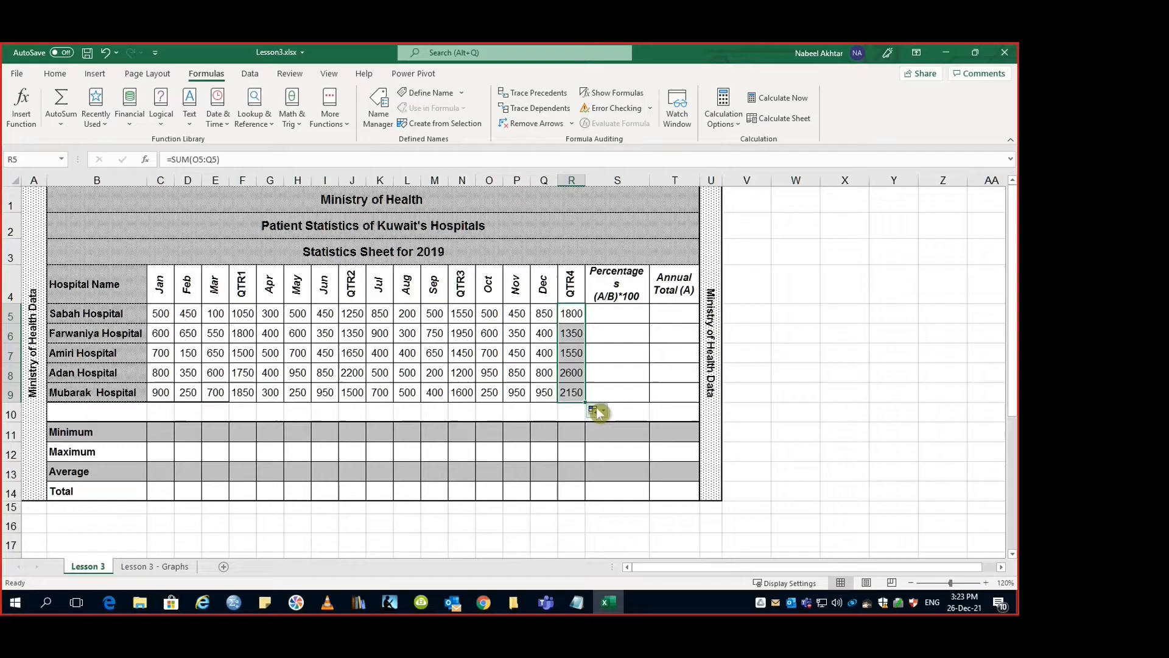
Widen column S to about 11.86 so that the Percentages heading fits on one line
{"action": "left_click", "coordinate": [633, 355]}
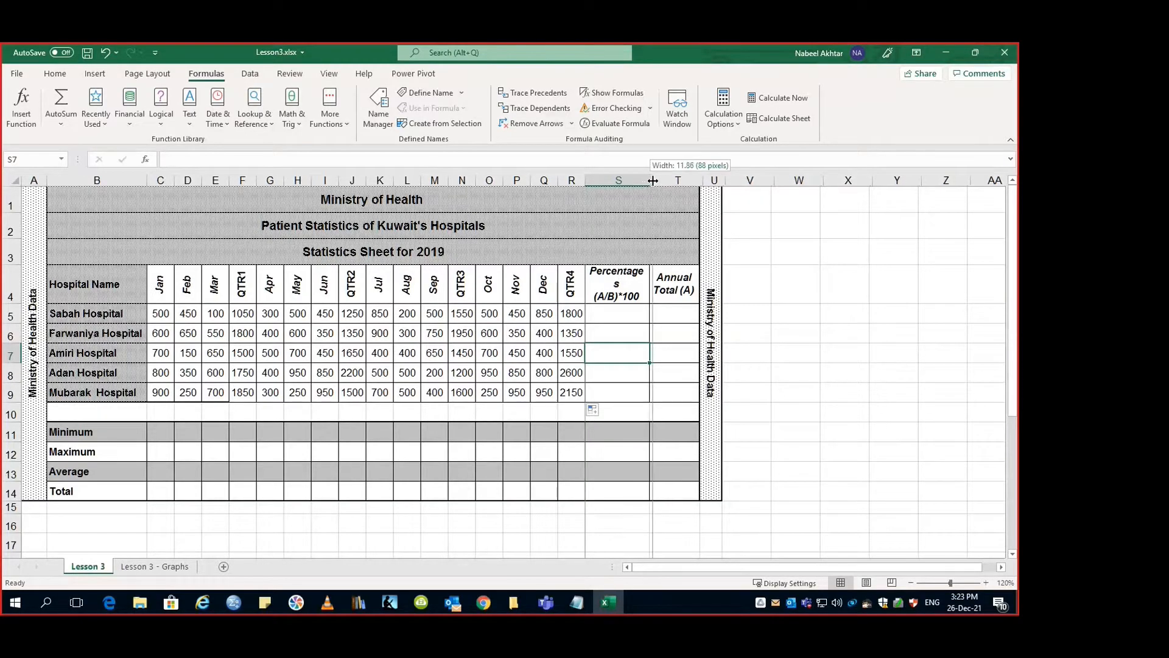
{"action": "left_click_drag", "start_coordinate": [649, 181], "coordinate": [653, 181]}
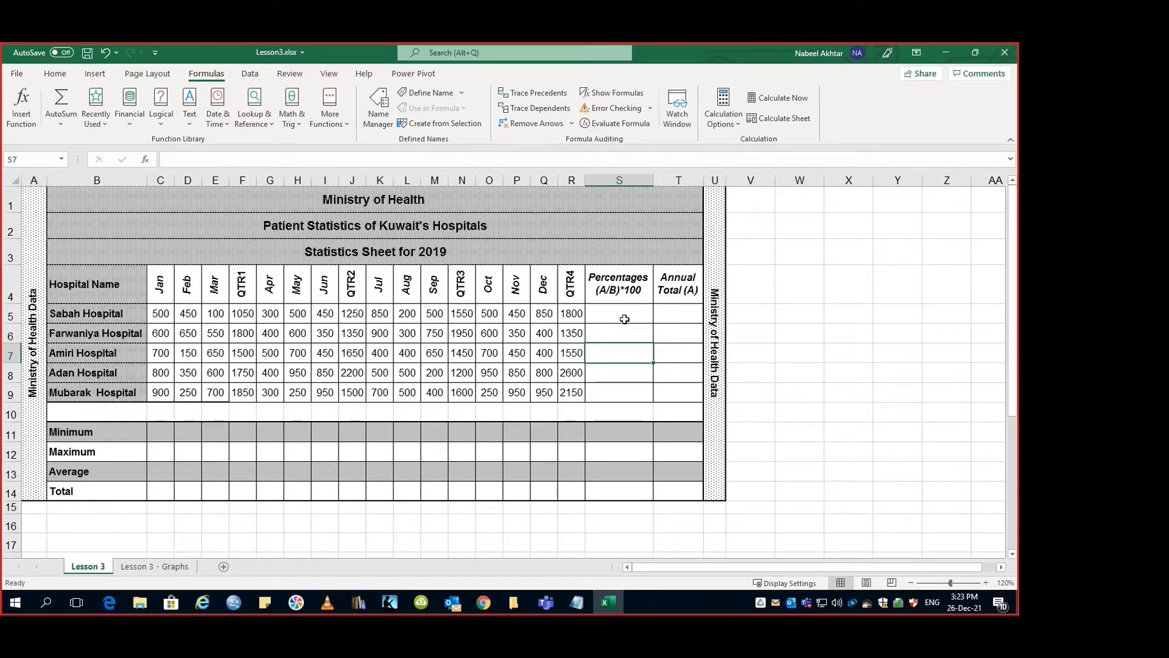
{"action": "mouse_move", "coordinate": [677, 311]}
{"action": "left_mouse_down"}
{"action": "mouse_move", "coordinate": [679, 374]}
{"action": "mouse_move", "coordinate": [681, 319]}
{"action": "left_mouse_up"}
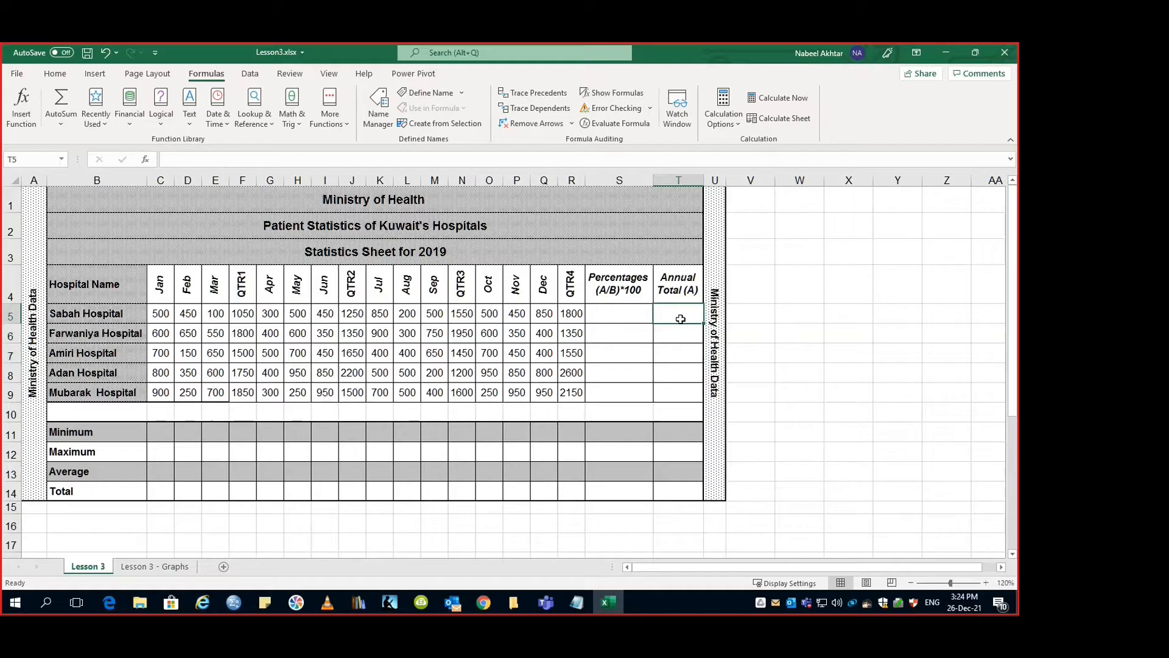
{"action": "left_click", "coordinate": [679, 490]}
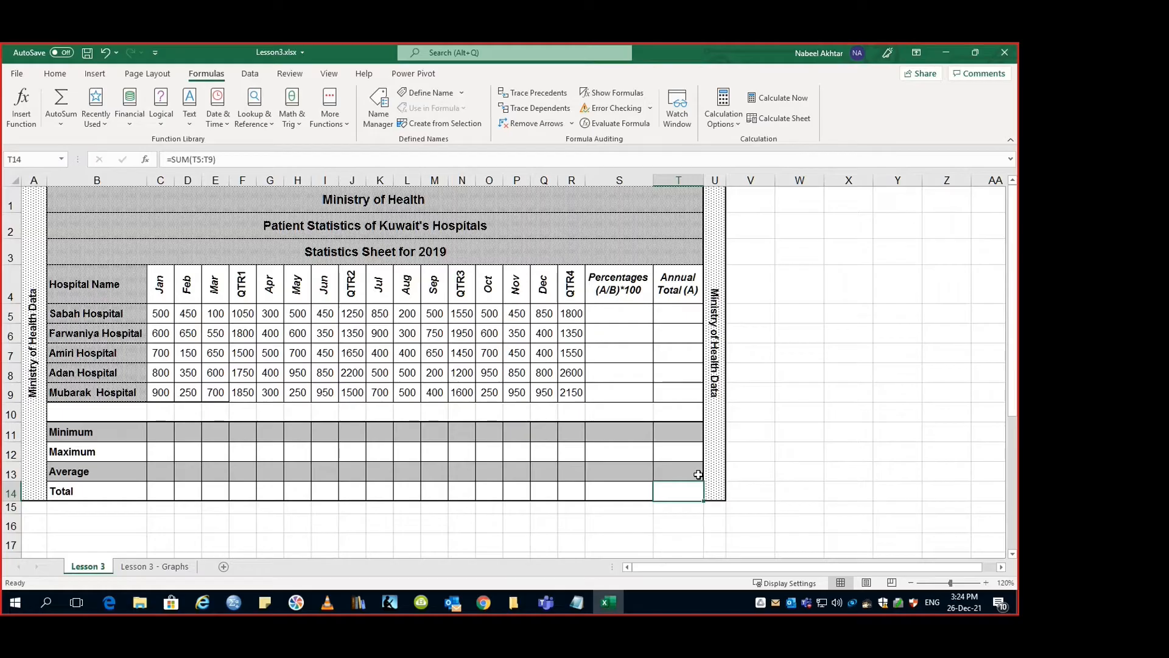
{"action": "left_click", "coordinate": [618, 313]}
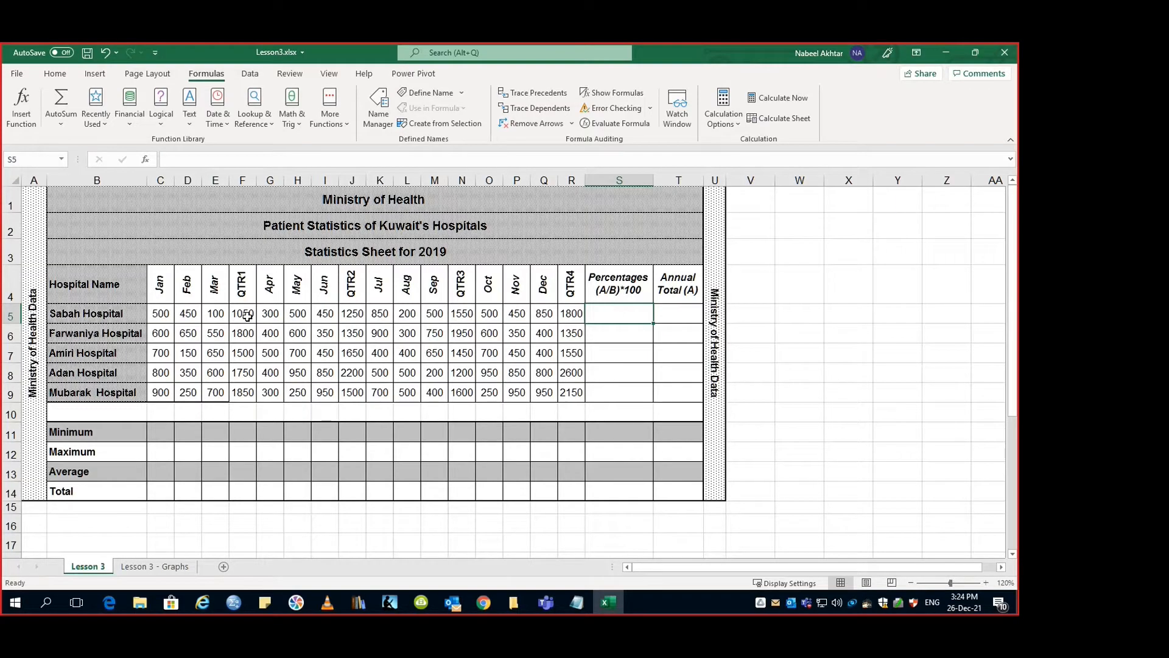
{"action": "left_click", "coordinate": [249, 336]}
{"action": "left_click", "coordinate": [247, 353]}
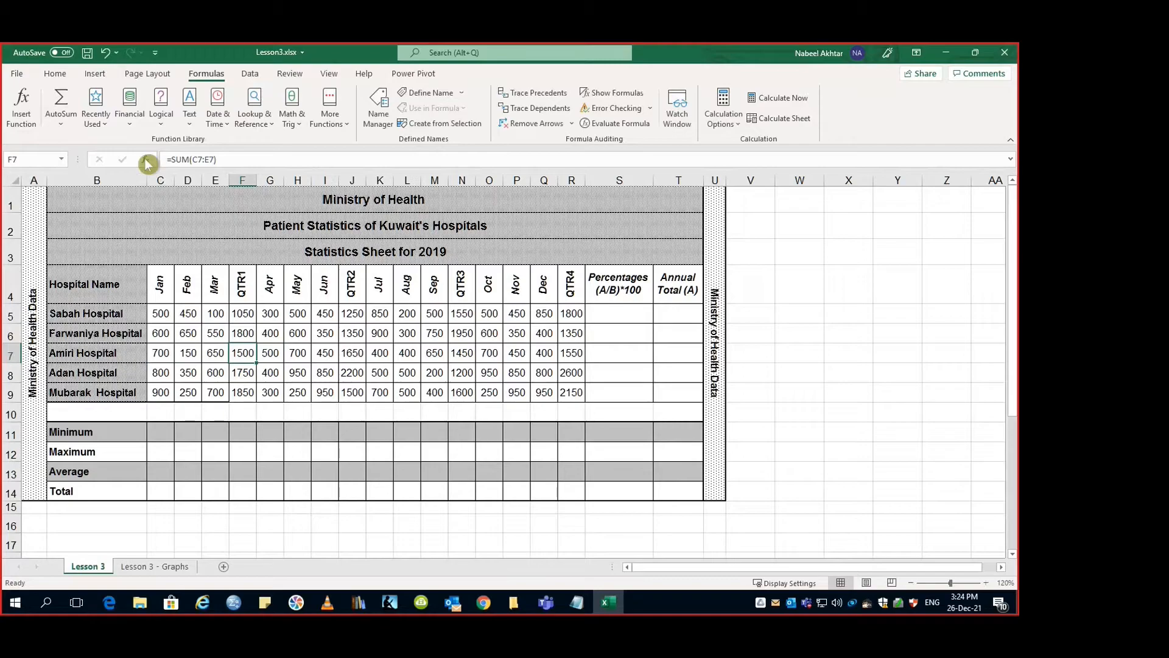
Enter the percentage formula =(T5/T14)*100 for Sabah Hospital in S5
{"action": "left_click", "coordinate": [614, 318]}
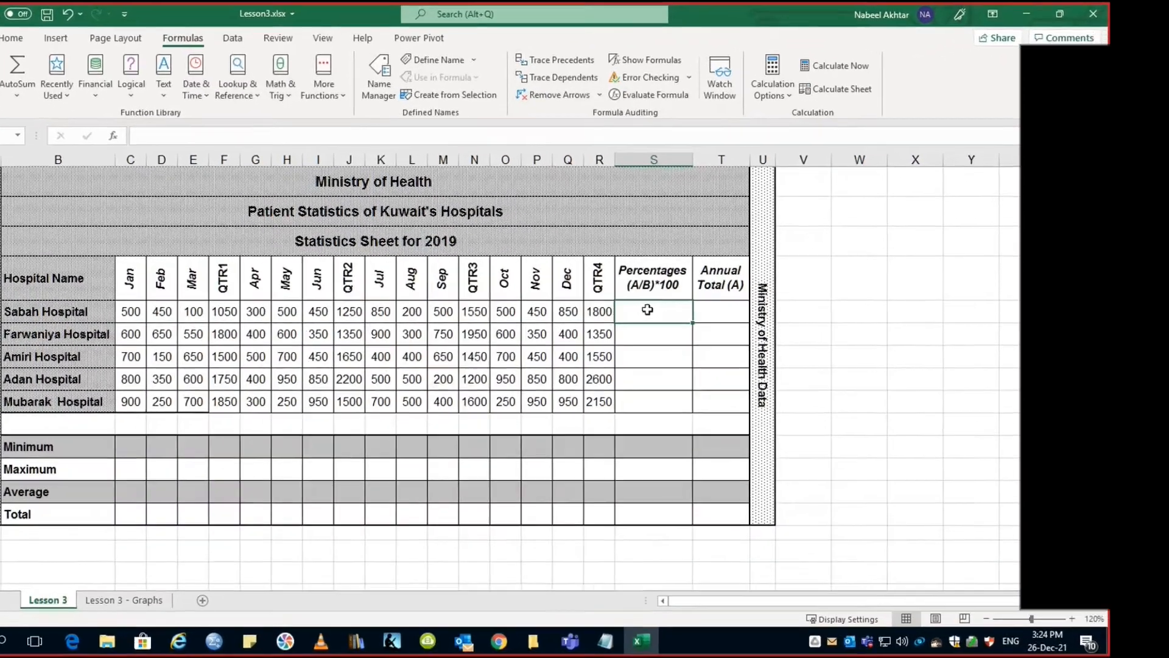
{"action": "type", "text": "="}
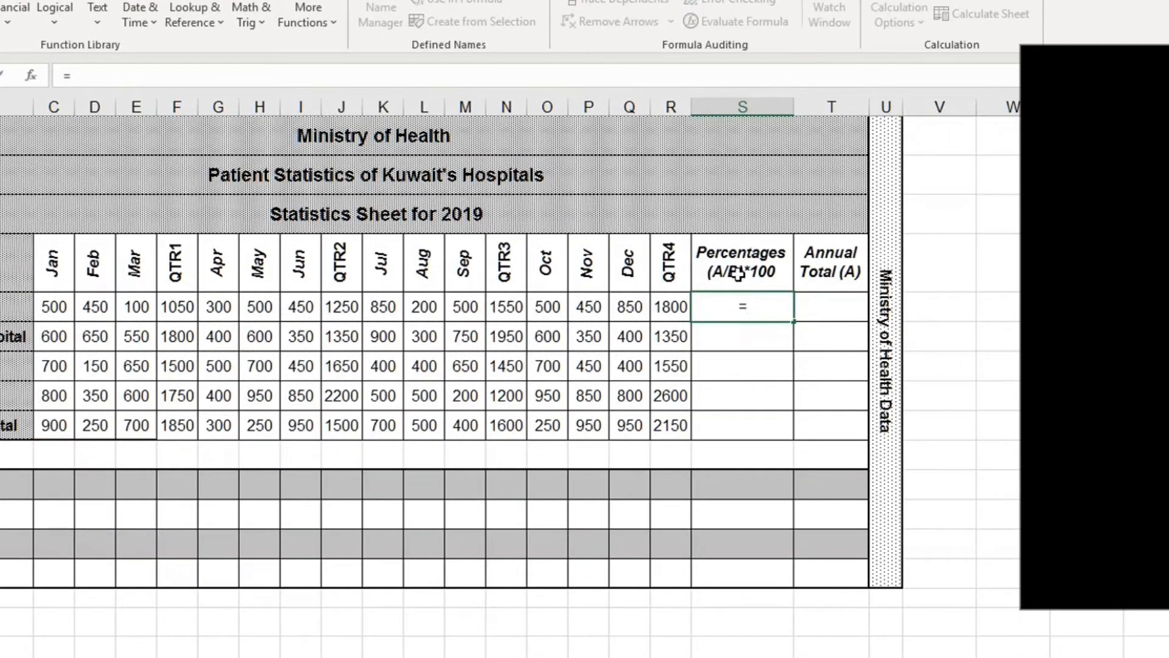
{"action": "type", "text": "("}
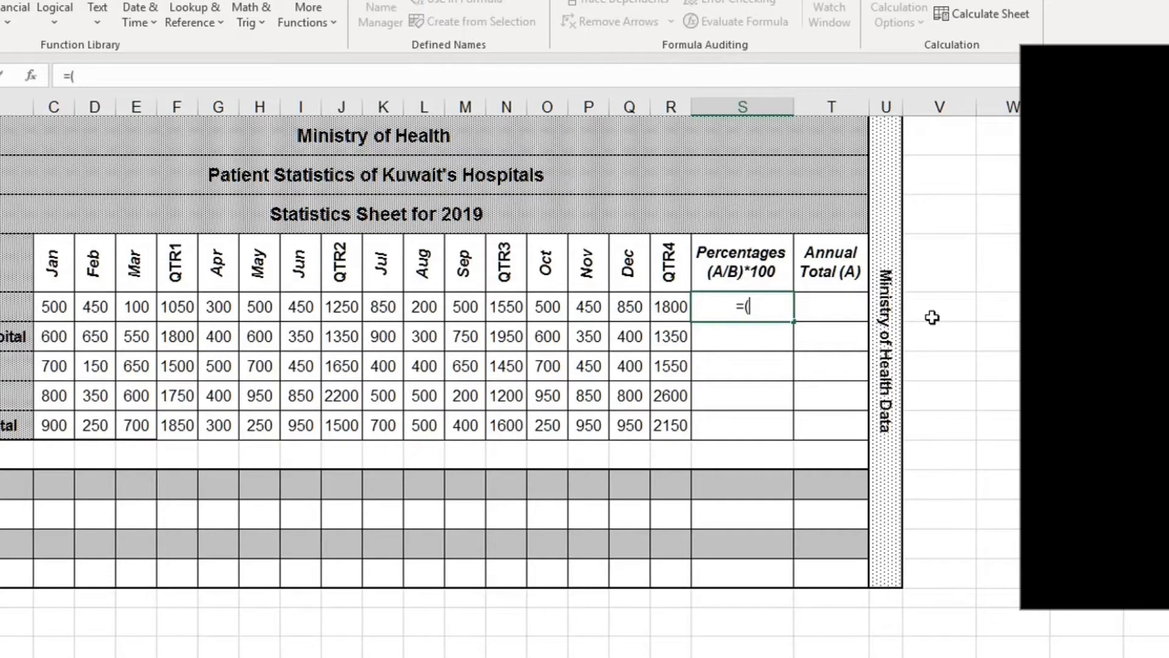
{"action": "left_click", "coordinate": [833, 308]}
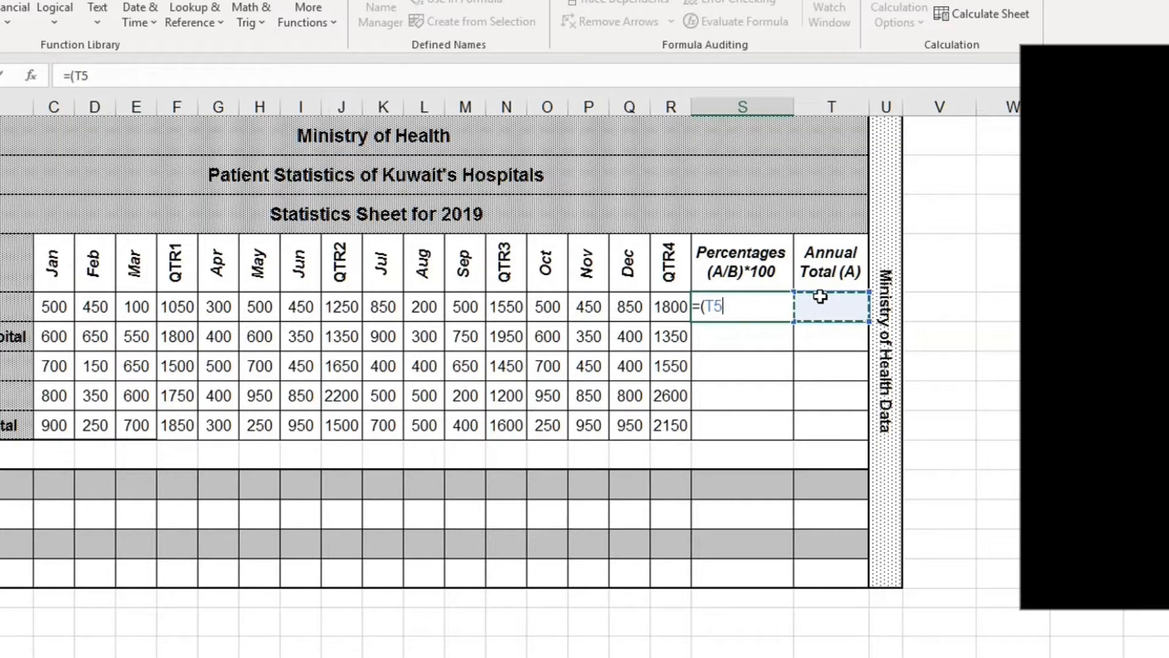
{"action": "type", "text": "/"}
{"action": "left_click", "coordinate": [833, 574]}
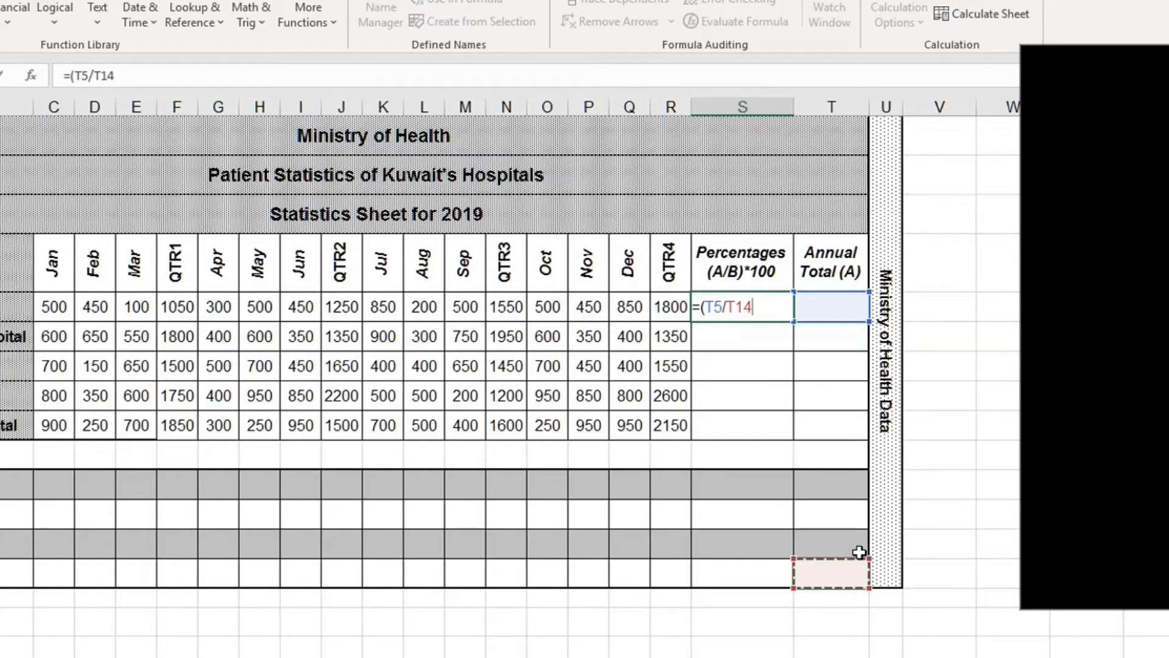
{"action": "type", "text": ")"}
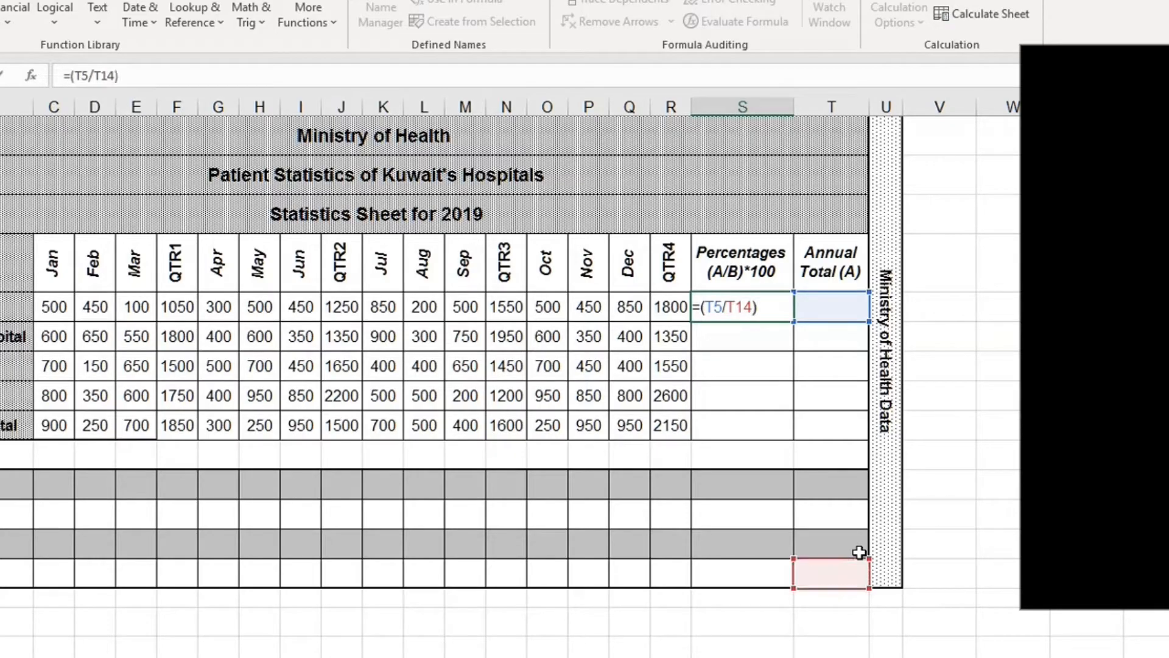
{"action": "type", "text": "*100"}
{"action": "key", "text": "Return"}
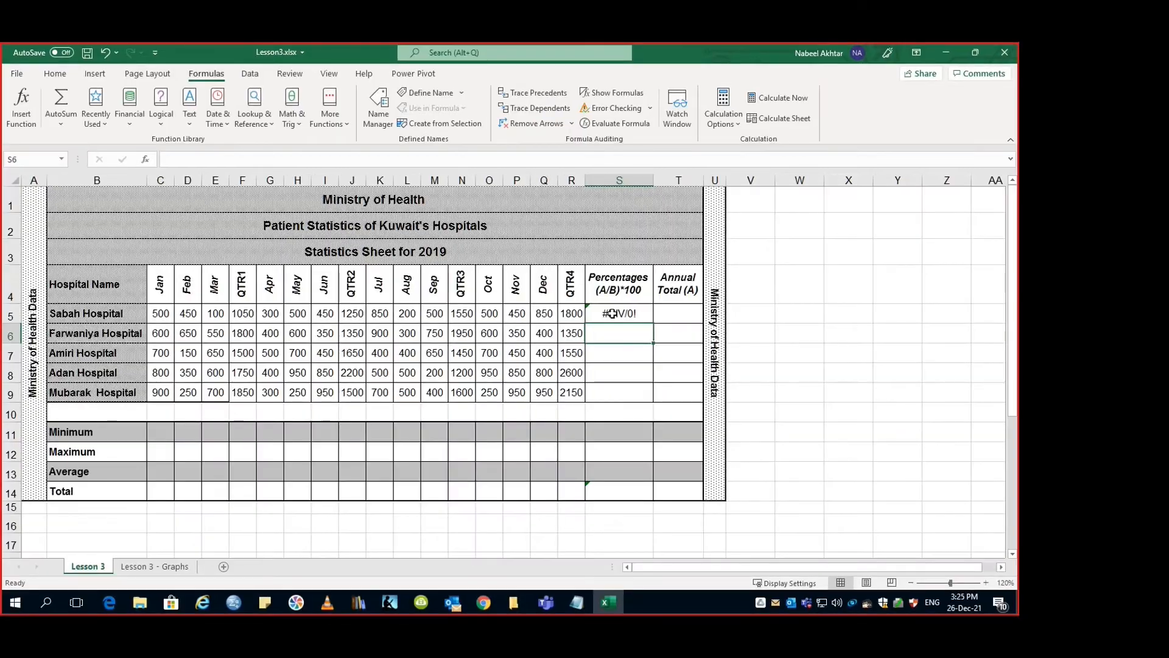
{"action": "left_click", "coordinate": [677, 314]}
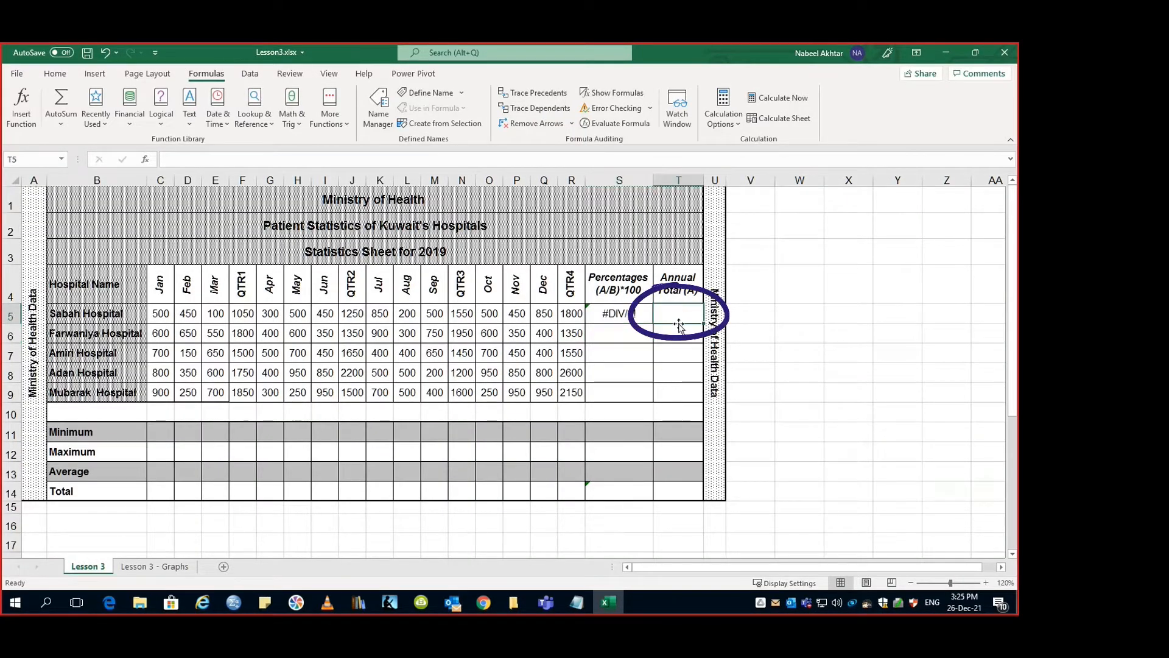
{"action": "left_click", "coordinate": [688, 488]}
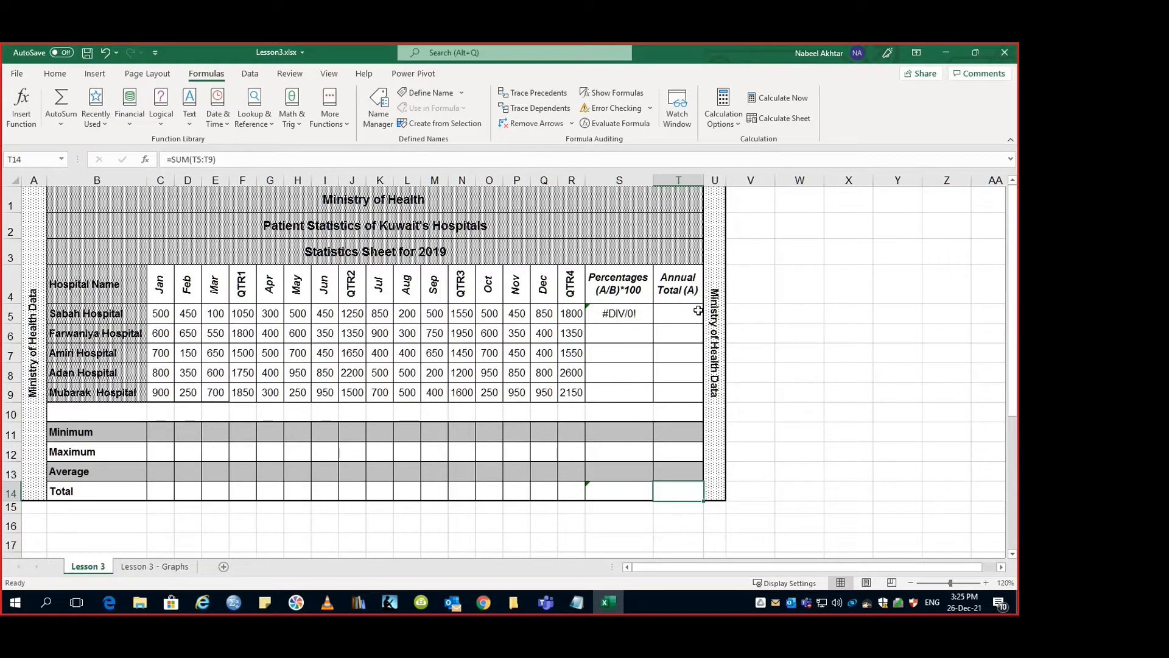
Try the percentage formula =(T6/T14)*100 for Farwaniya Hospital in S6, and clear the cell again
{"action": "left_click", "coordinate": [618, 335]}
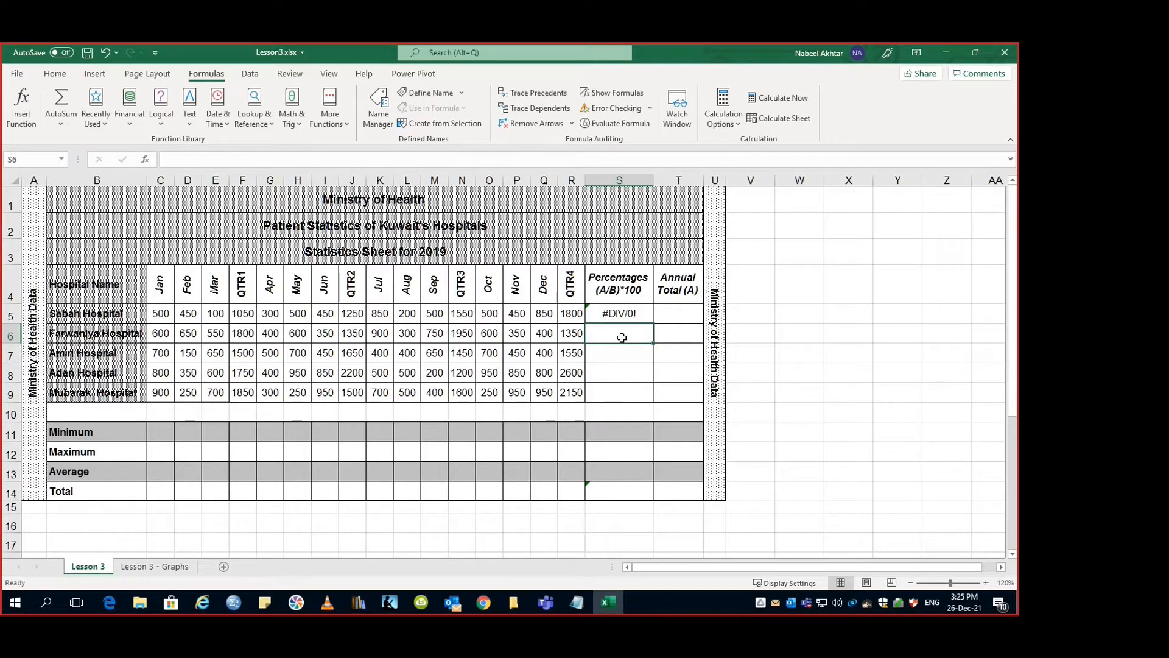
{"action": "type", "text": "="}
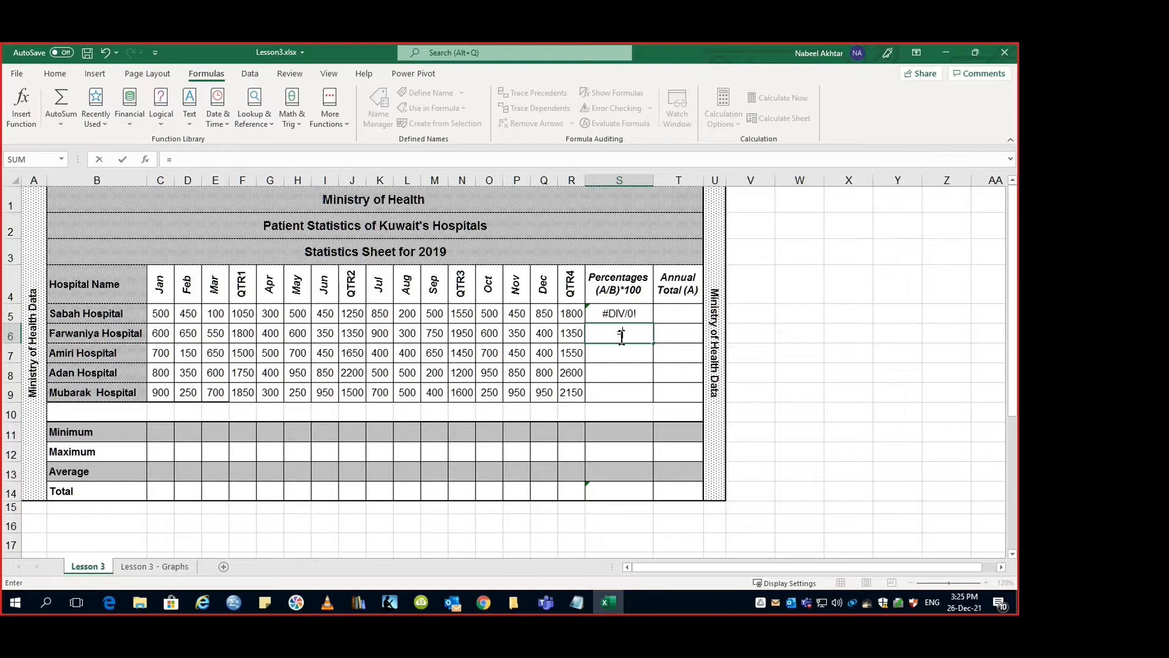
{"action": "type", "text": "("}
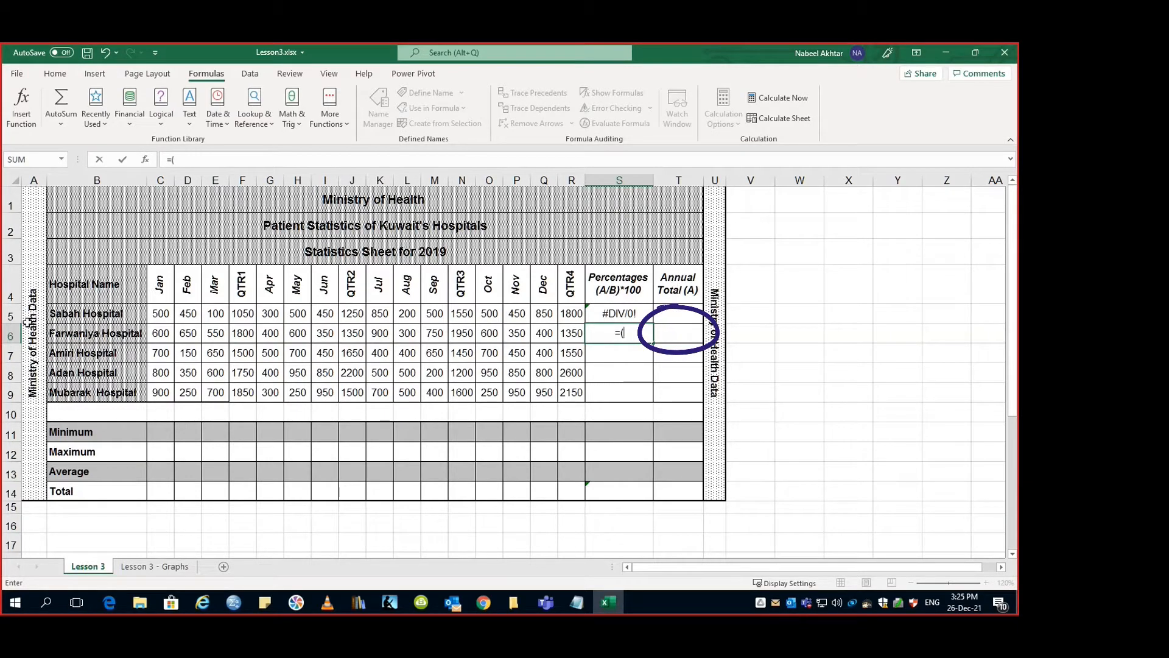
{"action": "left_click", "coordinate": [671, 334]}
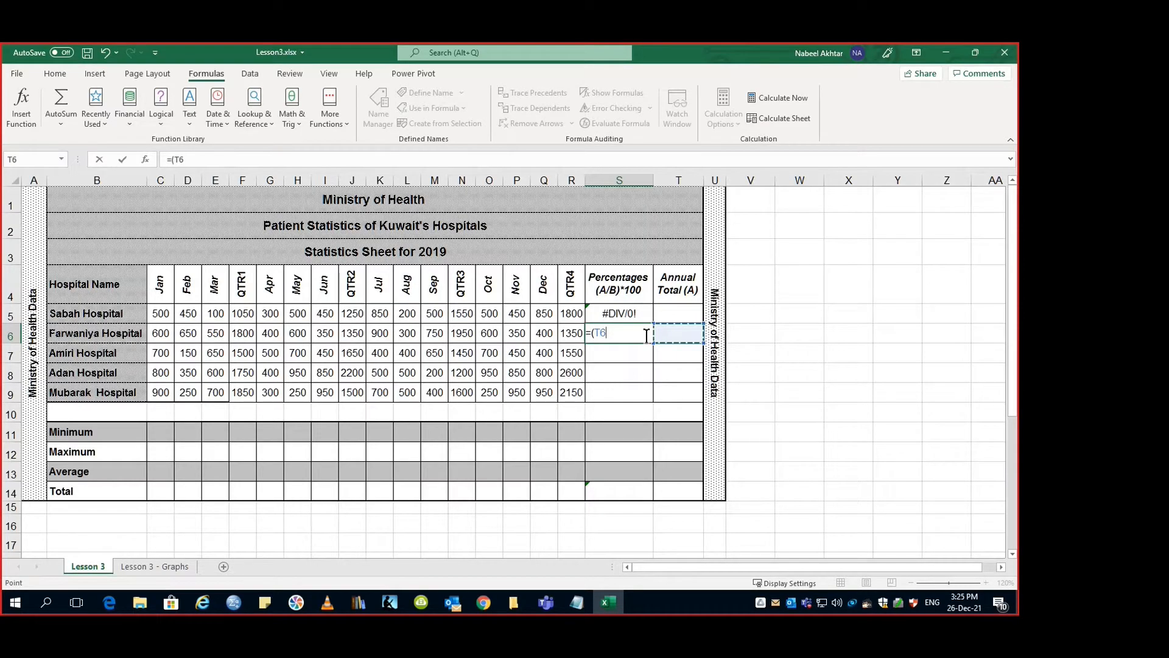
{"action": "type", "text": "/"}
{"action": "left_click", "coordinate": [676, 492]}
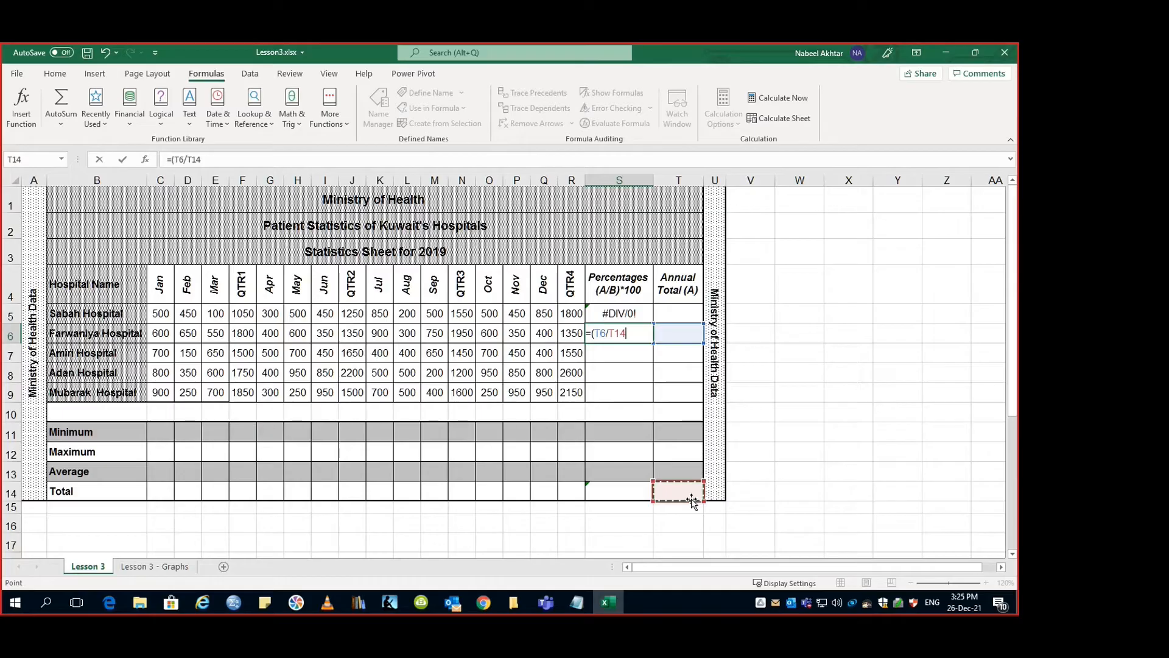
{"action": "type", "text": ")*100"}
{"action": "key", "text": "Return"}
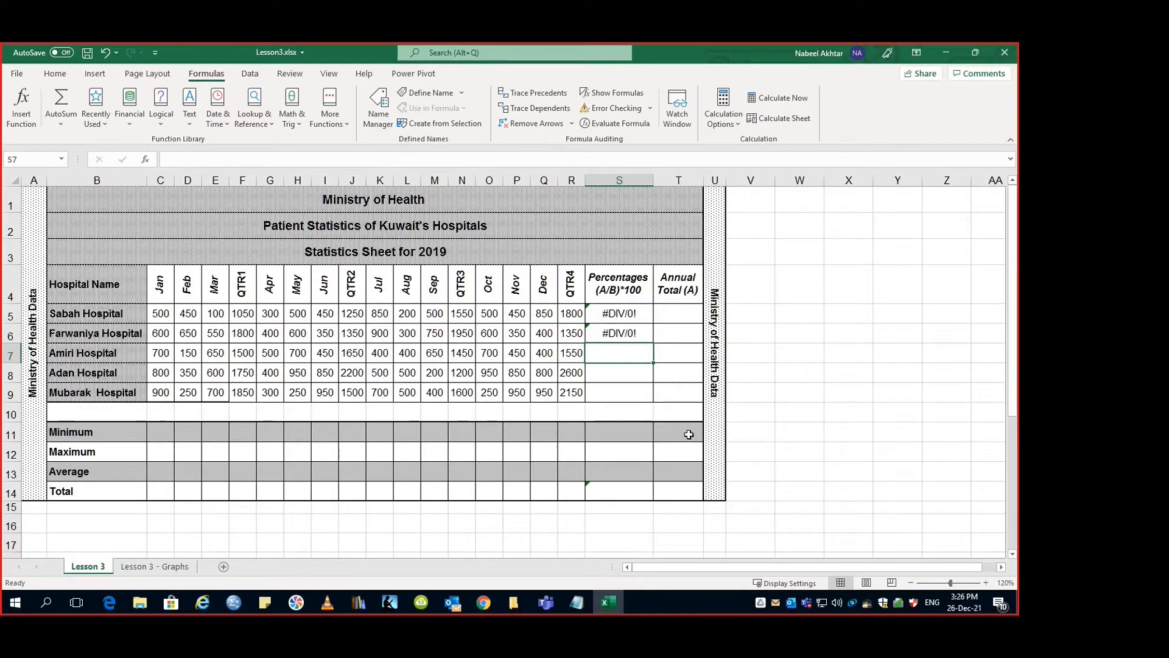
{"action": "left_click", "coordinate": [627, 332]}
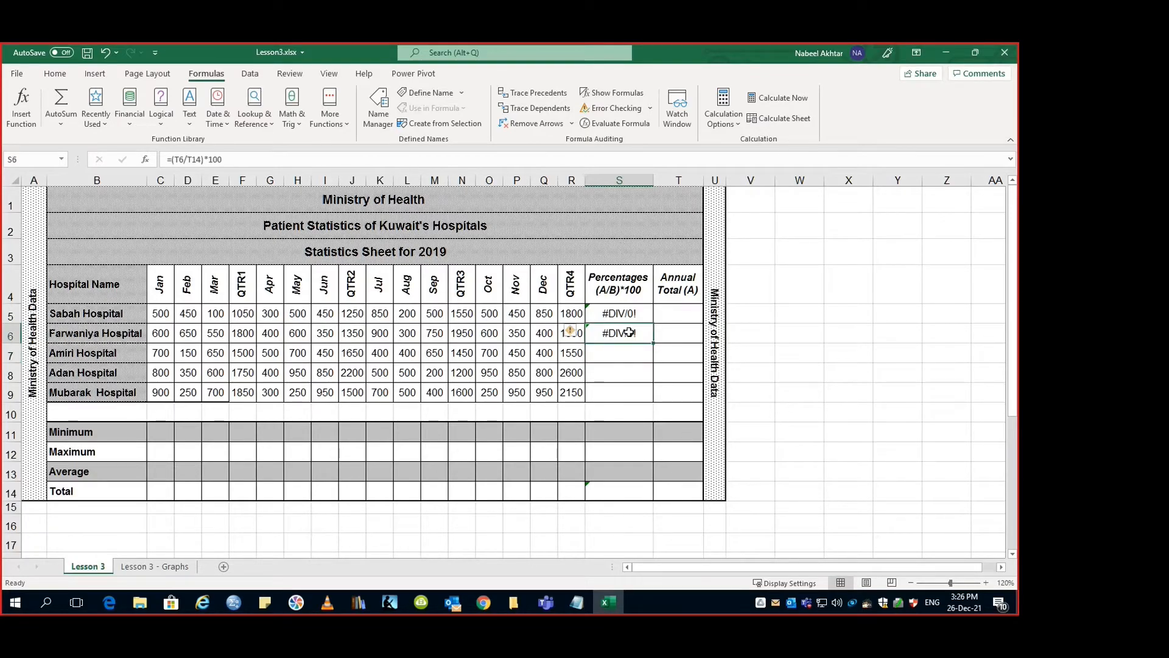
{"action": "key", "text": "Delete"}
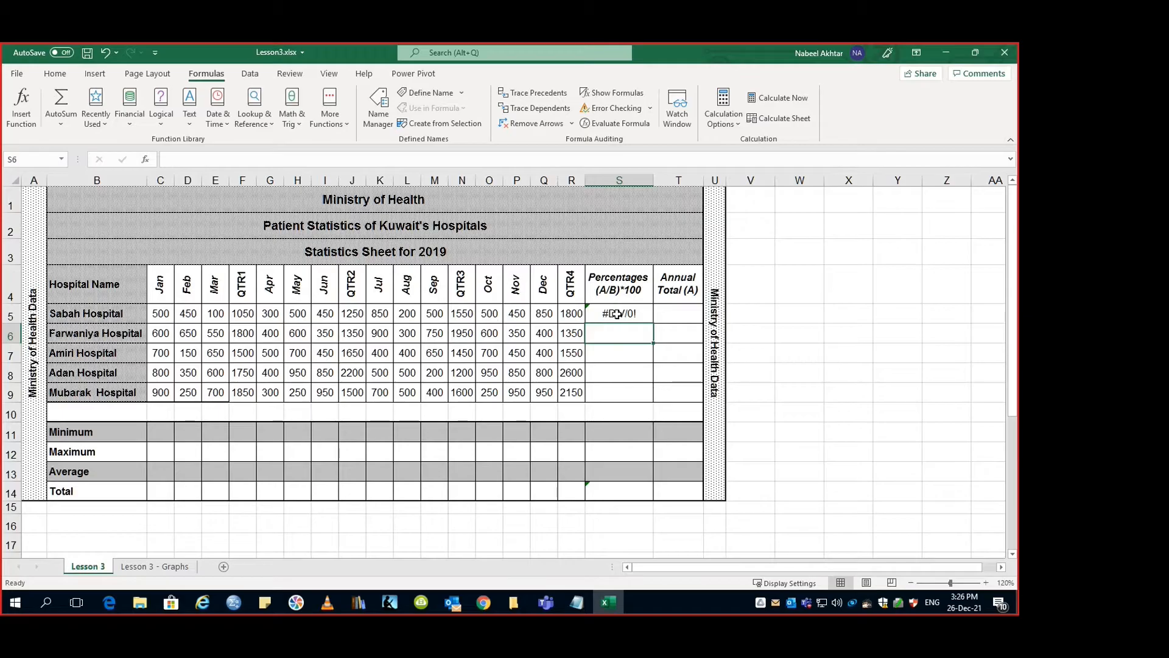
Try filling the percentage formula from S5 down to S9 and check which cells the formula in S5 references
{"action": "left_click", "coordinate": [619, 314]}
{"action": "left_click_drag", "start_coordinate": [654, 324], "coordinate": [655, 403]}
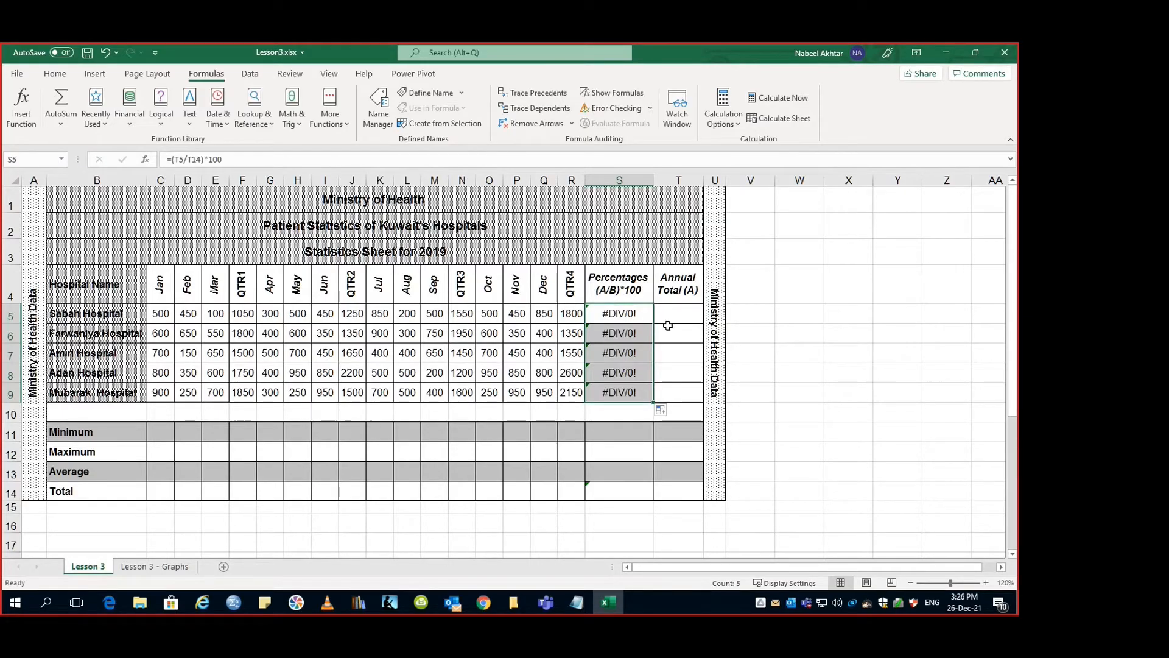
{"action": "left_click", "coordinate": [632, 313]}
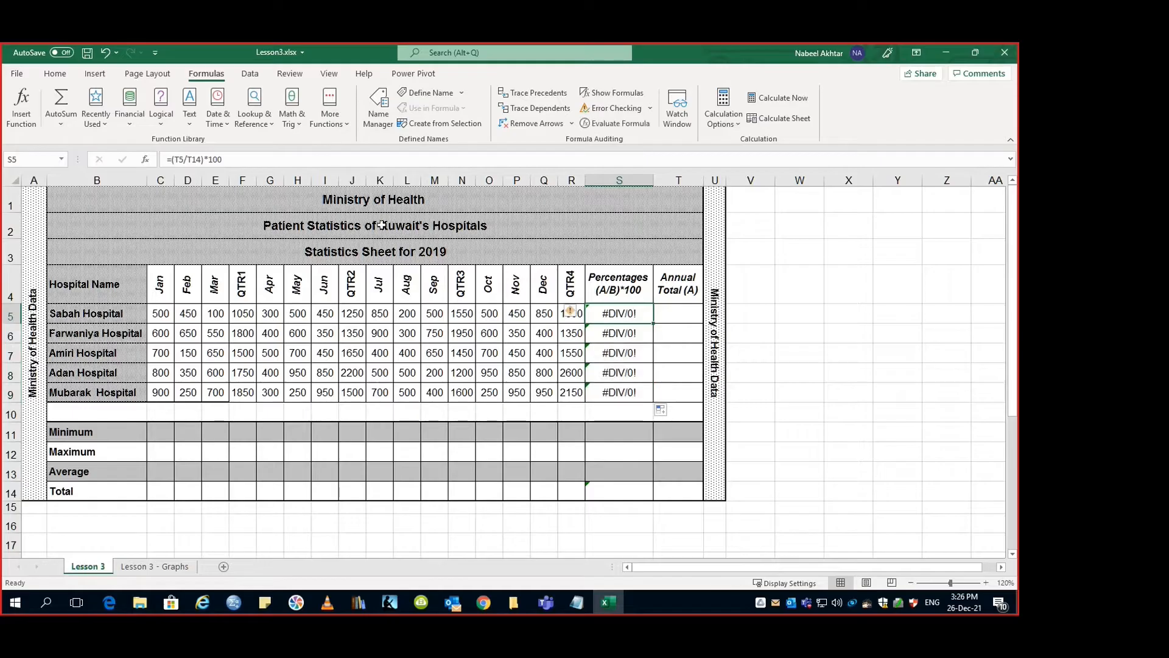
{"action": "left_click", "coordinate": [201, 159]}
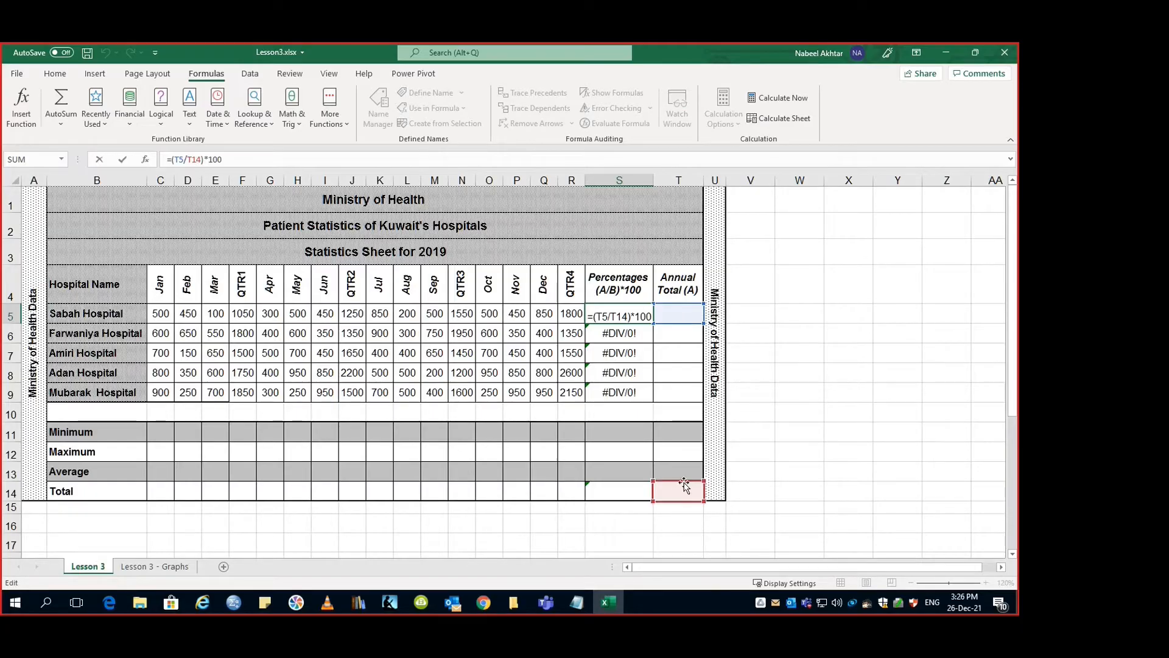
{"action": "key", "text": "Return"}
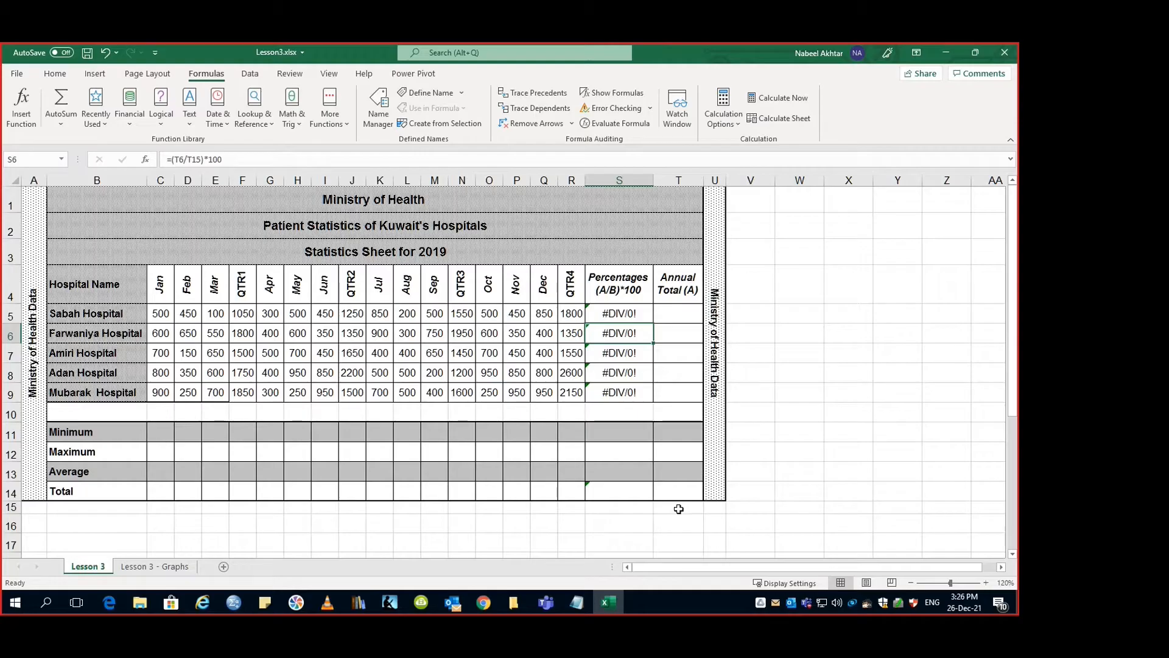
Examine the formula in T14 and the cells referenced by the copied percentage formulas in S6, S7 and S9
{"action": "left_click", "coordinate": [676, 491]}
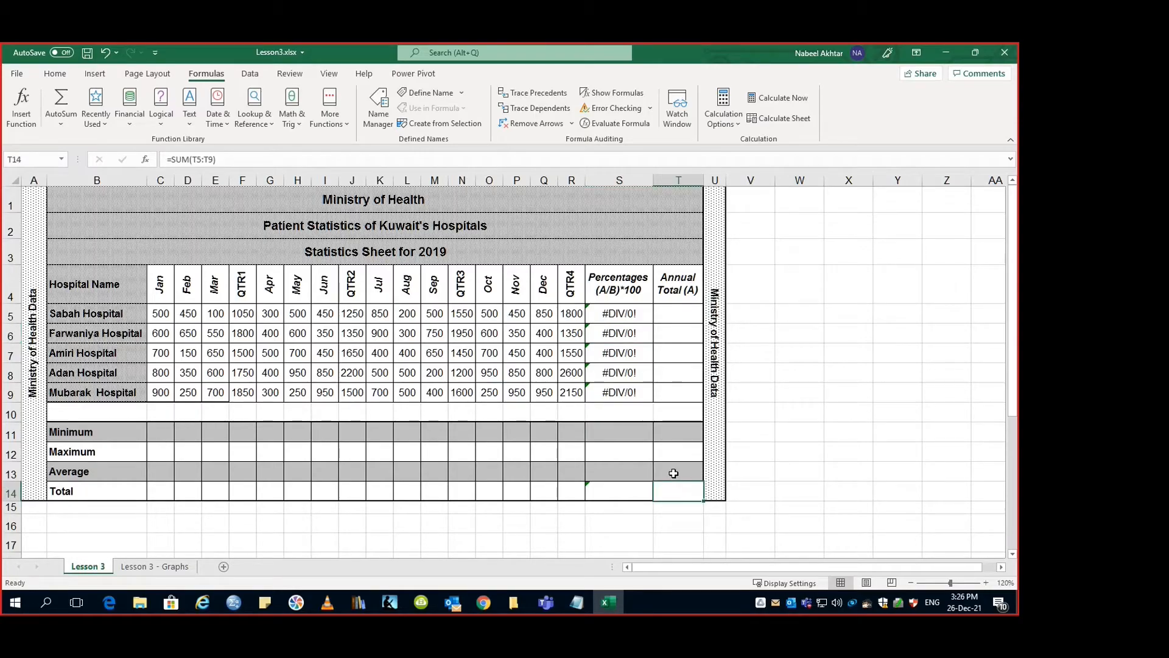
{"action": "left_click", "coordinate": [625, 334]}
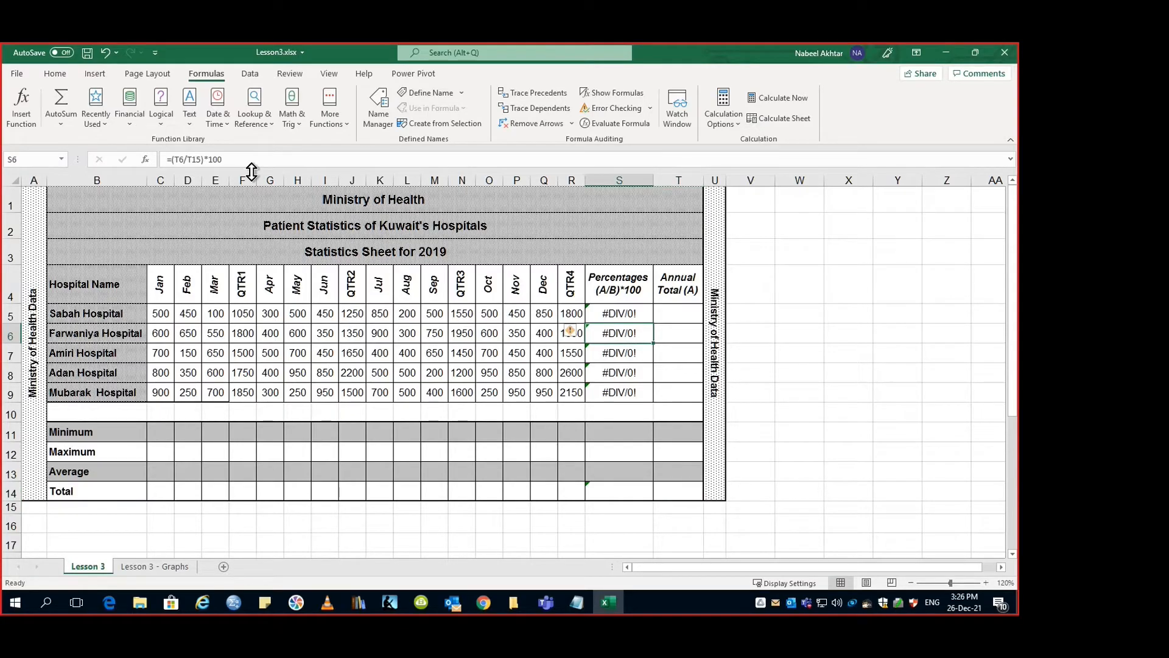
{"action": "left_click", "coordinate": [196, 159]}
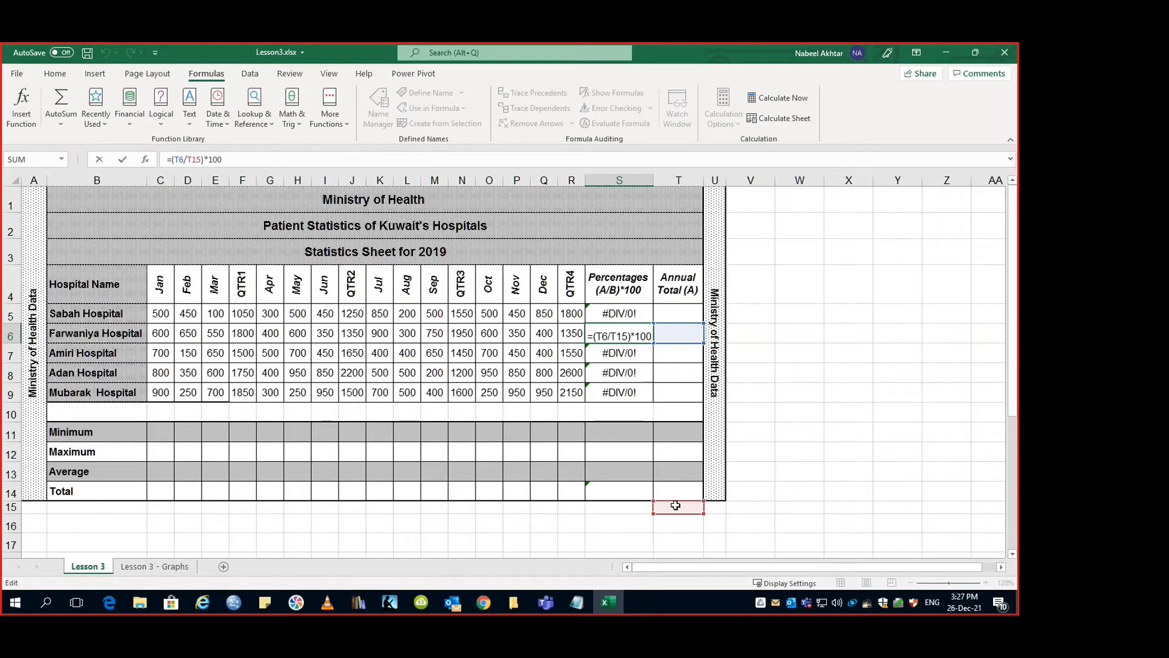
{"action": "key", "text": "ctrl+Return"}
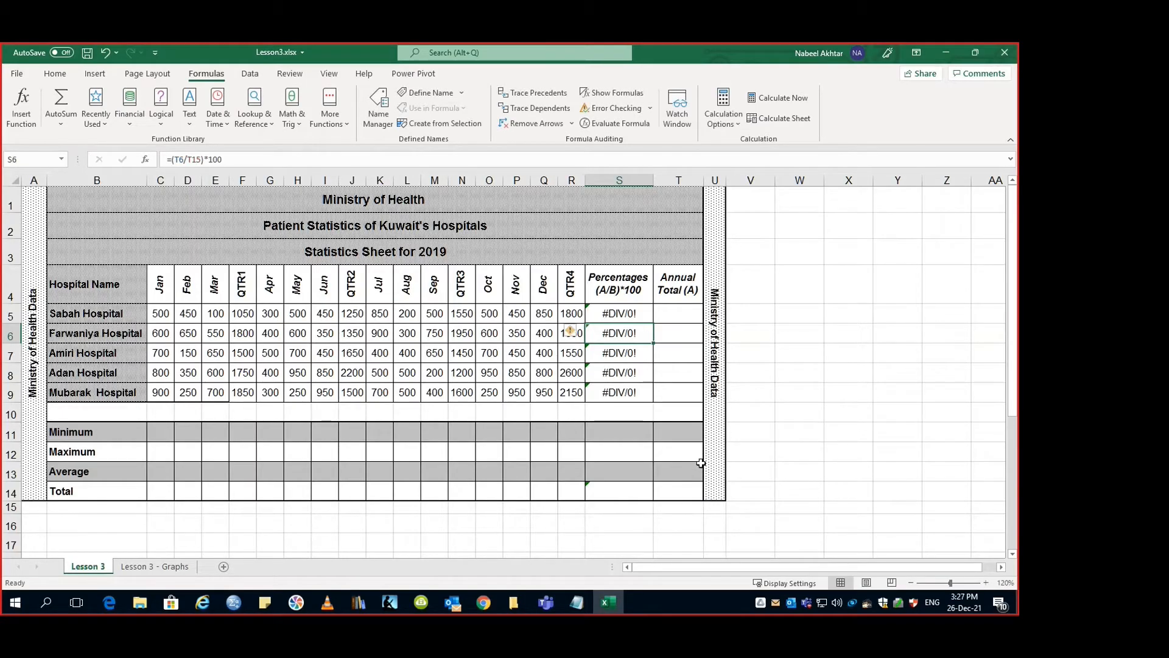
{"action": "left_click", "coordinate": [633, 353]}
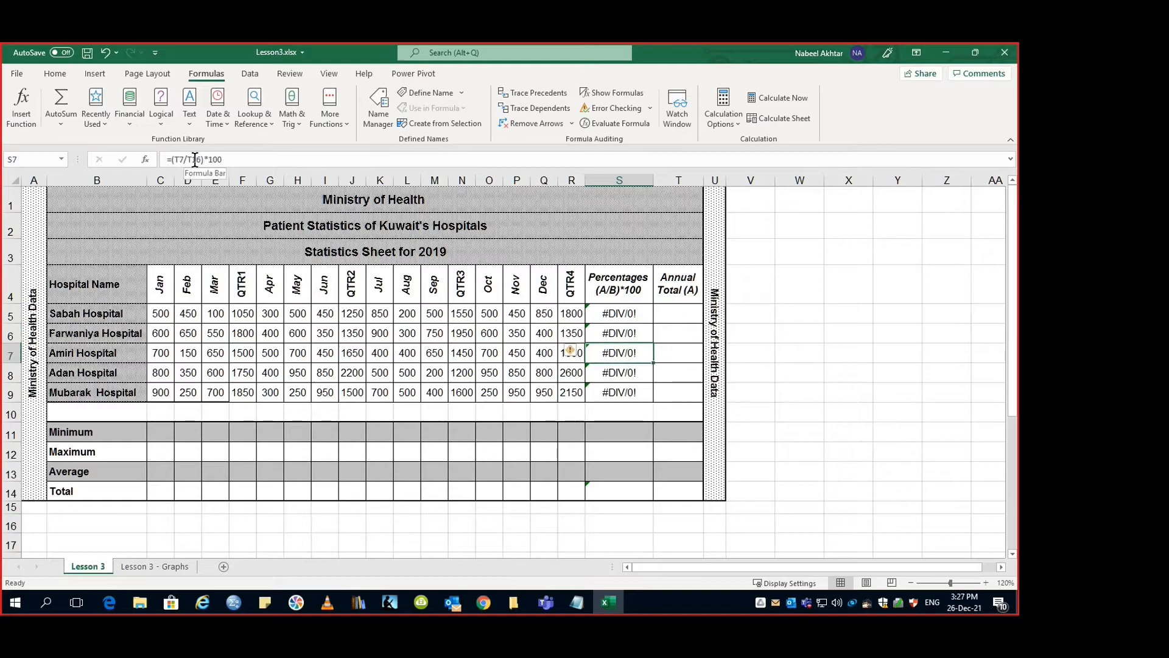
{"action": "left_click", "coordinate": [199, 159]}
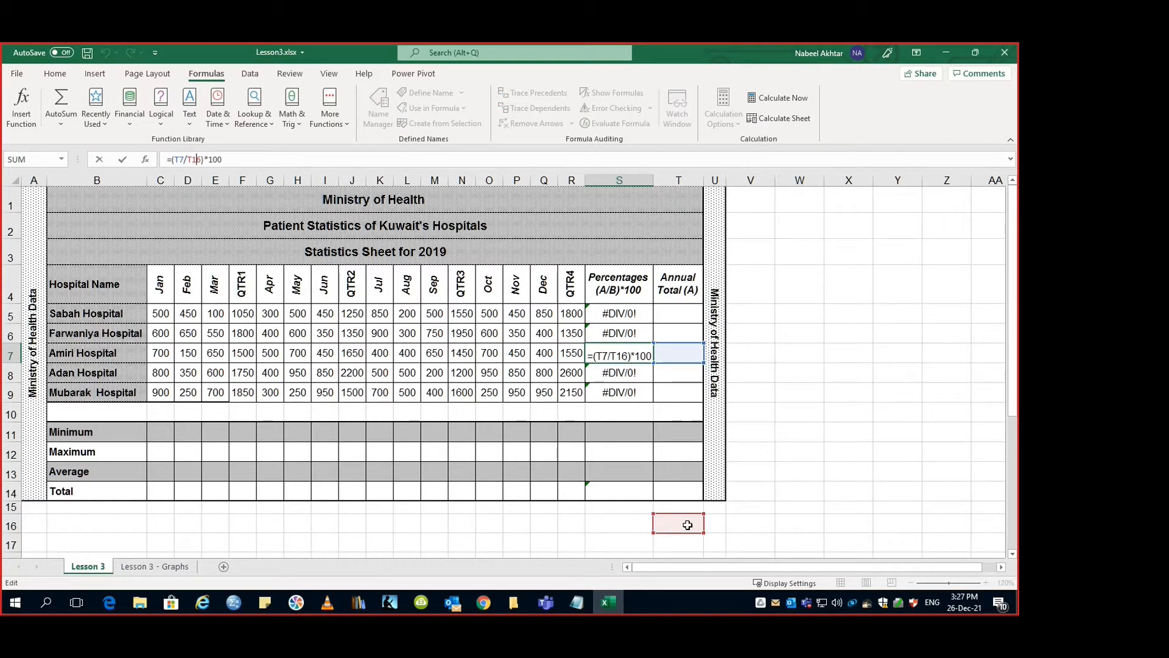
{"action": "key", "text": "Escape"}
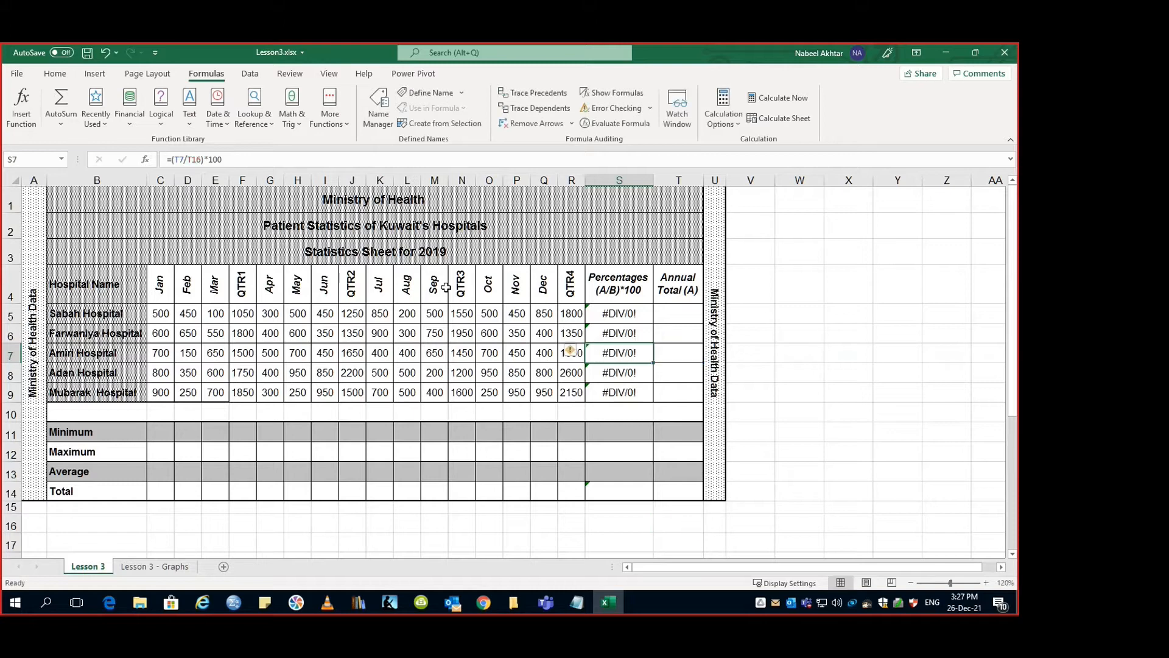
{"action": "left_click", "coordinate": [612, 395]}
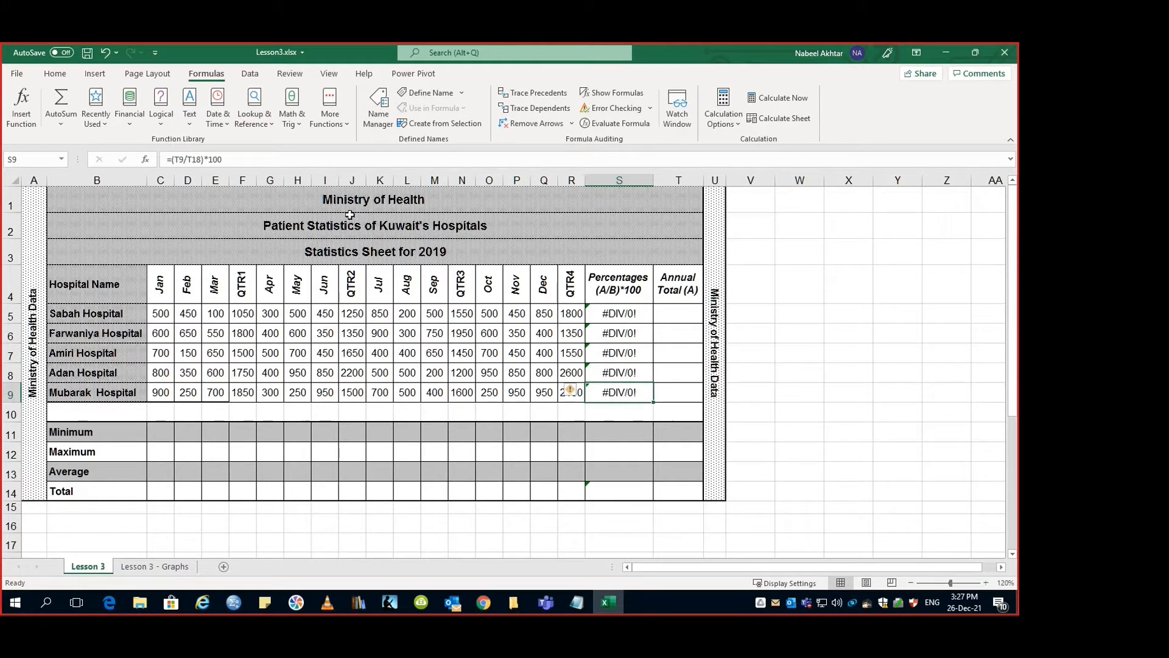
{"action": "left_click", "coordinate": [178, 159]}
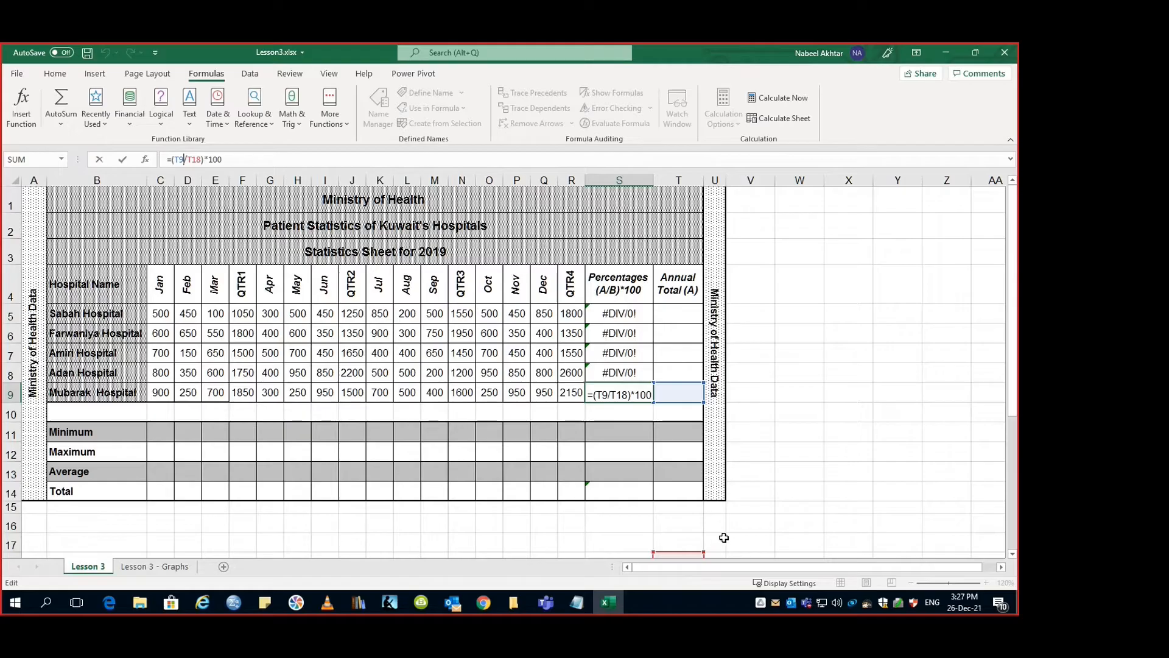
{"action": "key", "text": "Escape"}
Clear the copied percentage formulas from S6:S9
{"action": "left_click", "coordinate": [631, 333]}
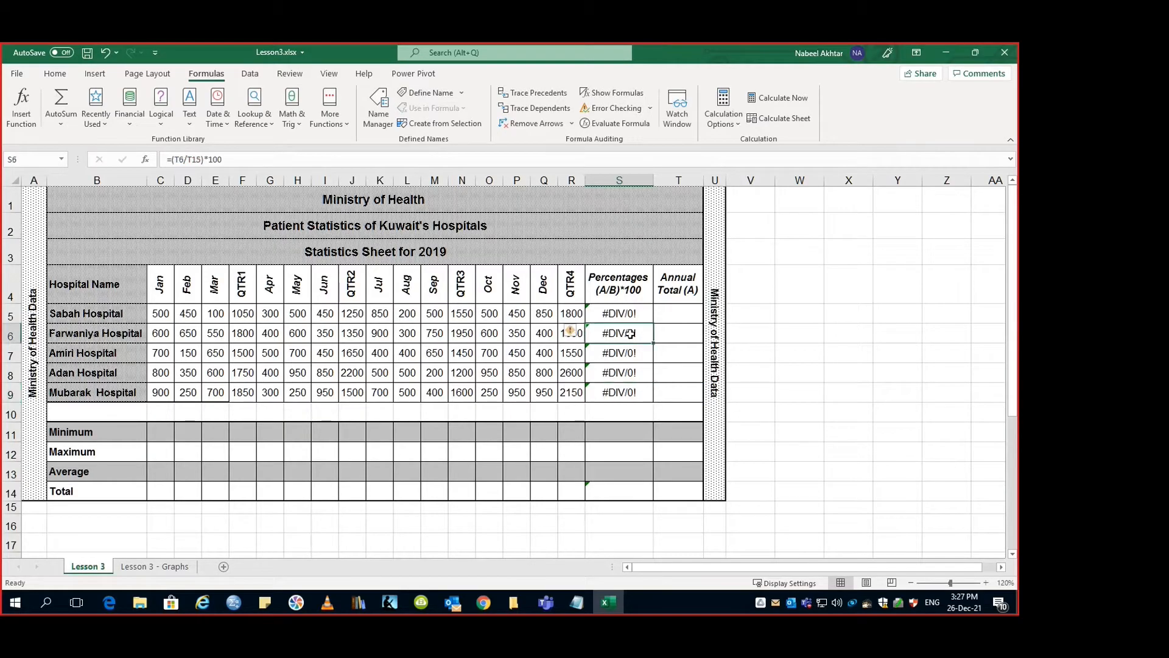
{"action": "left_click_drag", "start_coordinate": [630, 333], "coordinate": [631, 396]}
{"action": "key", "text": "Delete"}
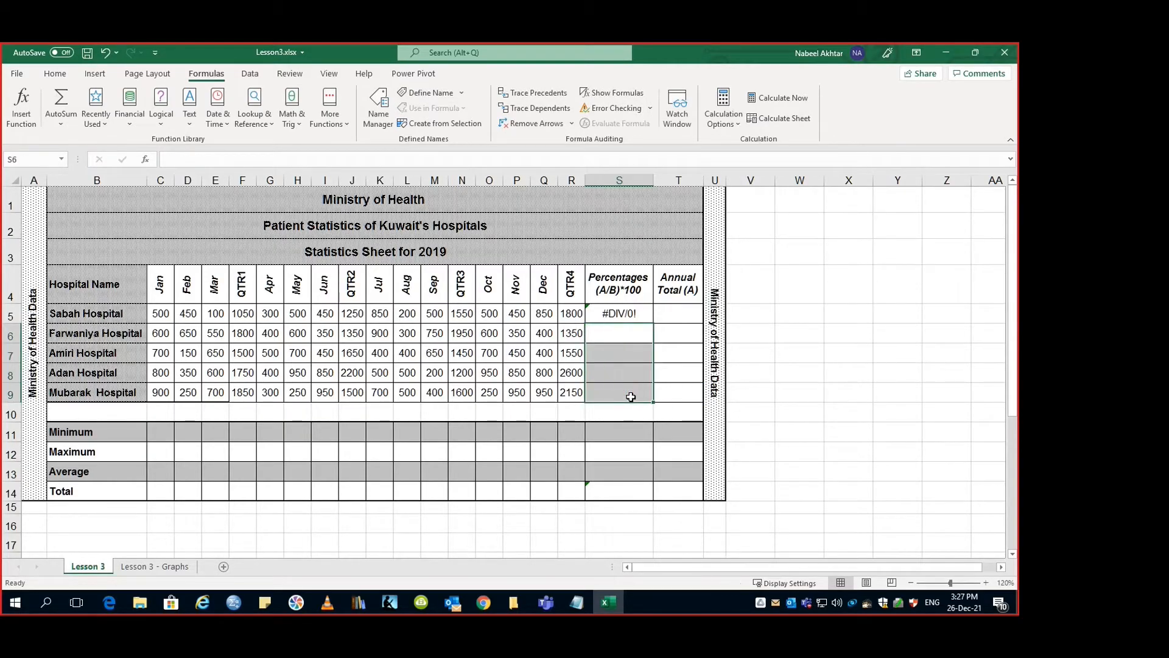
Make the T14 reference absolute in Sabah Hospital's percentage formula in S5, giving =(T5/$T$14)*100
{"action": "left_click", "coordinate": [678, 497]}
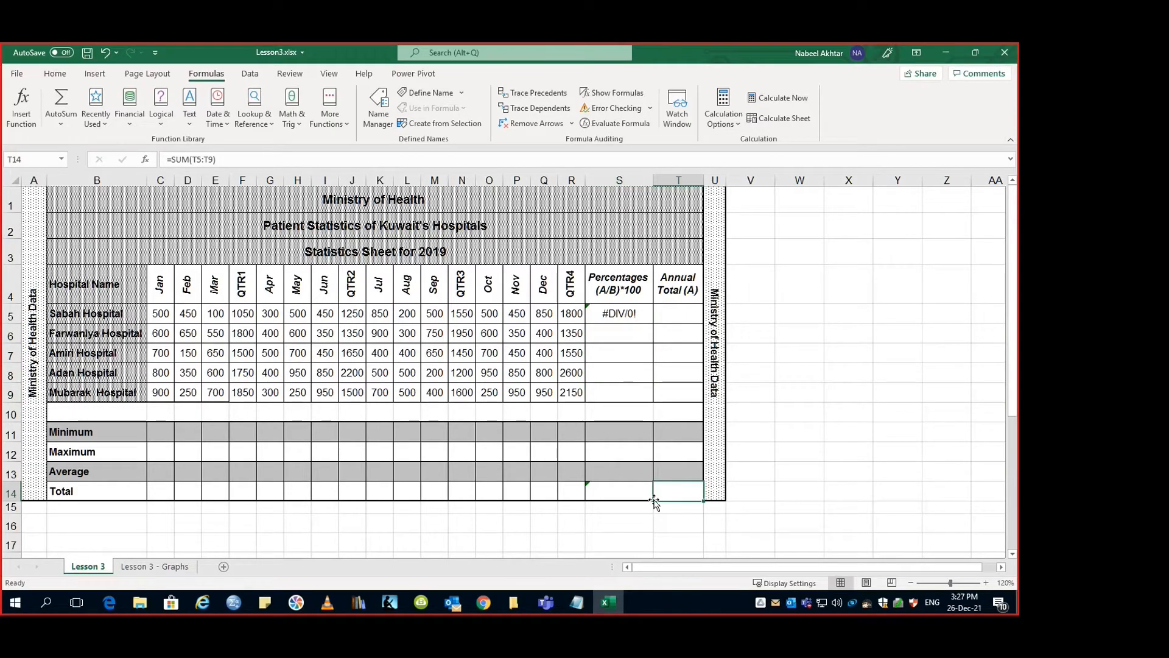
{"action": "left_click", "coordinate": [616, 314]}
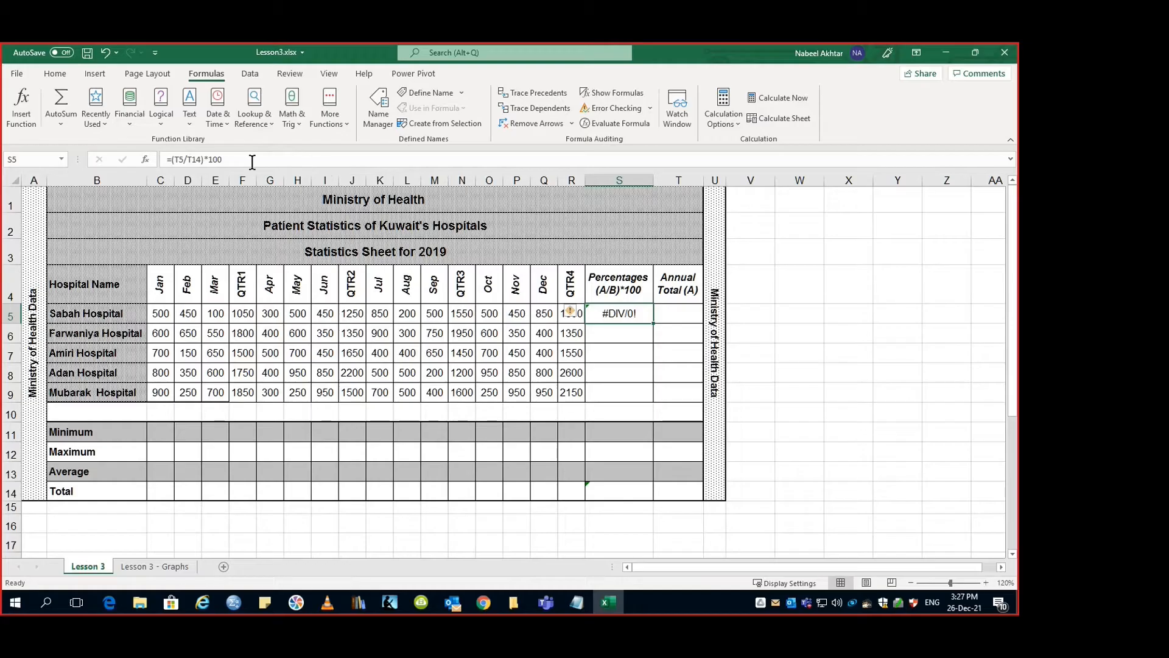
{"action": "left_click", "coordinate": [188, 160]}
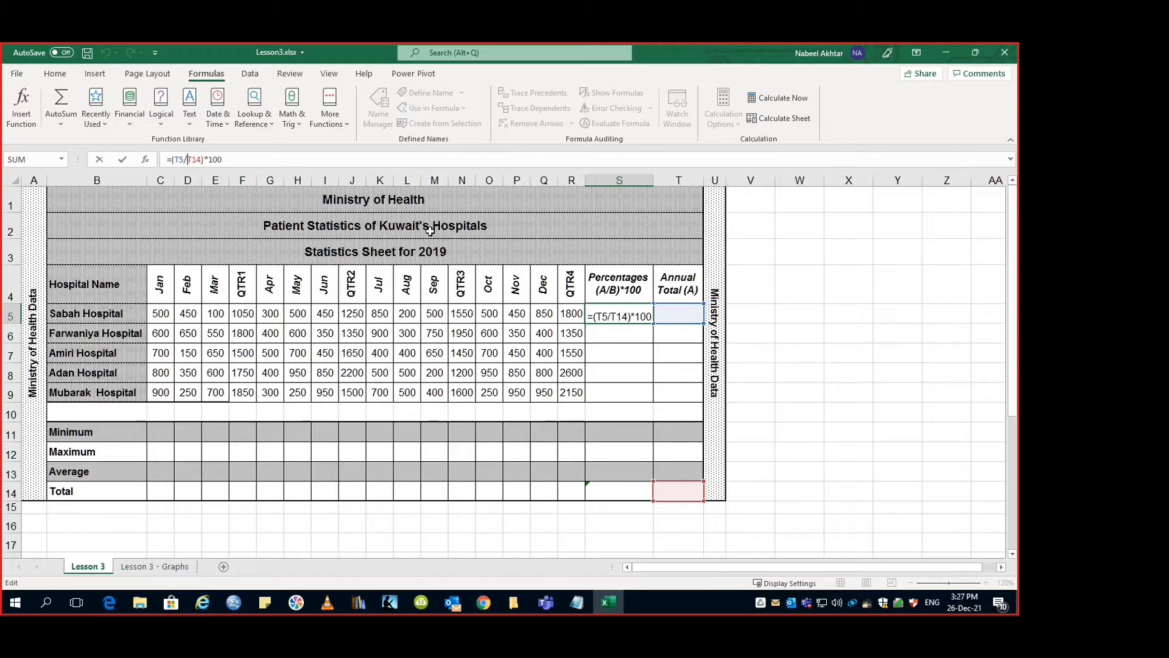
{"action": "type", "text": "$"}
{"action": "type", "text": "$"}
{"action": "key", "text": "Return"}
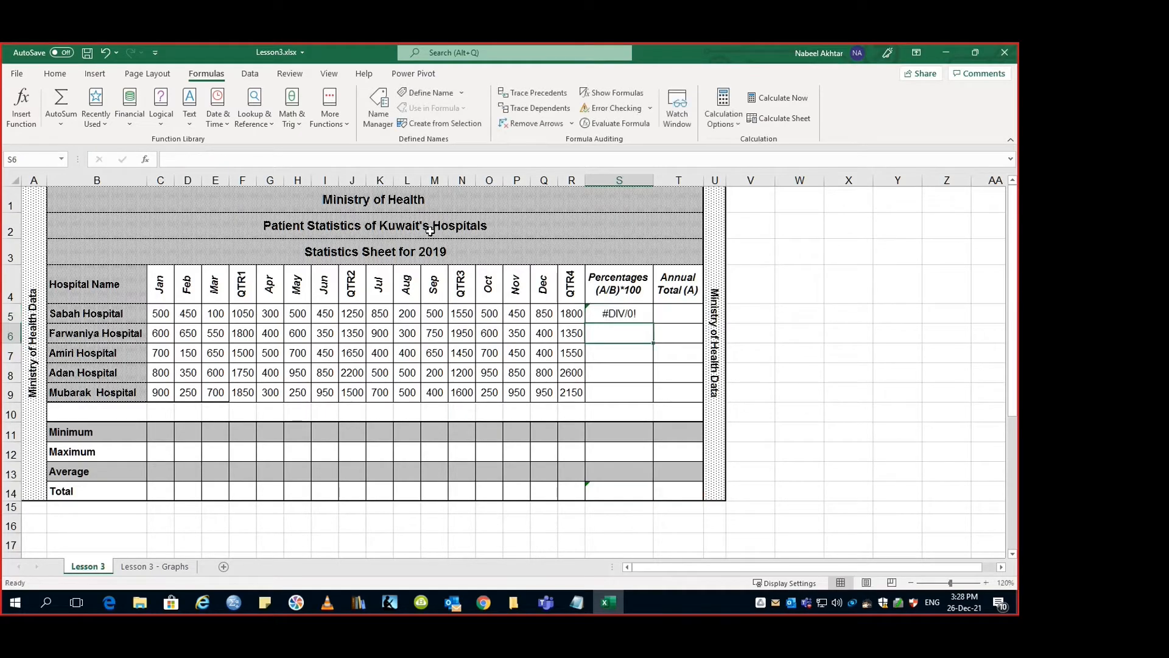
Try filling the absolute-reference percentage formula from S5 down to S9 and check the references in S6 and S9
{"action": "left_click", "coordinate": [625, 316]}
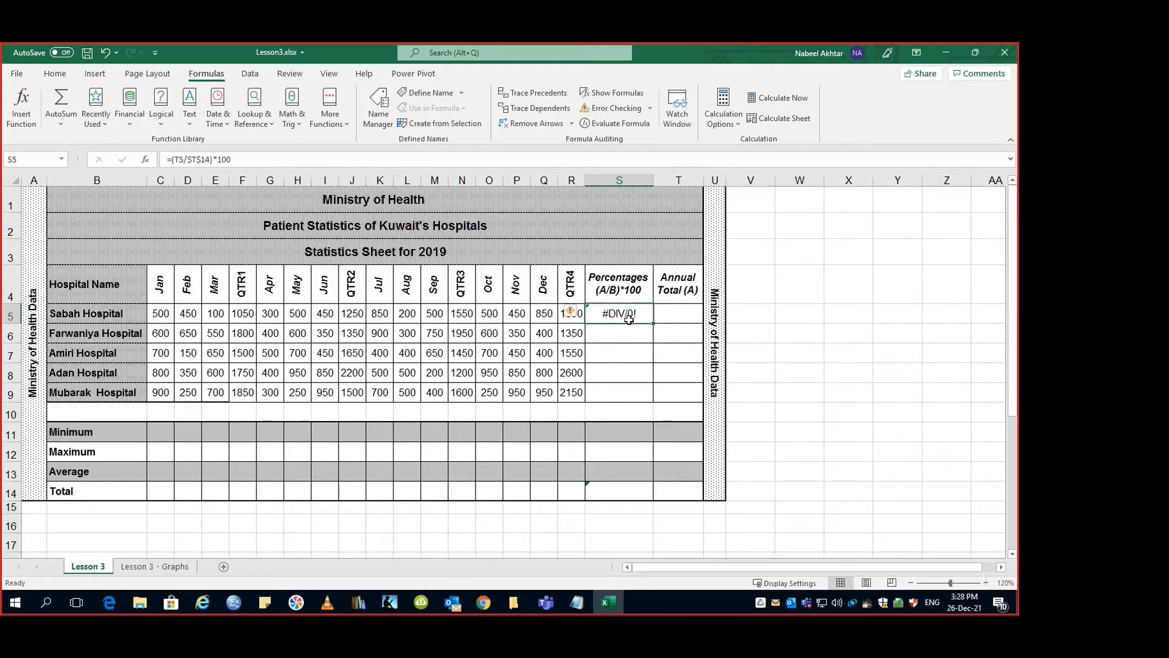
{"action": "left_click_drag", "start_coordinate": [655, 327], "coordinate": [656, 399]}
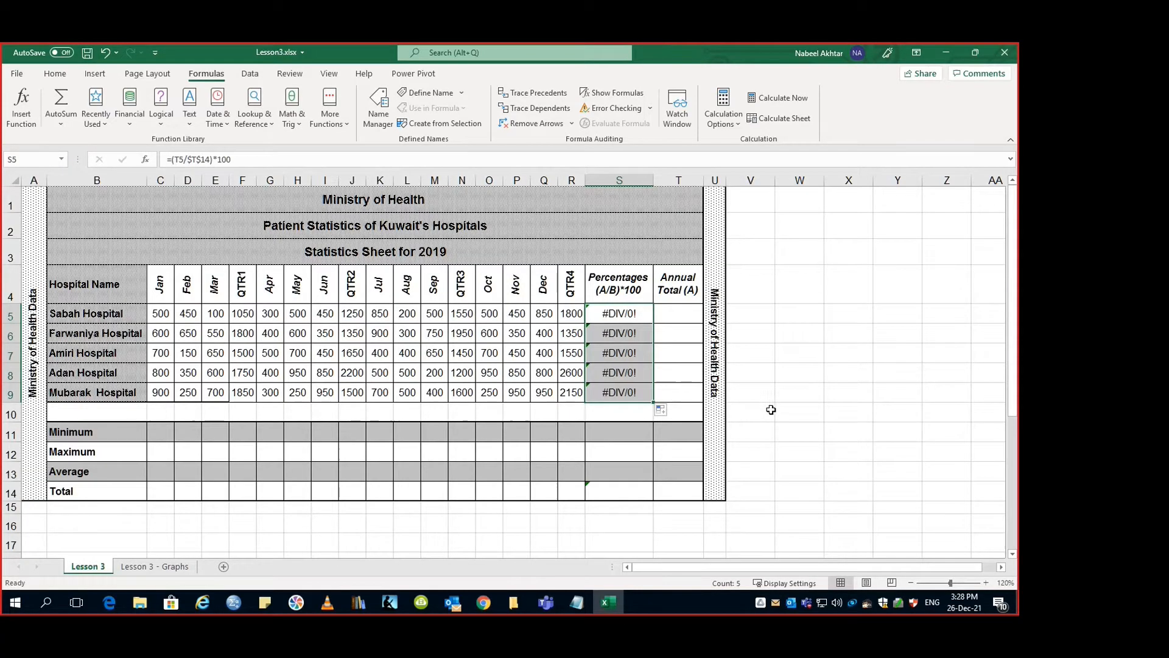
{"action": "left_click", "coordinate": [627, 335]}
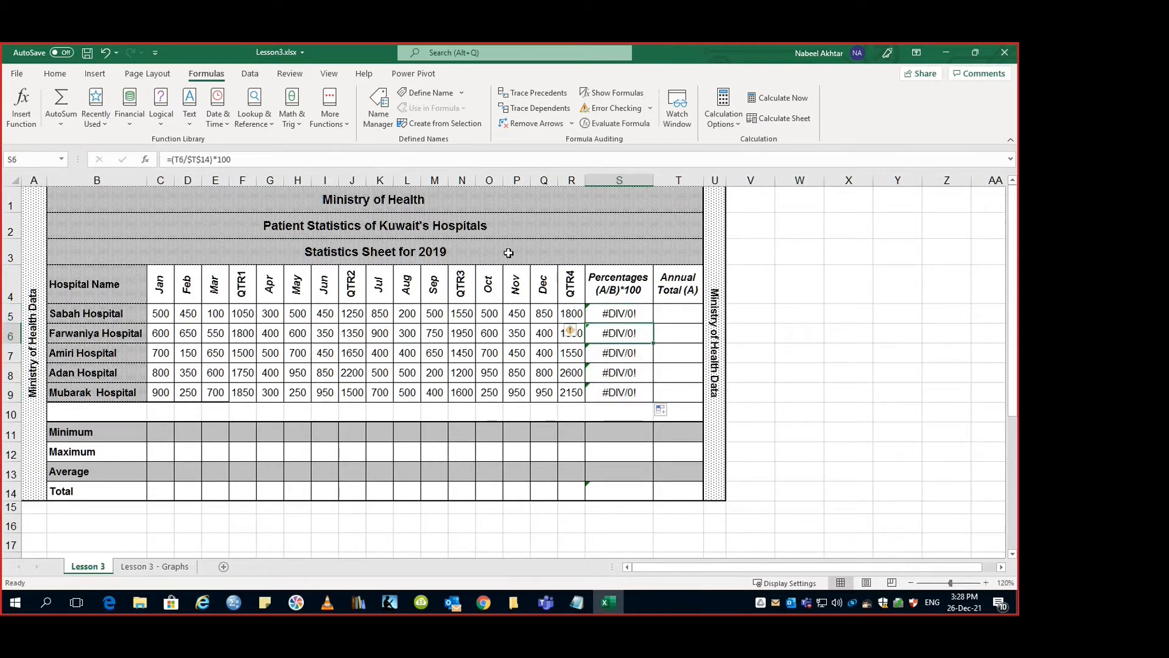
{"action": "left_click", "coordinate": [198, 160]}
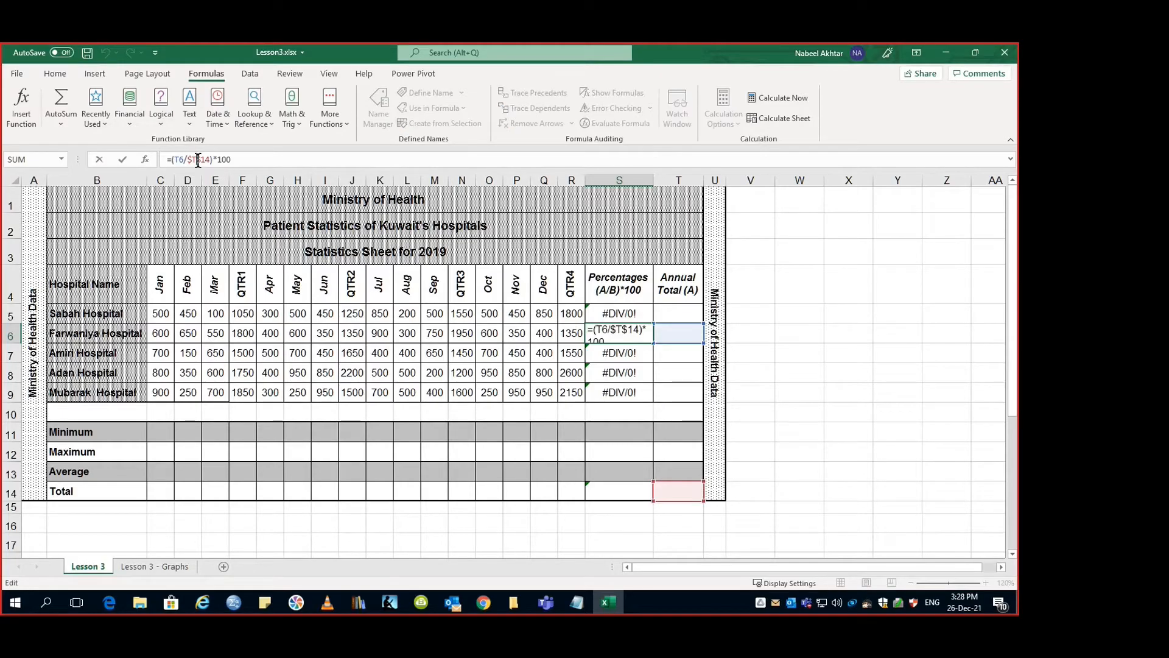
{"action": "key", "text": "Return"}
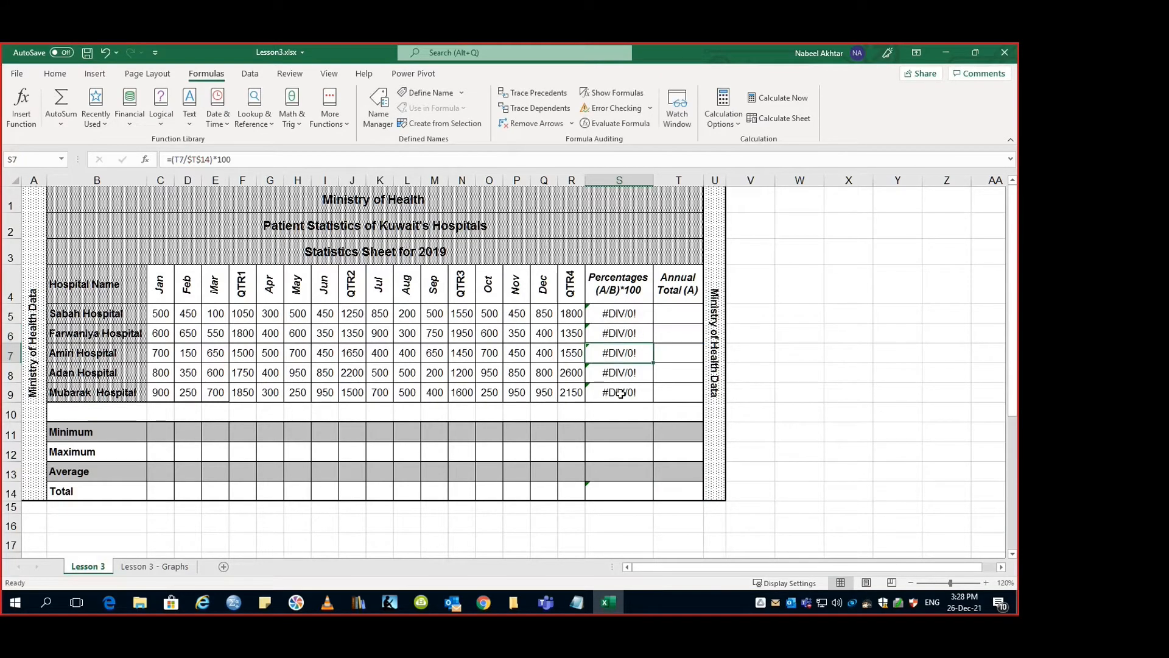
{"action": "left_click", "coordinate": [619, 393]}
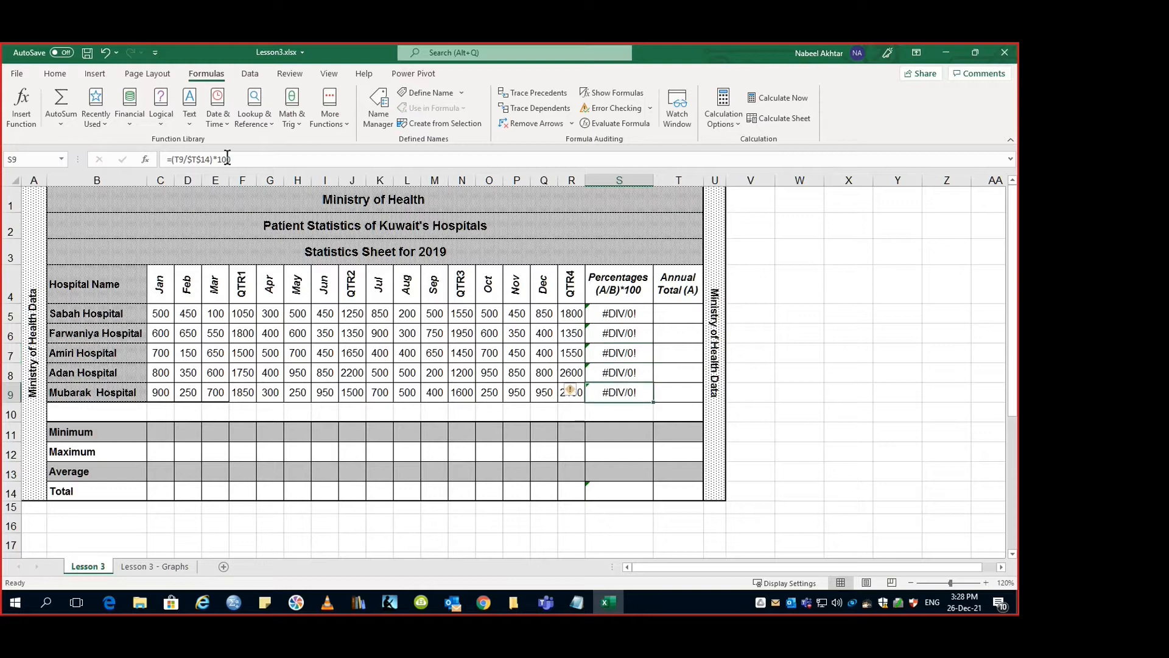
{"action": "left_click", "coordinate": [199, 159]}
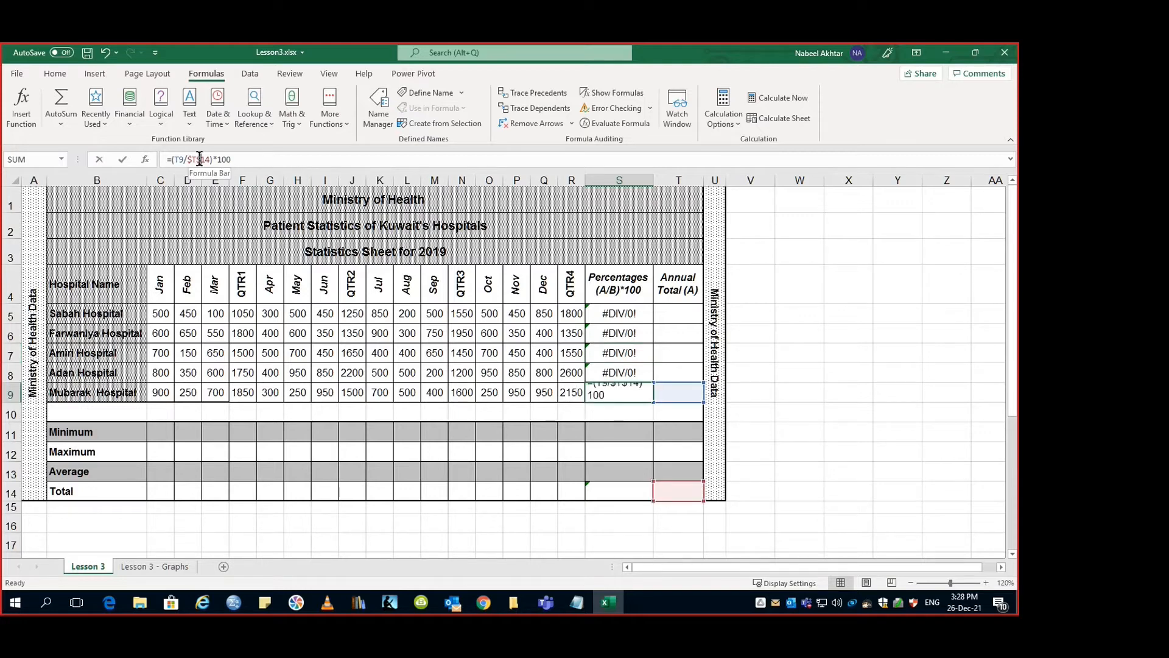
{"action": "key", "text": "Return"}
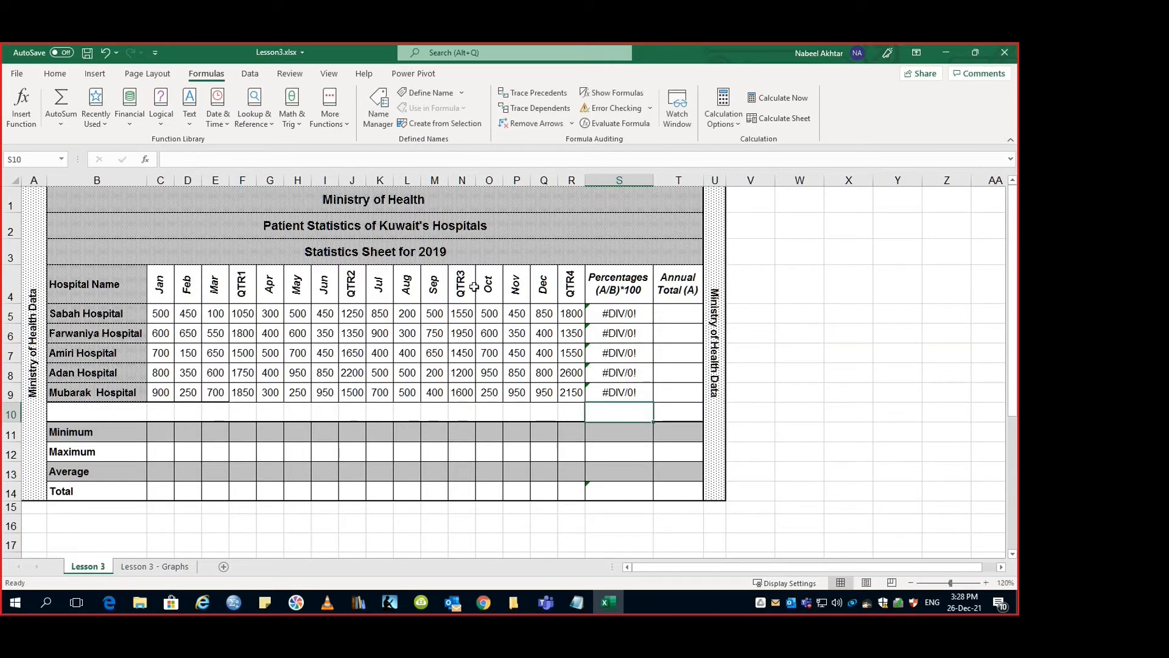
Clear the filled absolute-reference formulas from S6:S9, keeping only the one in S5
{"action": "left_click_drag", "start_coordinate": [620, 332], "coordinate": [622, 392]}
{"action": "key", "text": "Delete"}
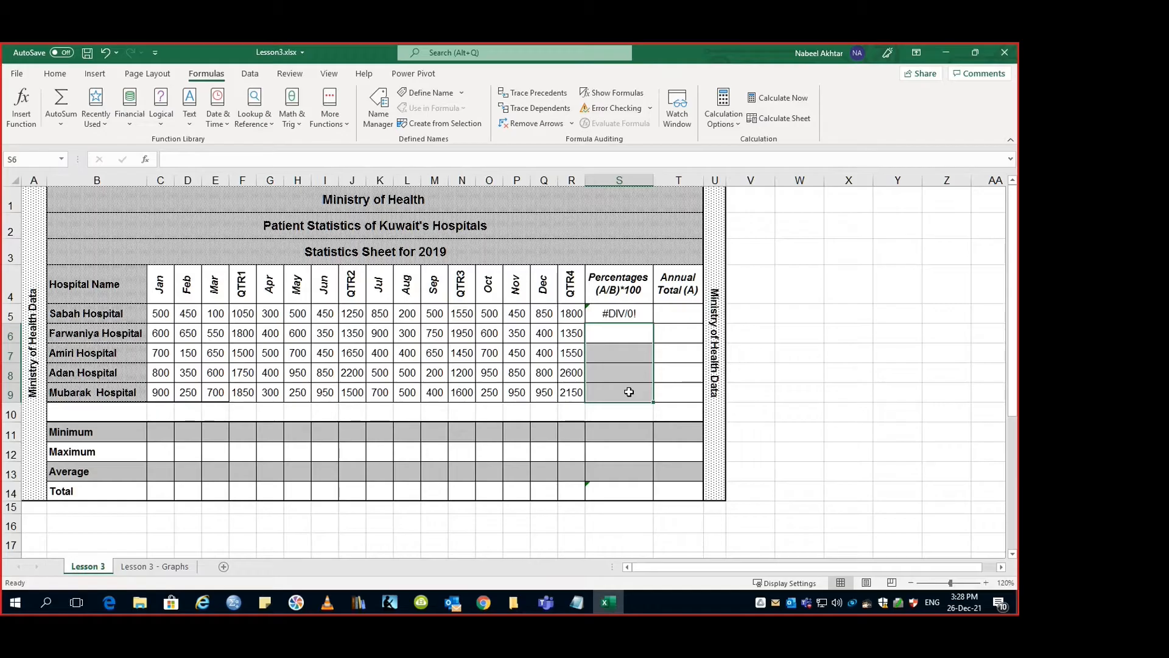
Enter the percentage formula =(T6/T14)*100 for Farwaniya Hospital in S6
{"action": "left_click", "coordinate": [622, 333]}
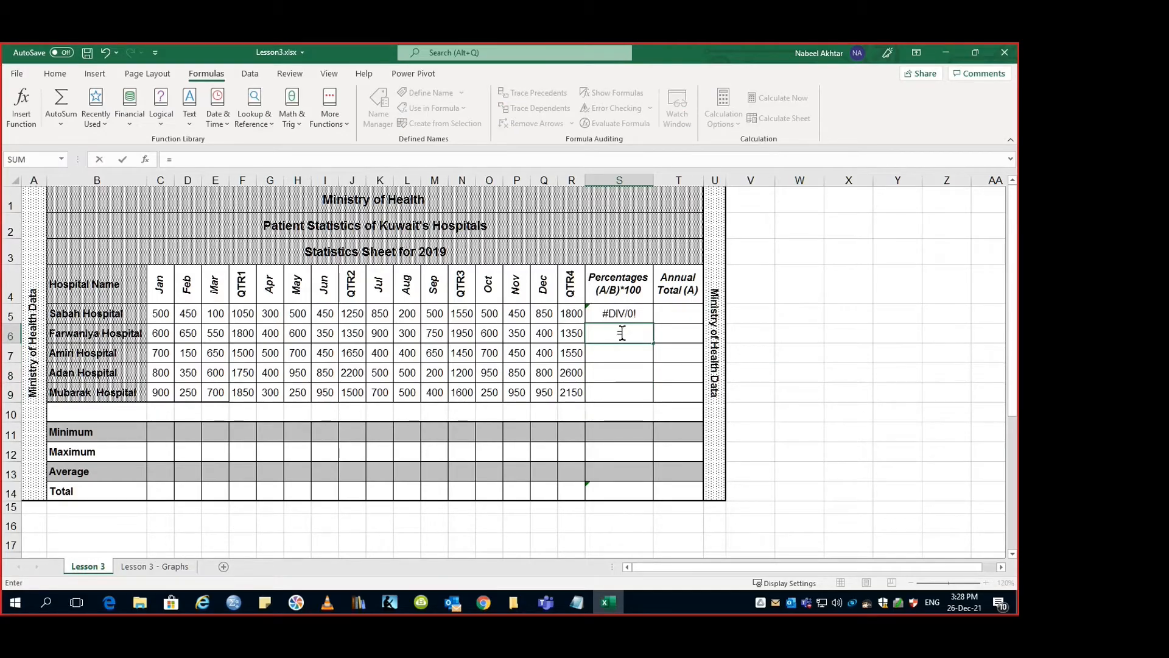
{"action": "type", "text": "=("}
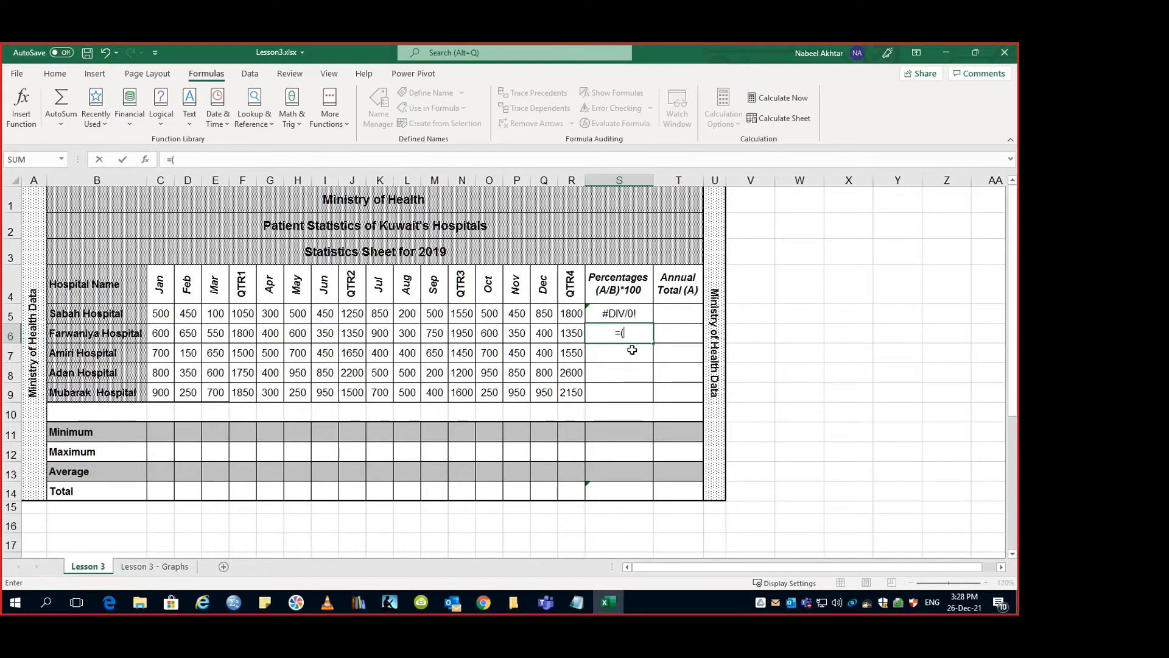
{"action": "left_click", "coordinate": [676, 336]}
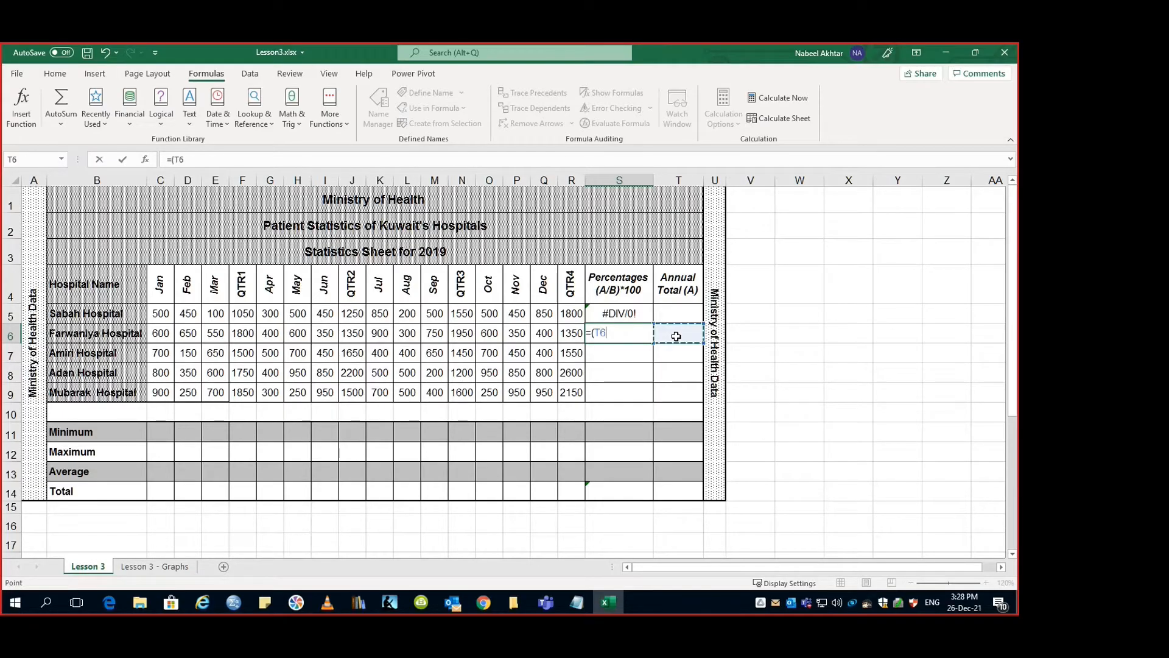
{"action": "type", "text": "/"}
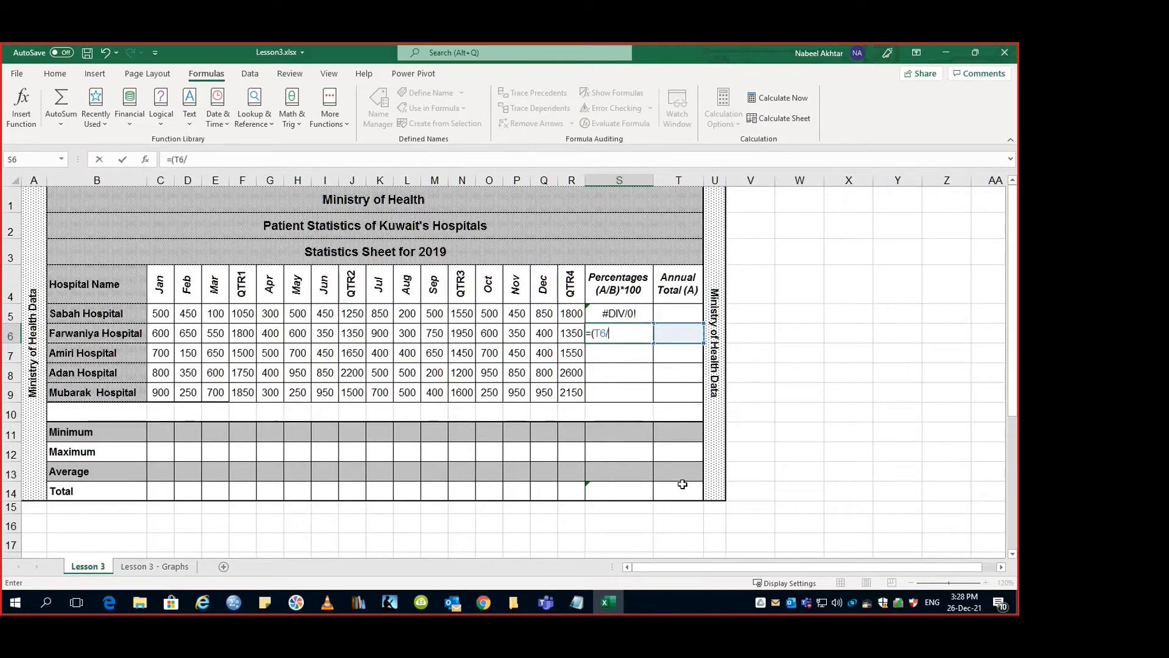
{"action": "left_click", "coordinate": [681, 492]}
{"action": "type", "text": ")*"}
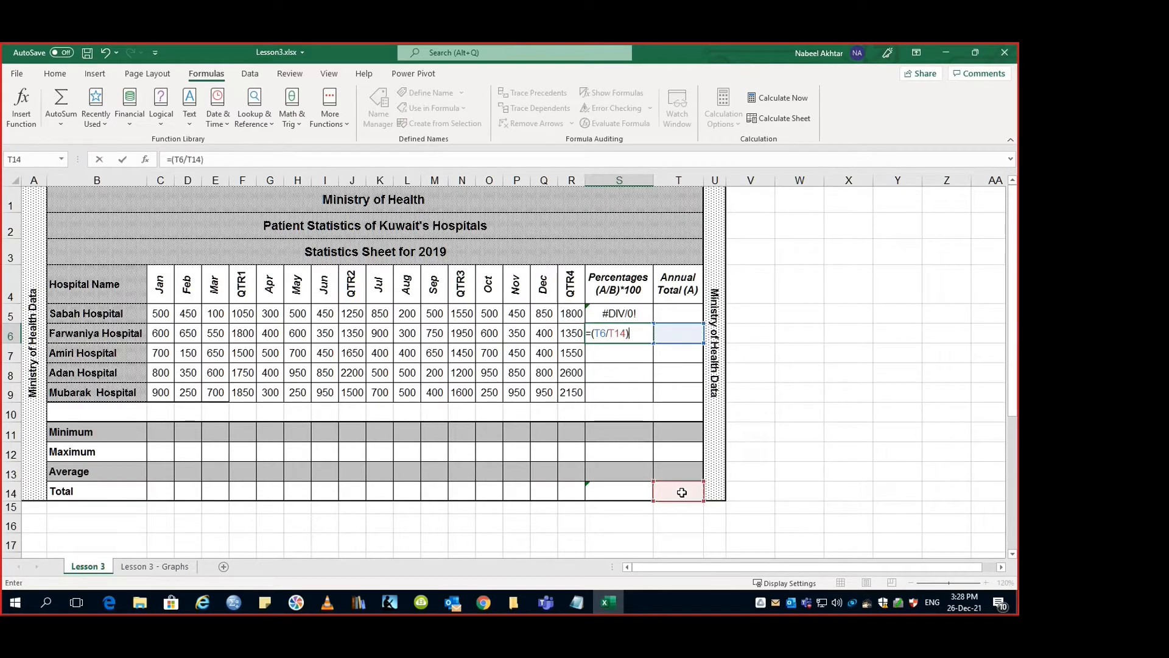
{"action": "type", "text": "100"}
{"action": "key", "text": "Return"}
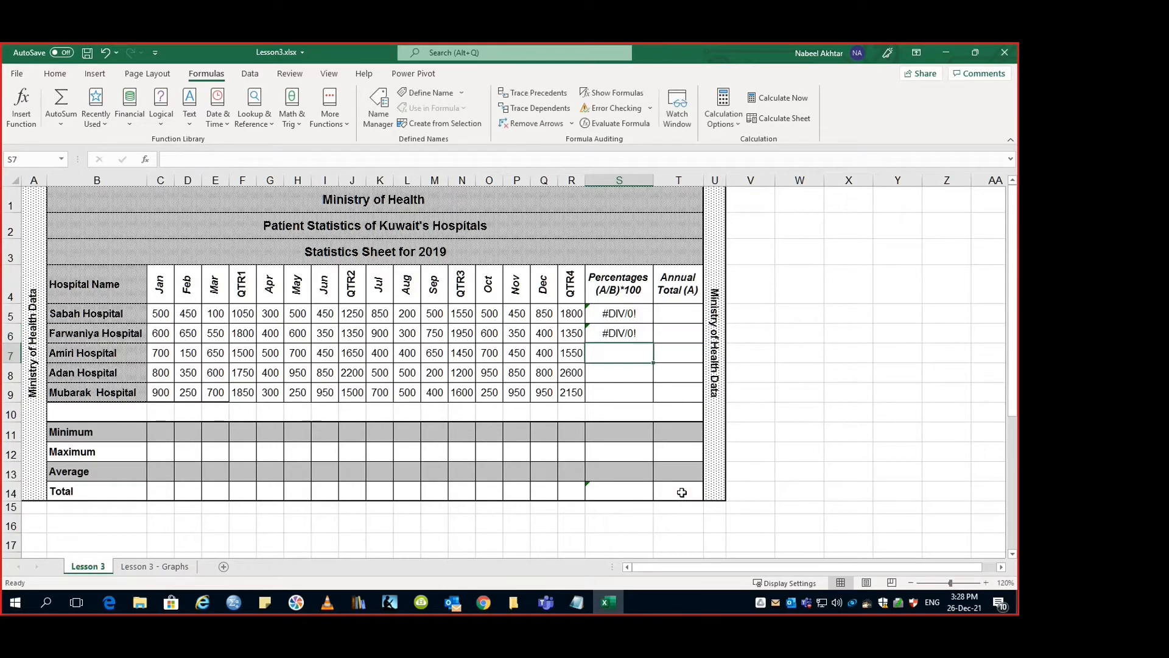
Enter the percentage formula =(T7/T14)*100 for Amiri Hospital in S7
{"action": "type", "text": "="}
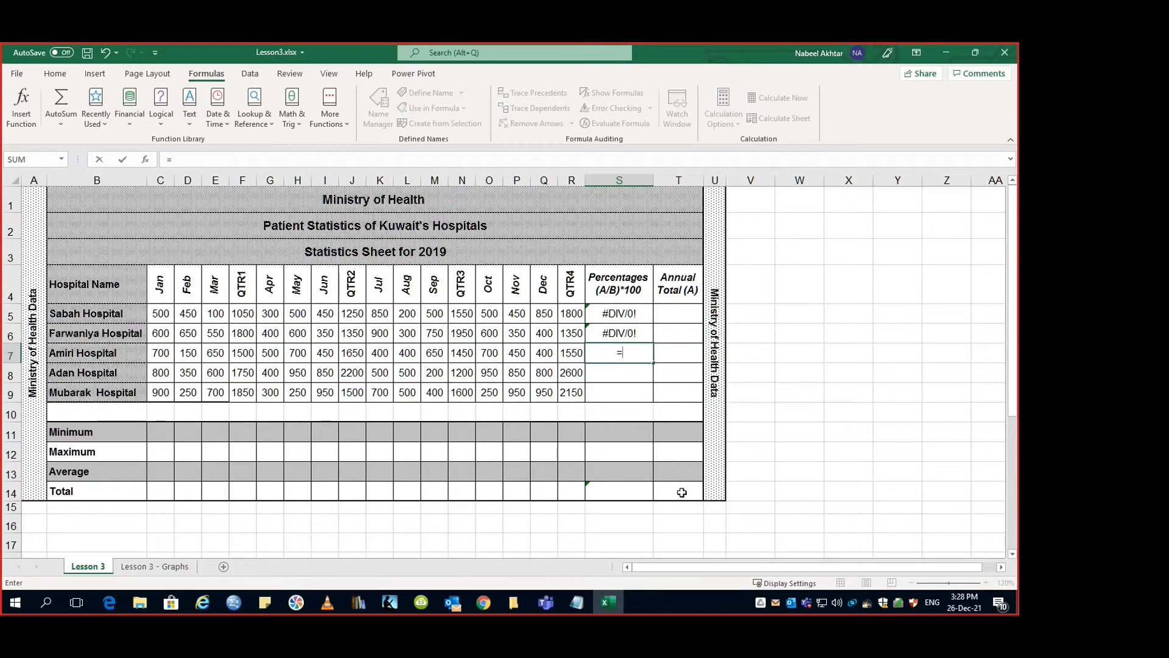
{"action": "type", "text": "("}
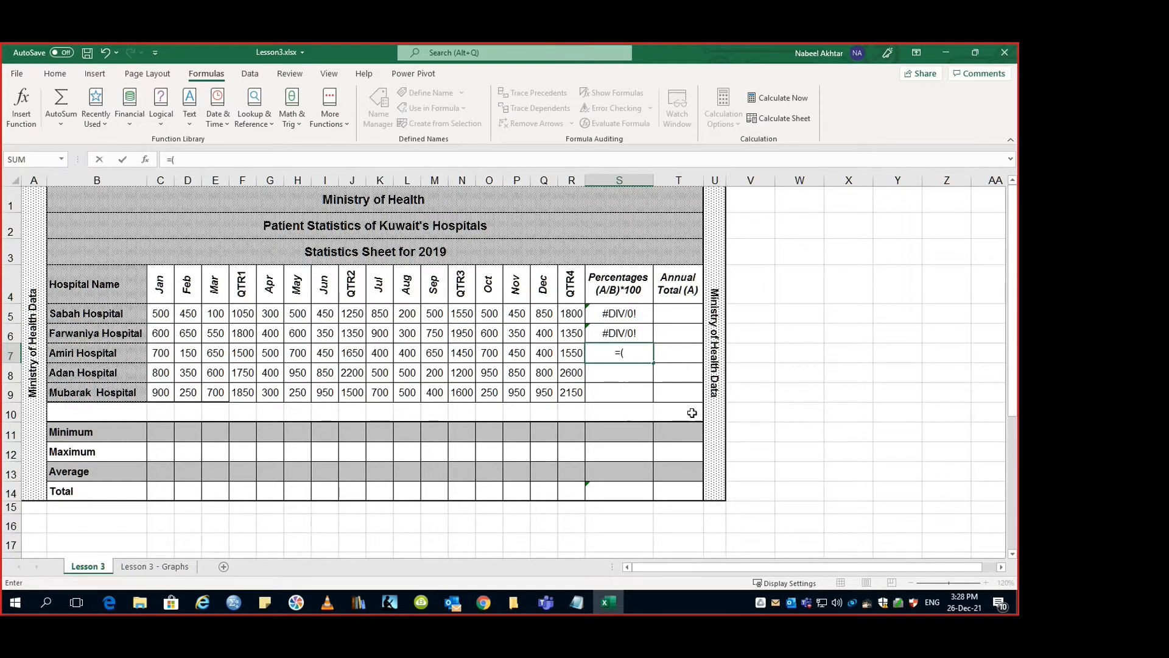
{"action": "left_click", "coordinate": [680, 359]}
{"action": "type", "text": "/"}
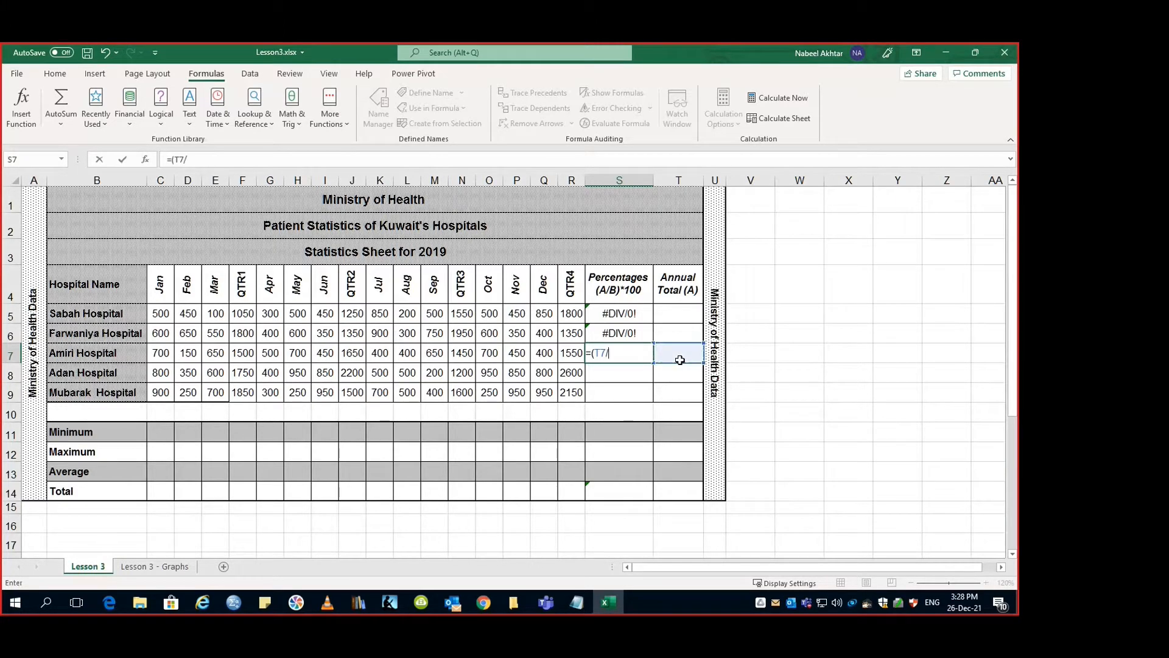
{"action": "left_click", "coordinate": [679, 492]}
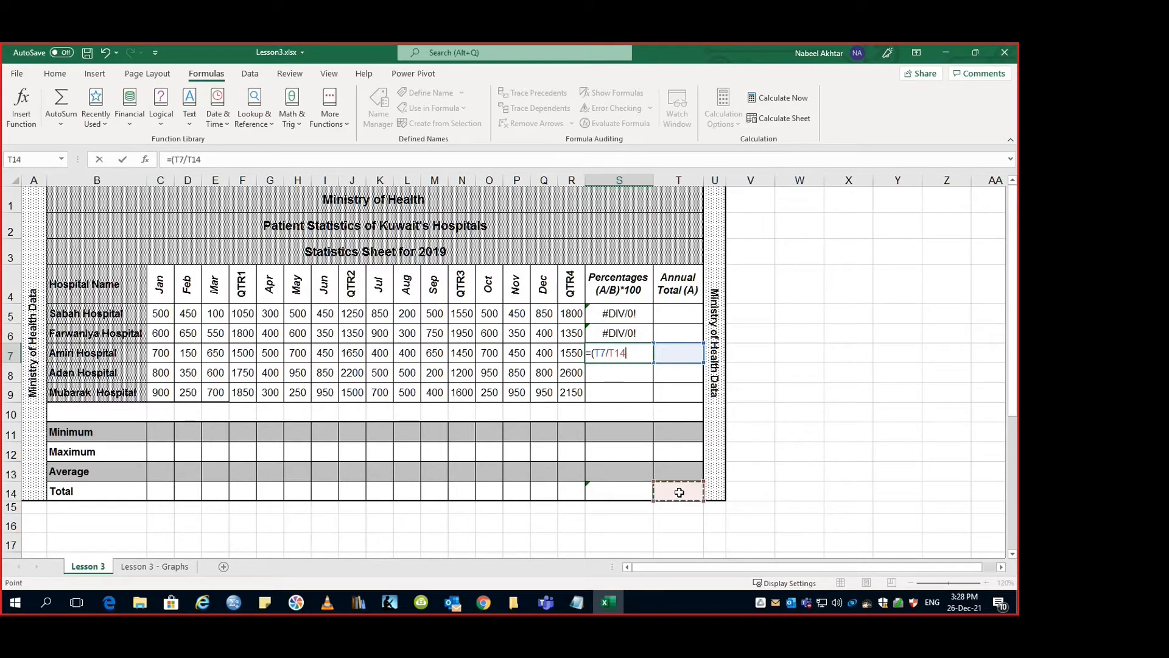
{"action": "type", "text": ")*100"}
{"action": "key", "text": "Return"}
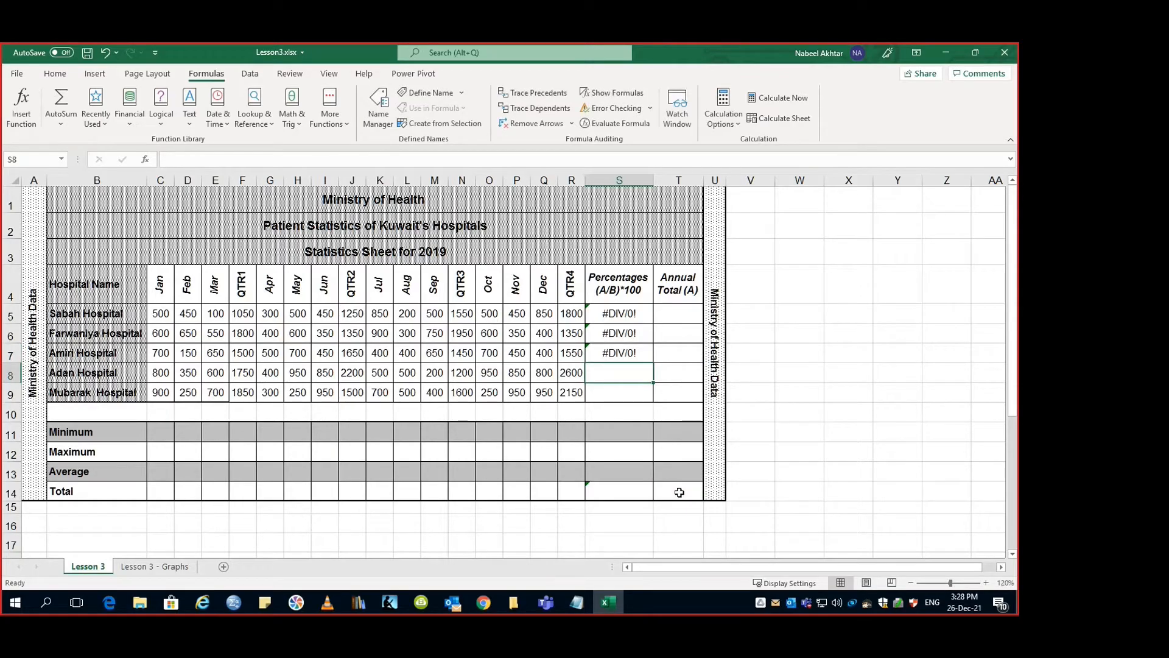
Enter the percentage formula =(T8/T14)*100 for Adan Hospital in S8
{"action": "type", "text": "="}
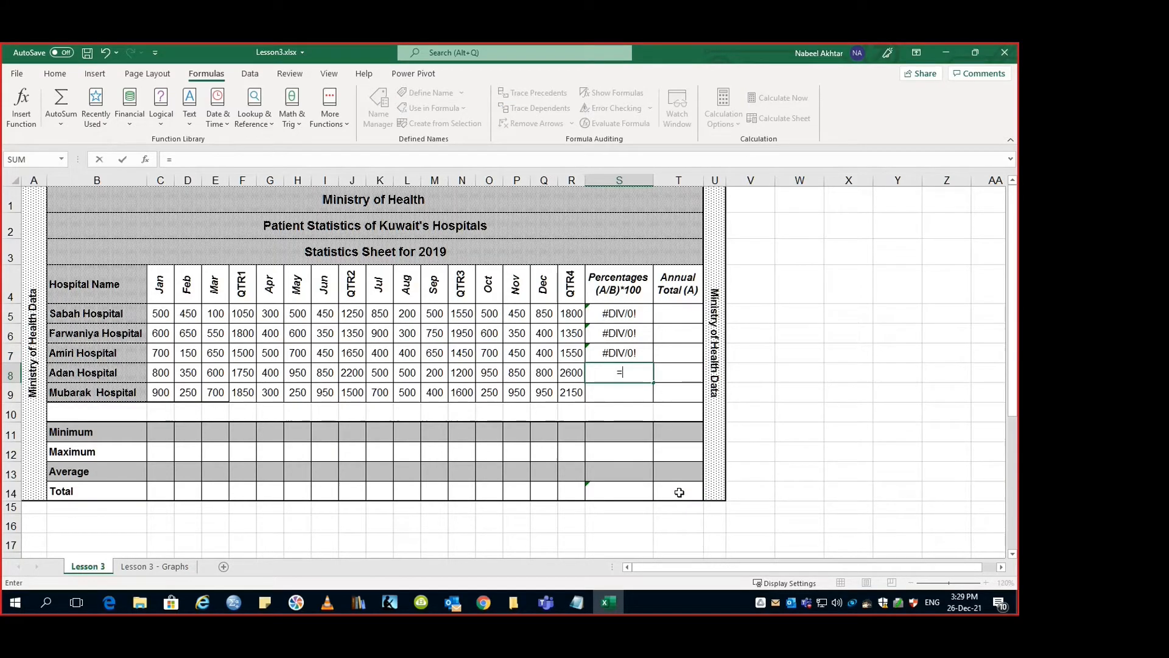
{"action": "type", "text": "("}
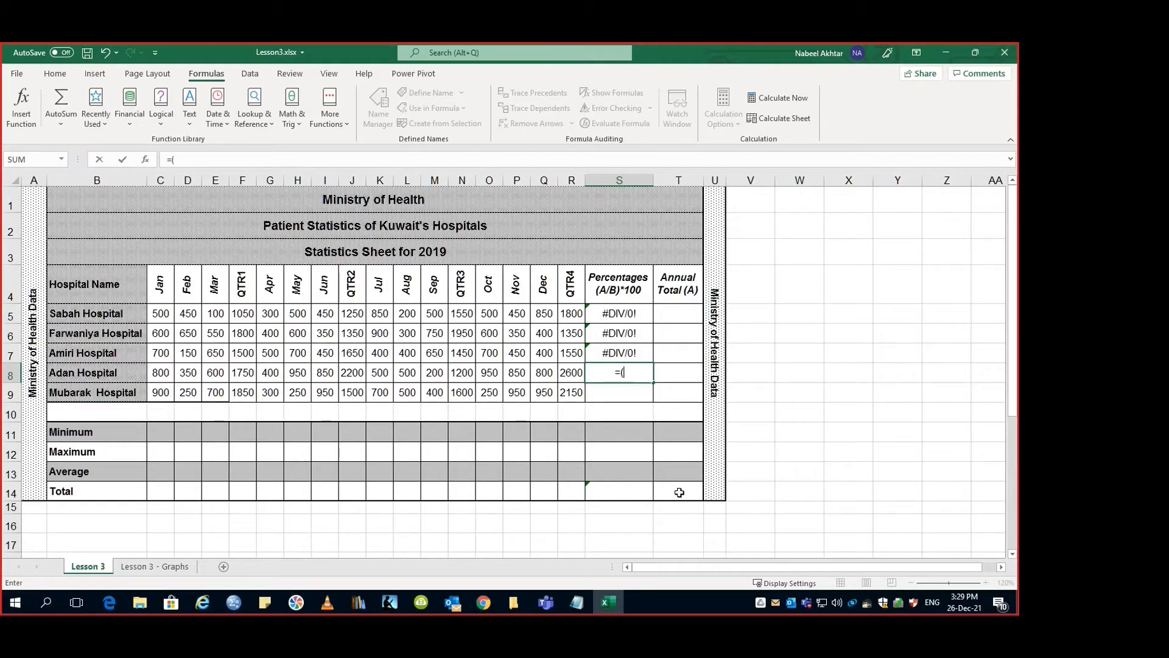
{"action": "left_click", "coordinate": [675, 373]}
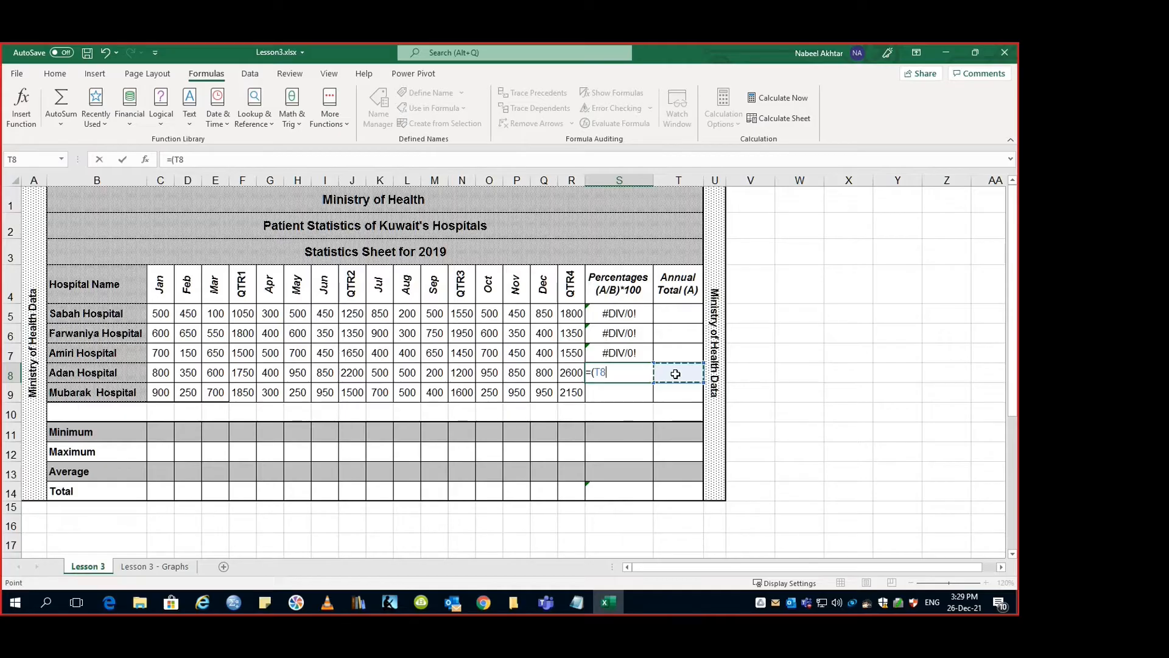
{"action": "type", "text": "/t"}
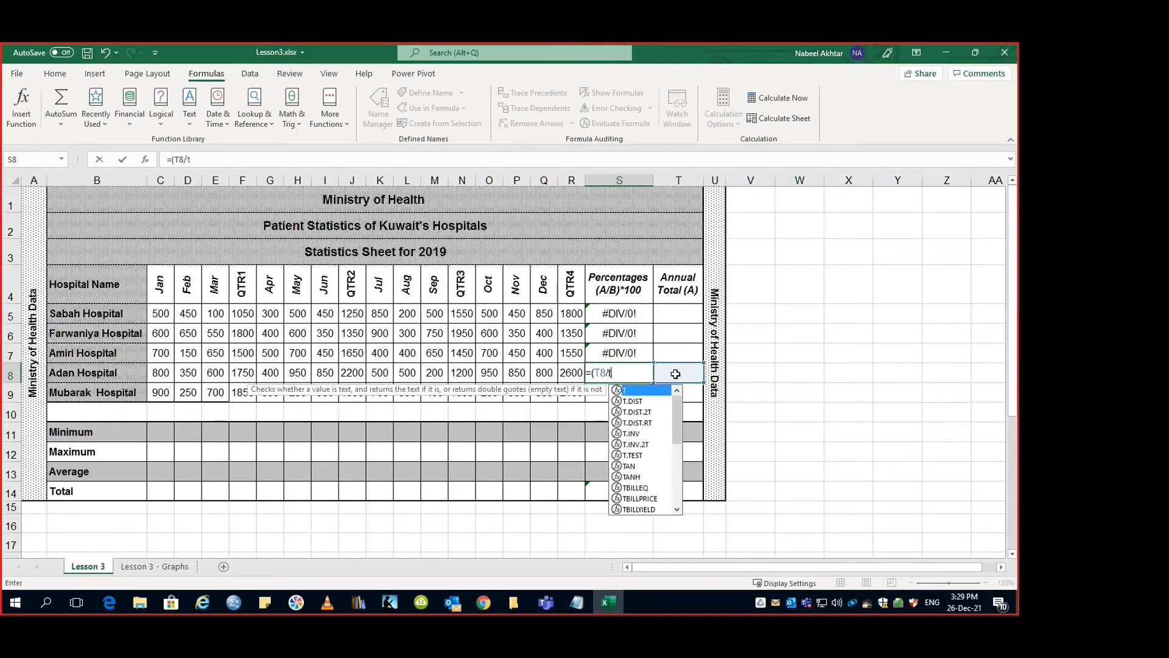
{"action": "type", "text": "14"}
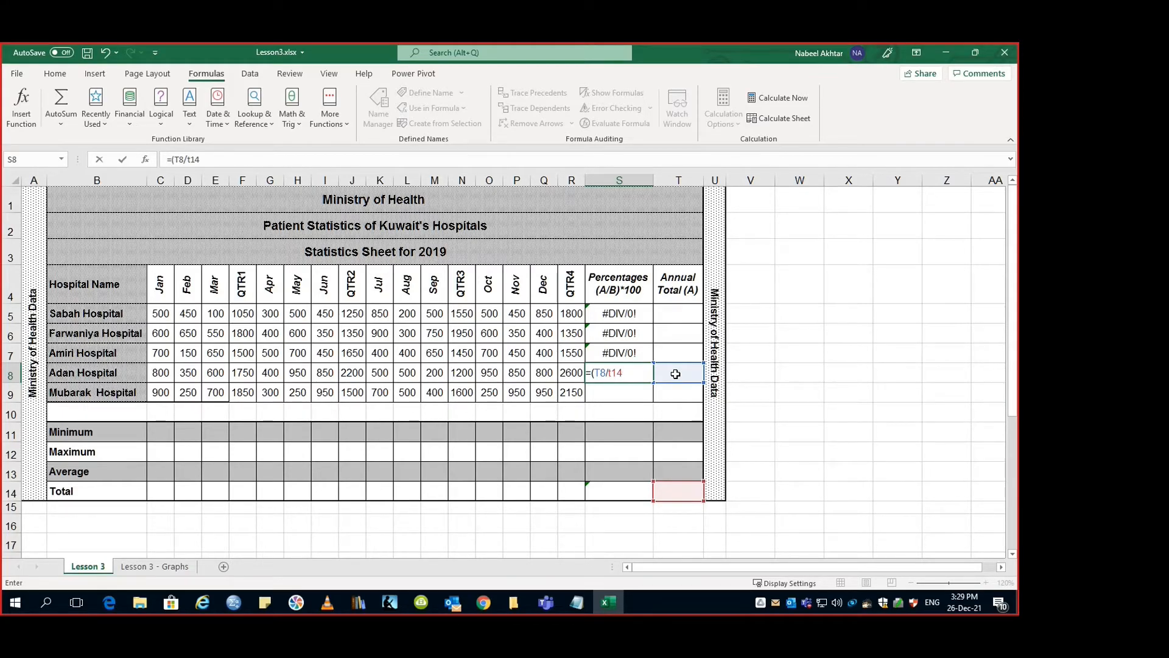
{"action": "type", "text": ")*100"}
{"action": "key", "text": "Return"}
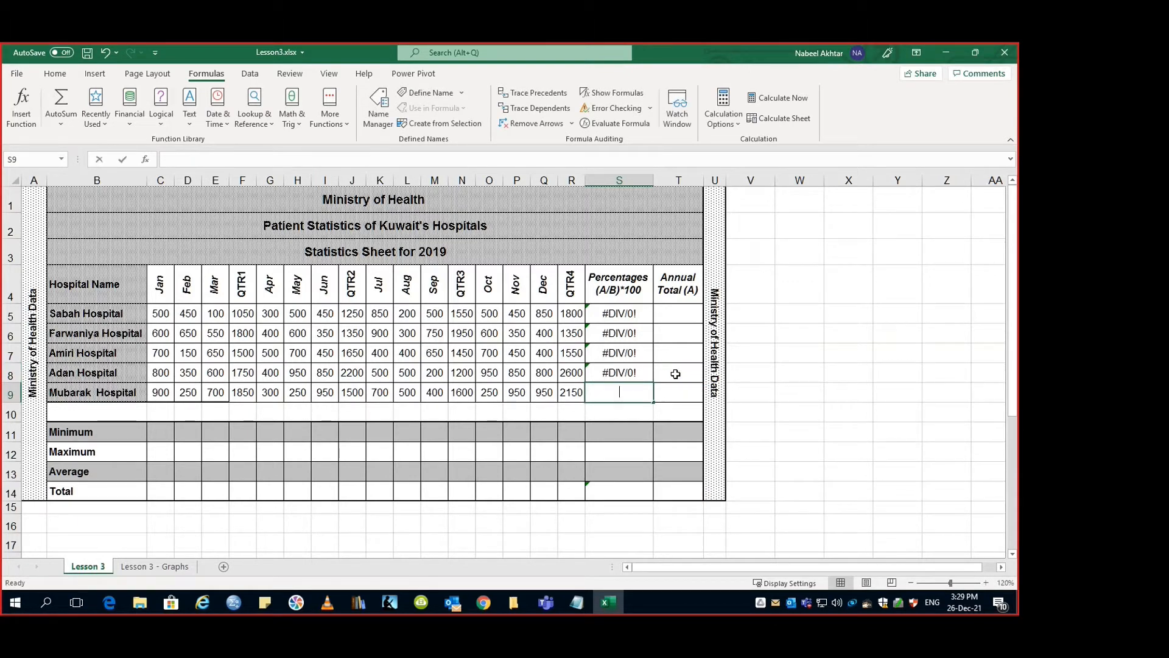
Enter the percentage formula =(T9/T14)*100 for Mubarak Hospital in S9
{"action": "type", "text": "="}
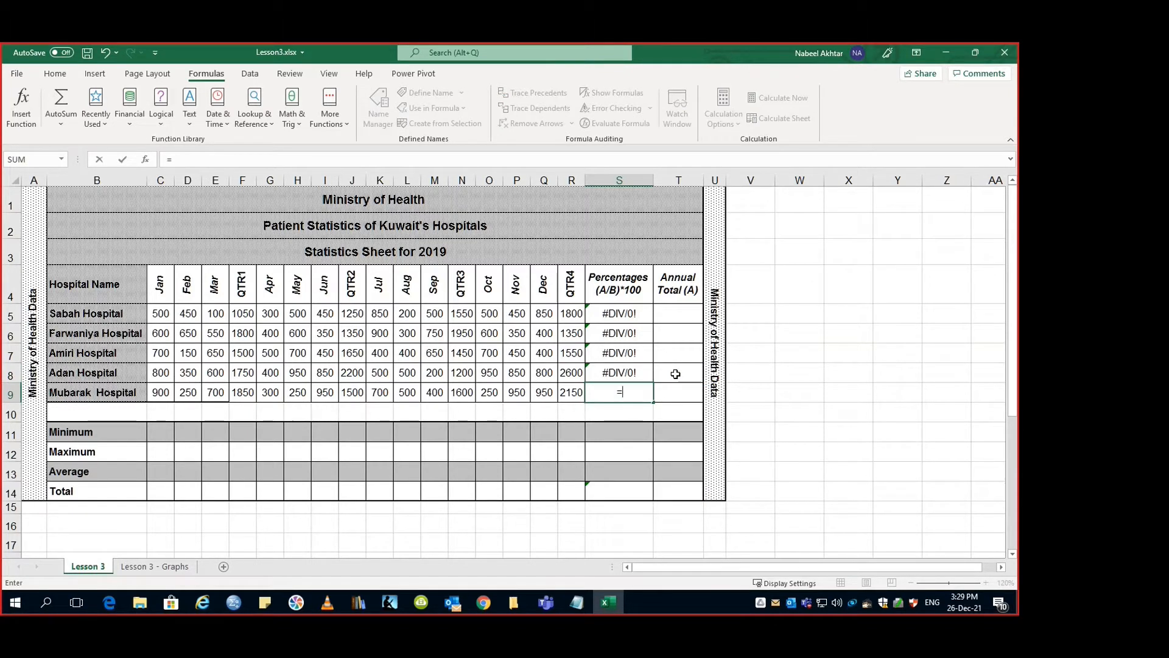
{"action": "type", "text": "("}
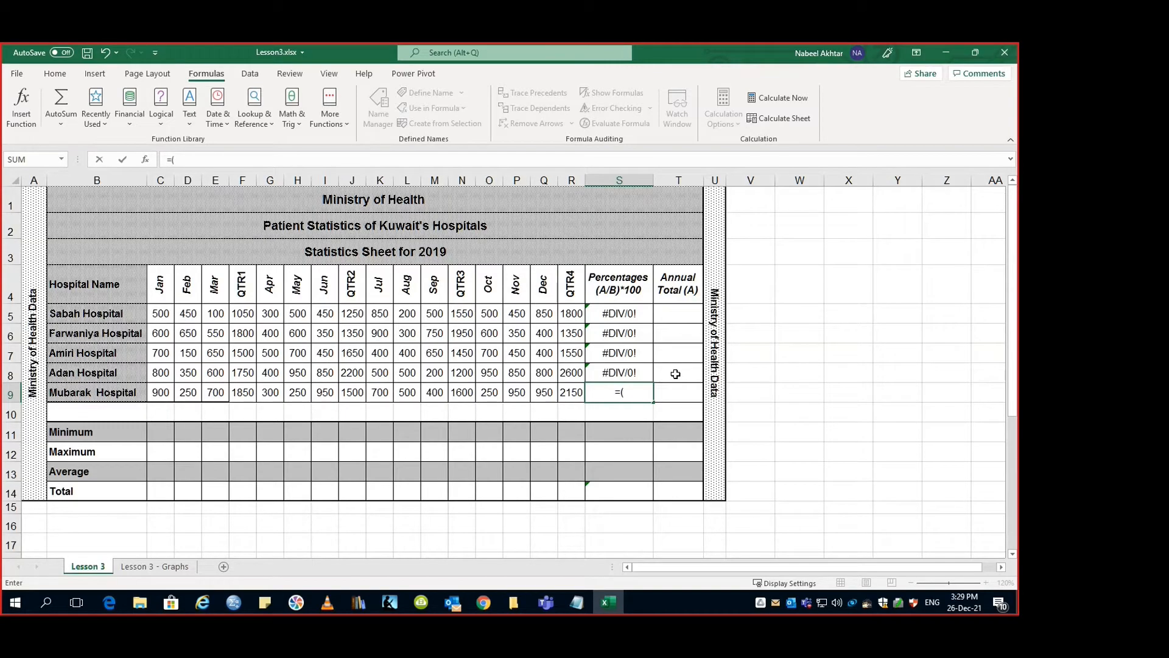
{"action": "left_click", "coordinate": [681, 394]}
{"action": "type", "text": "/"}
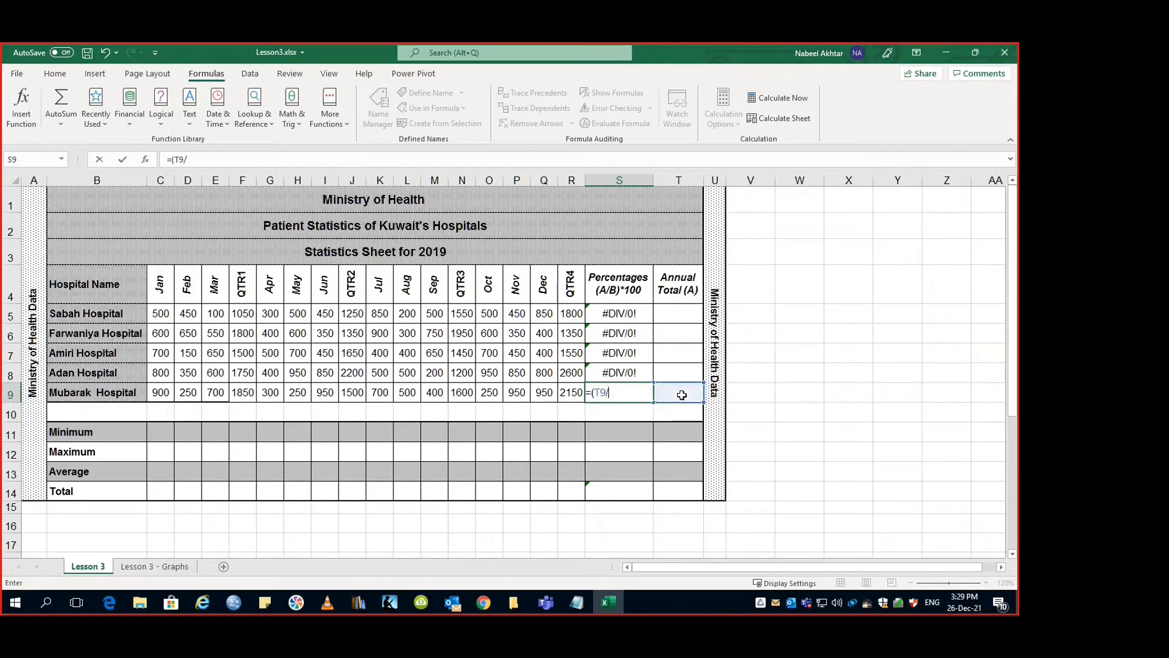
{"action": "left_click", "coordinate": [671, 495]}
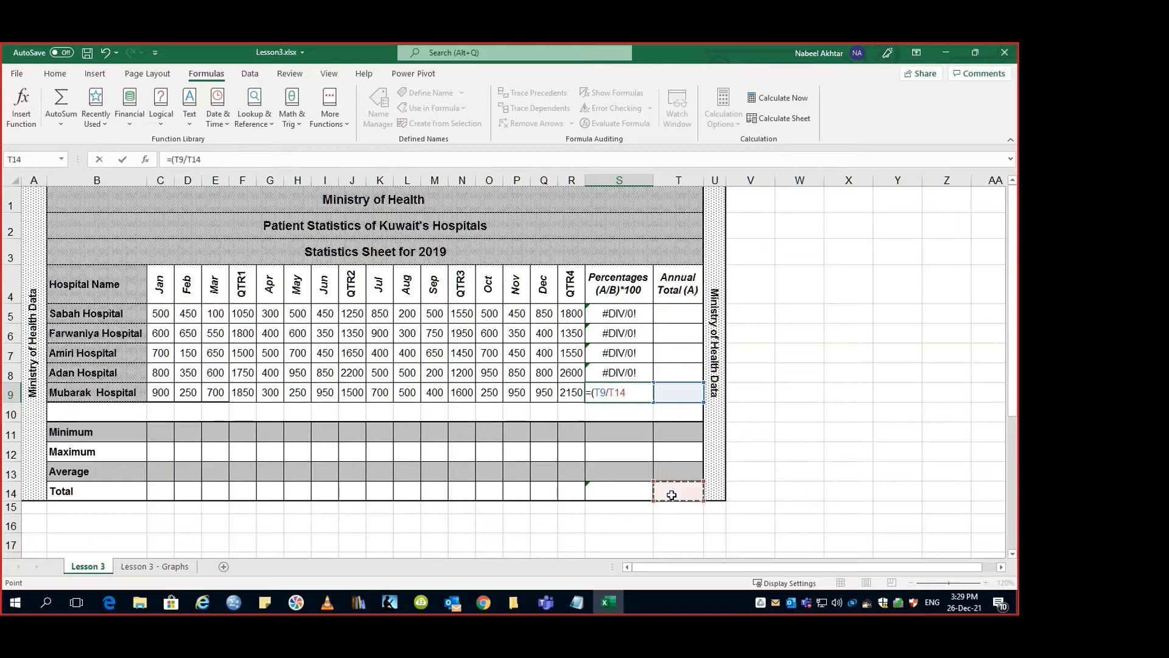
{"action": "type", "text": ")*100"}
{"action": "key", "text": "Return"}
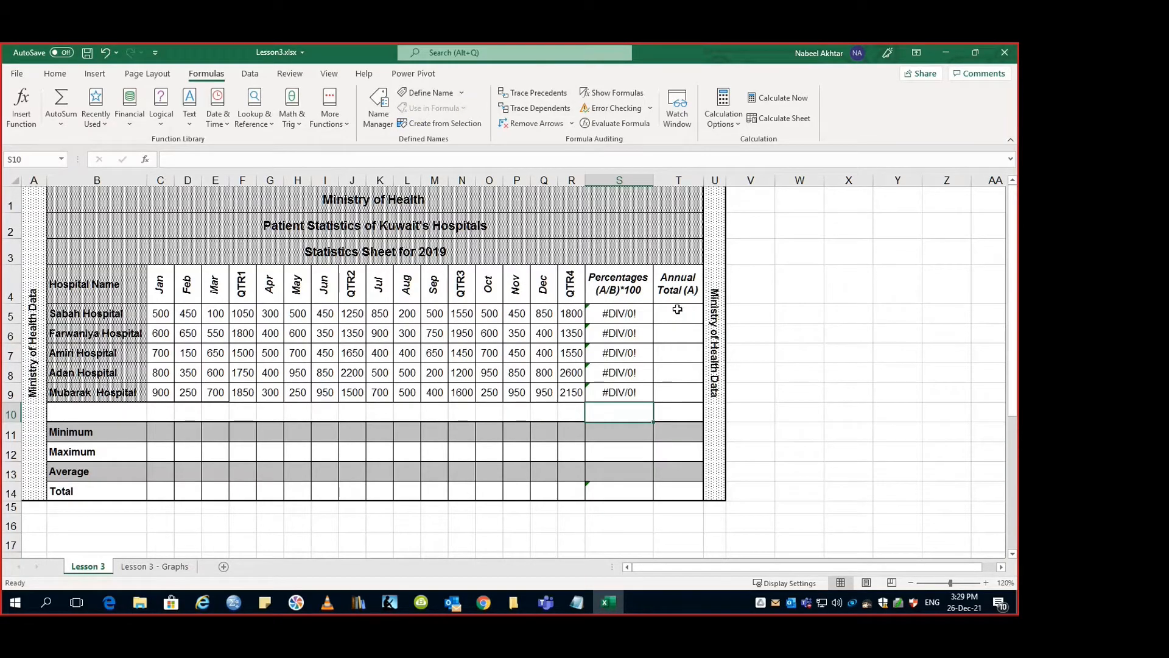
{"action": "left_click", "coordinate": [243, 314]}
{"action": "left_click", "coordinate": [345, 316]}
{"action": "left_click", "coordinate": [459, 316]}
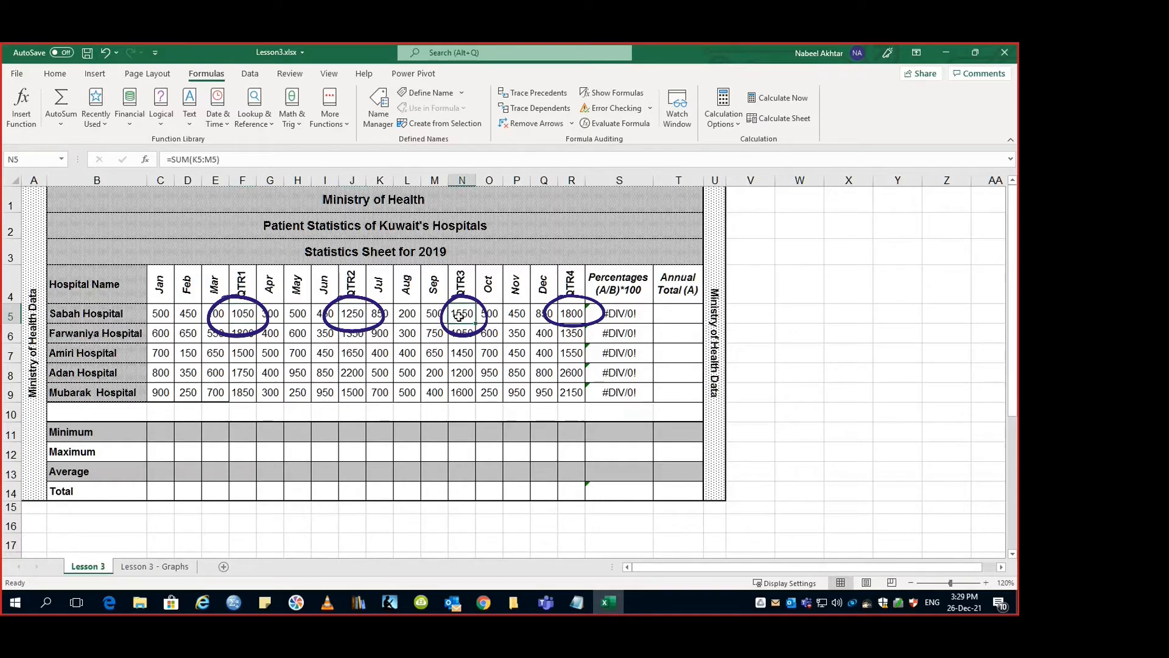
{"action": "left_click", "coordinate": [573, 316]}
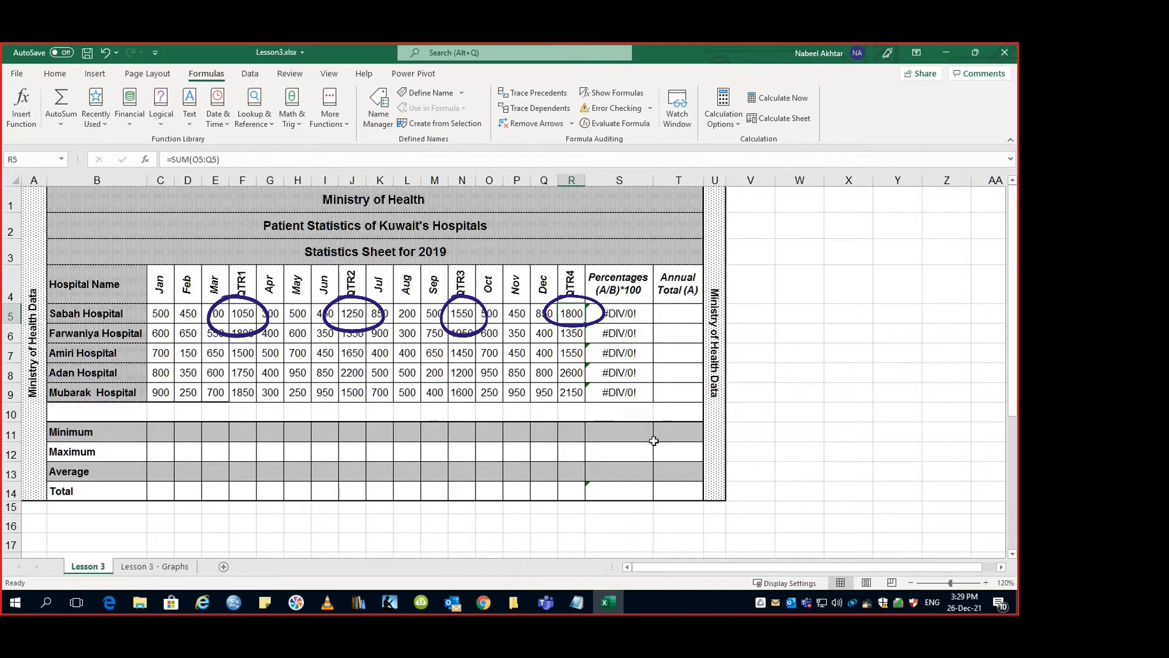
Enter Sabah Hospital's annual total in T5 by adding its four quarterly totals with =F5+J5+N5+R5
{"action": "left_click", "coordinate": [679, 315]}
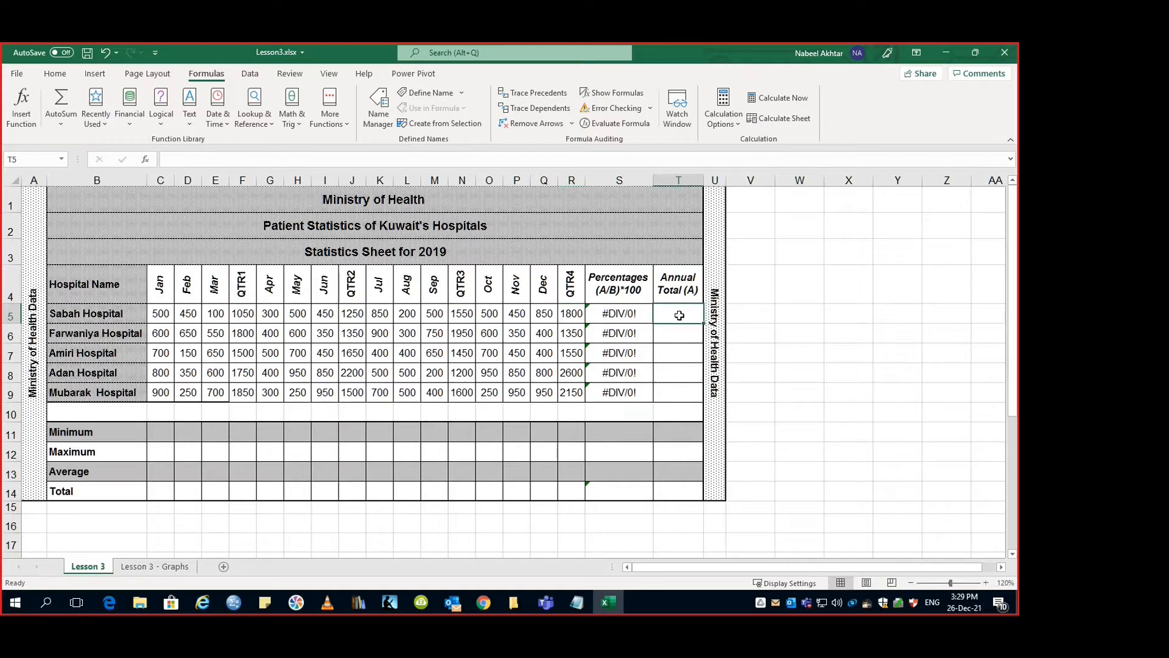
{"action": "type", "text": "="}
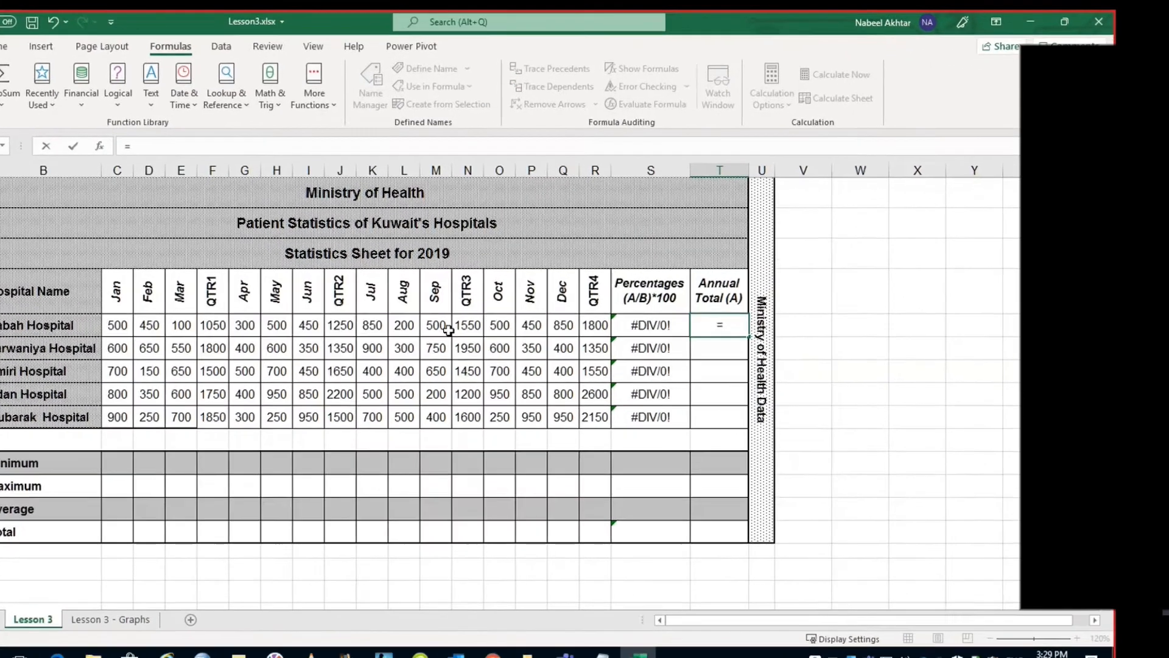
{"action": "left_click", "coordinate": [212, 325]}
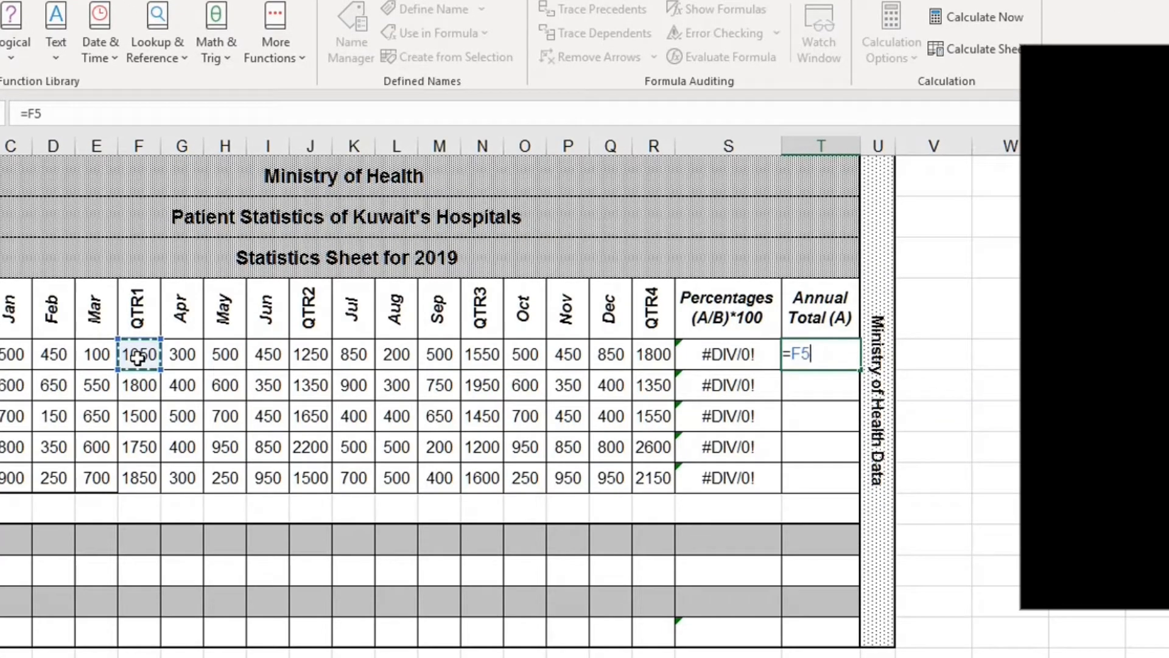
{"action": "type", "text": "+"}
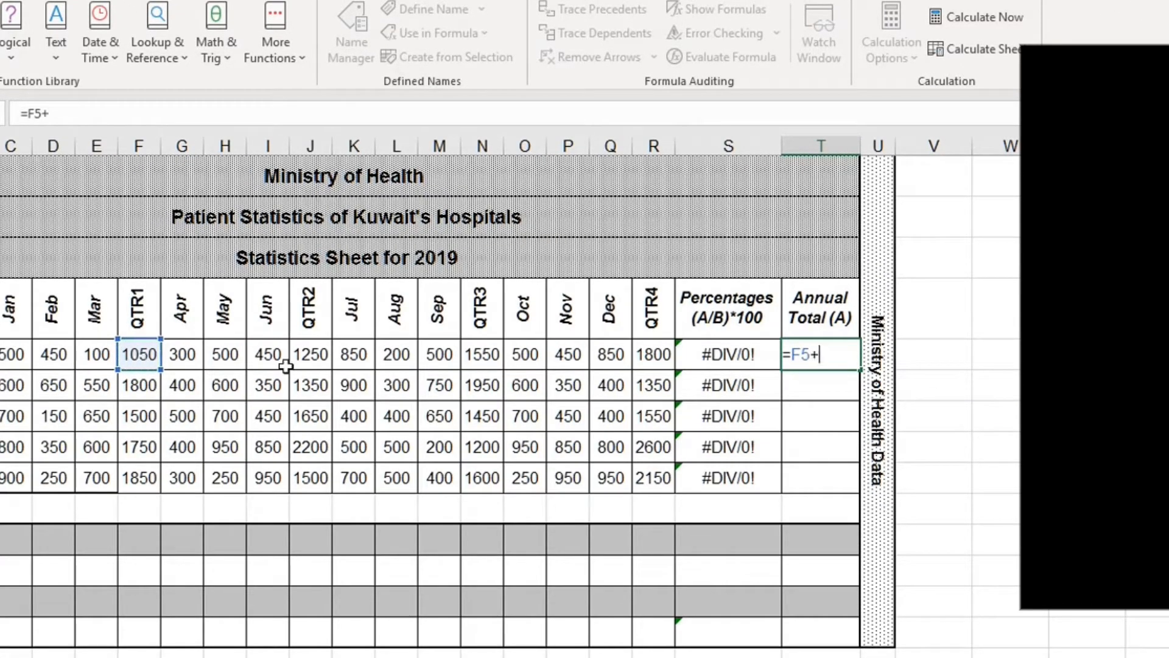
{"action": "left_click", "coordinate": [305, 357]}
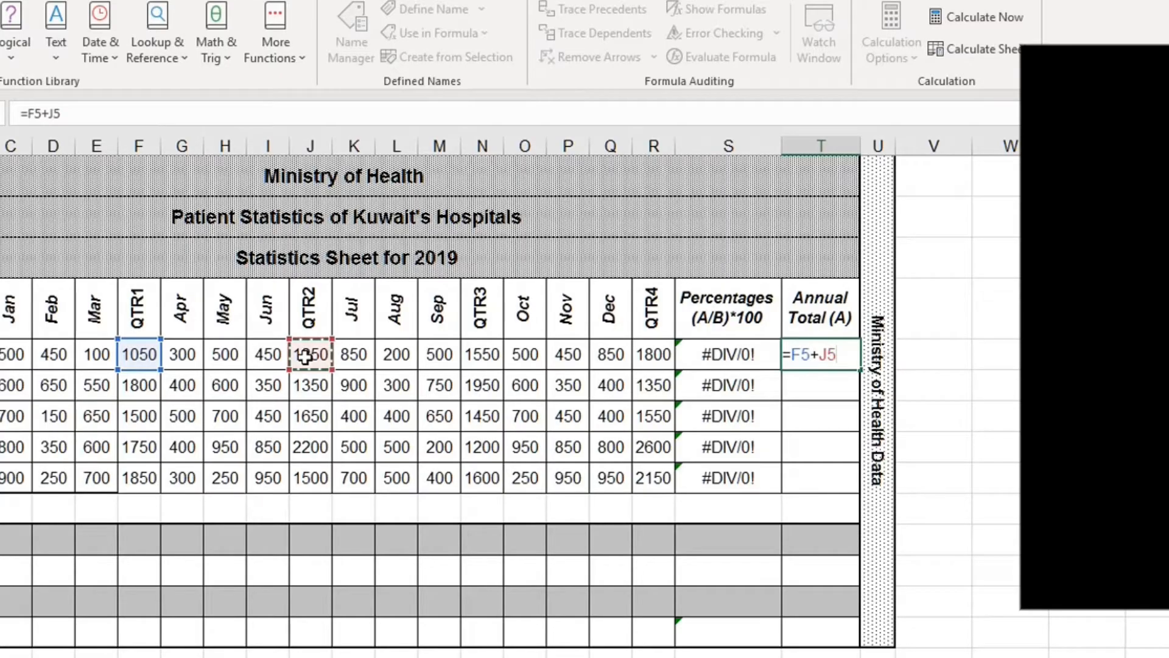
{"action": "type", "text": "+"}
{"action": "left_click", "coordinate": [487, 360]}
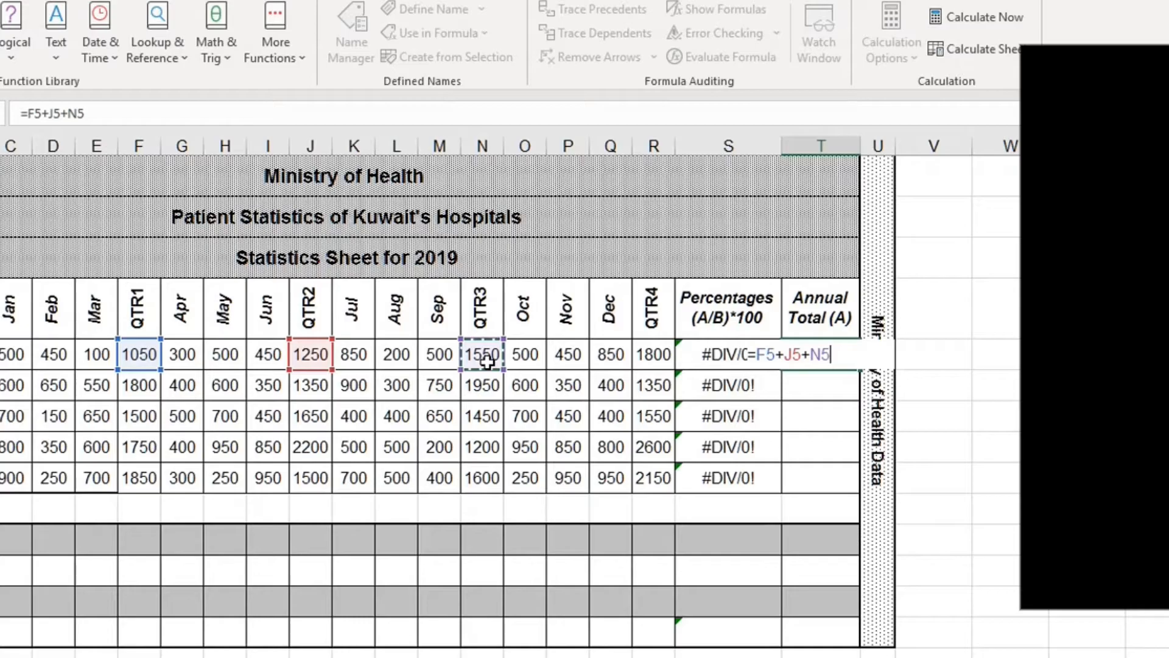
{"action": "type", "text": "+"}
{"action": "left_click", "coordinate": [653, 355]}
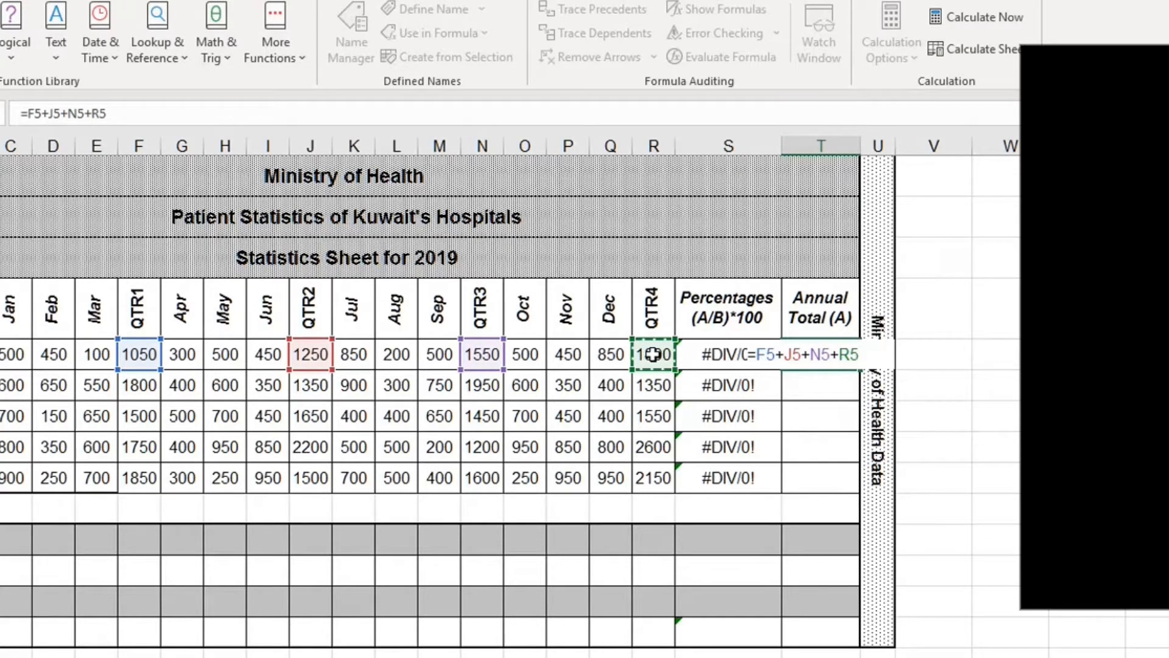
{"action": "key", "text": "Return"}
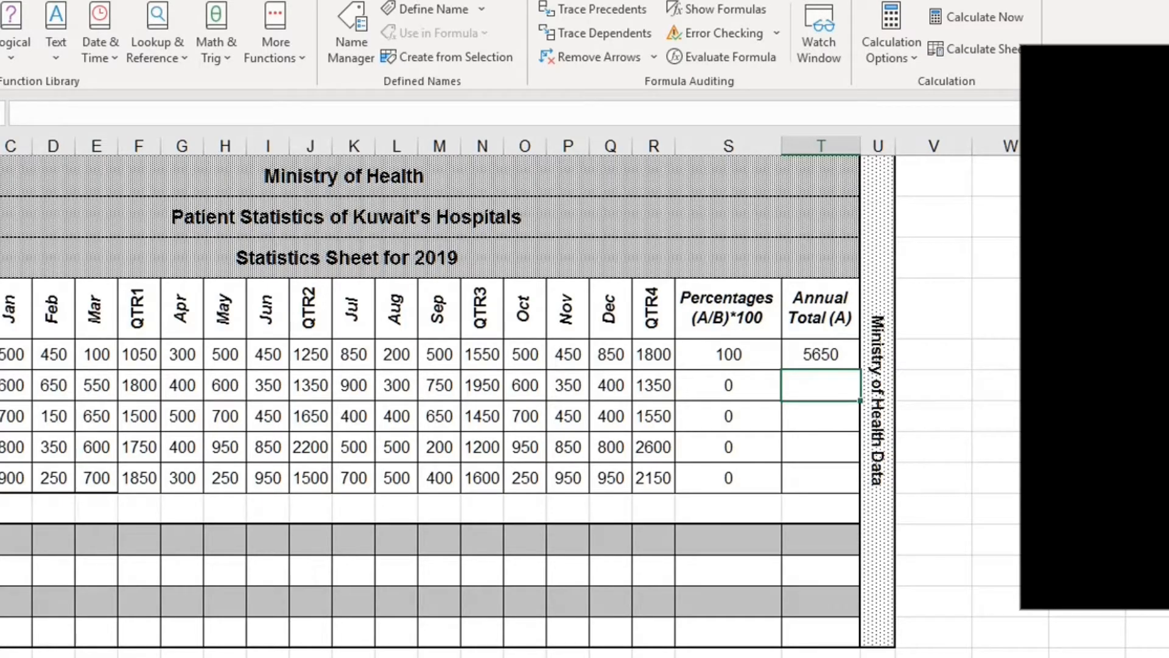
Enter Farwaniya Hospital's annual total in T6 with the SUM function on its quarterly totals, =SUM(F6,J6,N6,R6)
{"action": "key", "text": "alt+equal"}
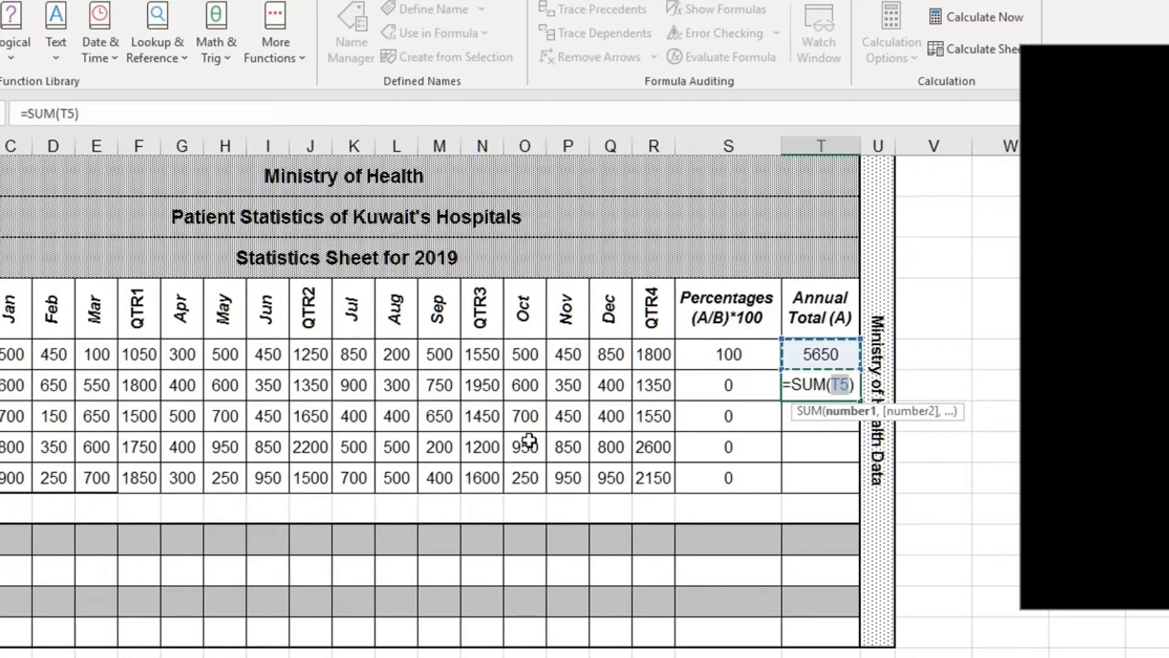
{"action": "left_click", "coordinate": [141, 386]}
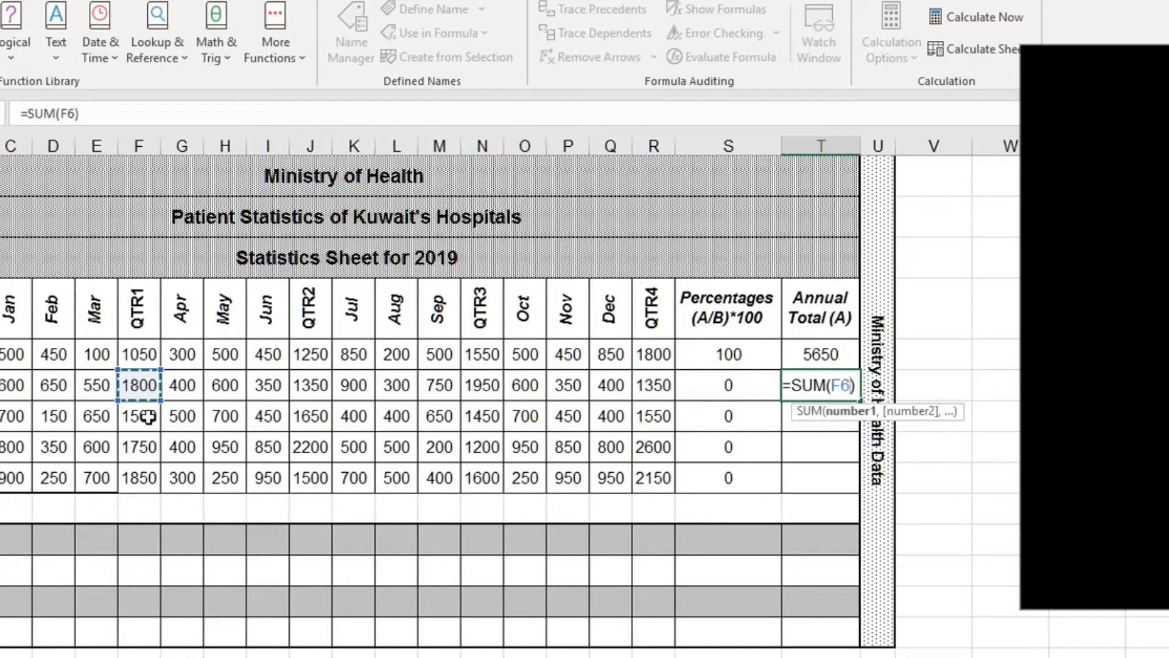
{"action": "type", "text": ","}
{"action": "left_click", "coordinate": [313, 395]}
{"action": "type", "text": ","}
{"action": "left_click", "coordinate": [481, 391]}
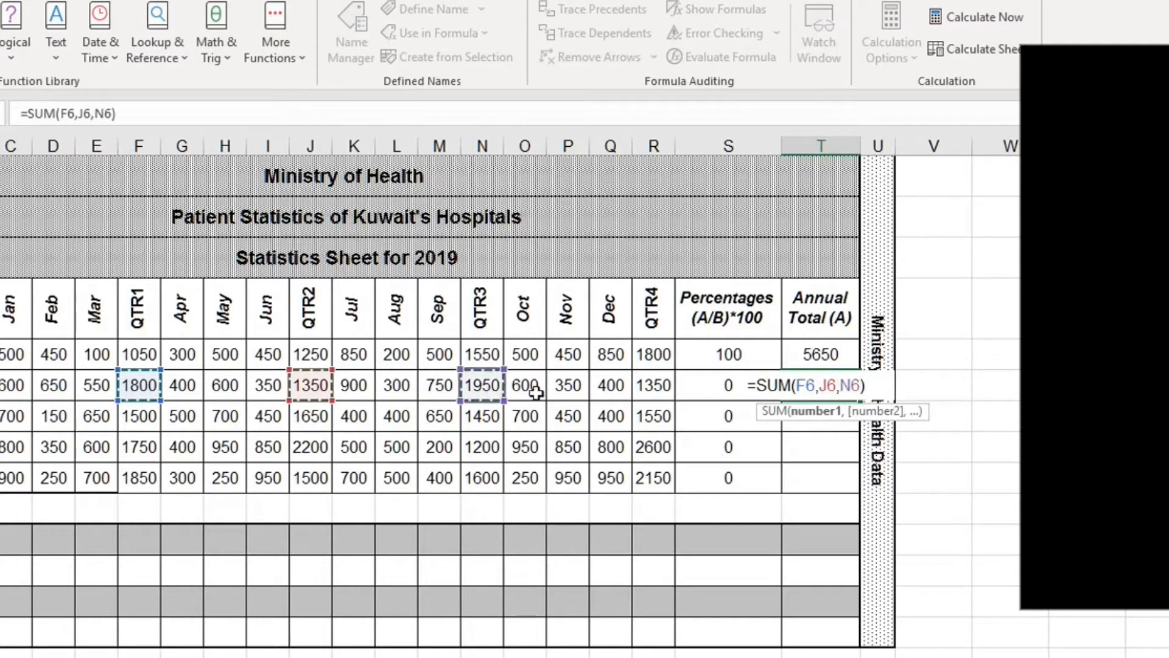
{"action": "type", "text": ","}
{"action": "left_click", "coordinate": [663, 390]}
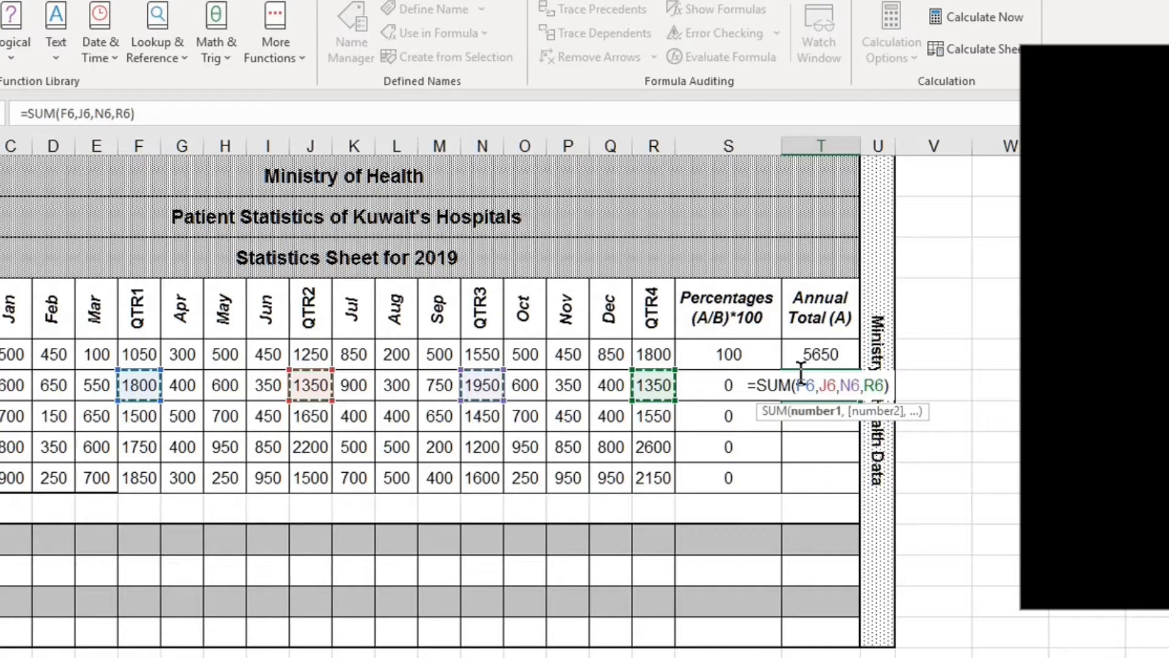
{"action": "key", "text": "Return"}
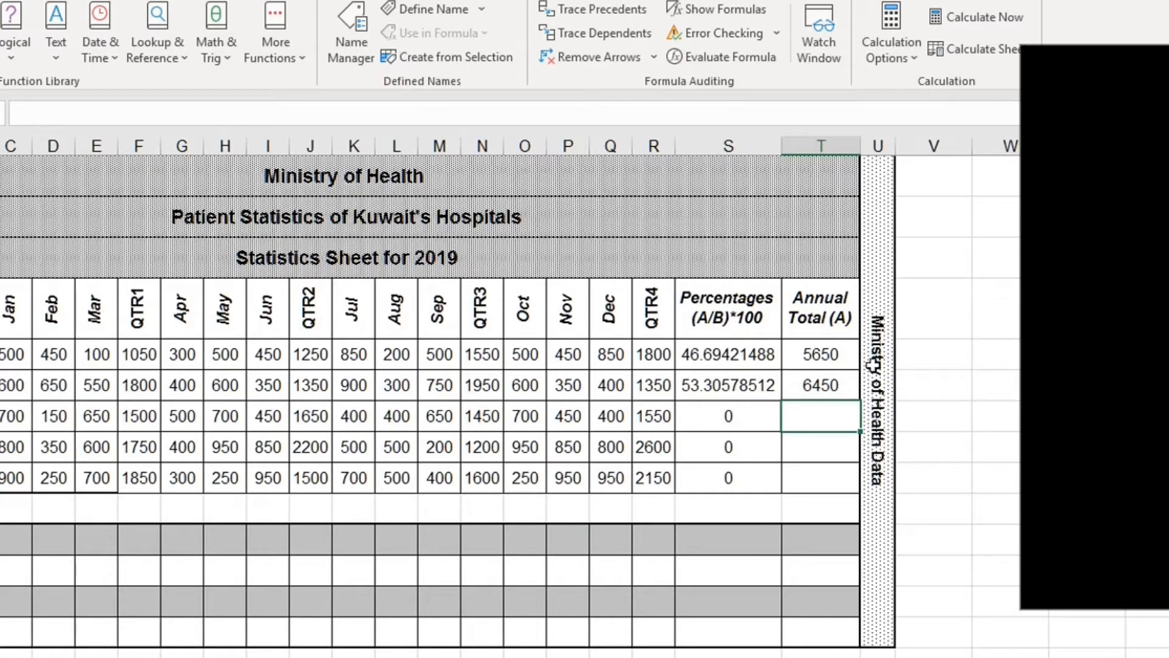
Fill Sabah Hospital's annual total formula from T5 down to T9 for the remaining hospitals
{"action": "left_click", "coordinate": [831, 353]}
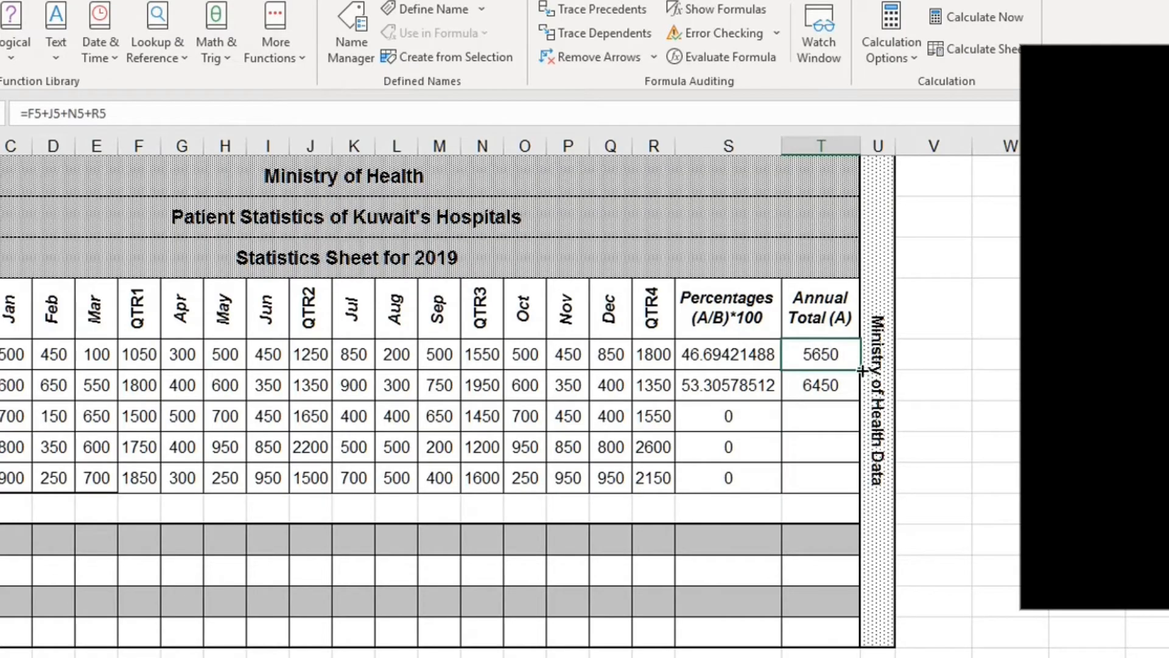
{"action": "left_click_drag", "start_coordinate": [862, 370], "coordinate": [853, 480]}
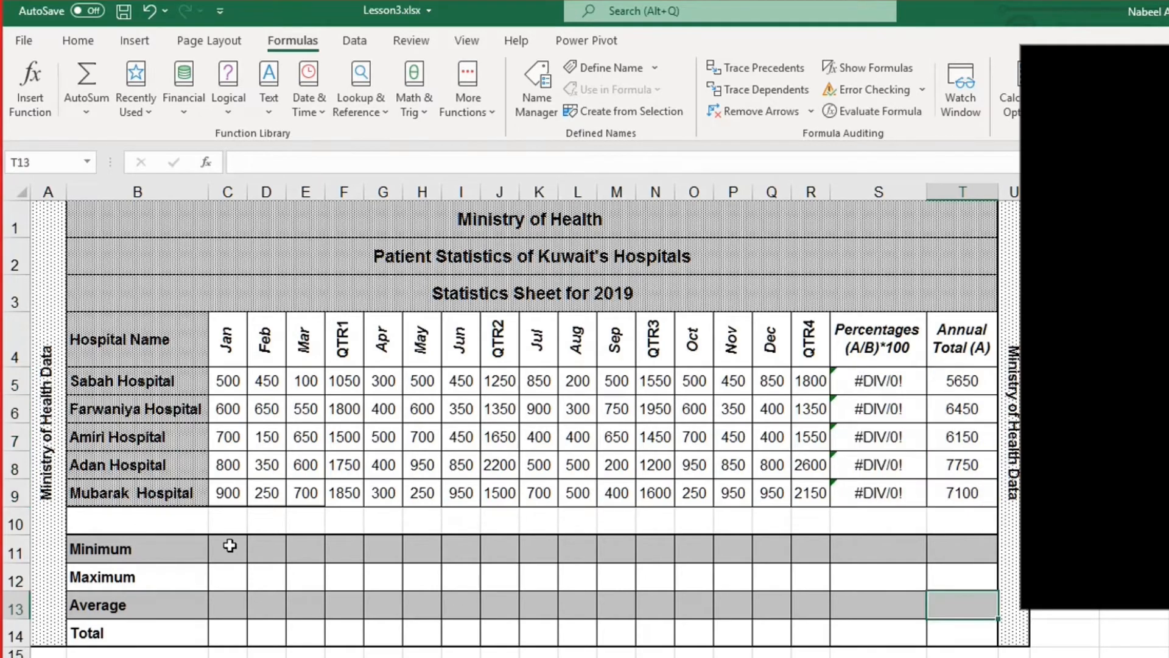
Enter =SUM(C5:C9) in the Minimum row's January cell C11 and fill the formula across to the Annual Total column, T11
{"action": "left_click", "coordinate": [228, 548]}
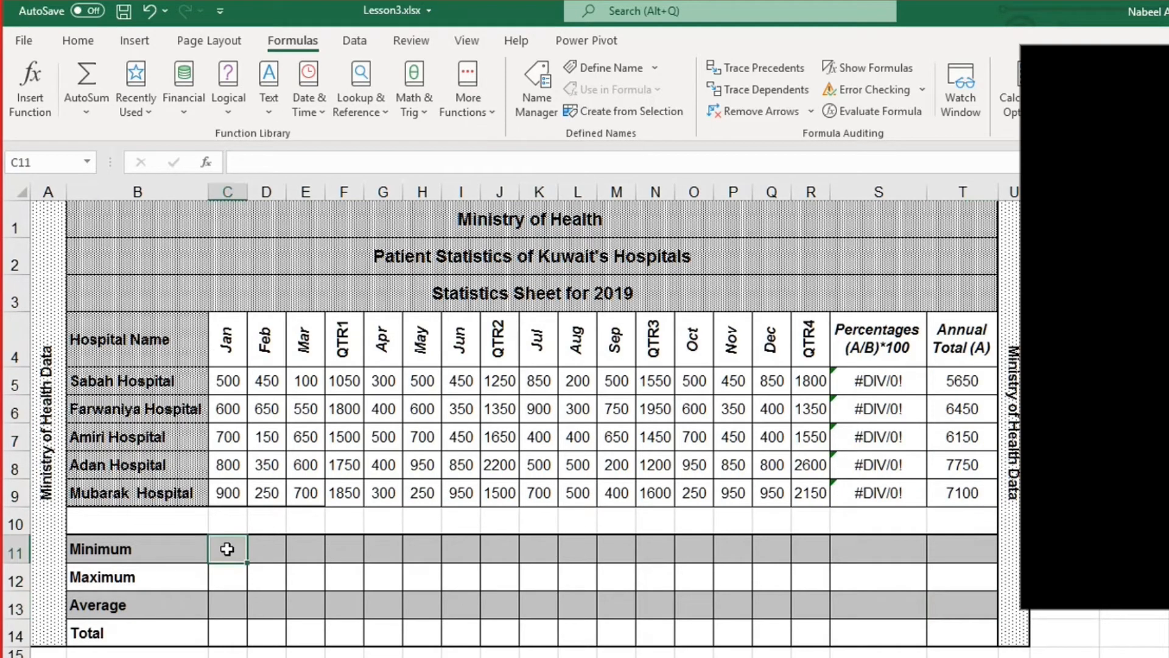
{"action": "left_click", "coordinate": [84, 116]}
{"action": "left_click", "coordinate": [89, 136]}
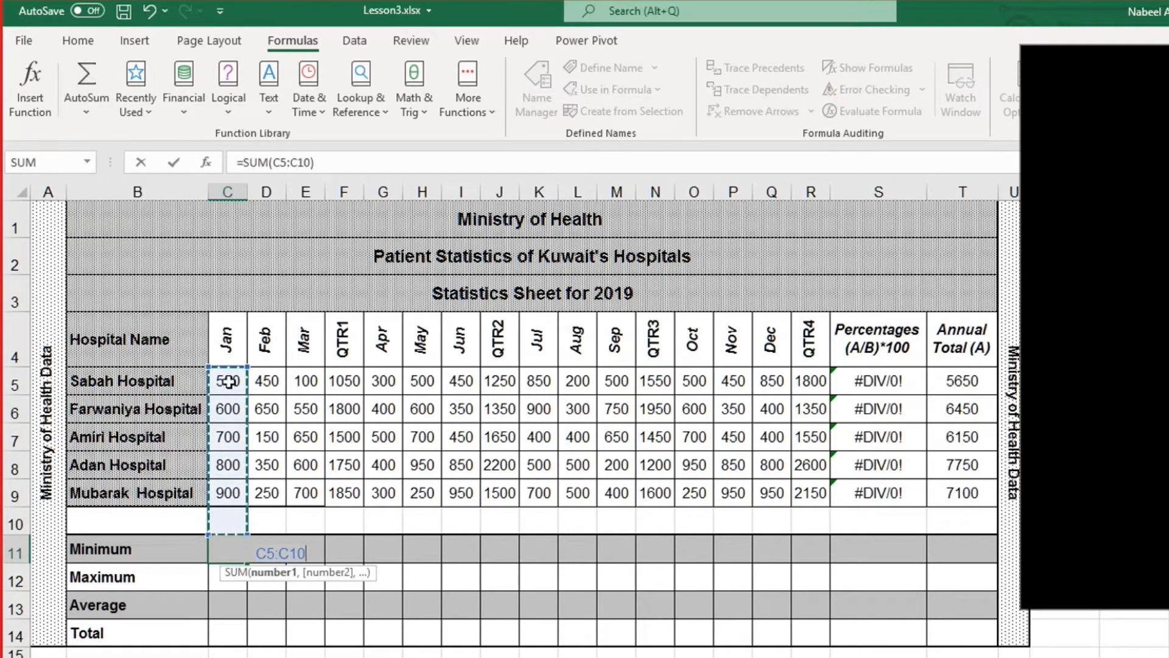
{"action": "left_click_drag", "start_coordinate": [226, 381], "coordinate": [233, 492]}
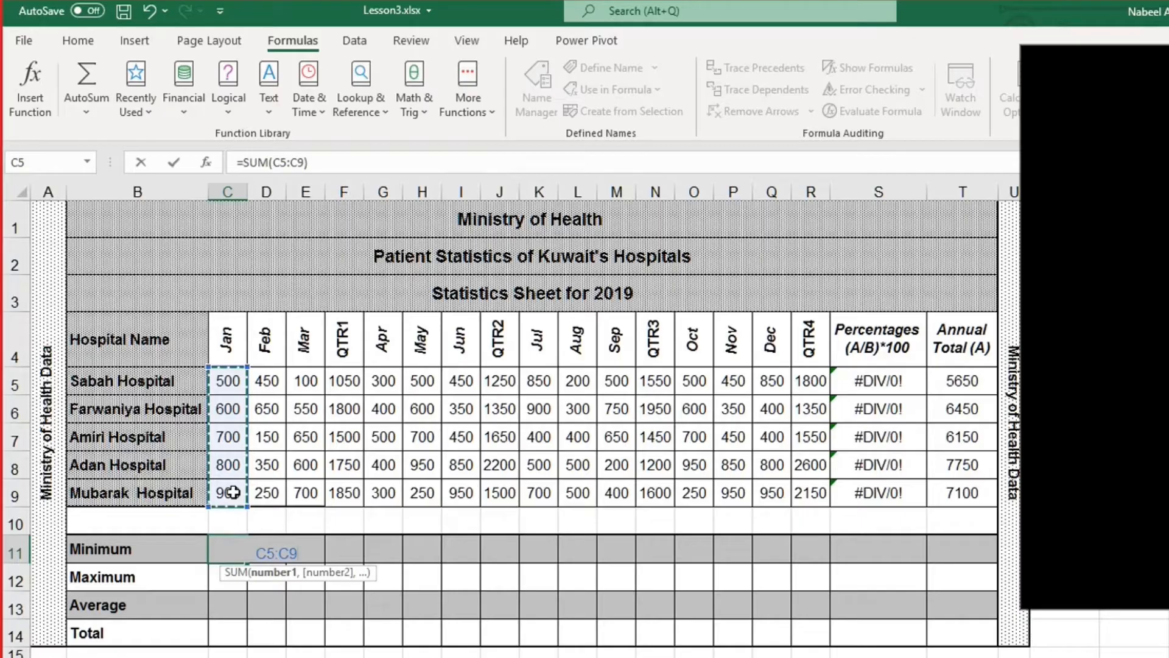
{"action": "key", "text": "Return"}
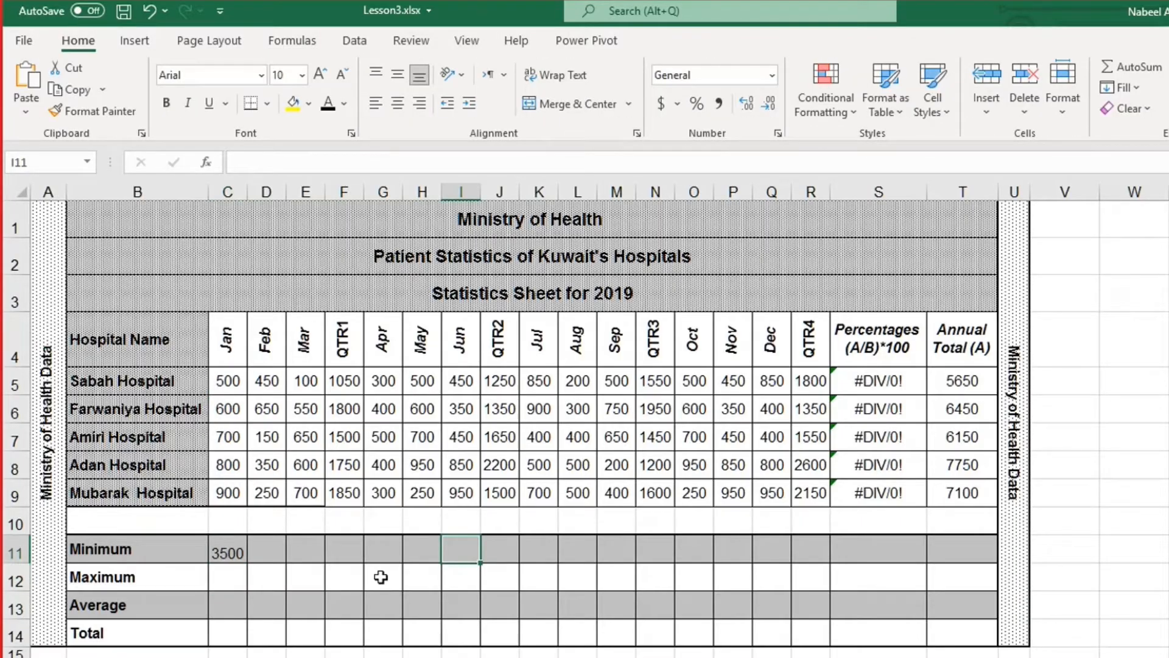
{"action": "left_click", "coordinate": [241, 556]}
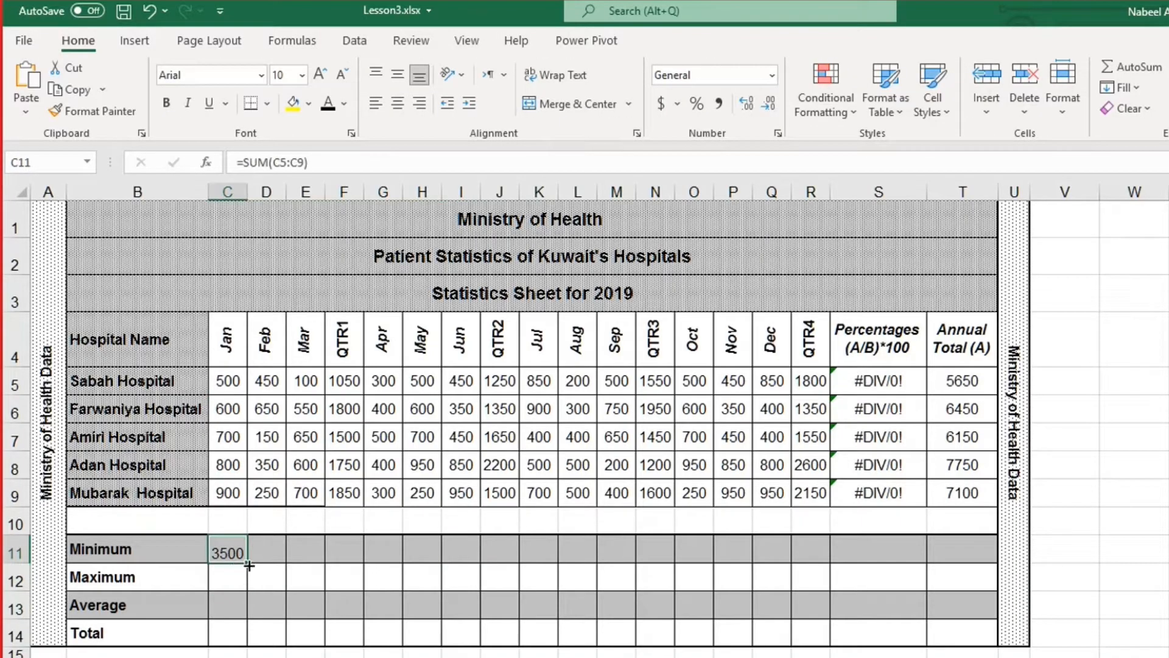
{"action": "left_click_drag", "start_coordinate": [249, 565], "coordinate": [967, 577]}
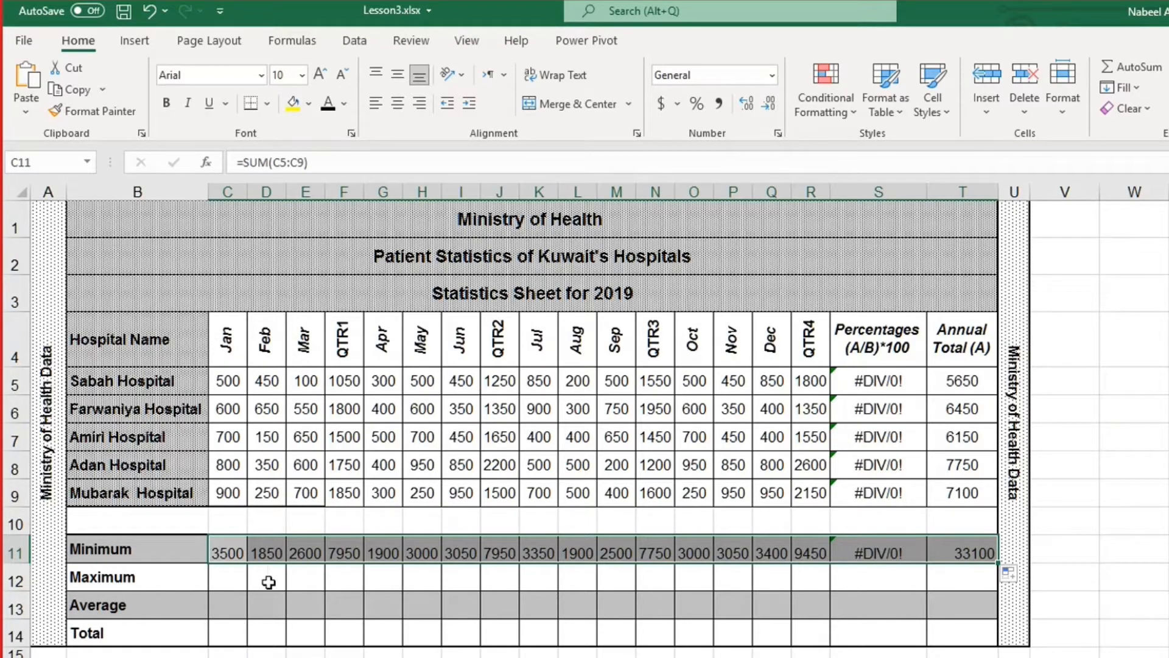
Enter January's maximum in C12 with =MAX(C5:C9)
{"action": "left_click", "coordinate": [223, 583]}
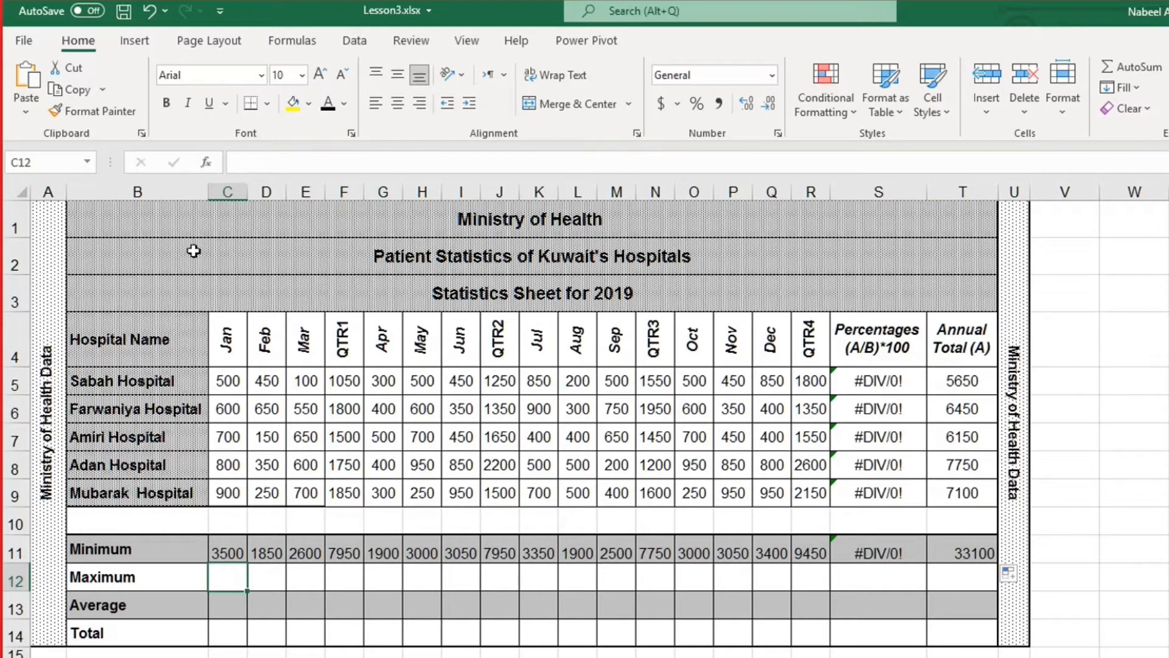
{"action": "left_click", "coordinate": [302, 34]}
{"action": "left_click", "coordinate": [94, 109]}
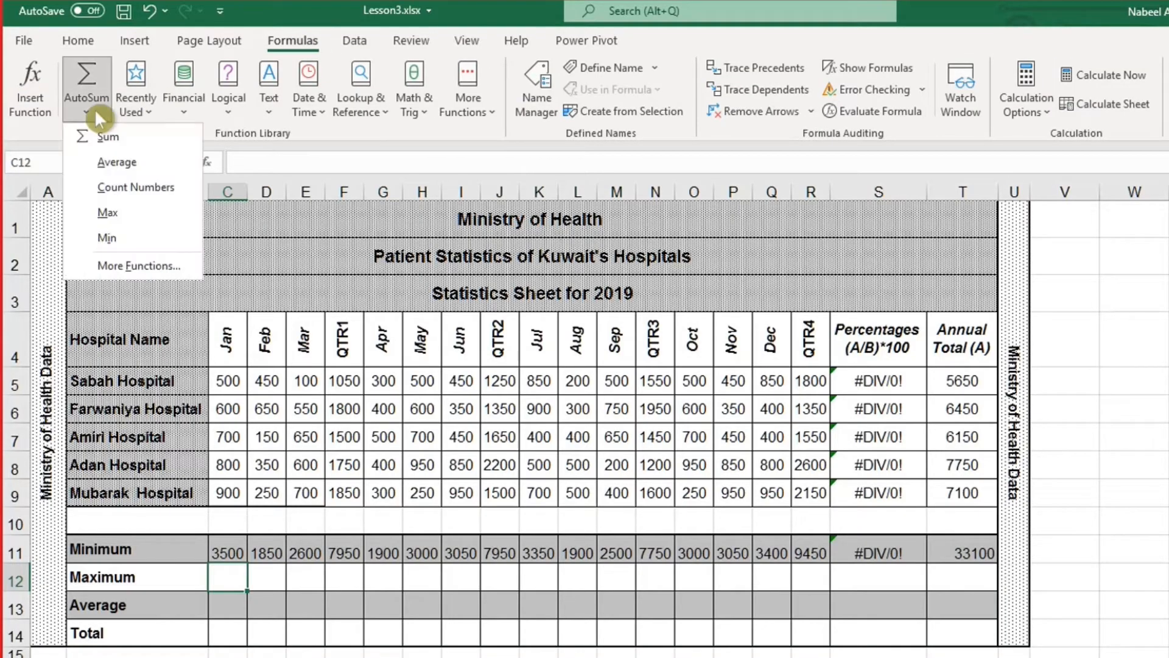
{"action": "left_click", "coordinate": [125, 212]}
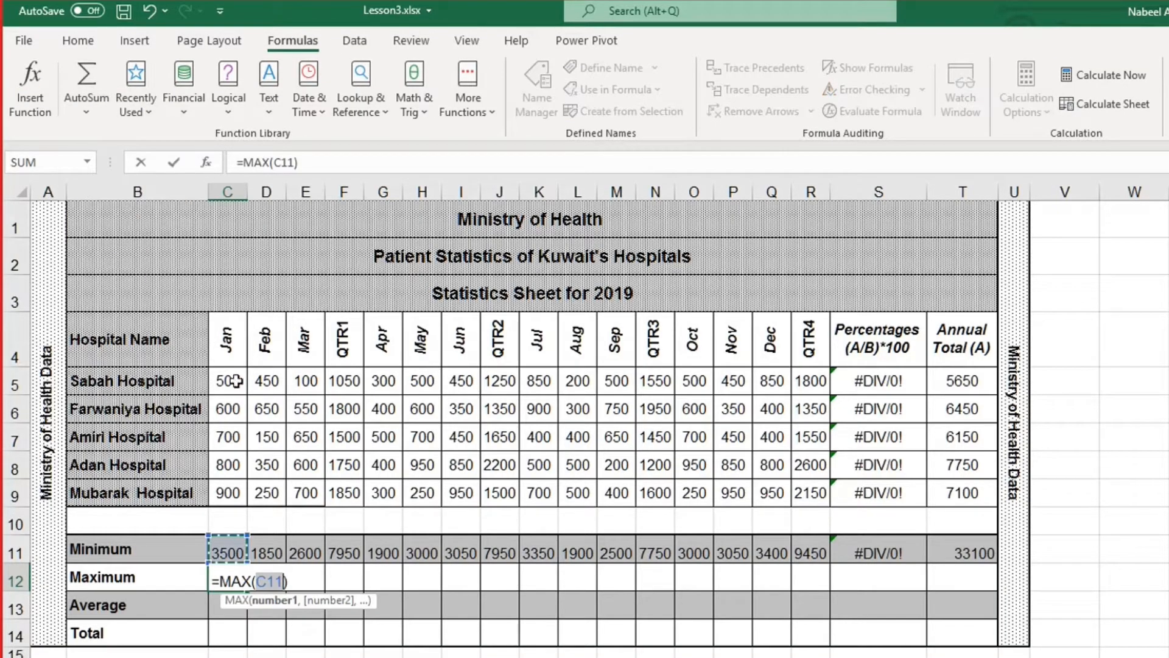
{"action": "left_click_drag", "start_coordinate": [236, 381], "coordinate": [237, 482]}
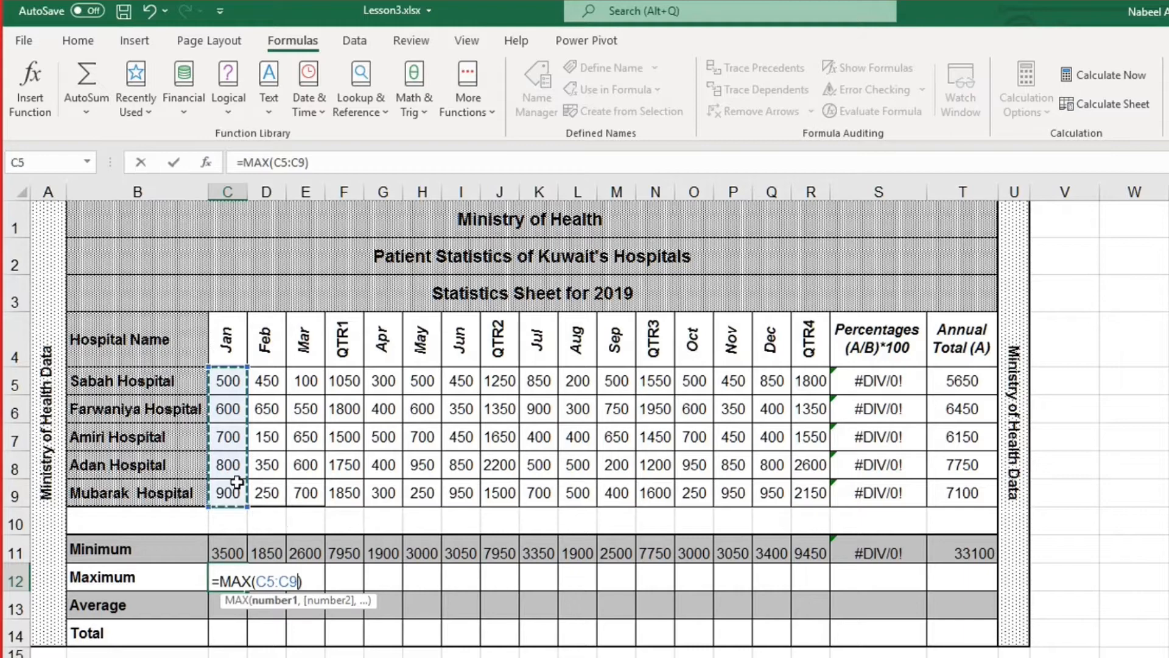
{"action": "key", "text": "Return"}
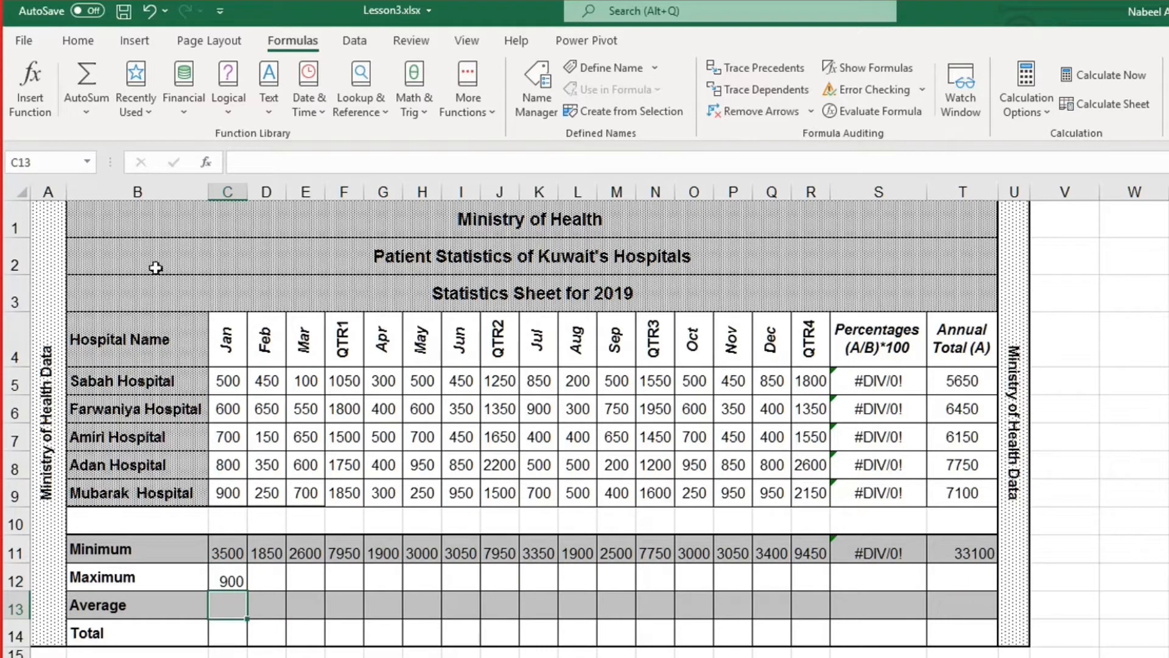
Enter January's average in C13 with =AVERAGE(C5:C9)
{"action": "left_click", "coordinate": [87, 115]}
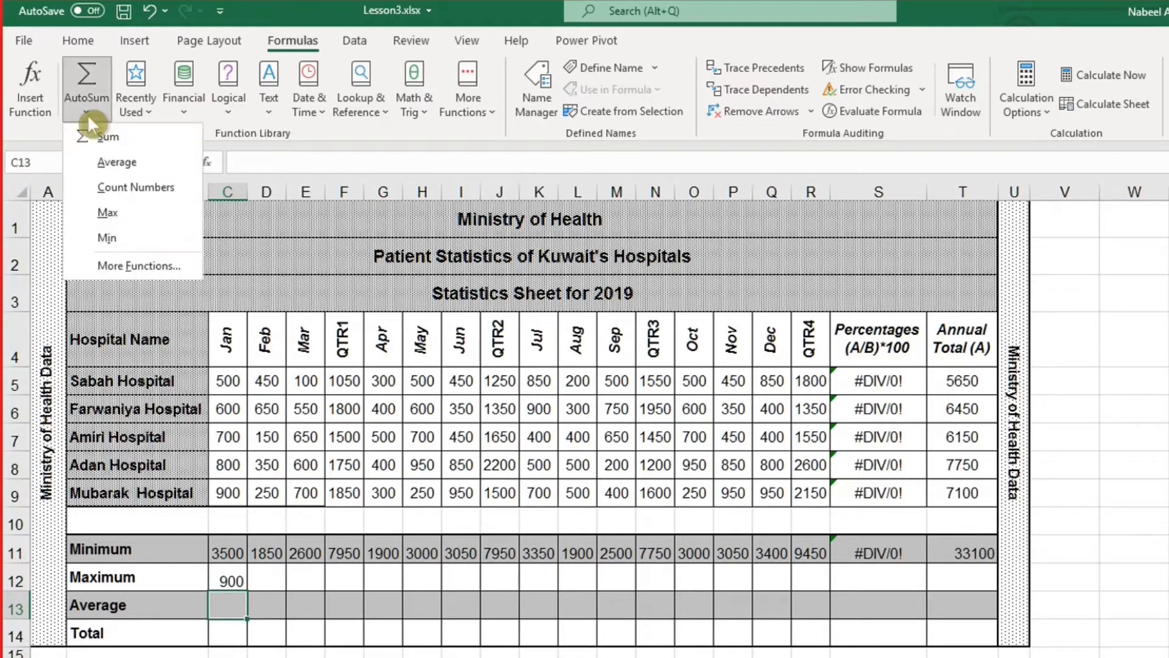
{"action": "left_click", "coordinate": [103, 156]}
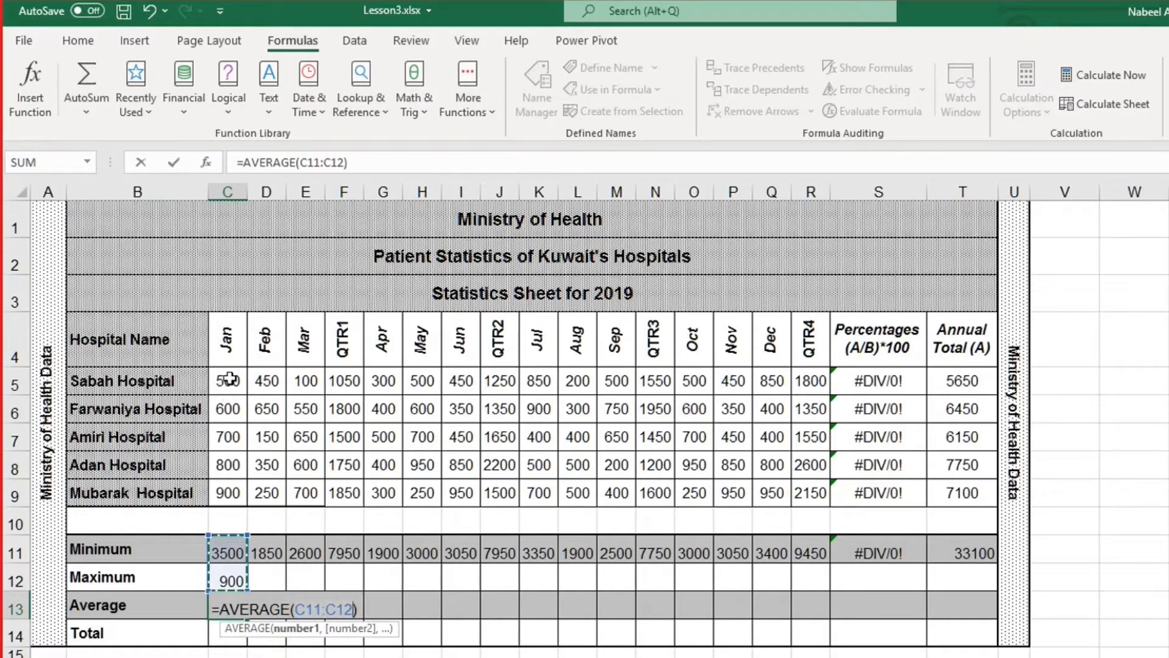
{"action": "left_click_drag", "start_coordinate": [228, 380], "coordinate": [230, 487]}
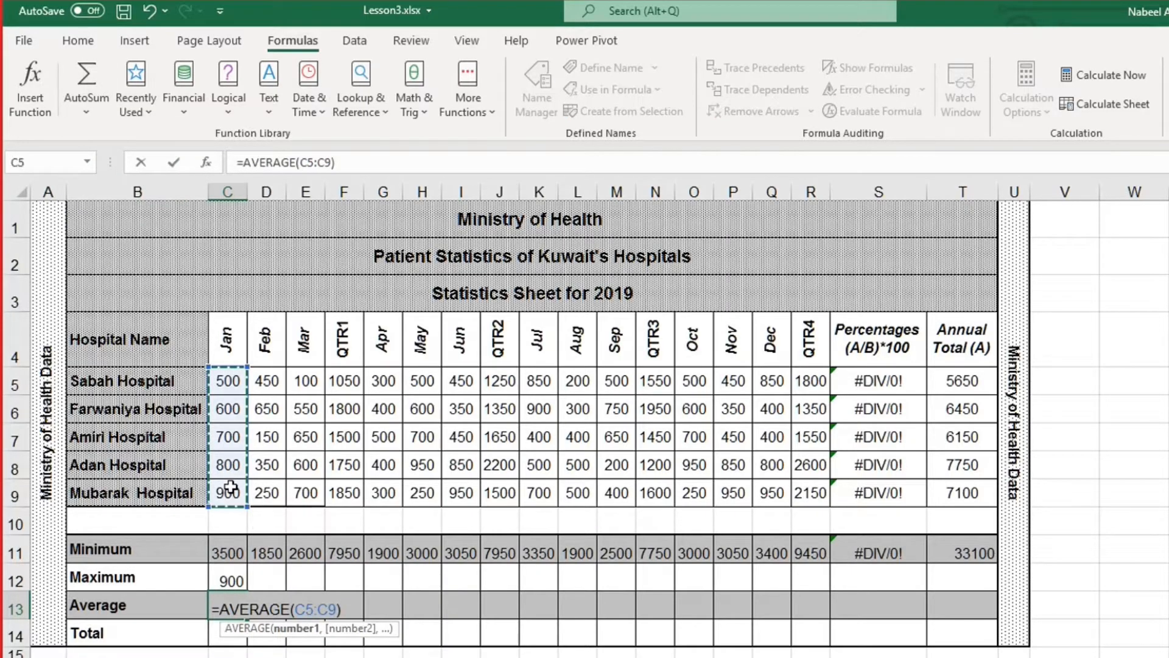
{"action": "key", "text": "Return"}
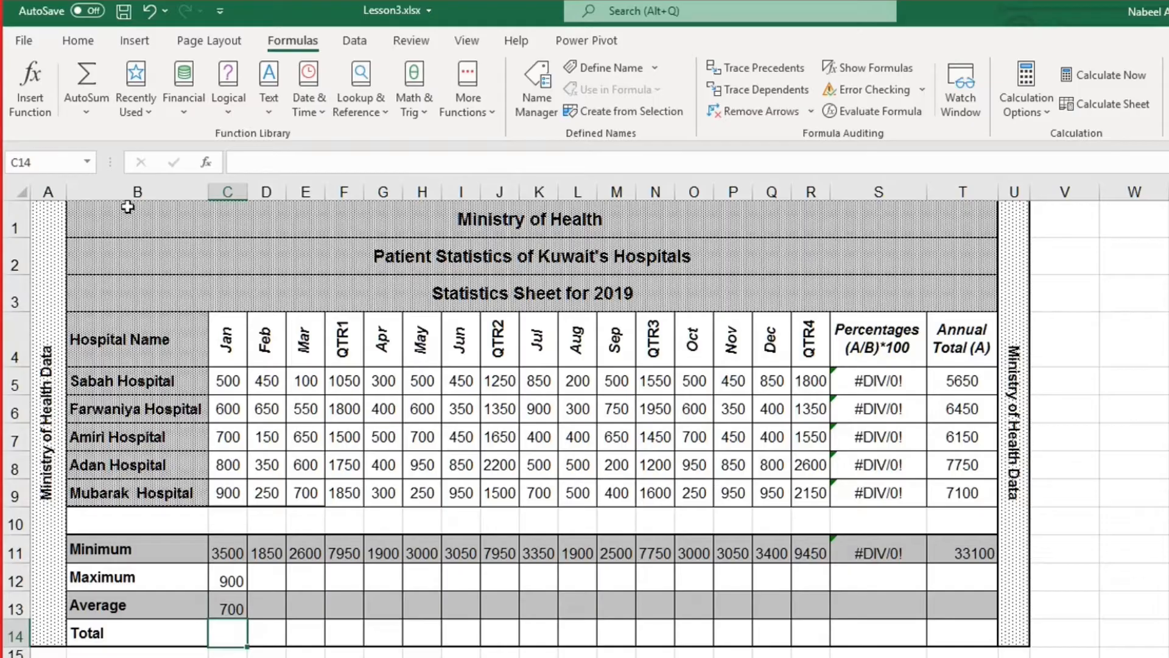
Enter January's total in C14 with =SUM(C5:C9), and fill the formulas in C12:C14 across to column T
{"action": "left_click", "coordinate": [87, 126]}
{"action": "left_click", "coordinate": [86, 130]}
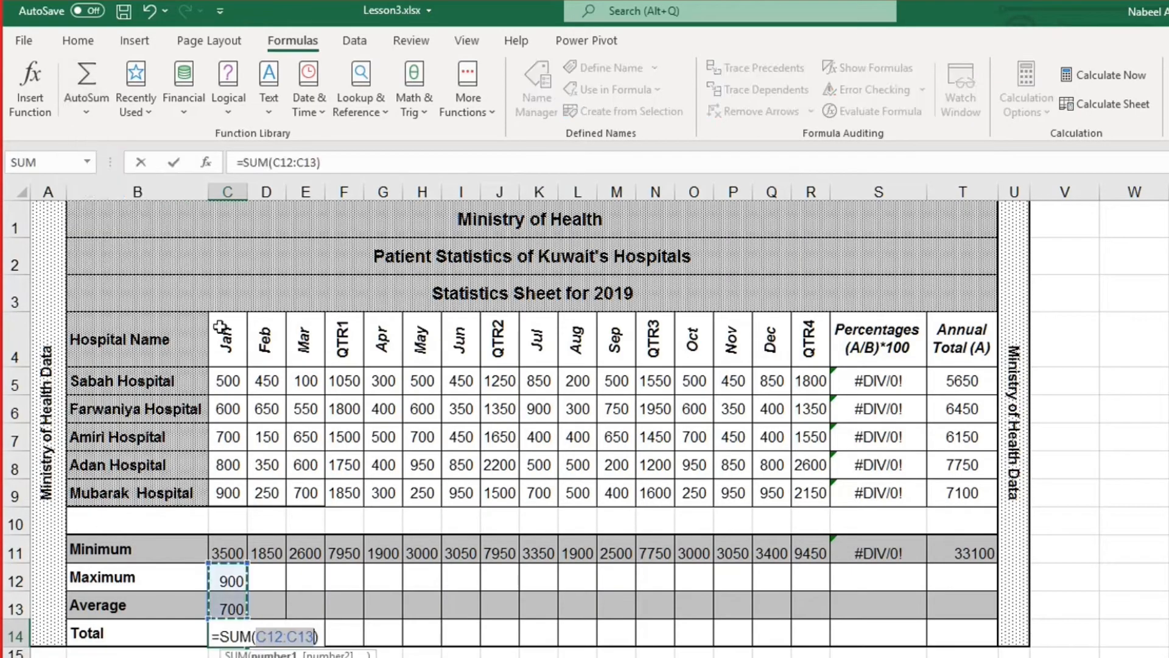
{"action": "left_click_drag", "start_coordinate": [226, 378], "coordinate": [226, 491]}
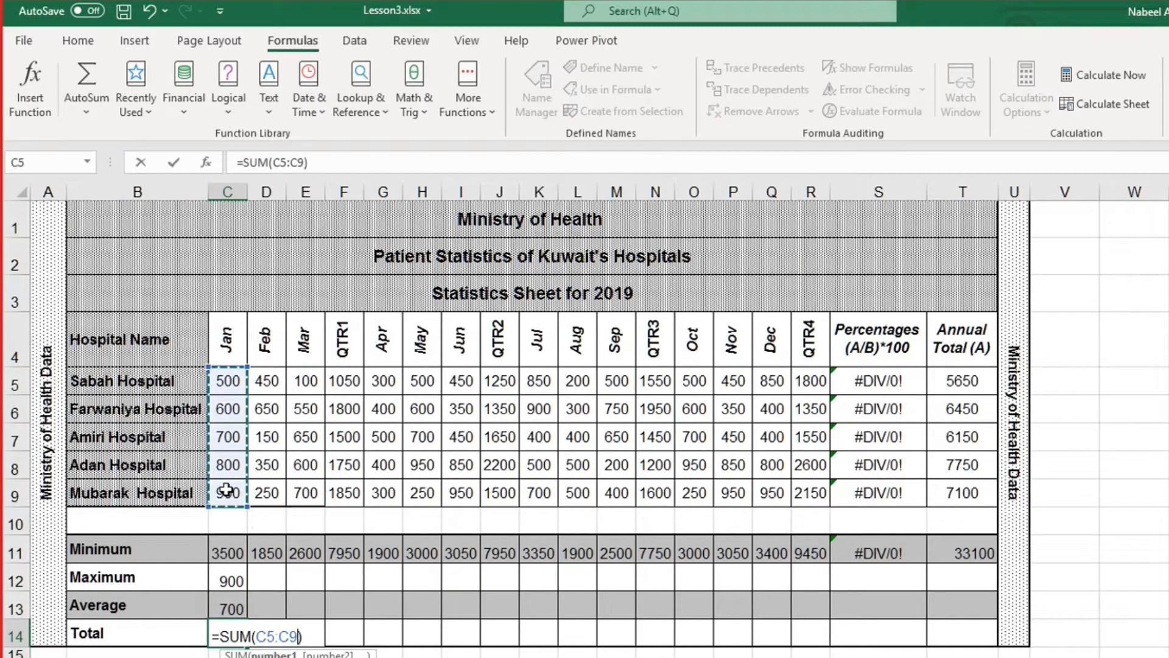
{"action": "key", "text": "Return"}
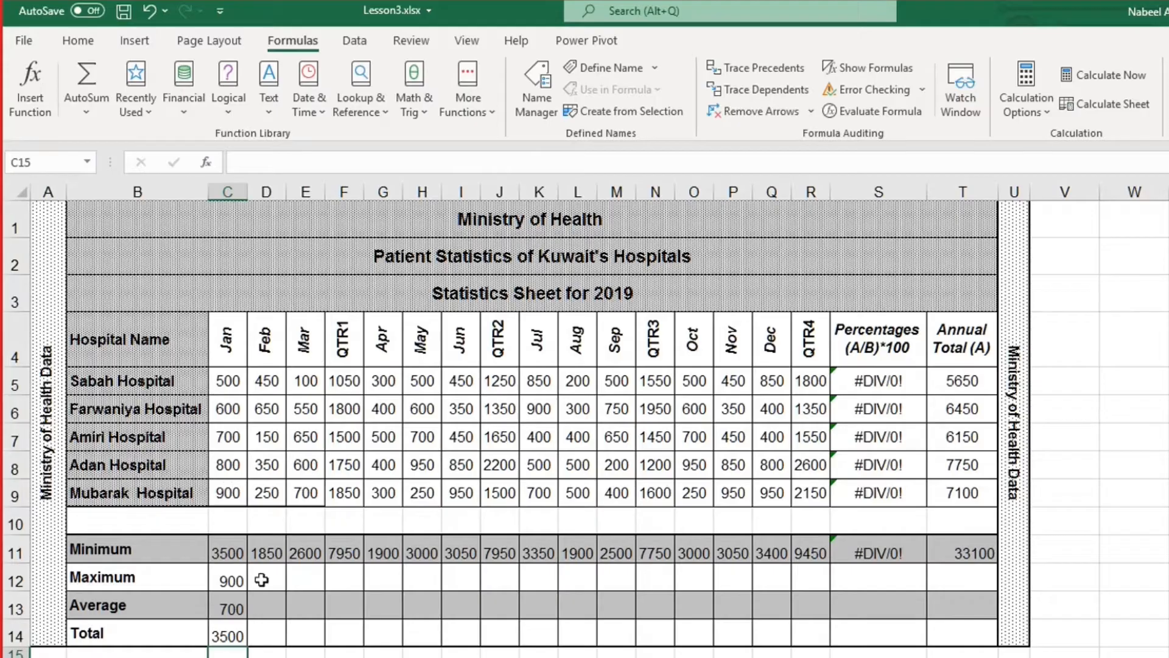
{"action": "left_click_drag", "start_coordinate": [228, 573], "coordinate": [974, 650]}
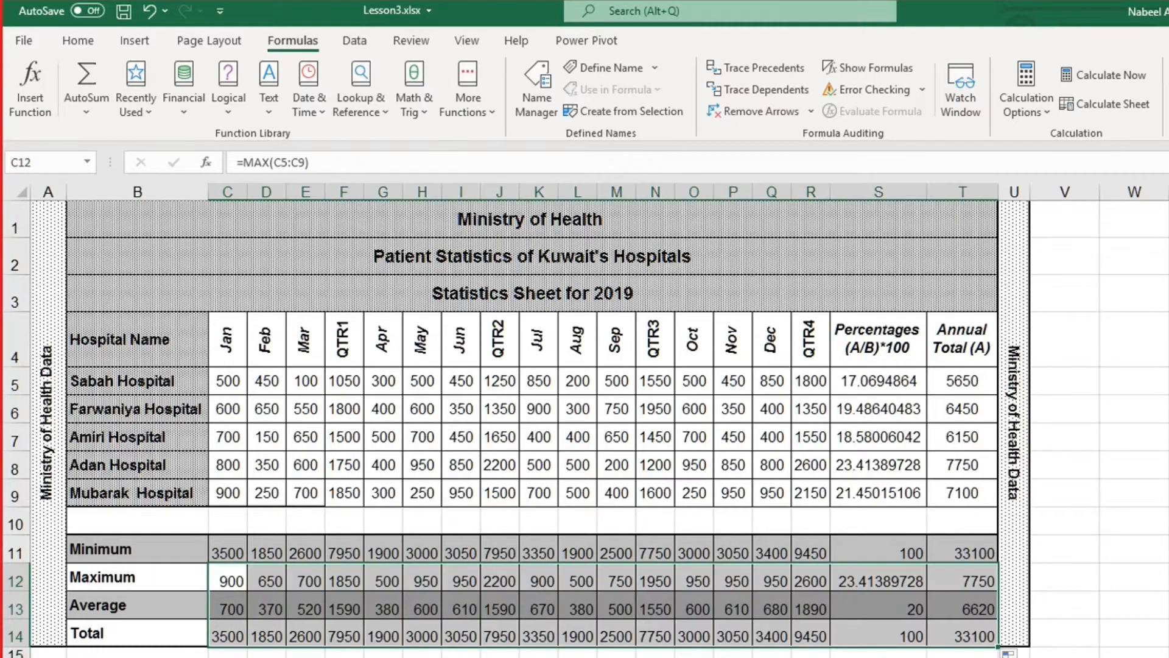
{"action": "left_click", "coordinate": [655, 609]}
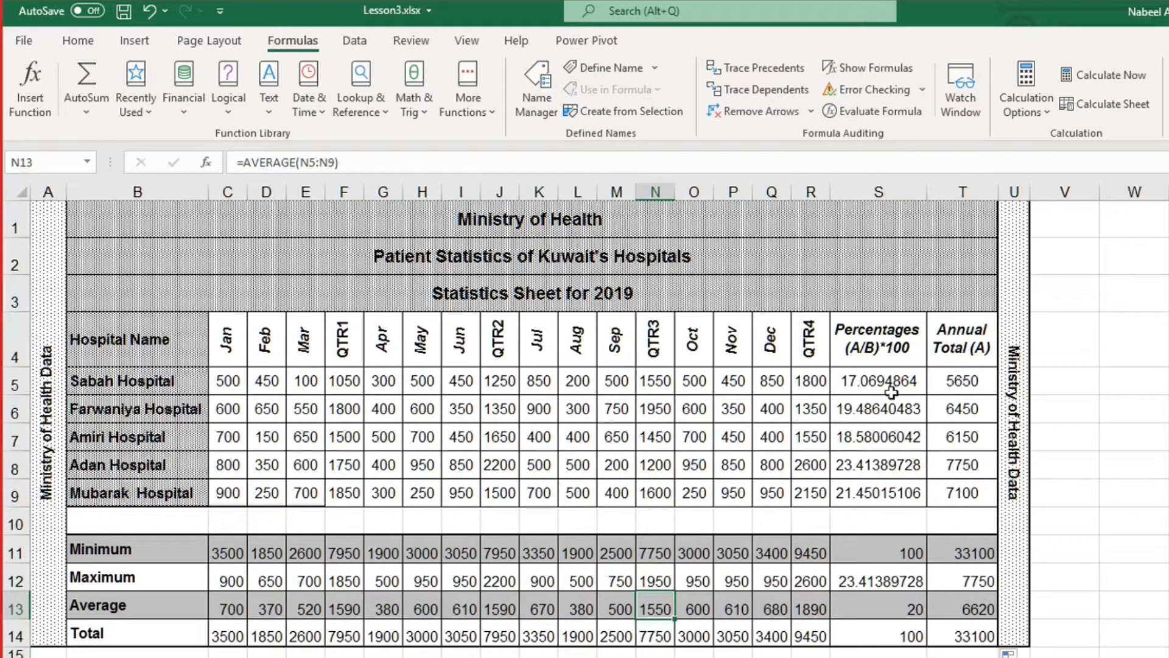
Reduce the hospital percentages in S5:S9 to one decimal place
{"action": "left_click_drag", "start_coordinate": [875, 381], "coordinate": [876, 487]}
{"action": "left_click", "coordinate": [88, 41]}
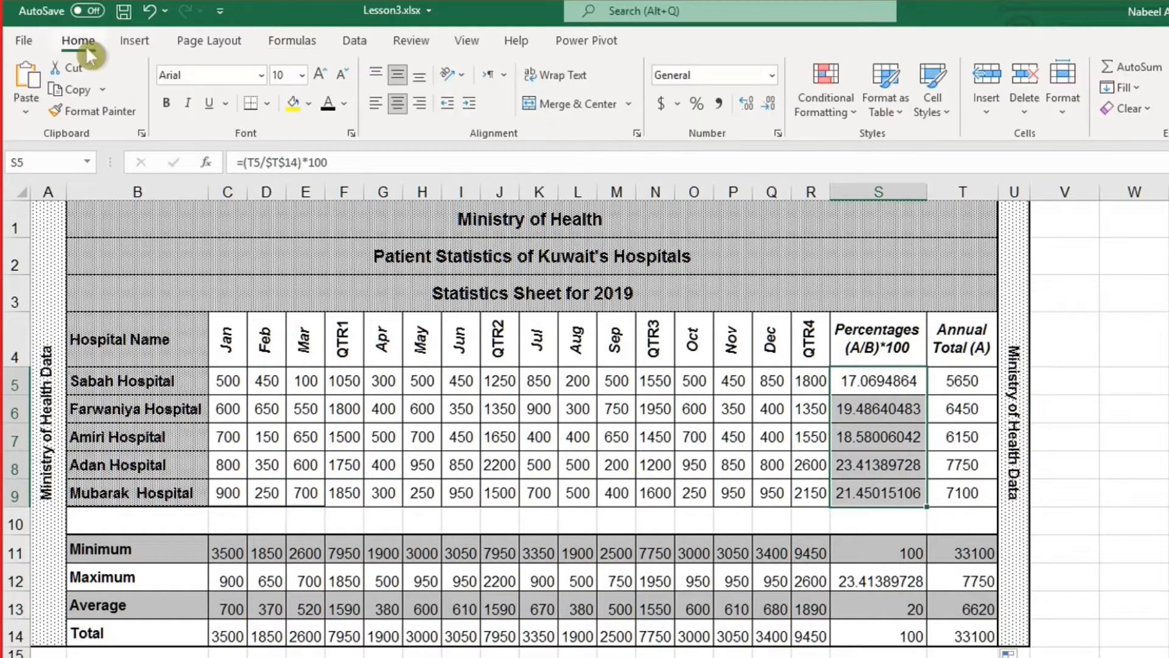
{"action": "left_click", "coordinate": [768, 105]}
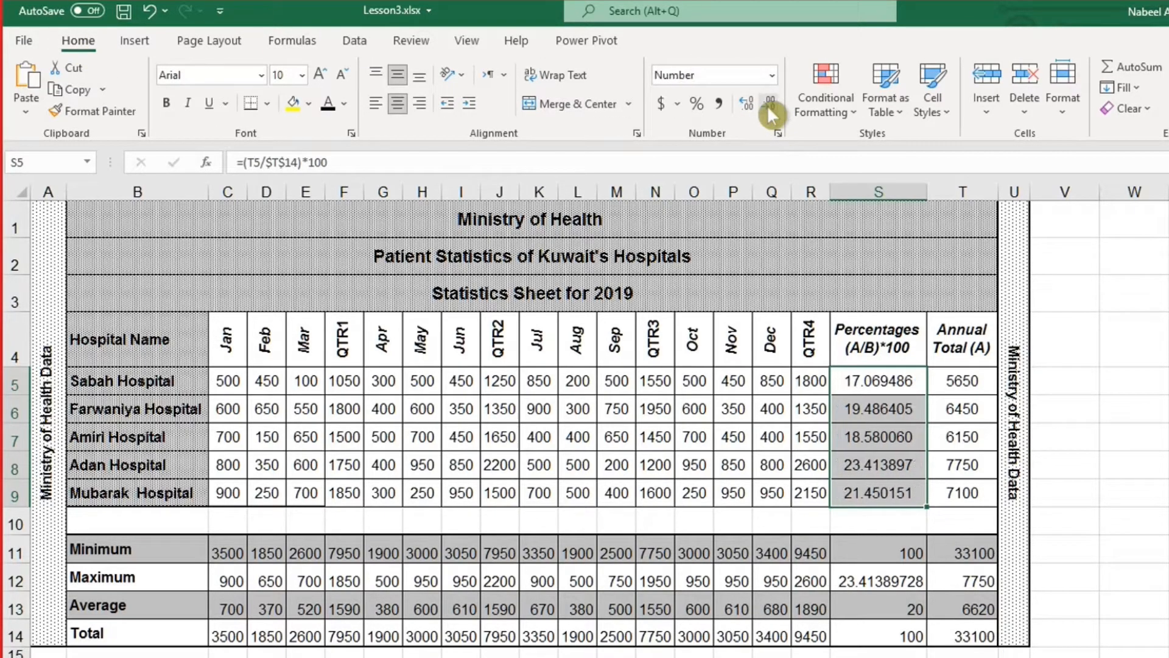
{"action": "left_click", "coordinate": [769, 105]}
{"action": "left_click", "coordinate": [769, 104]}
{"action": "left_click", "coordinate": [767, 105]}
{"action": "left_click", "coordinate": [767, 105]}
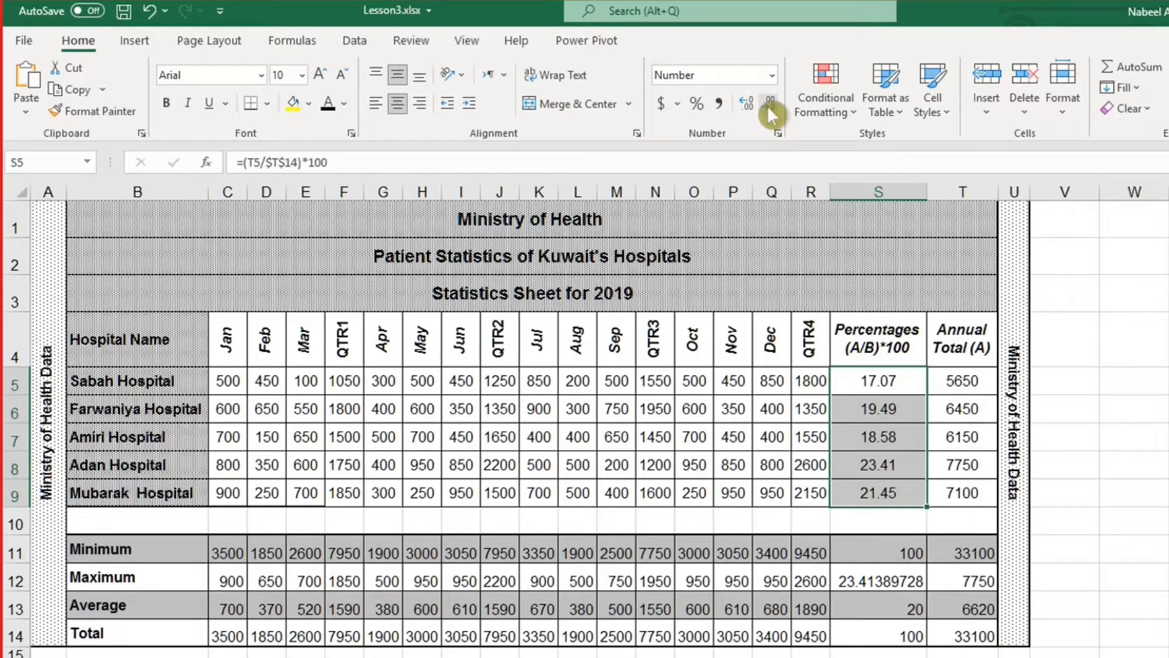
{"action": "left_click", "coordinate": [768, 104]}
{"action": "left_click", "coordinate": [308, 550]}
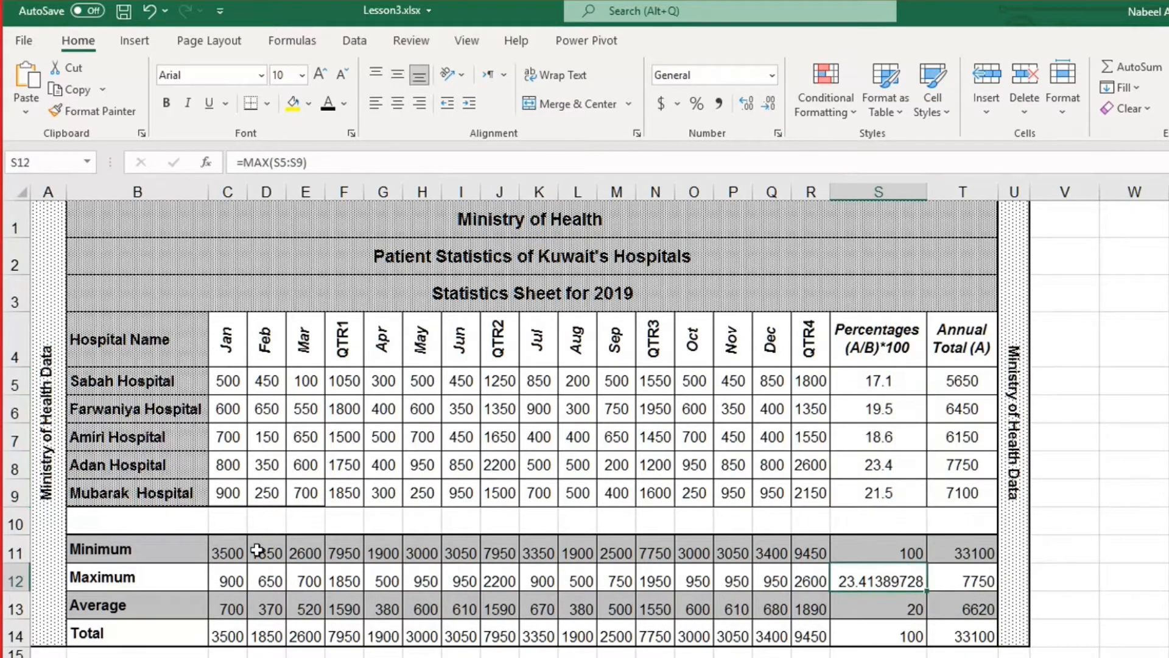
Center the values in C11:T14 both vertically and horizontally
{"action": "left_click_drag", "start_coordinate": [231, 551], "coordinate": [972, 635]}
{"action": "left_click", "coordinate": [397, 75]}
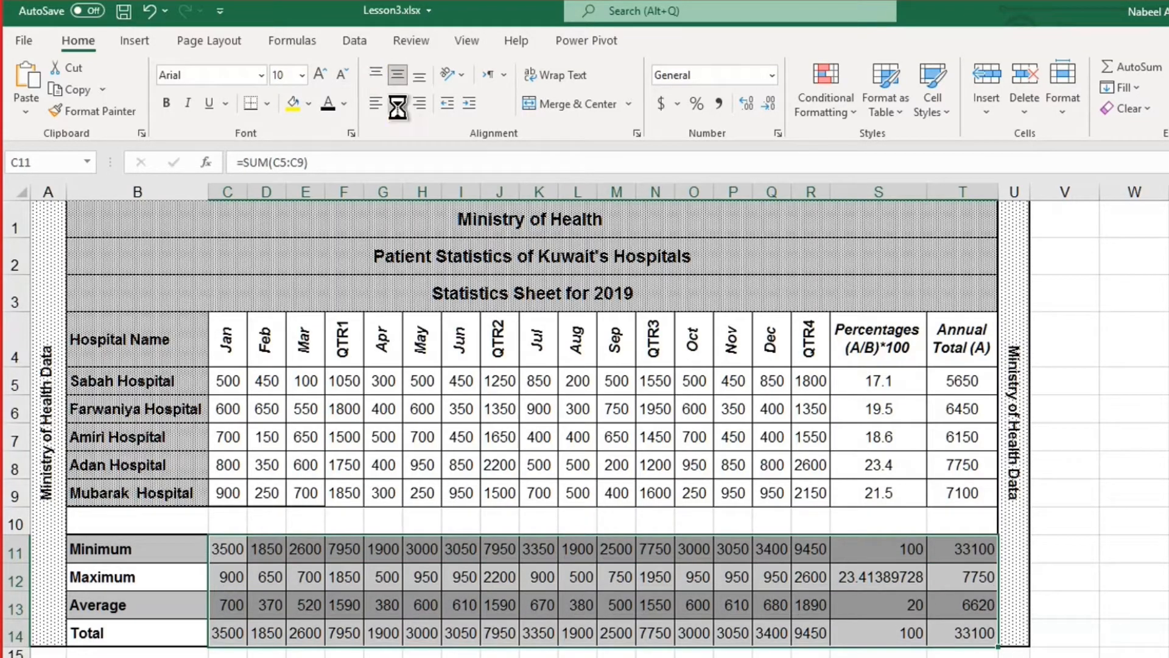
{"action": "left_click", "coordinate": [397, 104]}
{"action": "left_click", "coordinate": [655, 520]}
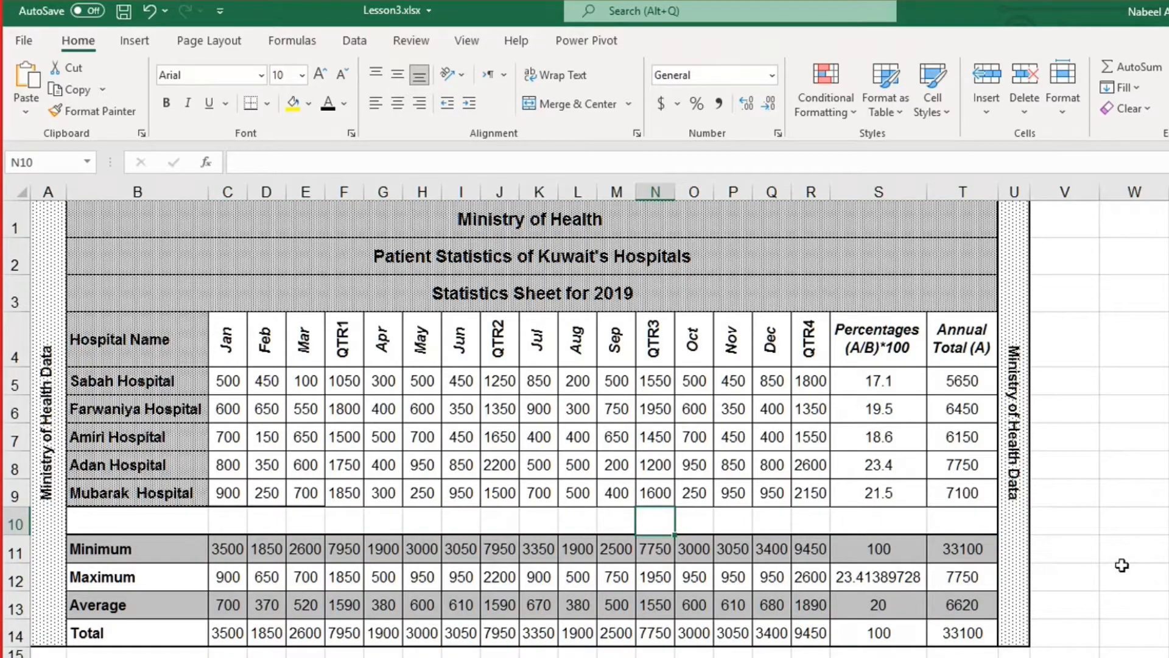
{"action": "left_click", "coordinate": [873, 528]}
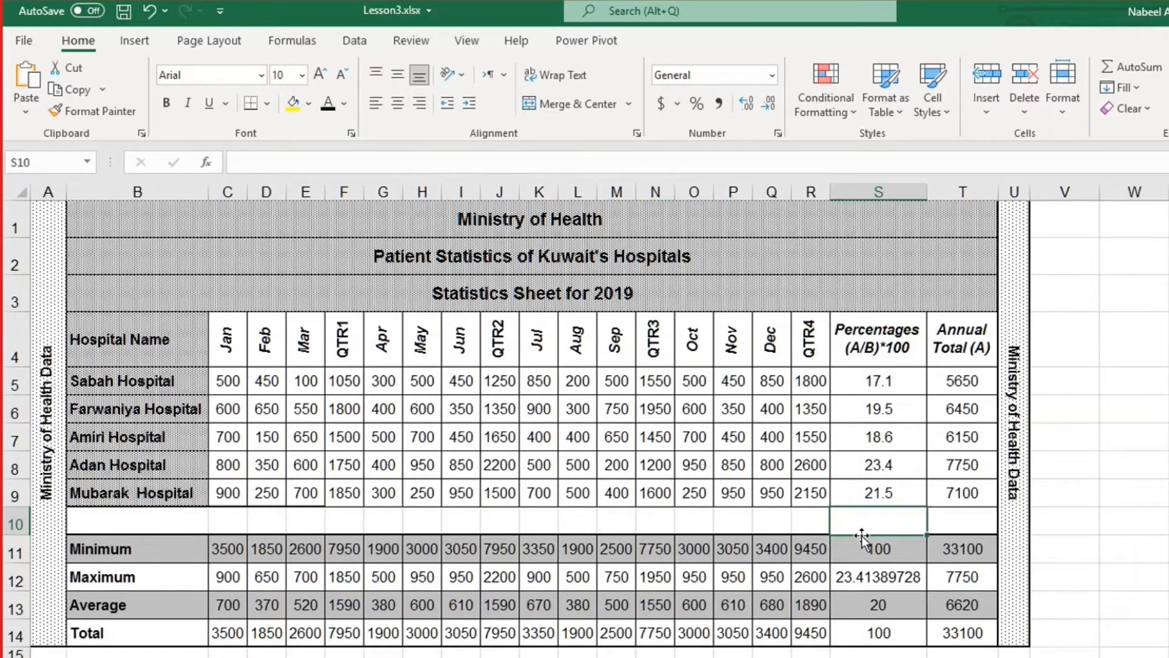
Increase rows 1 through 14 to one uniform height of about 28.5 points
{"action": "scroll", "coordinate": [861, 535], "scroll_direction": "down", "scroll_amount": 1}
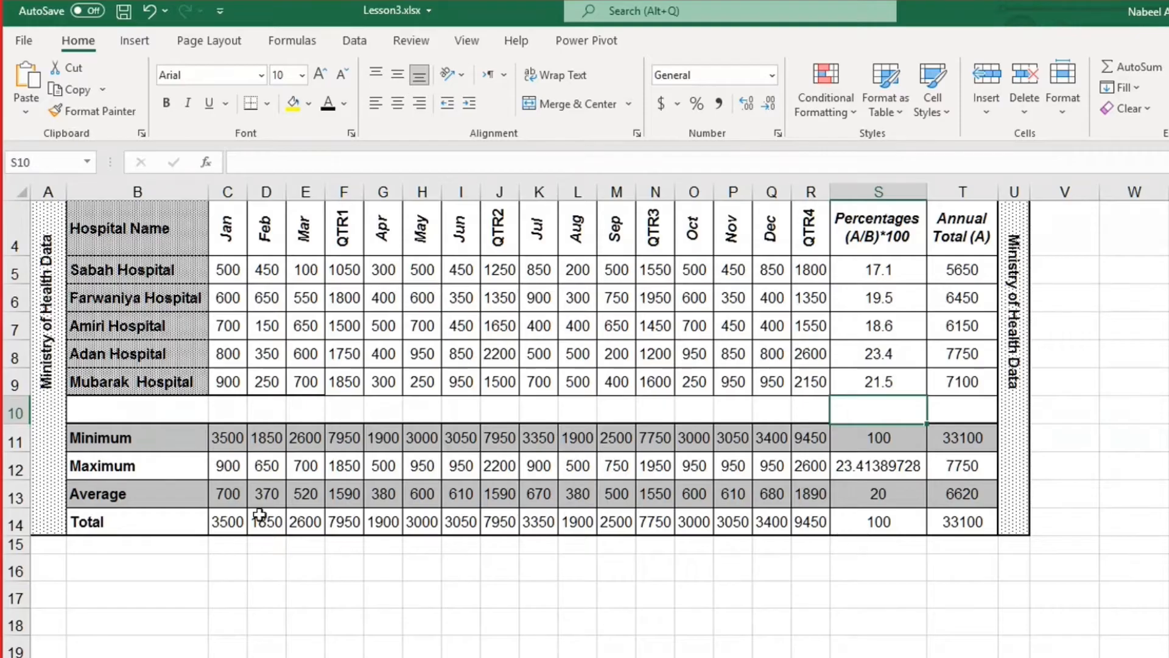
{"action": "left_click_drag", "start_coordinate": [14, 523], "coordinate": [36, 187]}
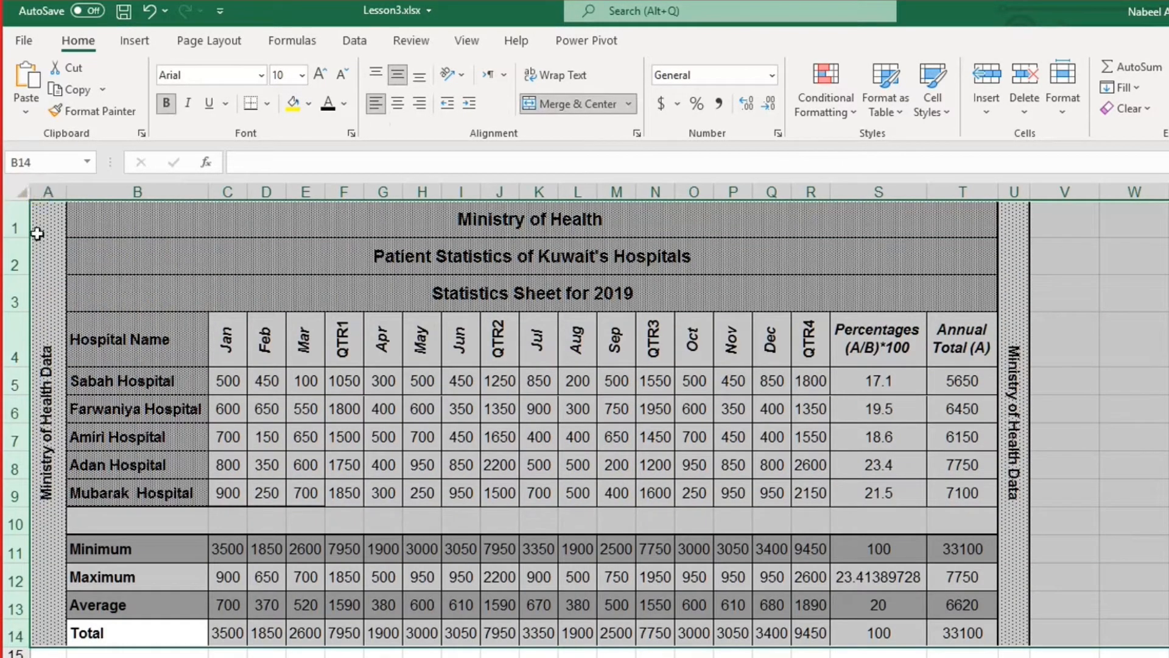
{"action": "left_click_drag", "start_coordinate": [18, 236], "coordinate": [15, 240]}
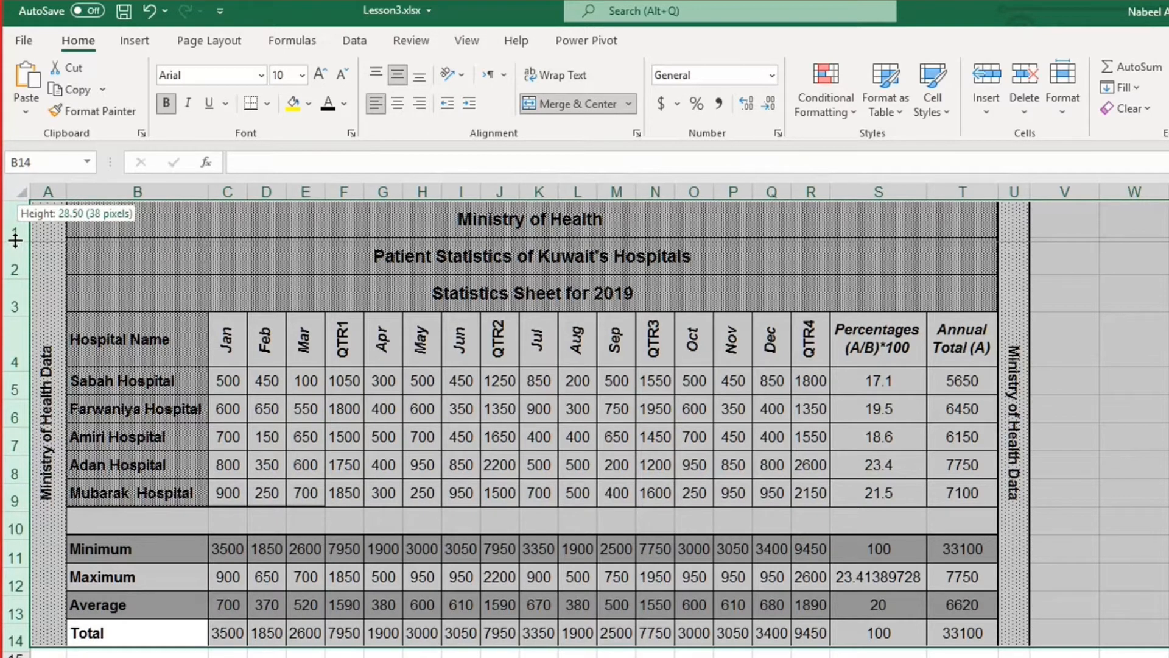
{"action": "left_click_drag", "start_coordinate": [15, 240], "coordinate": [15, 242]}
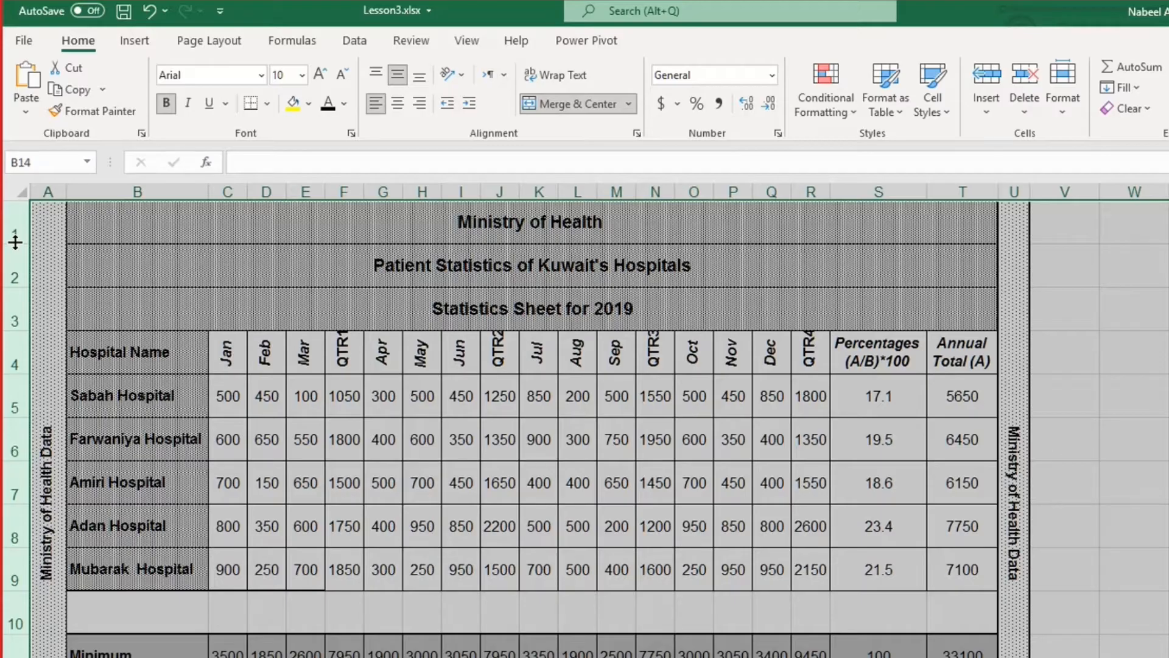
{"action": "left_click", "coordinate": [267, 362]}
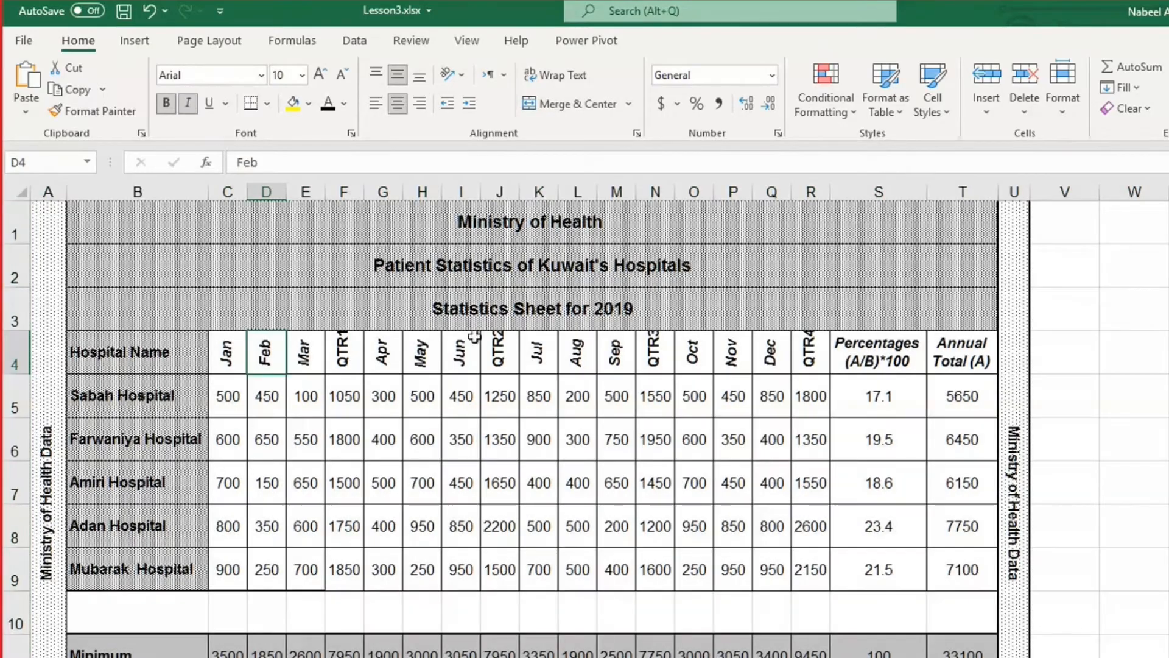
Try right alignment on the merged "Ministry of Health" title in row 1 and restore its center alignment
{"action": "left_click", "coordinate": [500, 216]}
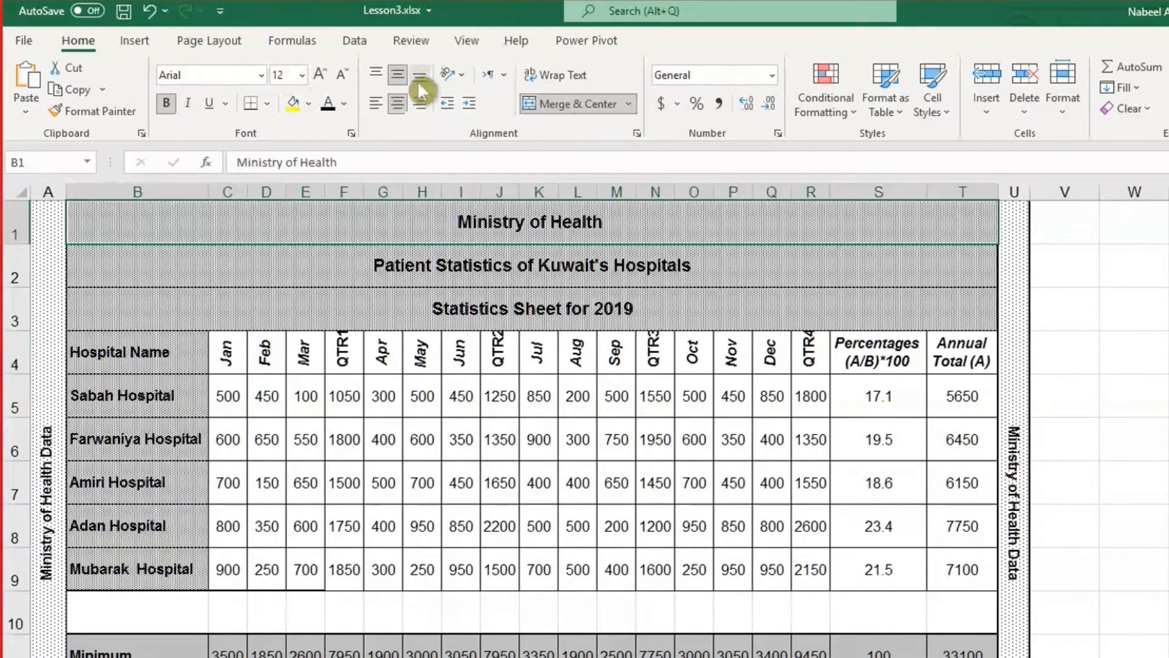
{"action": "left_click", "coordinate": [420, 108]}
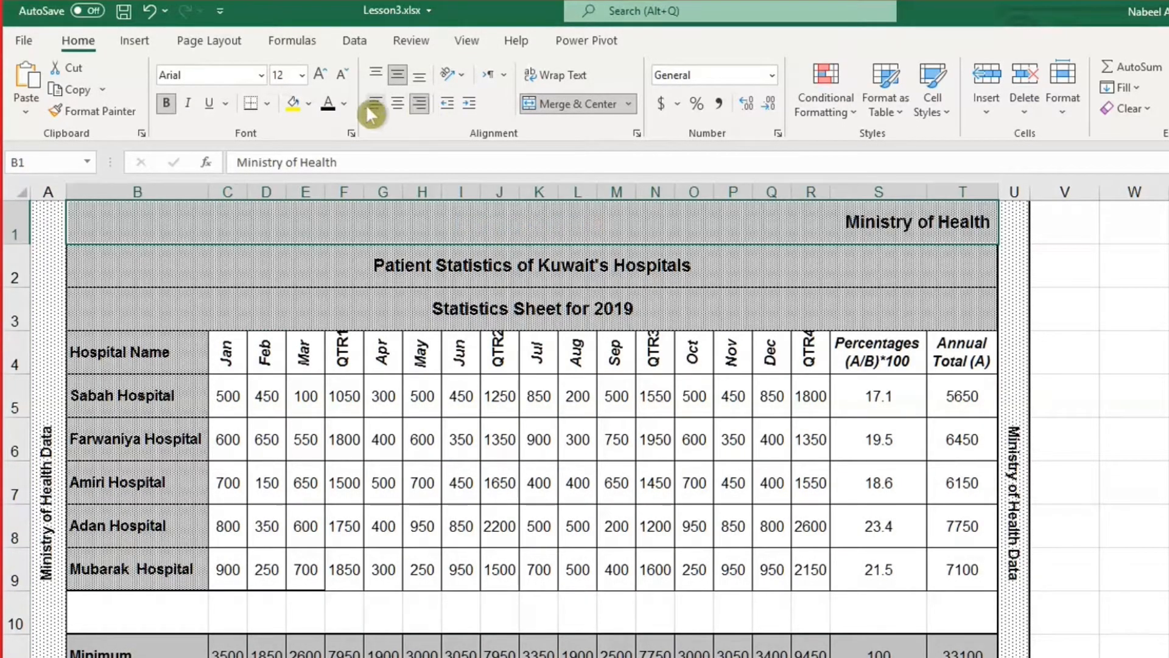
{"action": "left_click", "coordinate": [397, 103]}
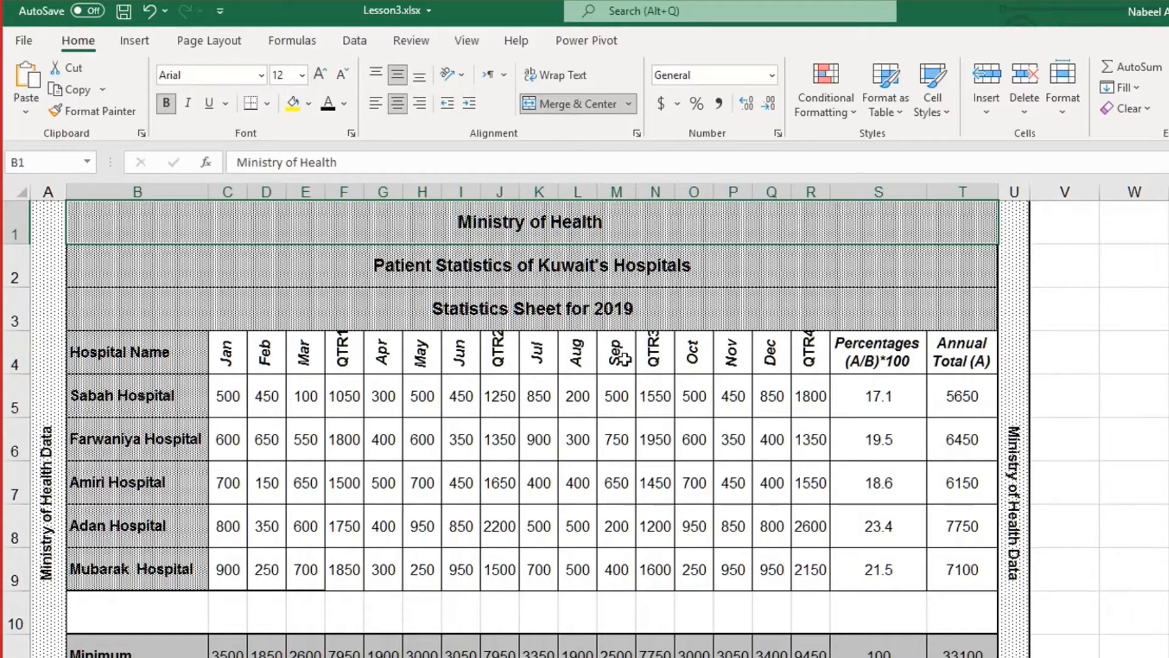
Examine the Sabah and Mubarak hospital rows and their annual totals in T5 and T9
{"action": "scroll", "coordinate": [623, 363], "scroll_direction": "down", "scroll_amount": 1}
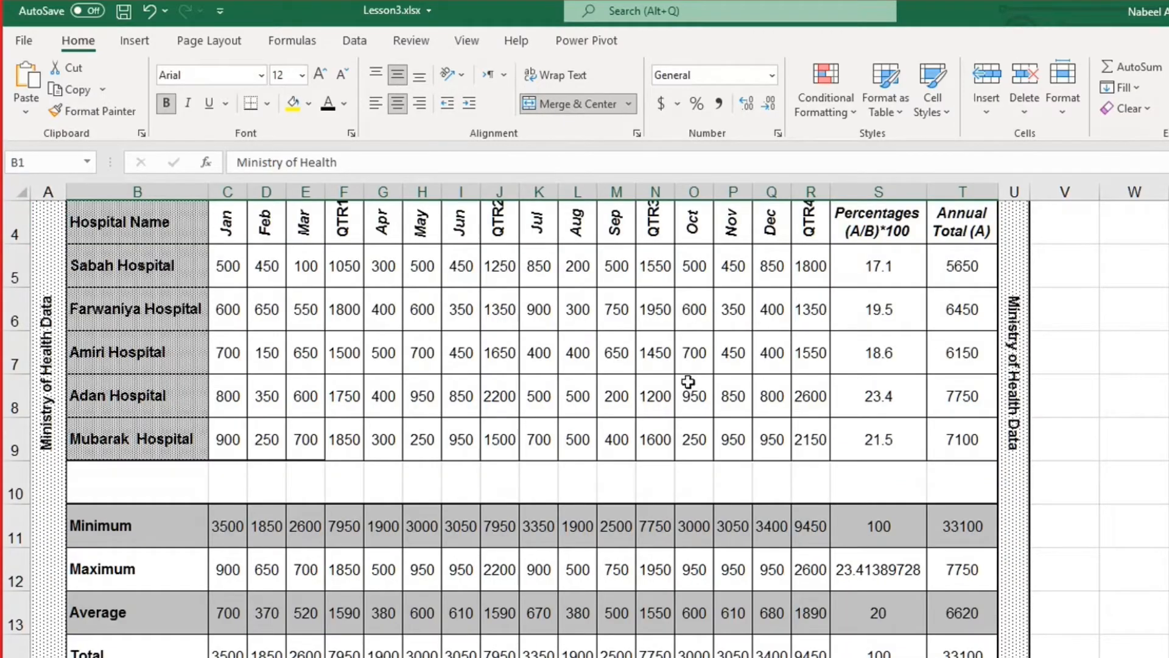
{"action": "left_click", "coordinate": [186, 266]}
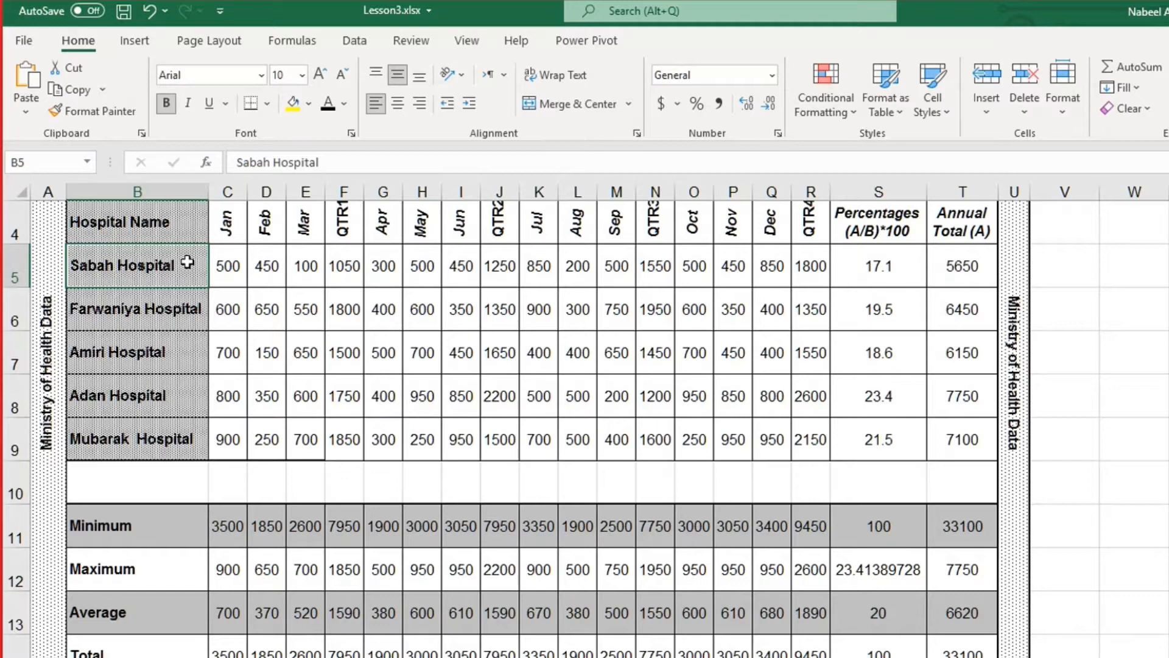
{"action": "left_click", "coordinate": [963, 272]}
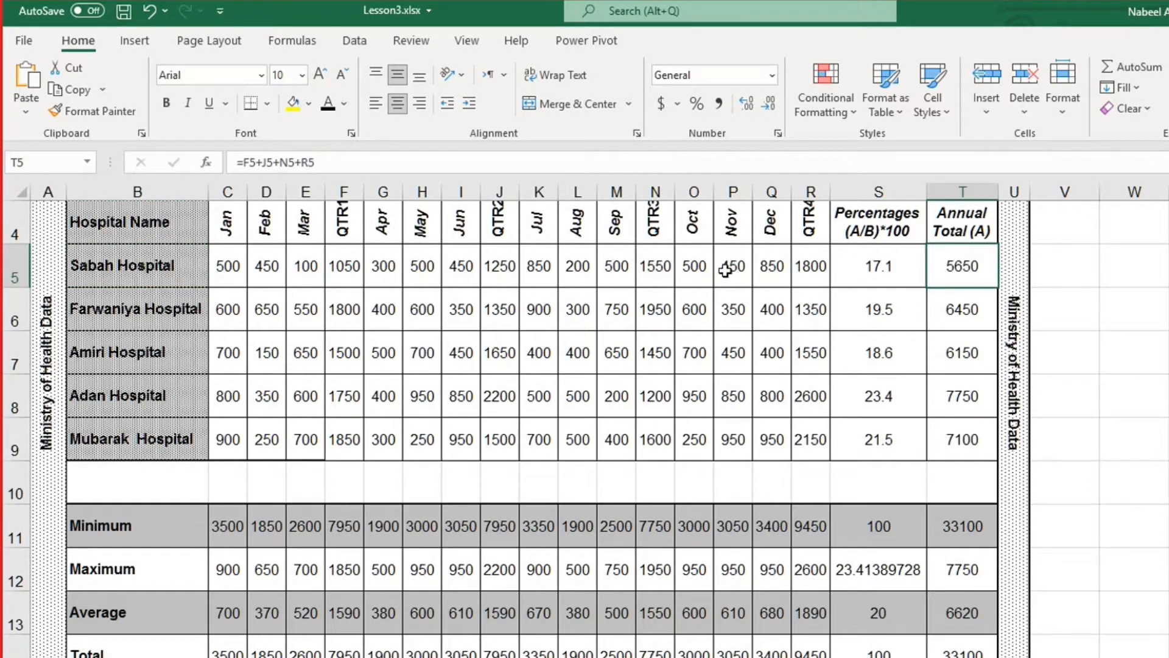
{"action": "left_click", "coordinate": [121, 434]}
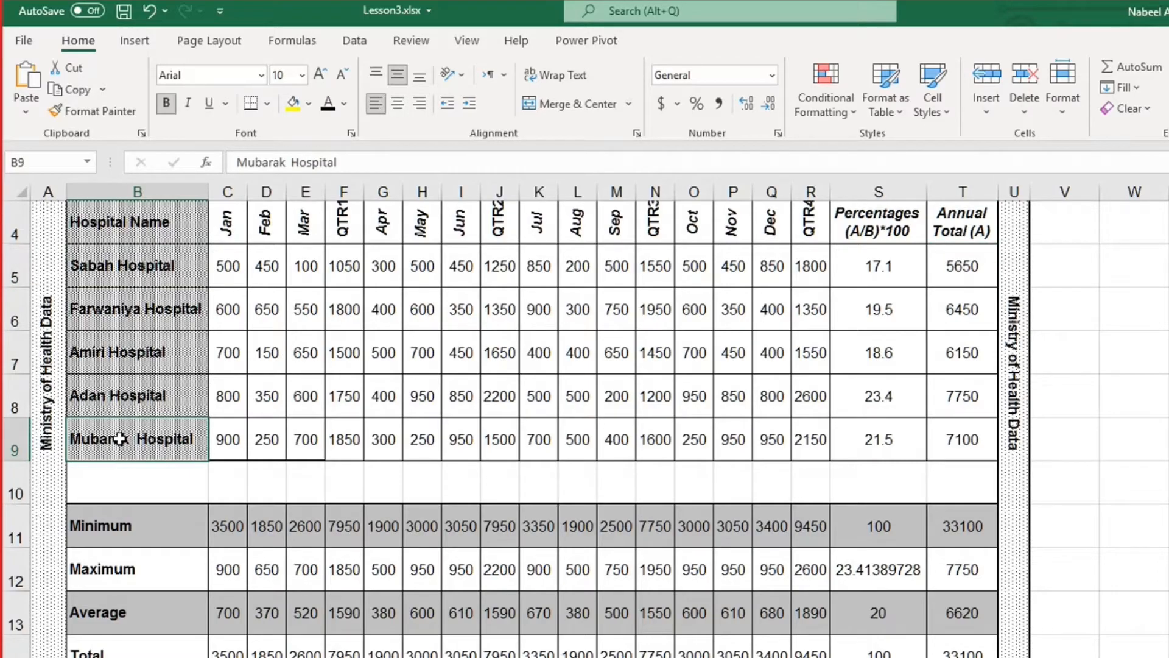
{"action": "left_click", "coordinate": [961, 440]}
{"action": "left_click", "coordinate": [962, 264]}
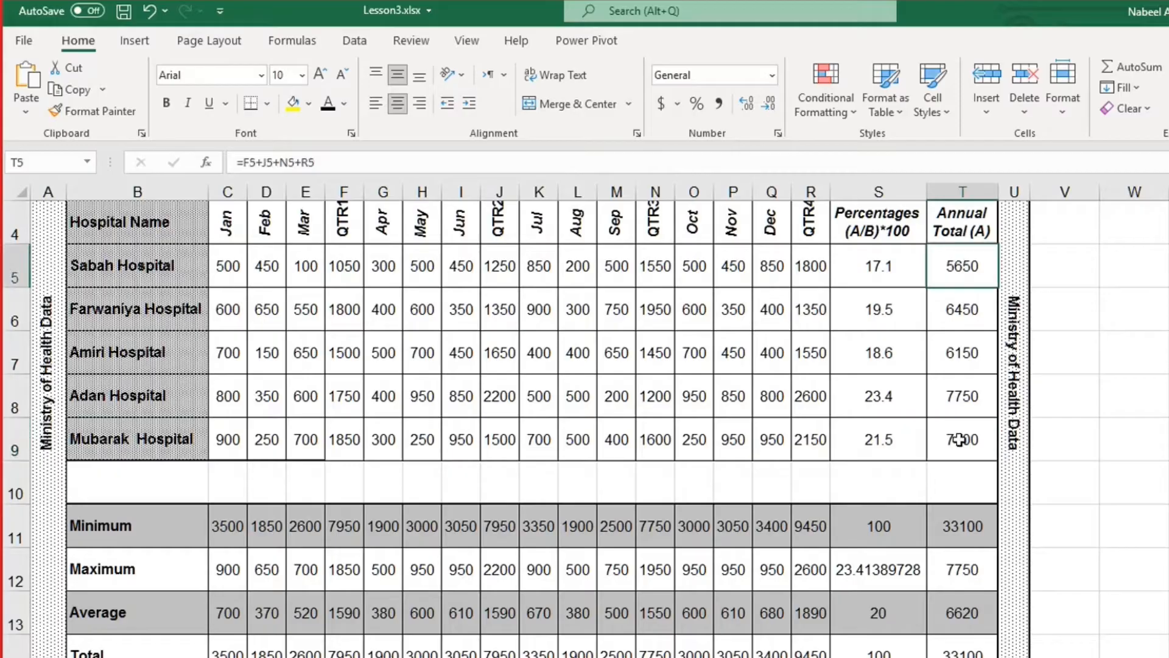
{"action": "left_click", "coordinate": [959, 440]}
{"action": "left_click", "coordinate": [958, 268]}
Enter the label "Total of Sabah and Mubarak Hospital is" in B16 below the table
{"action": "scroll", "coordinate": [842, 372], "scroll_direction": "down", "scroll_amount": 2}
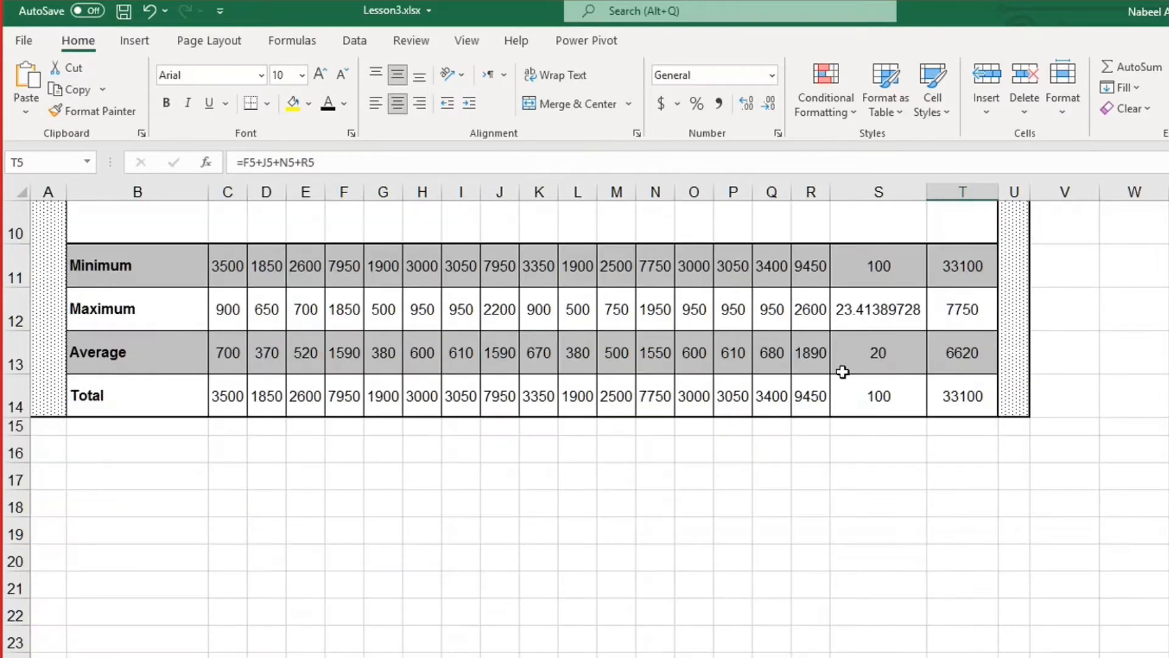
{"action": "left_click", "coordinate": [147, 447]}
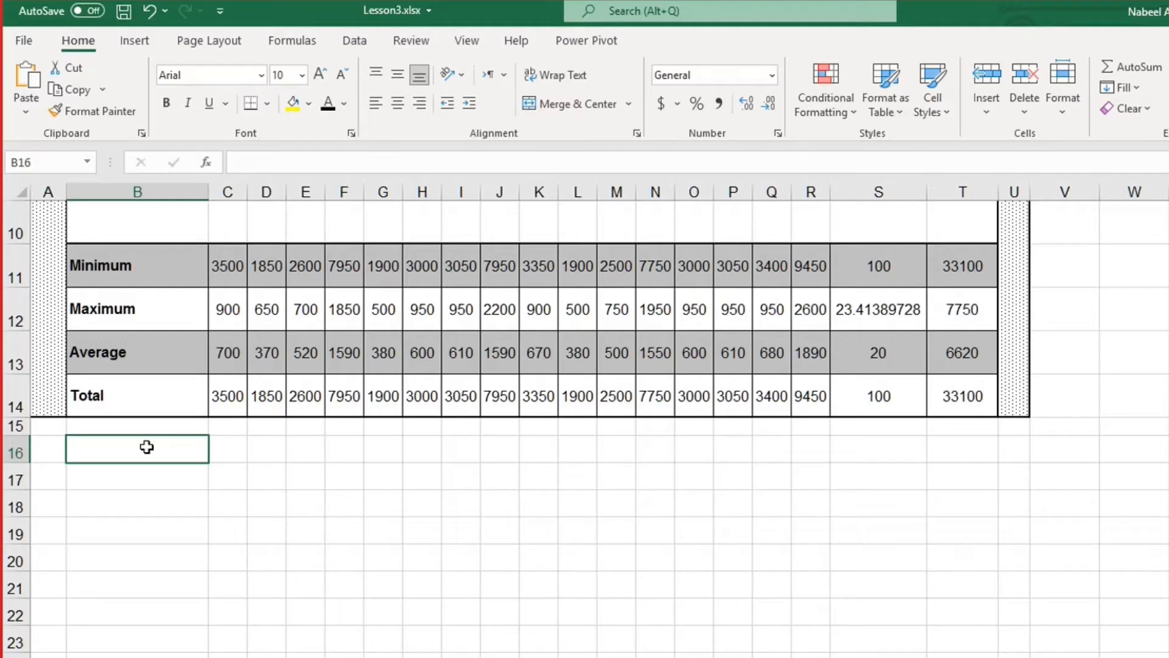
{"action": "type", "text": "Total of "}
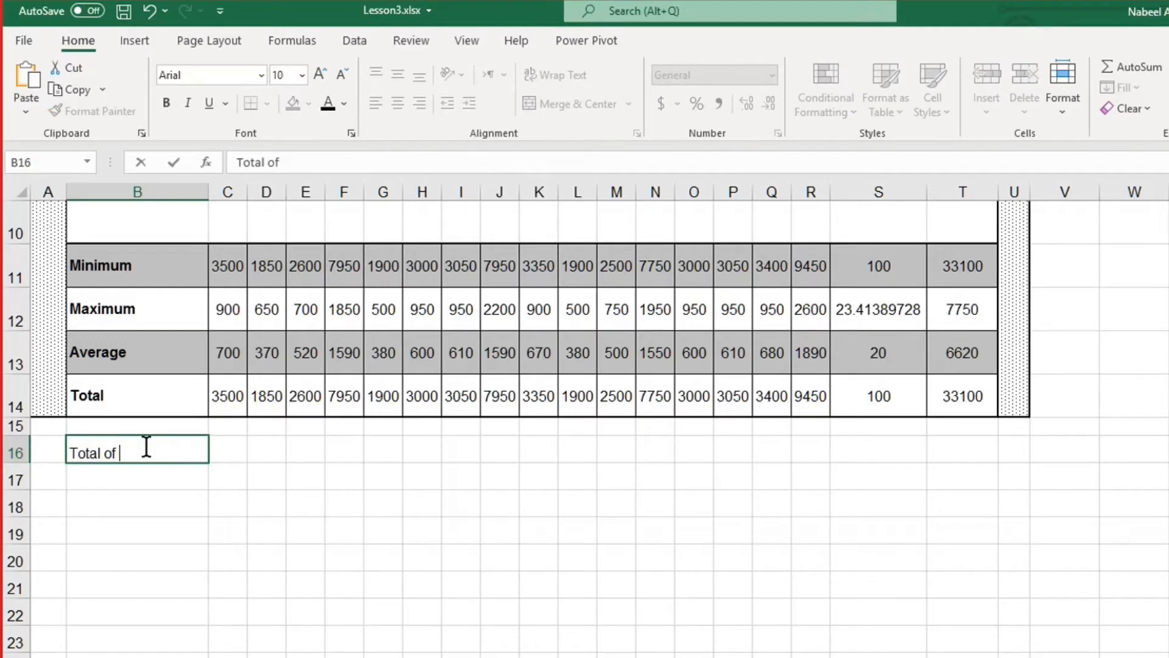
{"action": "type", "text": "Sabah and M"}
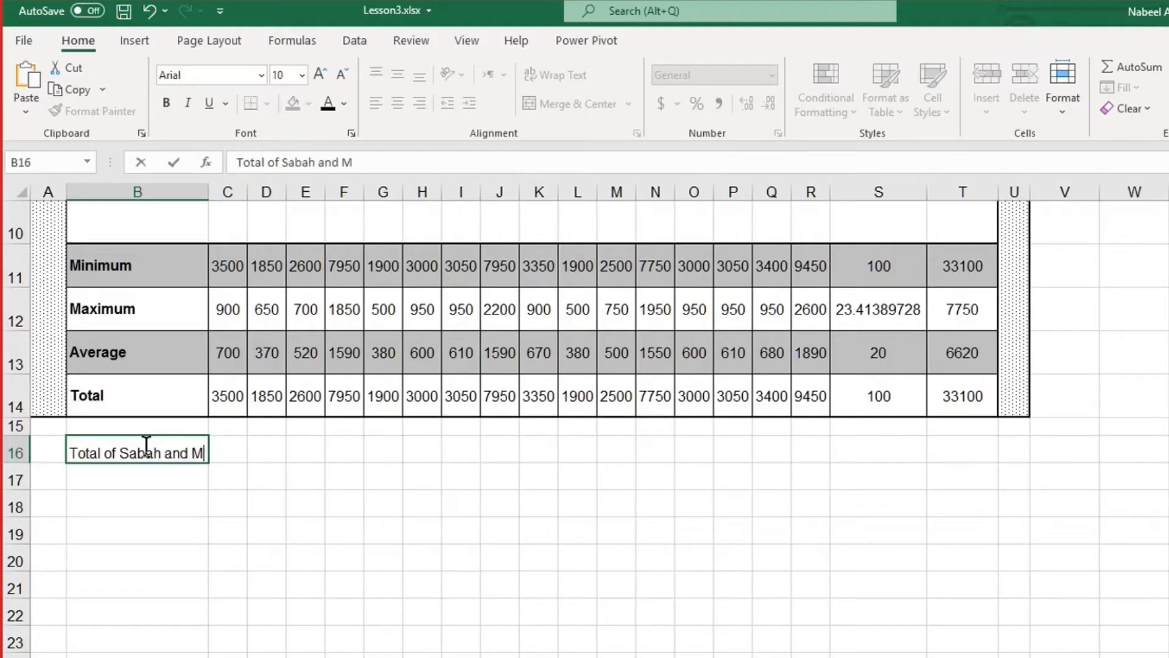
{"action": "type", "text": "ubarak "}
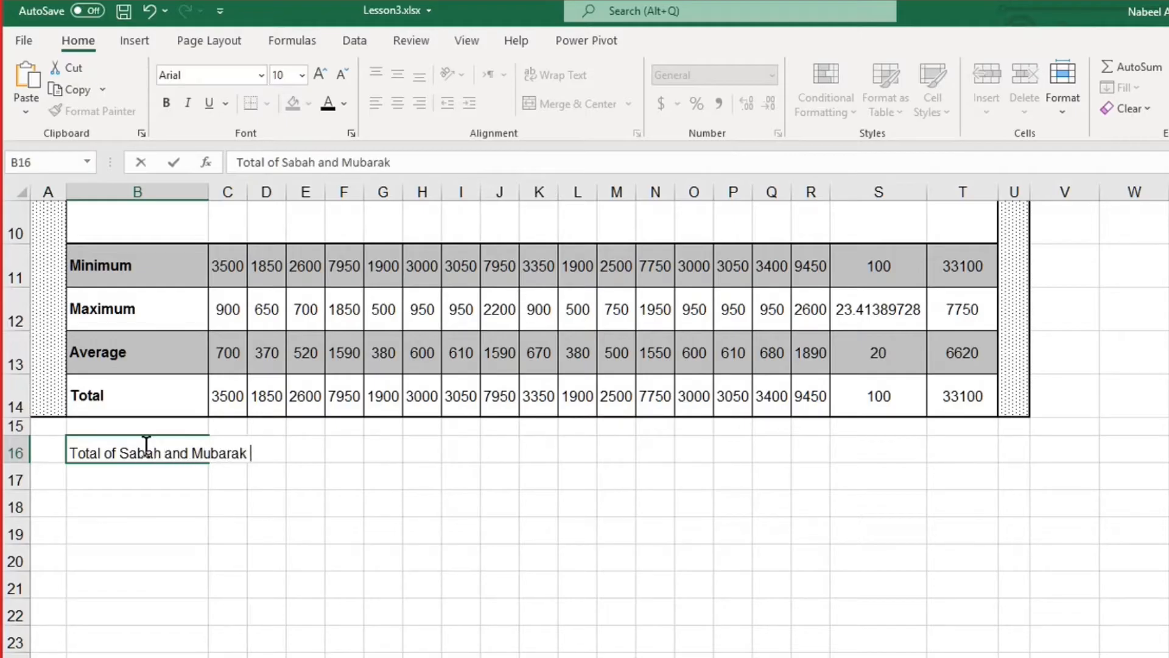
{"action": "type", "text": "Hospital is"}
{"action": "key", "text": "Tab"}
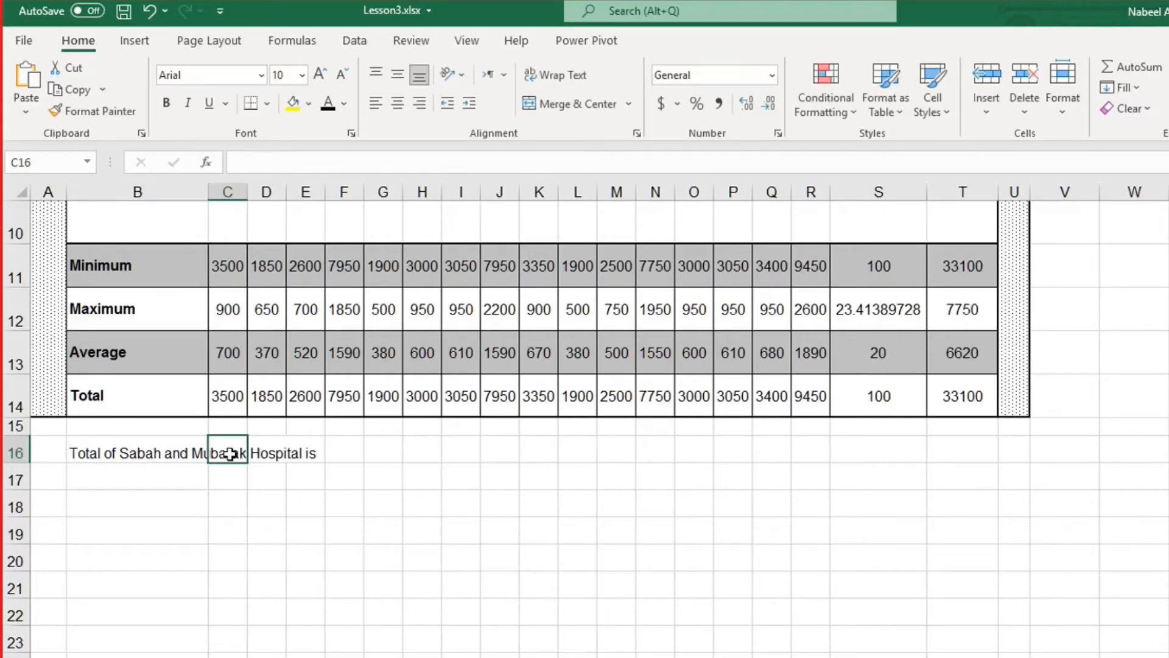
Add the Sabah and Mubarak annual totals in G16 with =T5+T9 and fit column G's width to its contents
{"action": "left_click", "coordinate": [383, 453]}
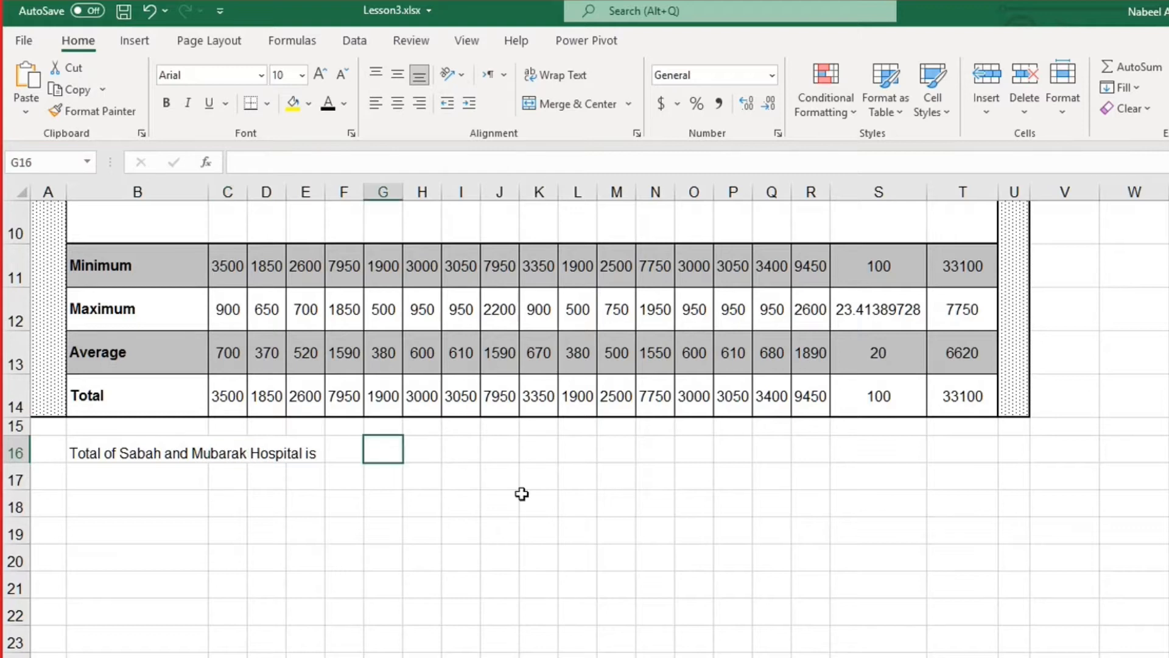
{"action": "scroll", "coordinate": [522, 494], "scroll_direction": "up", "scroll_amount": 1}
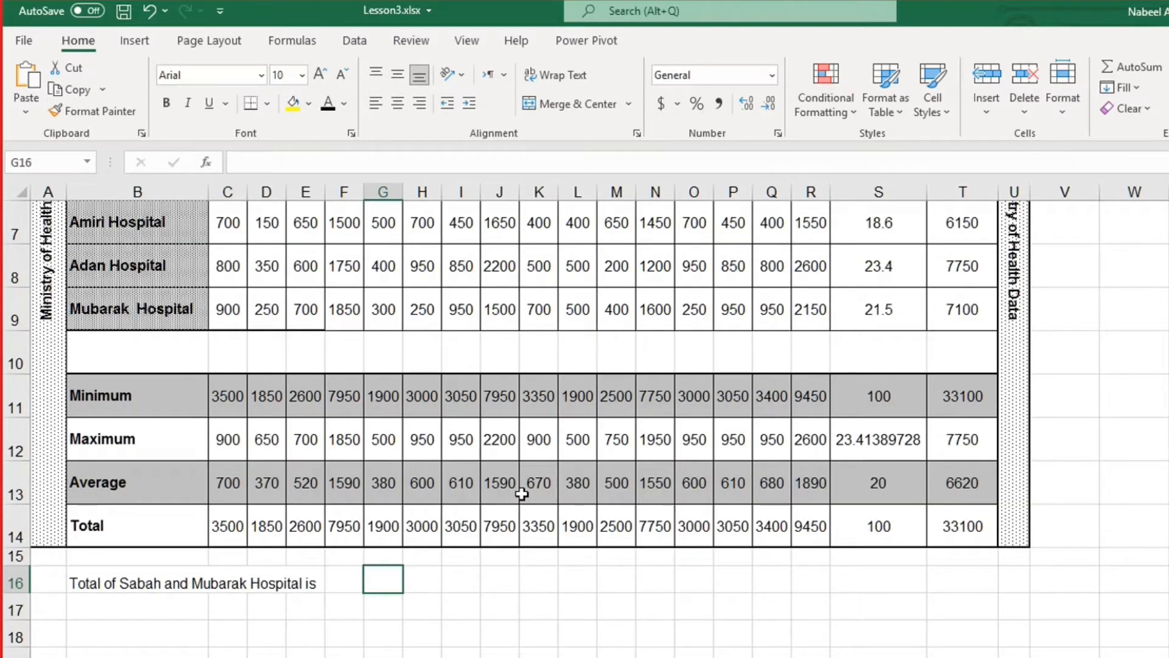
{"action": "type", "text": "="}
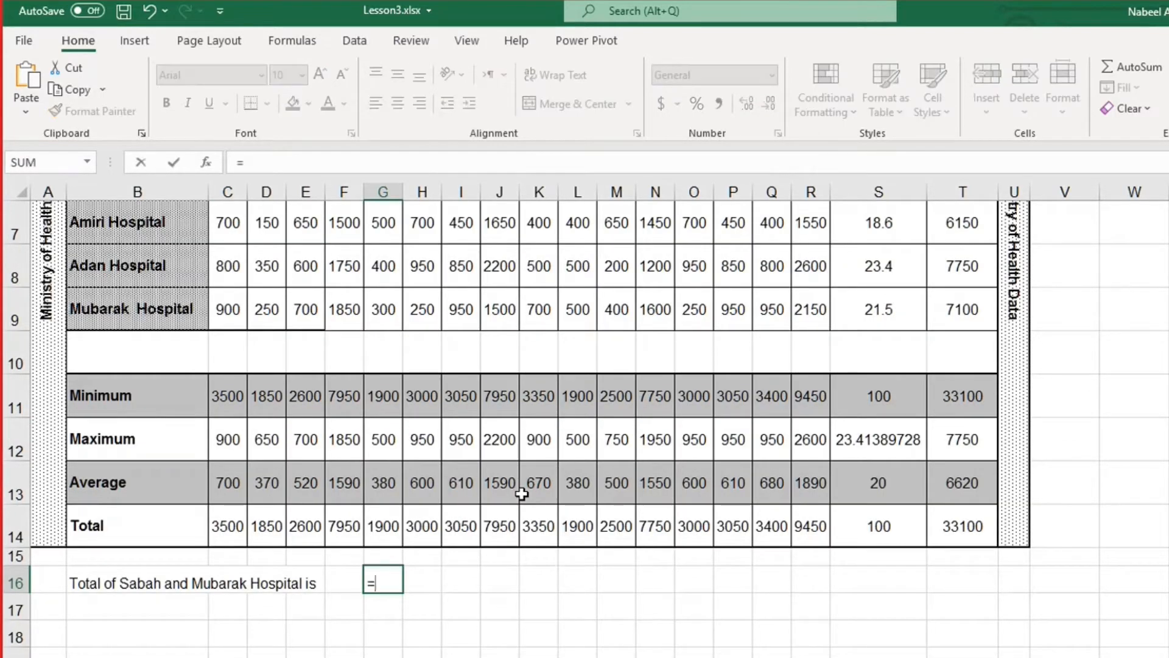
{"action": "scroll", "coordinate": [522, 494], "scroll_direction": "up", "scroll_amount": 2}
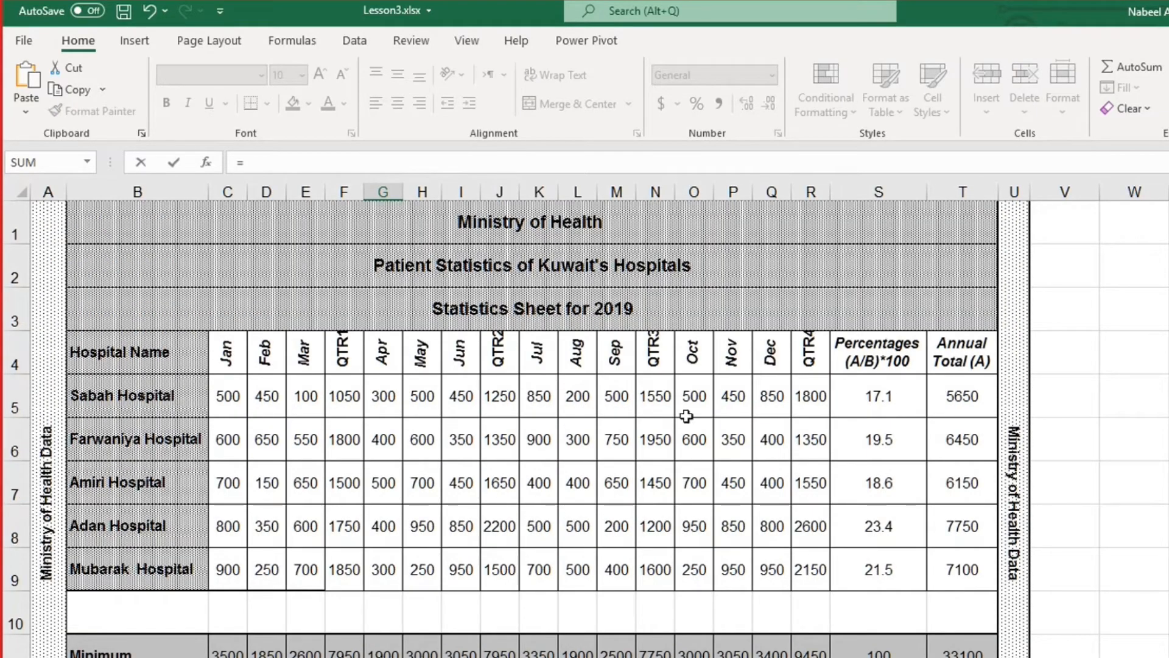
{"action": "left_click", "coordinate": [961, 397]}
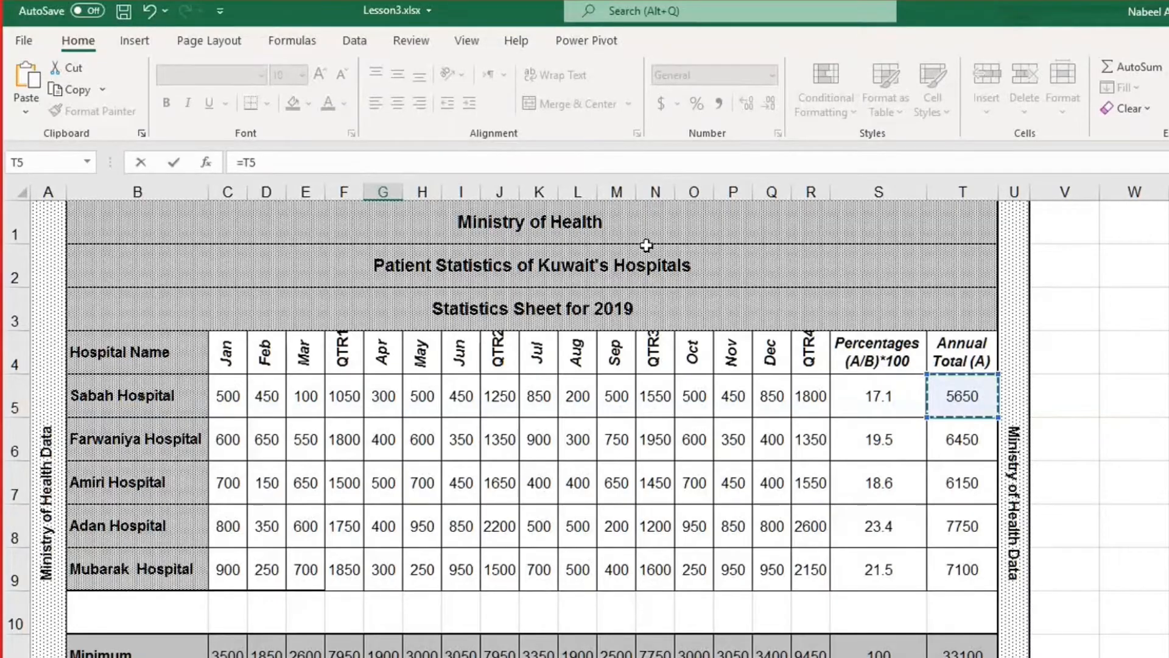
{"action": "type", "text": "+"}
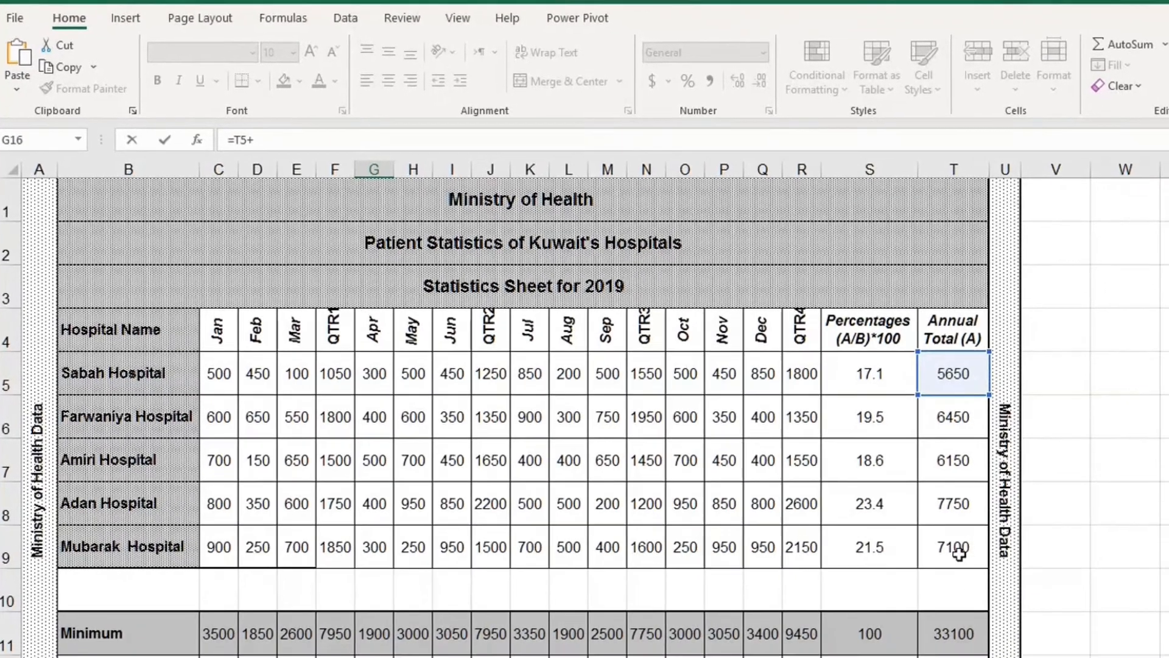
{"action": "left_click", "coordinate": [959, 554]}
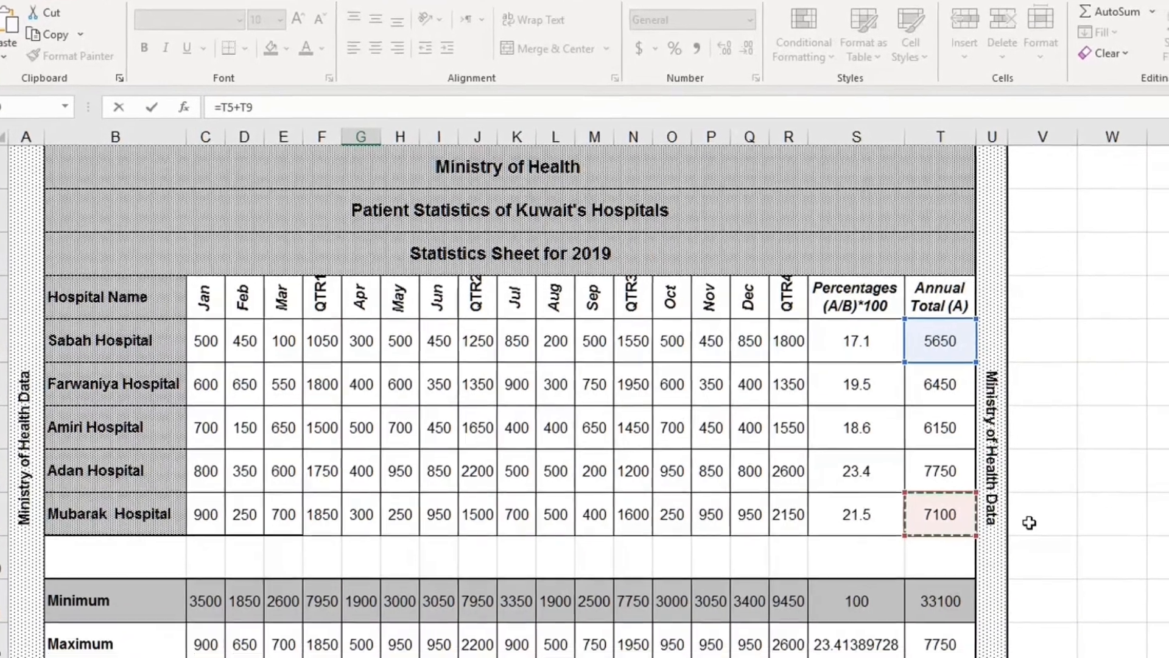
{"action": "key", "text": "Return"}
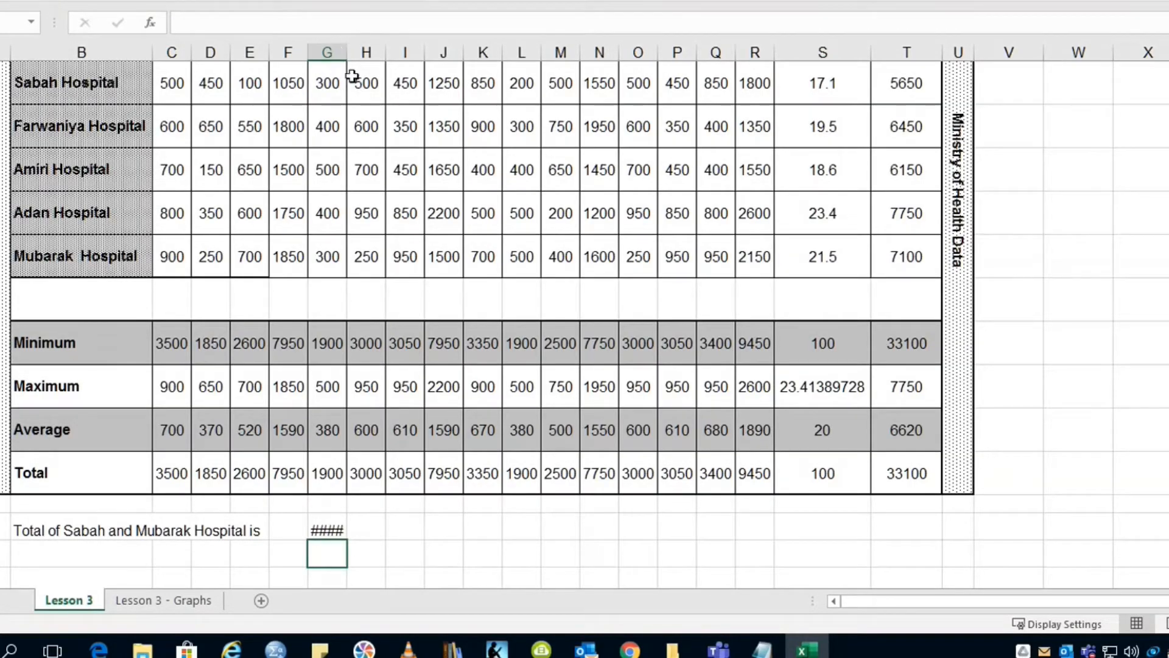
{"action": "double_click", "coordinate": [347, 52]}
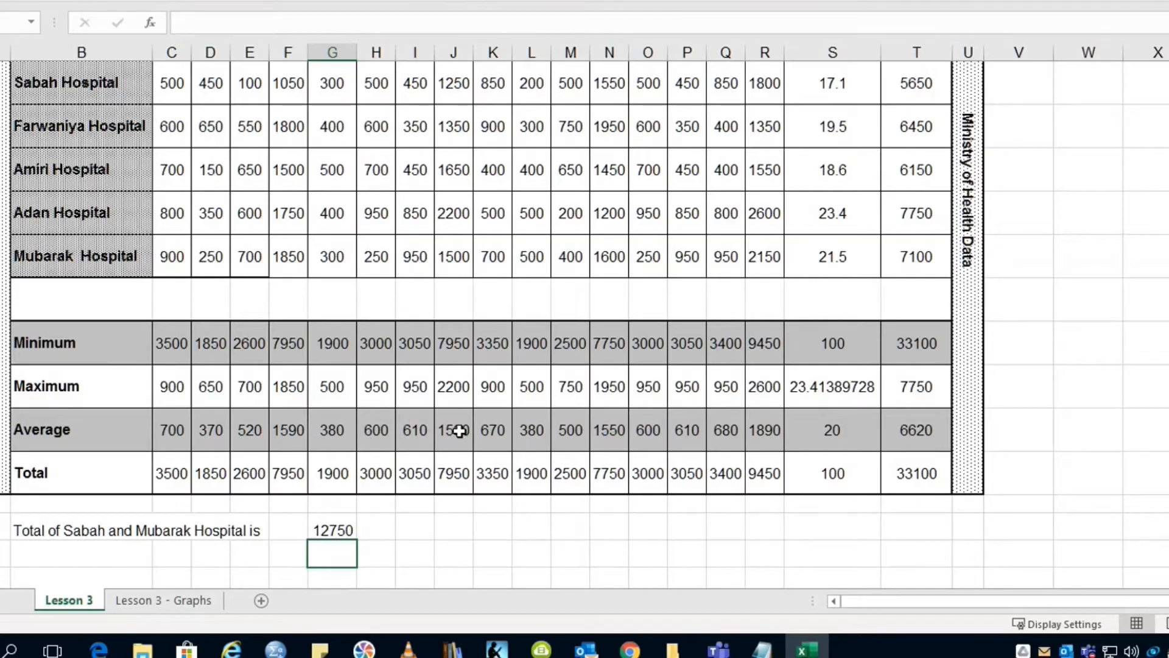
Format the combined total in G16 with a thousands separator and no decimal places
{"action": "left_click", "coordinate": [329, 527]}
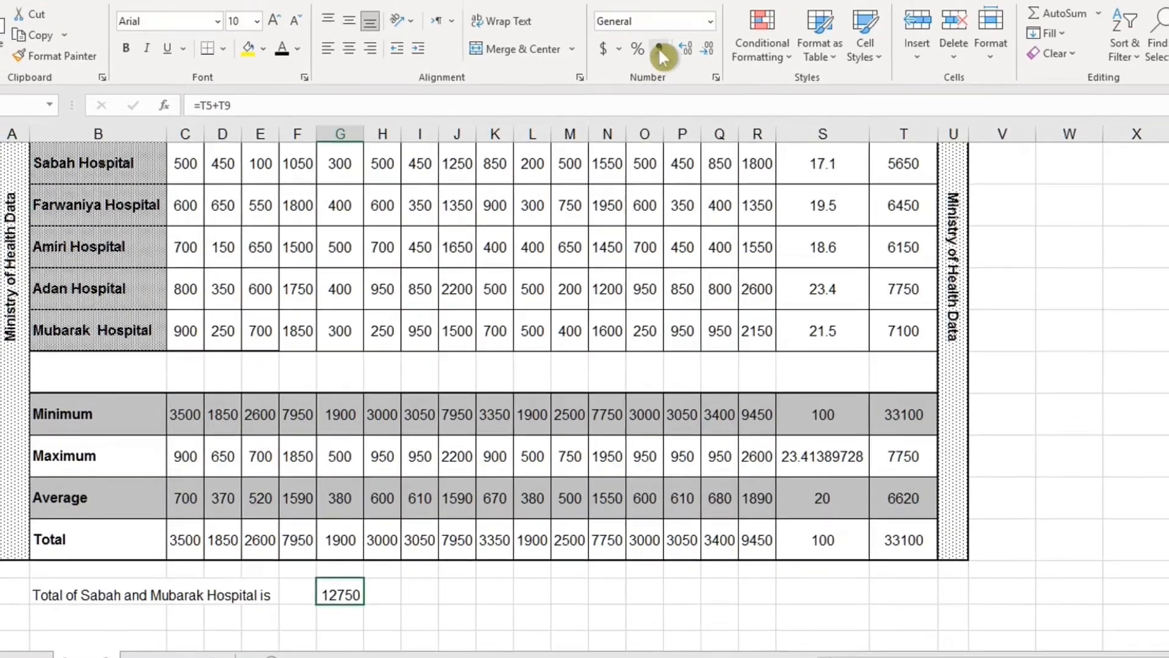
{"action": "left_click", "coordinate": [658, 49]}
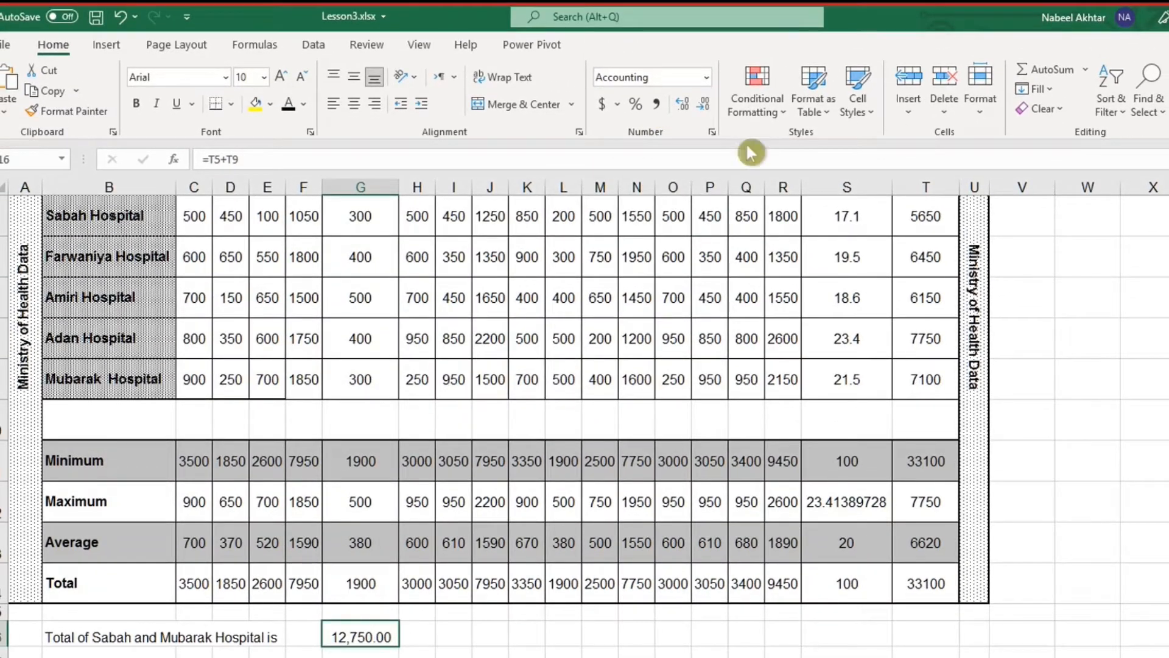
{"action": "left_click", "coordinate": [706, 107]}
{"action": "left_click", "coordinate": [707, 107]}
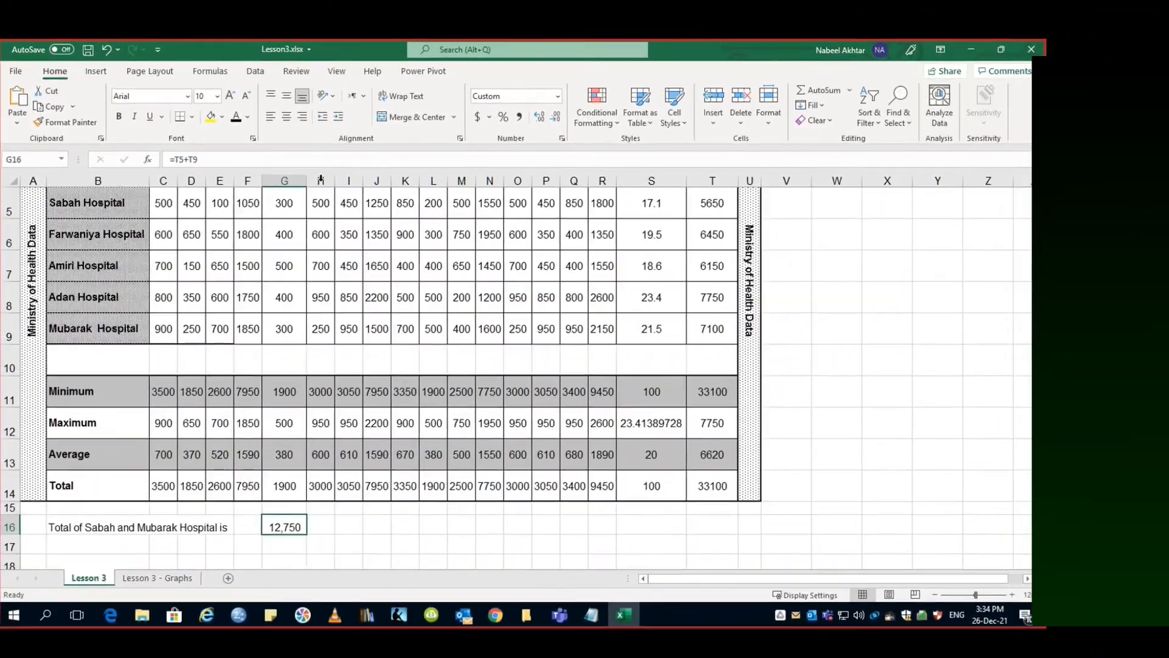
Enter the label "Total of QTR1 and QTR2 is" in B17 and go to G17
{"action": "scroll", "coordinate": [307, 323], "scroll_direction": "down", "scroll_amount": 1}
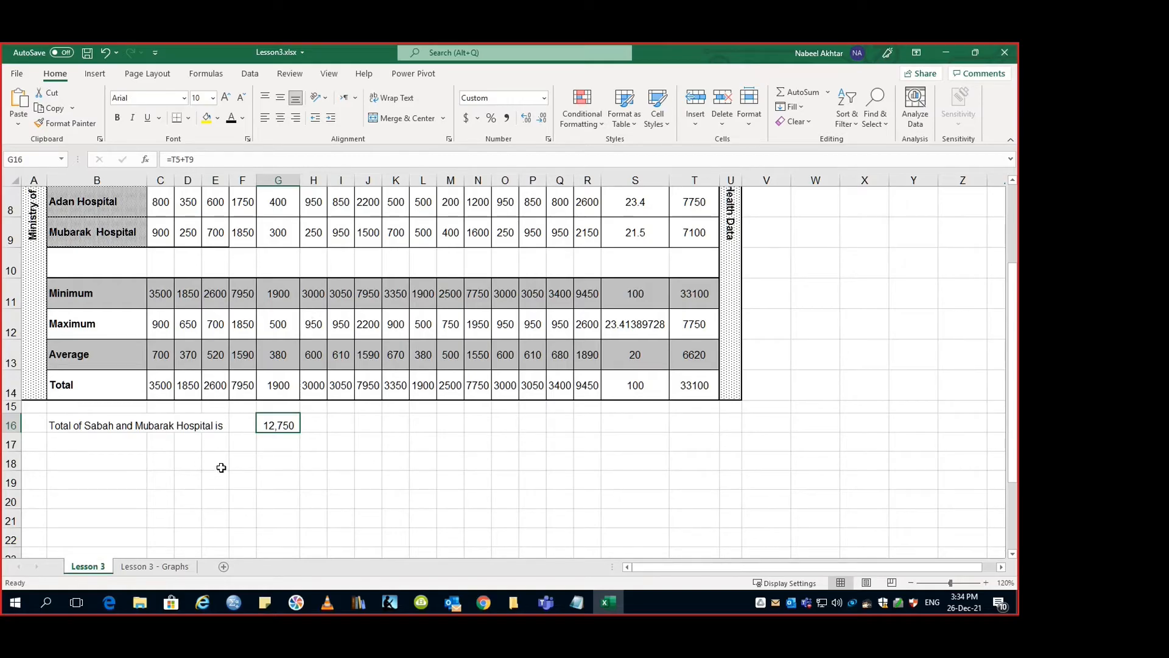
{"action": "left_click", "coordinate": [99, 444]}
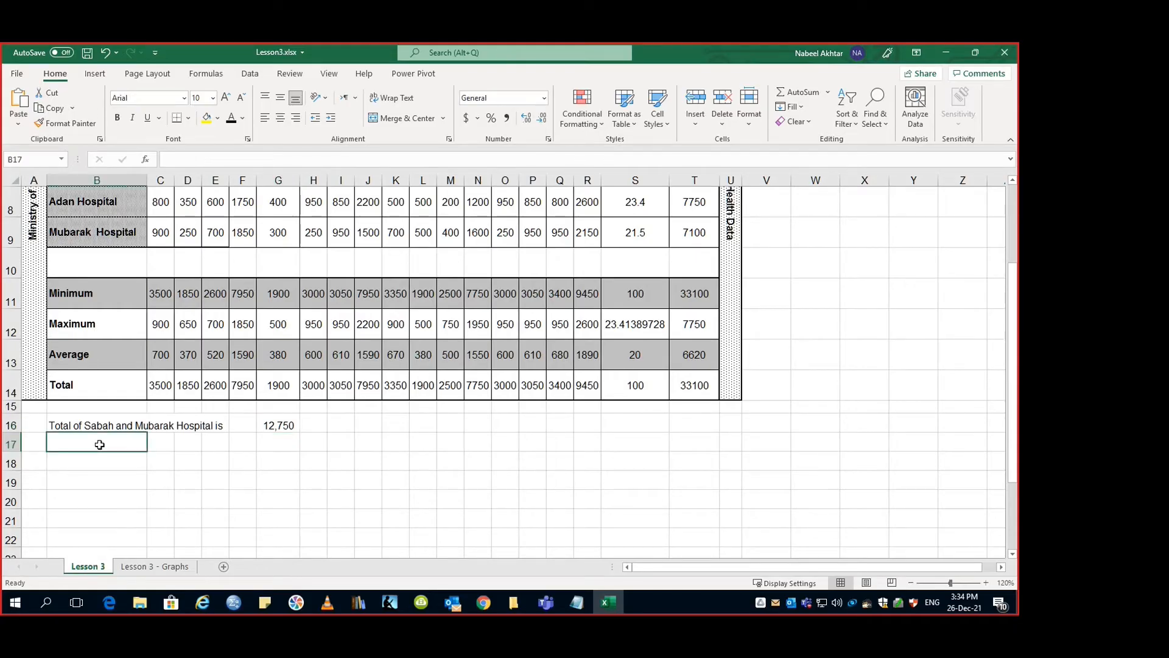
{"action": "type", "text": "Total "}
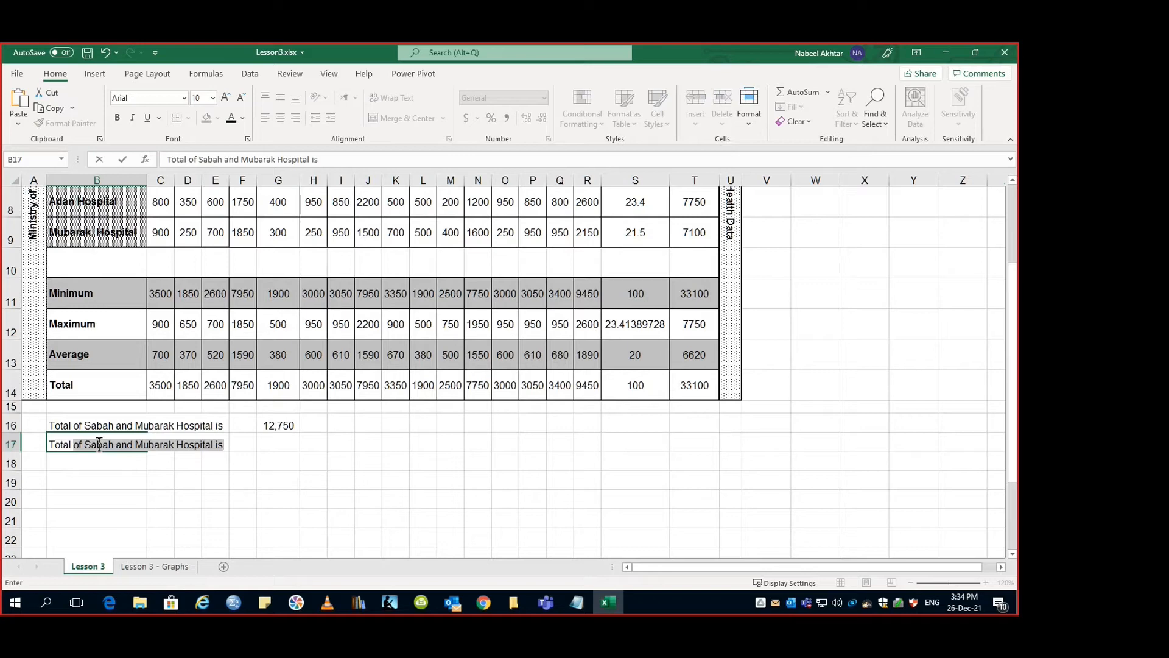
{"action": "type", "text": "of Q"}
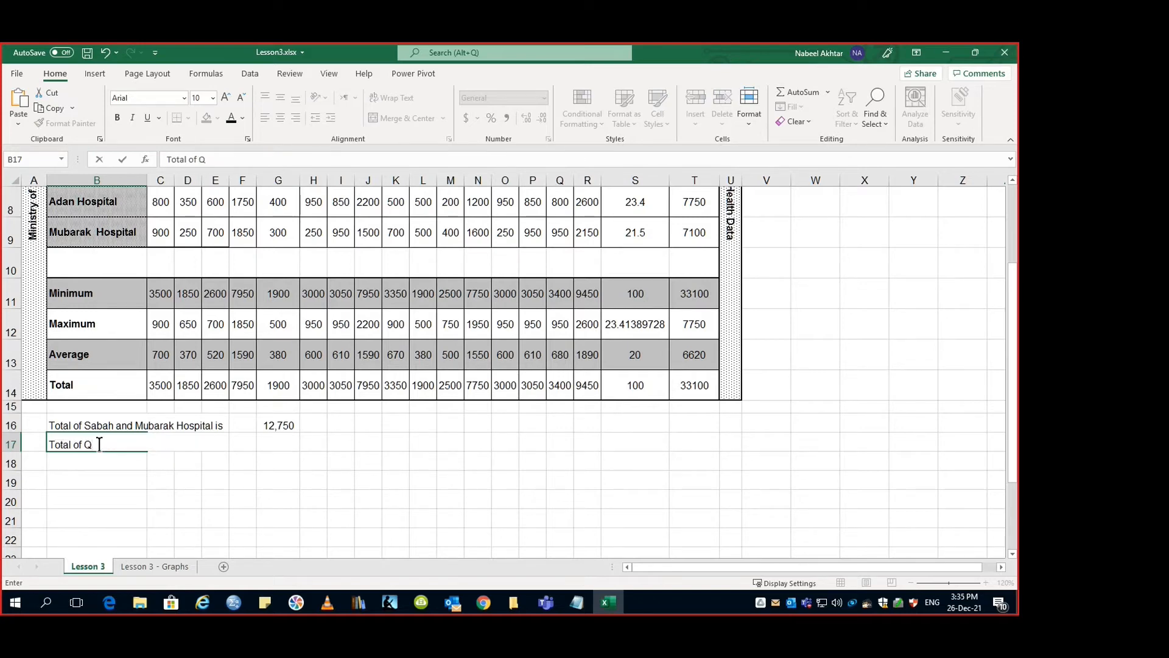
{"action": "type", "text": "TR1 and QTR2"}
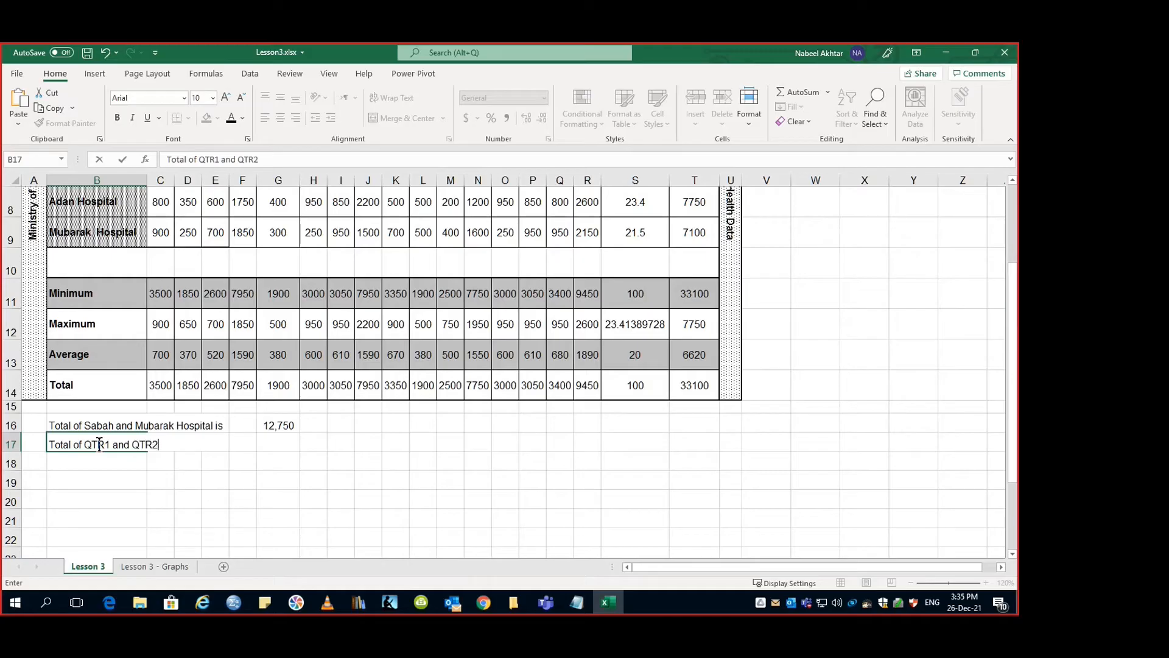
{"action": "type", "text": " is"}
{"action": "key", "text": "Tab"}
{"action": "key", "text": "Tab"}
{"action": "key", "text": "Tab"}
{"action": "key", "text": "Tab"}
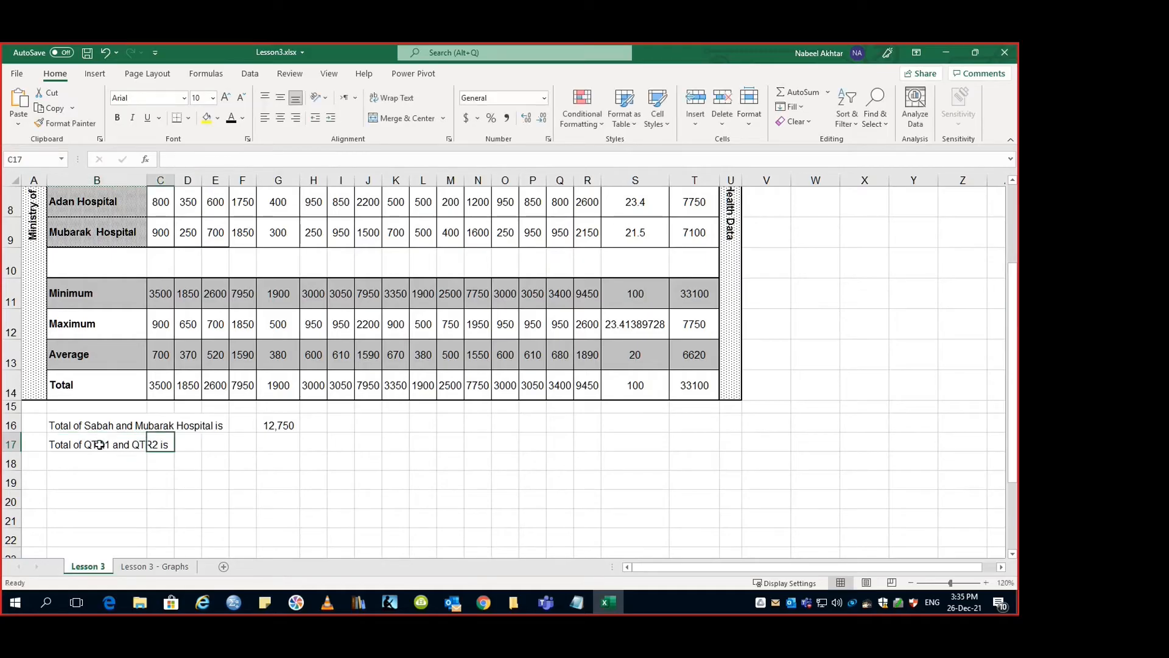
{"action": "key", "text": "Tab"}
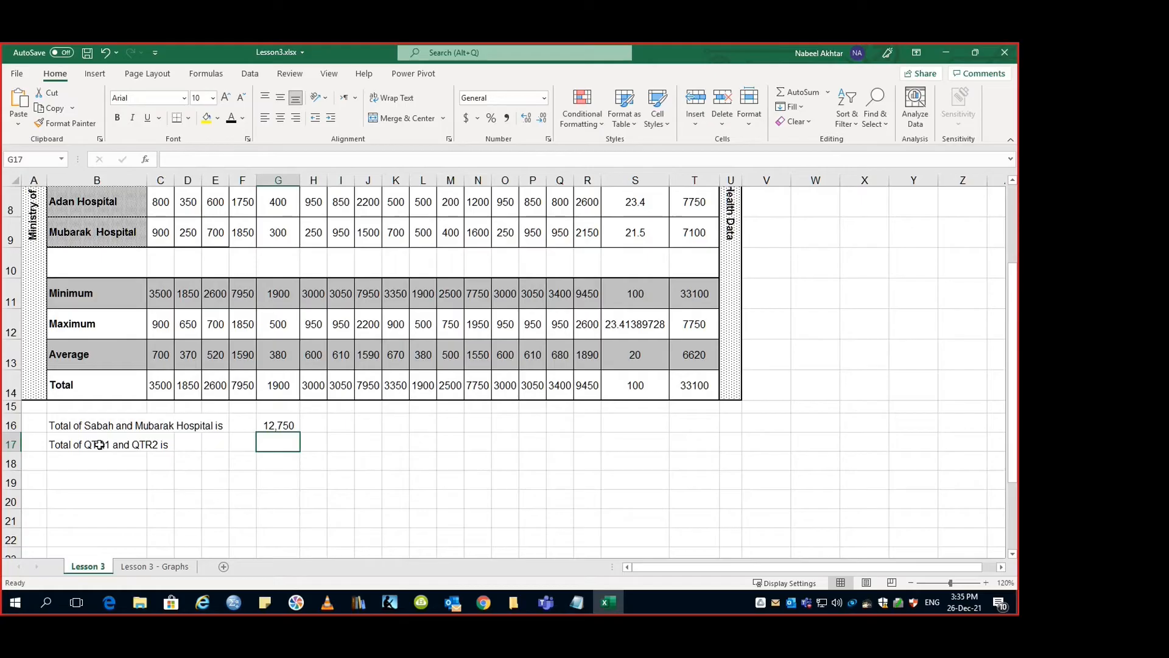
Enter the label "Total patients for Jan and Dec is" in B18 and go to G18
{"action": "key", "text": "Return"}
{"action": "key", "text": "Home"}
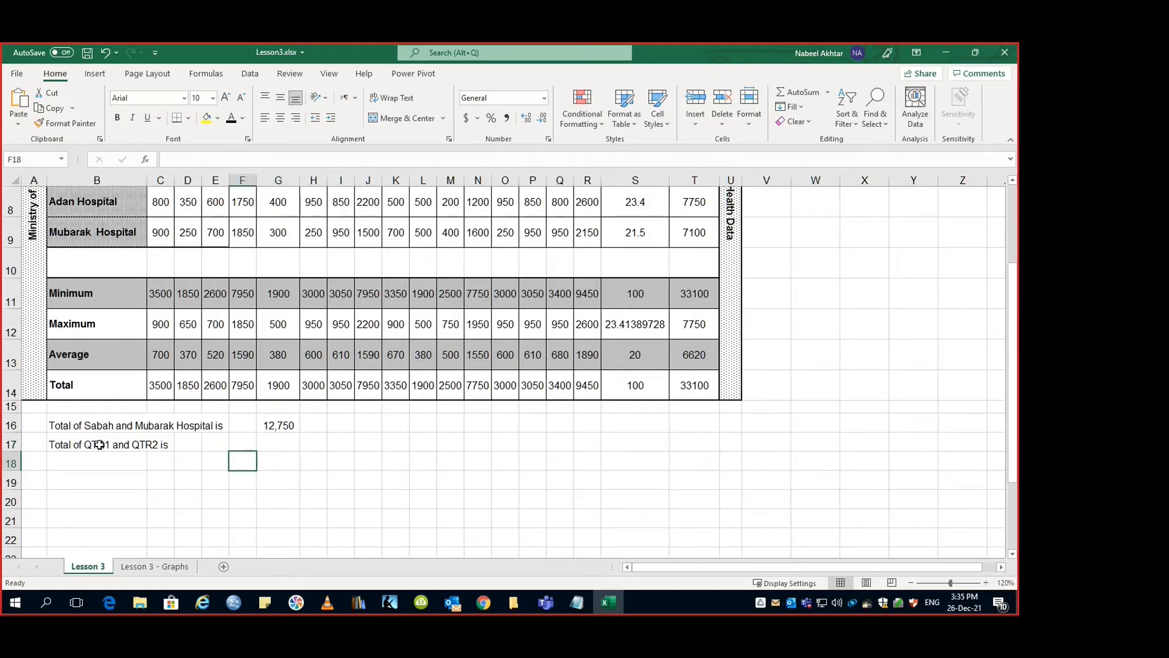
{"action": "key", "text": "Right"}
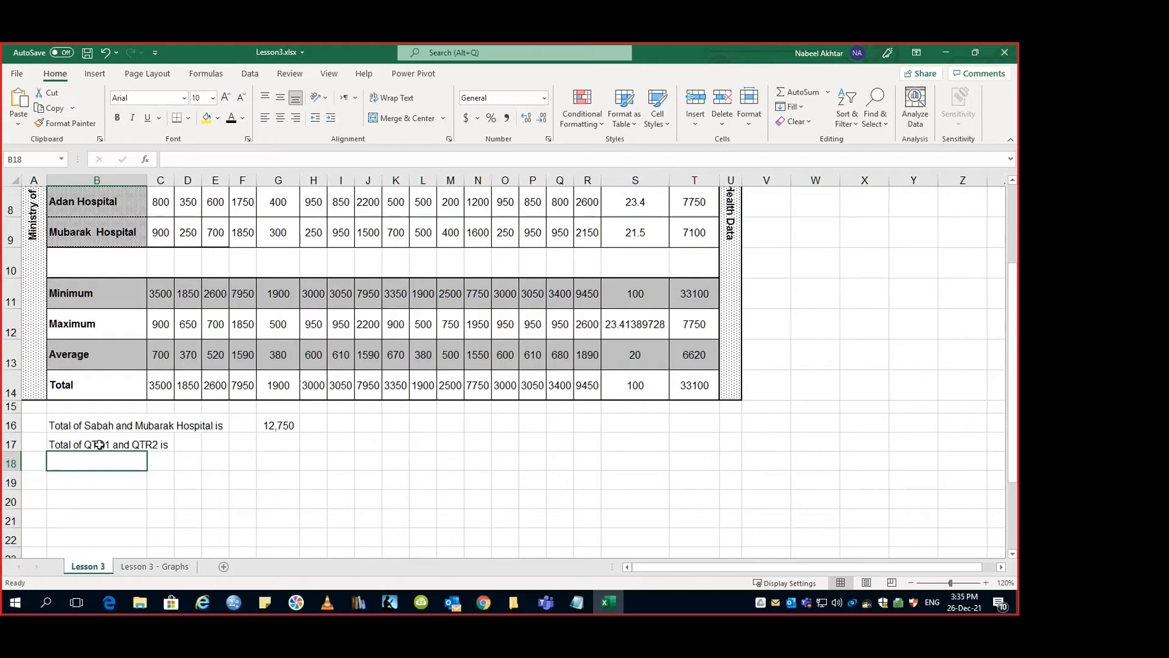
{"action": "type", "text": "Total"}
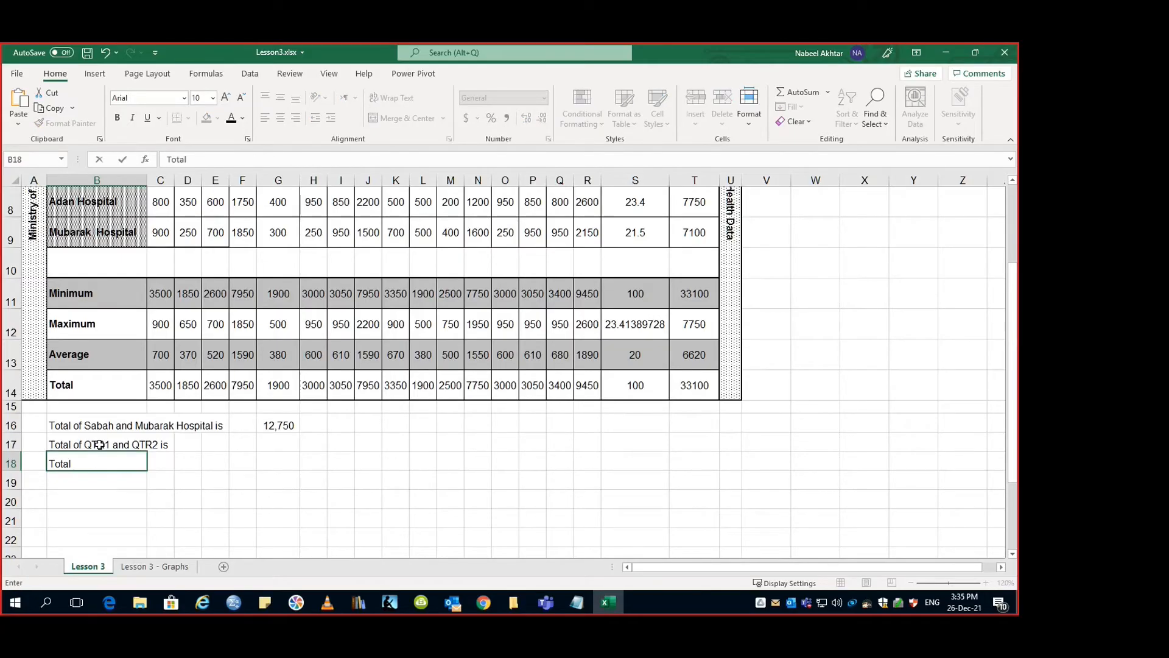
{"action": "type", "text": " of"}
{"action": "key", "text": "BackSpace"}
{"action": "key", "text": "BackSpace"}
{"action": "key", "text": "BackSpace"}
{"action": "type", "text": "l patients for Jan and D"}
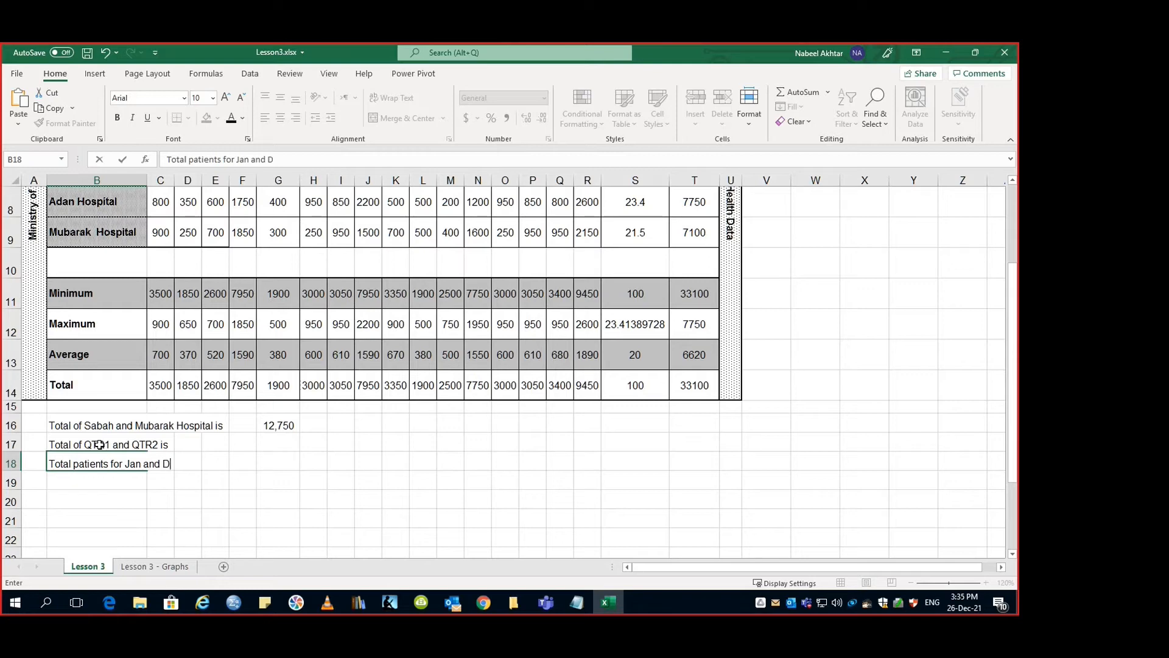
{"action": "type", "text": "ece"}
{"action": "key", "text": "BackSpace"}
{"action": "type", "text": "is"}
{"action": "key", "text": "Tab"}
{"action": "key", "text": "Tab"}
{"action": "key", "text": "Tab"}
{"action": "key", "text": "Tab"}
{"action": "key", "text": "Tab"}
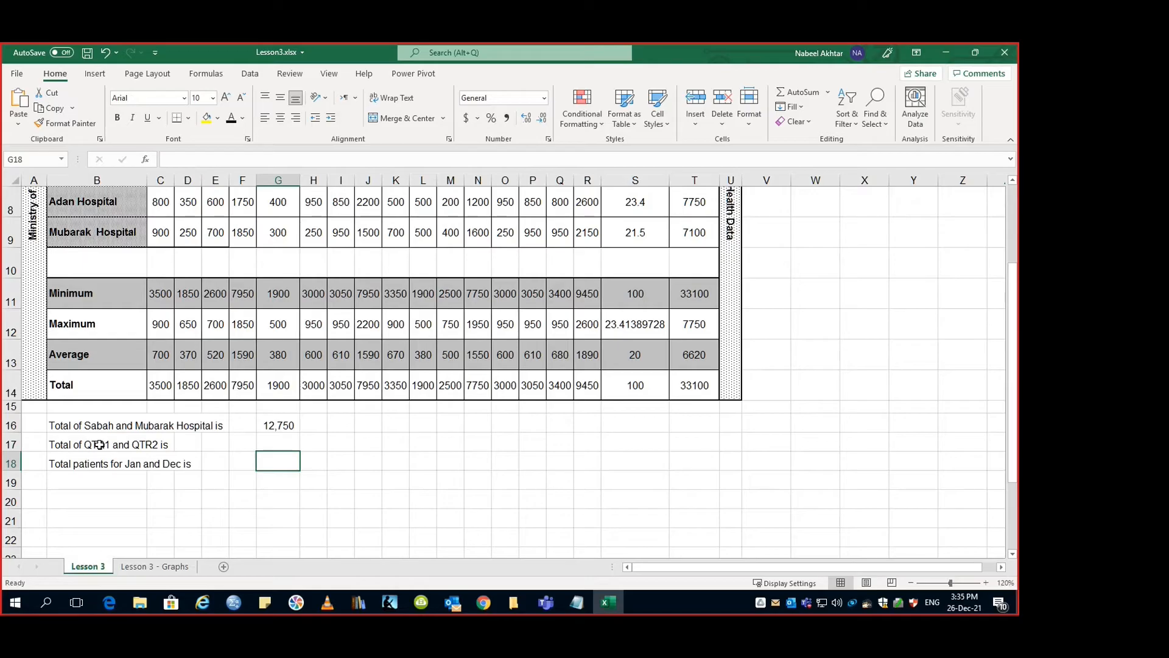
Roughly double the height of header row 4 so the rotated month and quarter headings fit in full
{"action": "scroll", "coordinate": [381, 304], "scroll_direction": "up", "scroll_amount": 3}
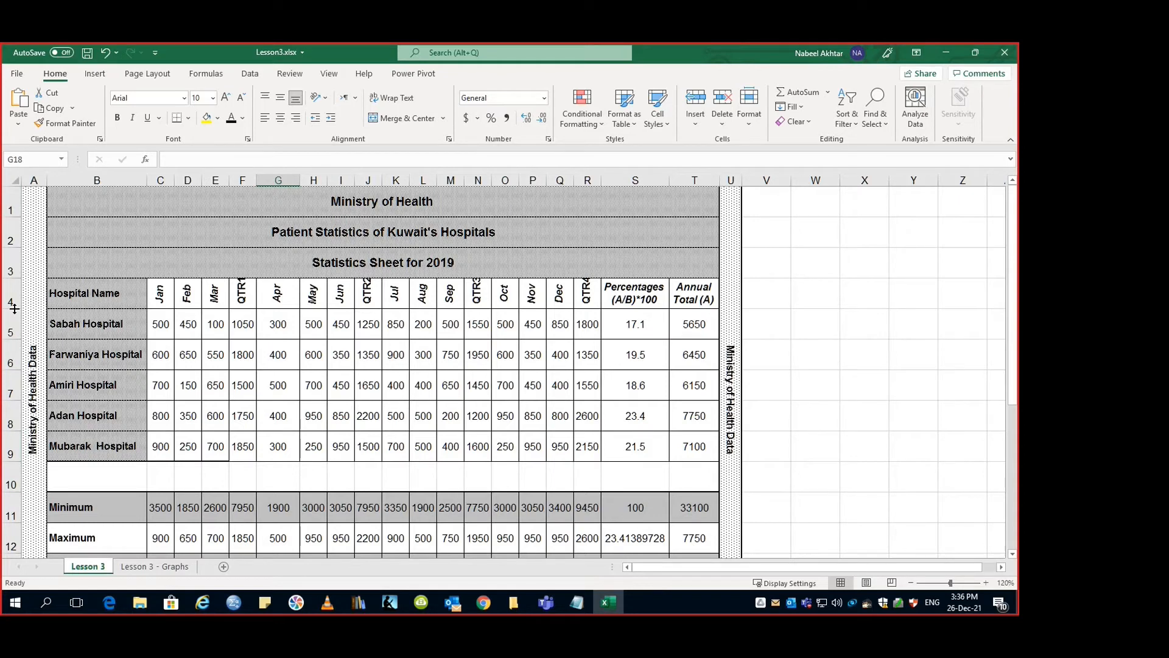
{"action": "left_click_drag", "start_coordinate": [15, 309], "coordinate": [14, 339]}
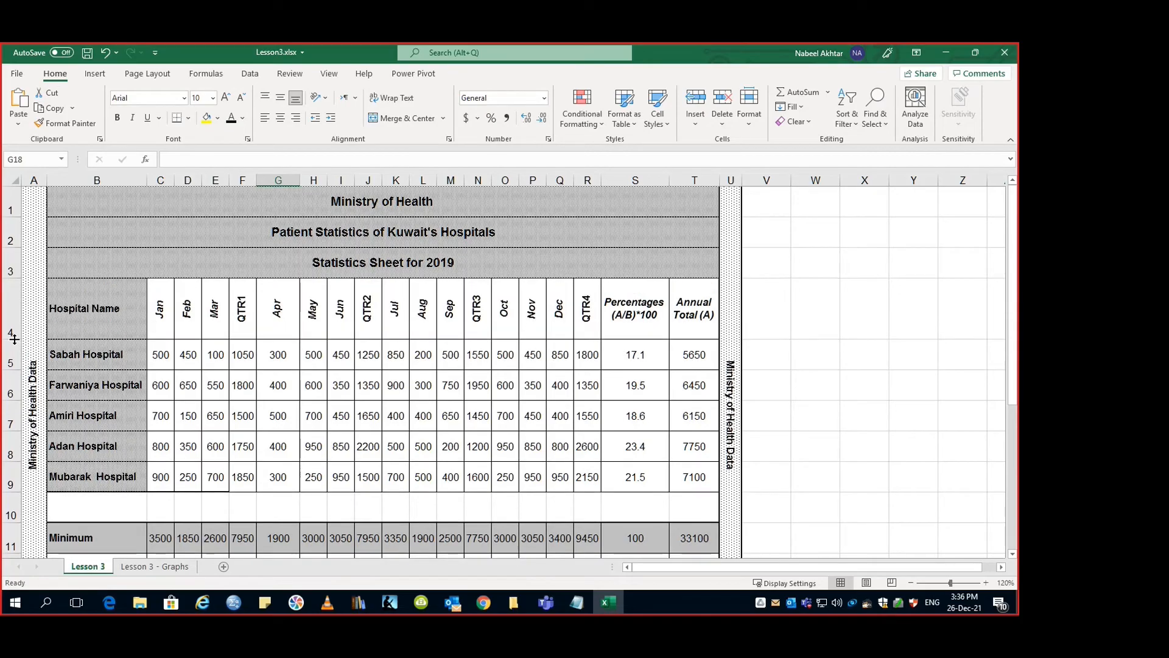
{"action": "left_click", "coordinate": [109, 326]}
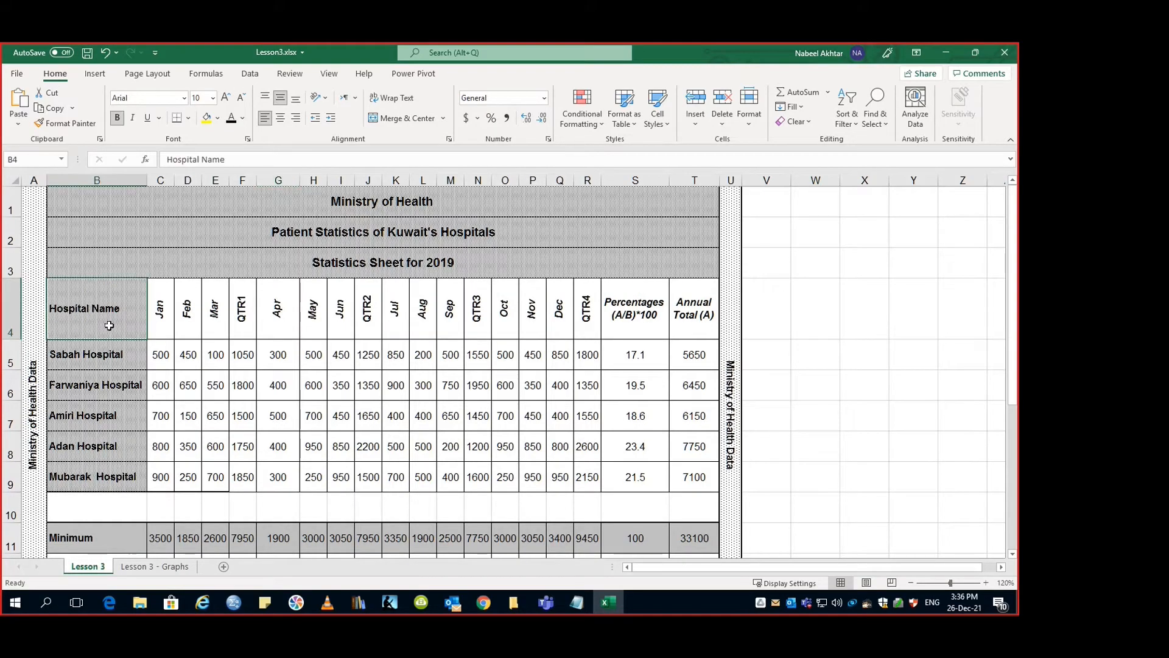
{"action": "left_click", "coordinate": [388, 334]}
Open the Lesson 3 - Graphs sheet, view its chart instructions and zoom the sheet to 130%
{"action": "scroll", "coordinate": [418, 326], "scroll_direction": "down", "scroll_amount": 2}
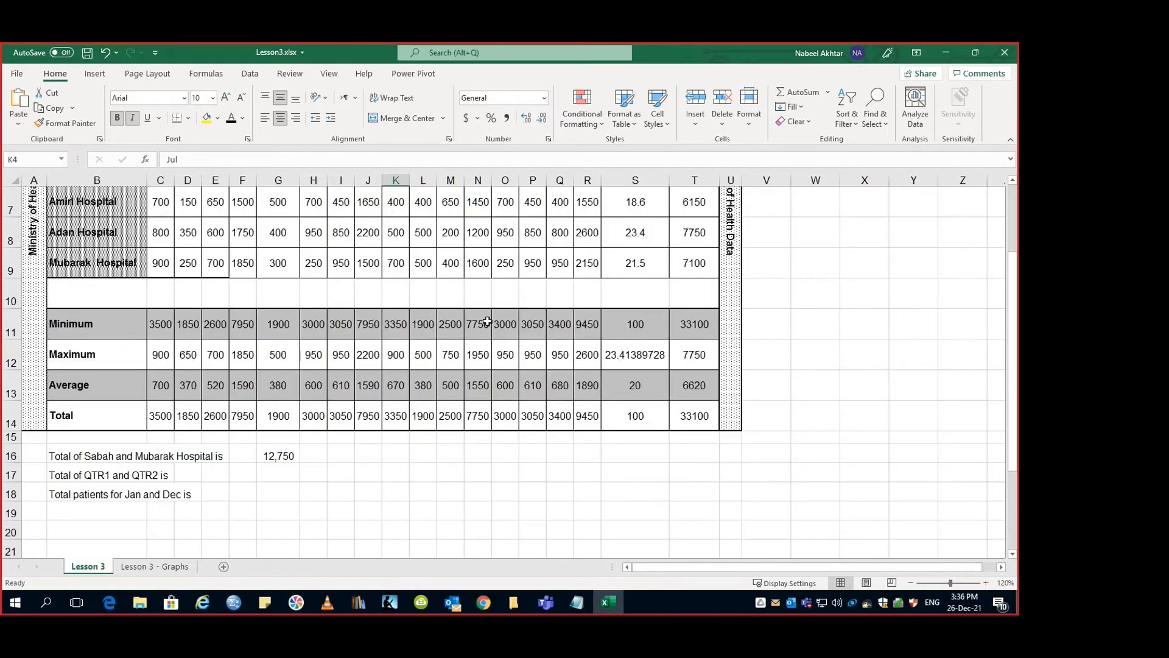
{"action": "scroll", "coordinate": [418, 326], "scroll_direction": "down", "scroll_amount": 2}
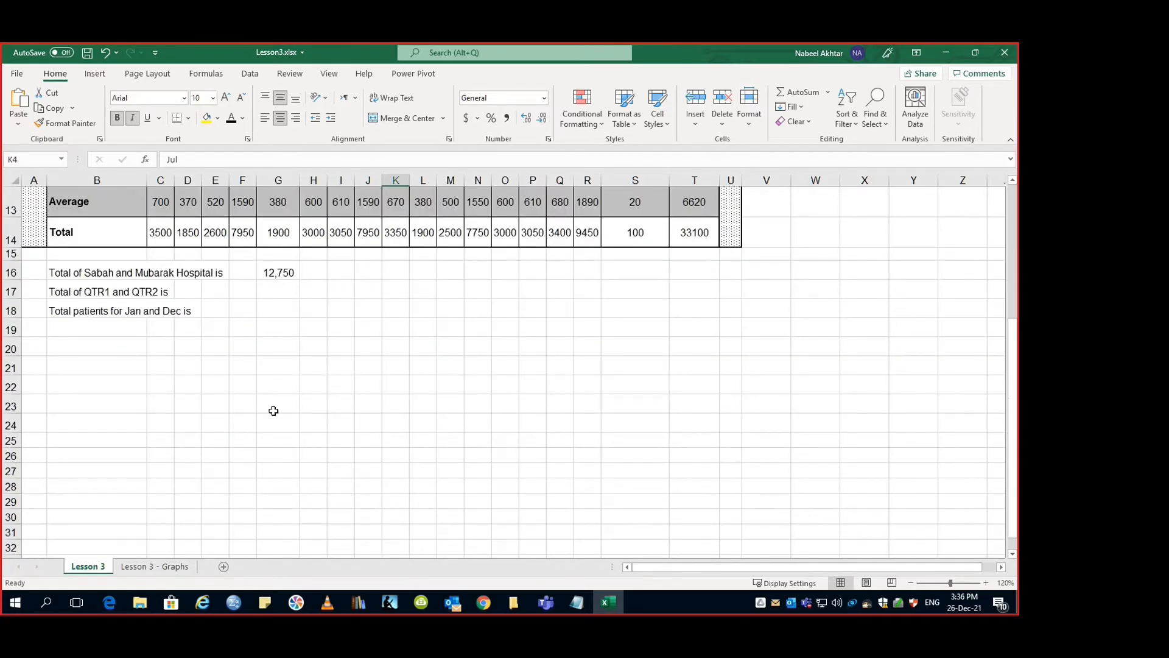
{"action": "scroll", "coordinate": [273, 411], "scroll_direction": "up", "scroll_amount": 4}
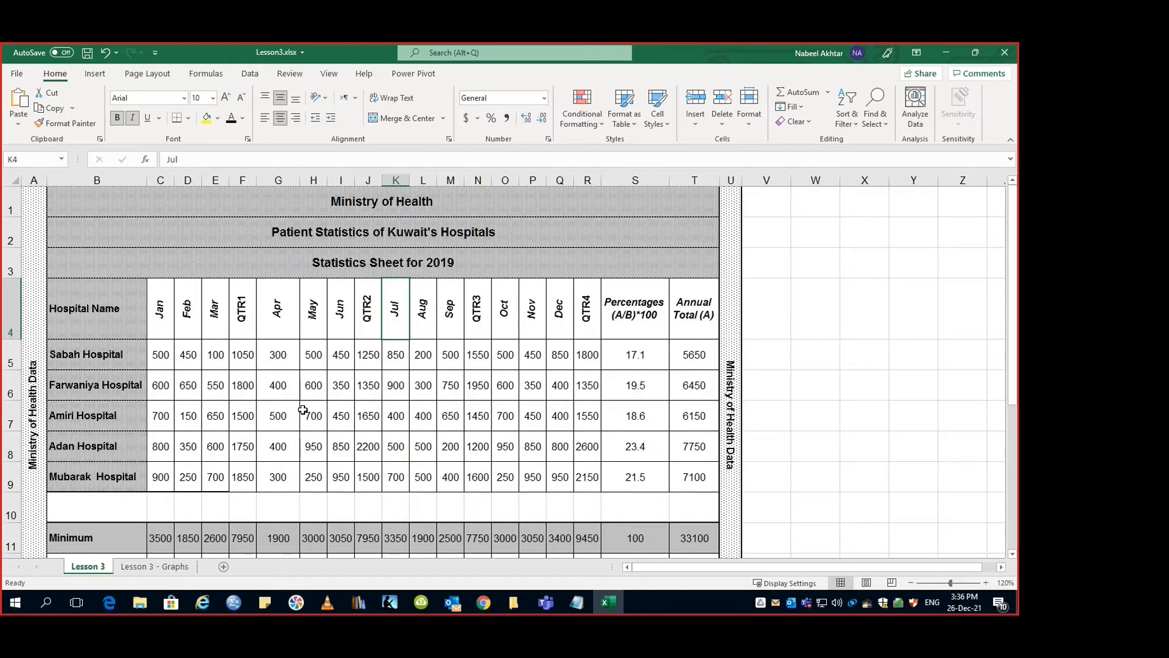
{"action": "scroll", "coordinate": [302, 409], "scroll_direction": "down", "scroll_amount": 2}
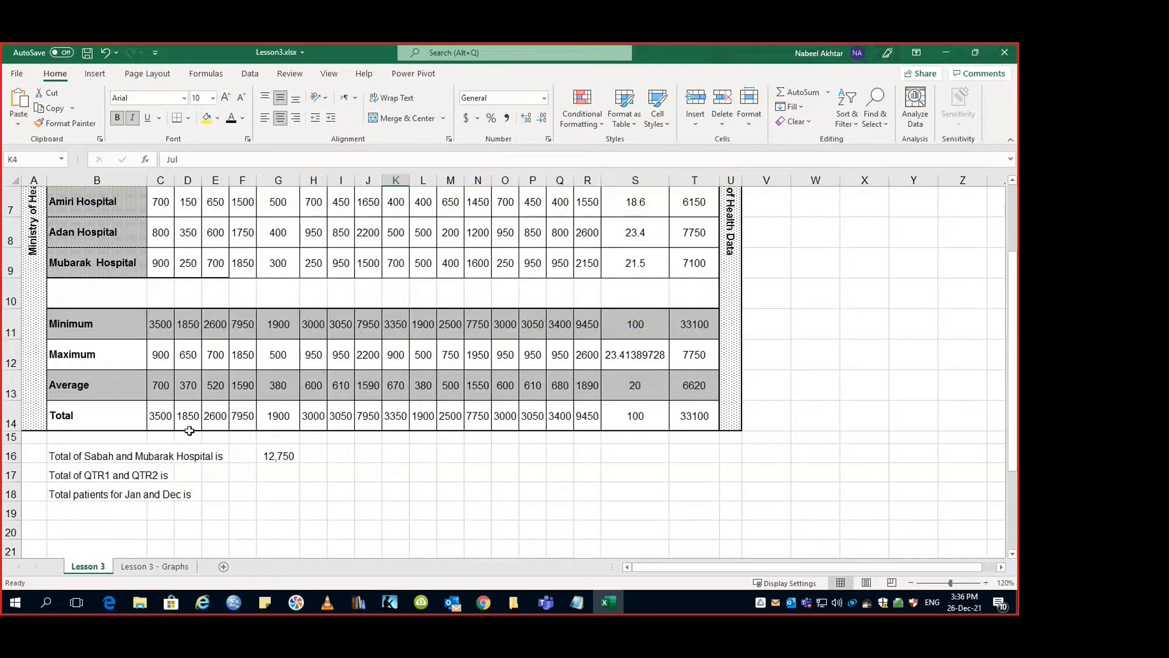
{"action": "left_click", "coordinate": [157, 570]}
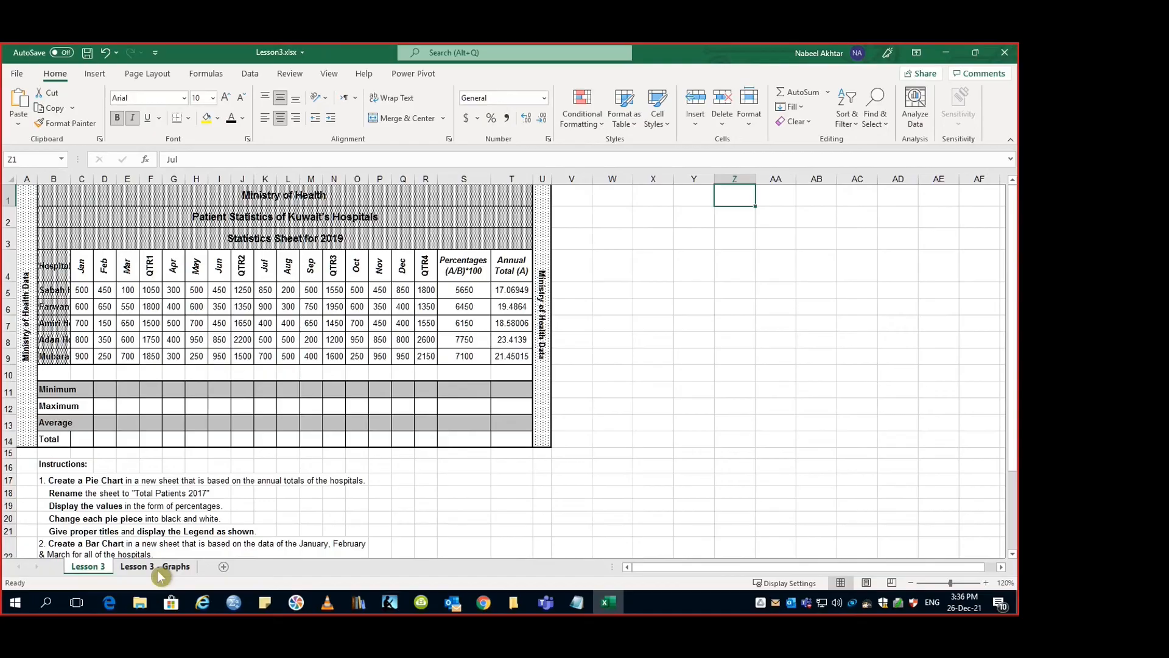
{"action": "left_click", "coordinate": [193, 493]}
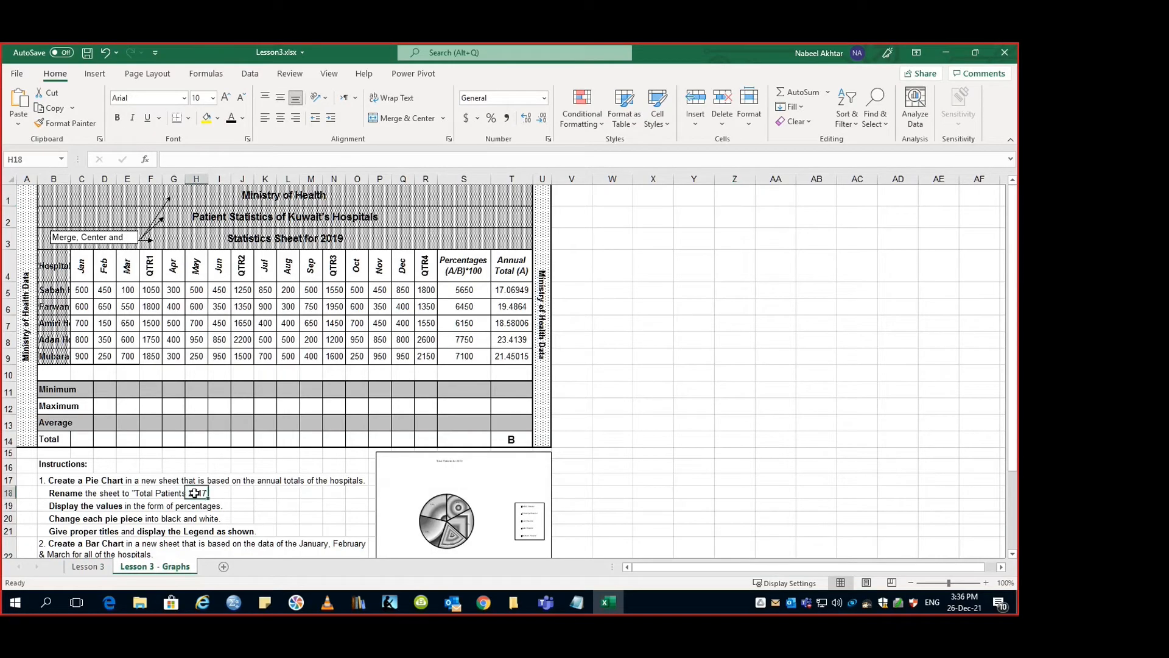
{"action": "scroll", "coordinate": [234, 486], "scroll_direction": "down", "scroll_amount": 2}
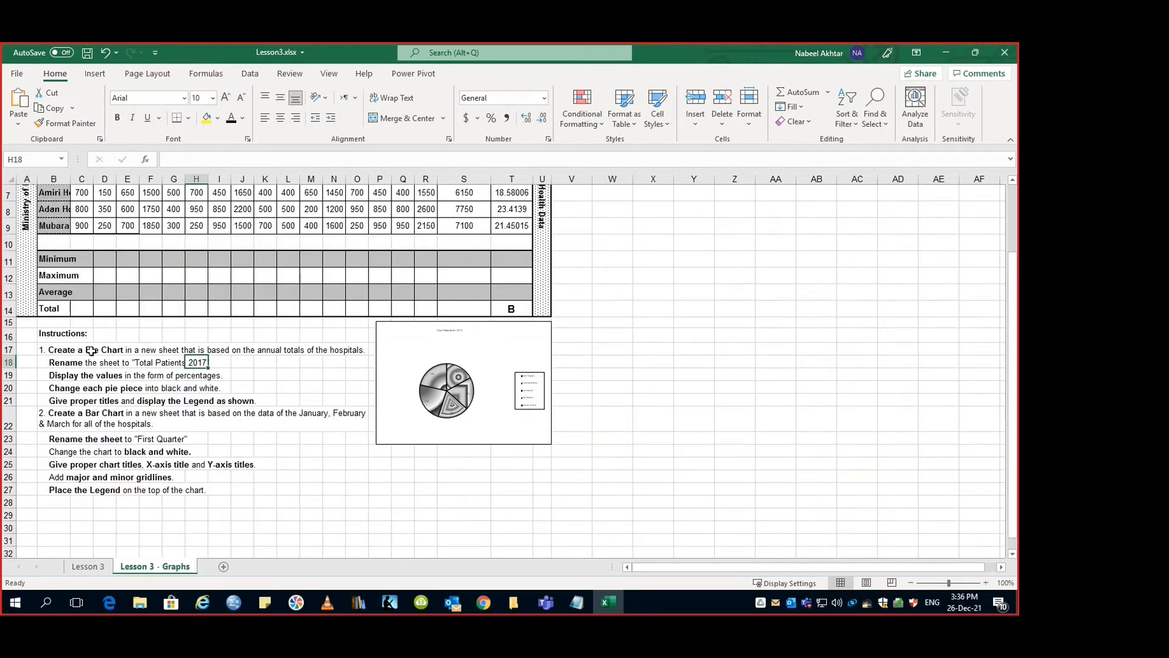
{"action": "left_click", "coordinate": [987, 583]}
{"action": "left_click", "coordinate": [986, 582]}
{"action": "left_click", "coordinate": [987, 583]}
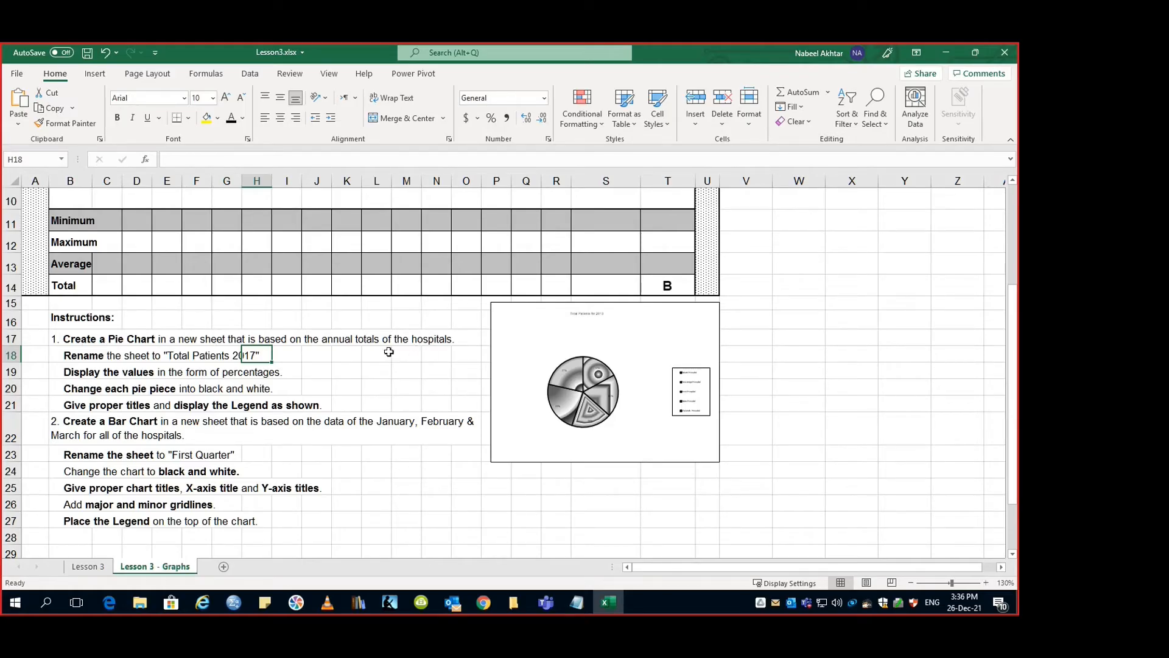
Widen column B on the Lesson 3 - Graphs sheet just enough to fit the full hospital names
{"action": "scroll", "coordinate": [388, 352], "scroll_direction": "up", "scroll_amount": 3}
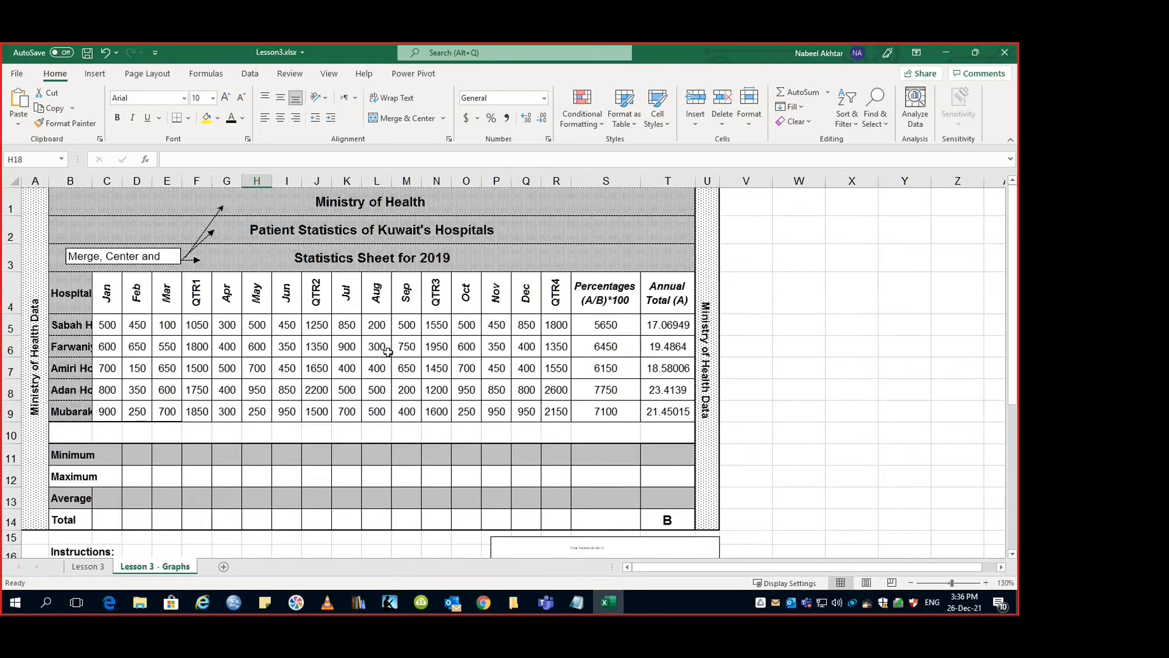
{"action": "double_click", "coordinate": [92, 181]}
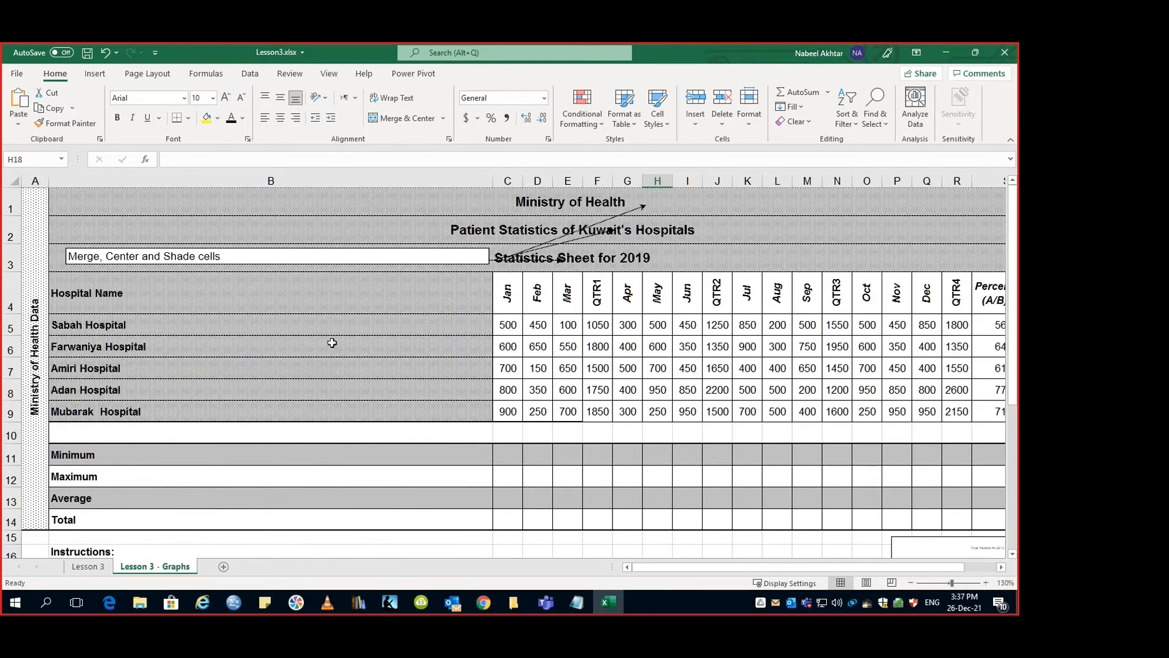
{"action": "scroll", "coordinate": [362, 352], "scroll_direction": "down", "scroll_amount": 1}
{"action": "scroll", "coordinate": [361, 353], "scroll_direction": "down", "scroll_amount": 2}
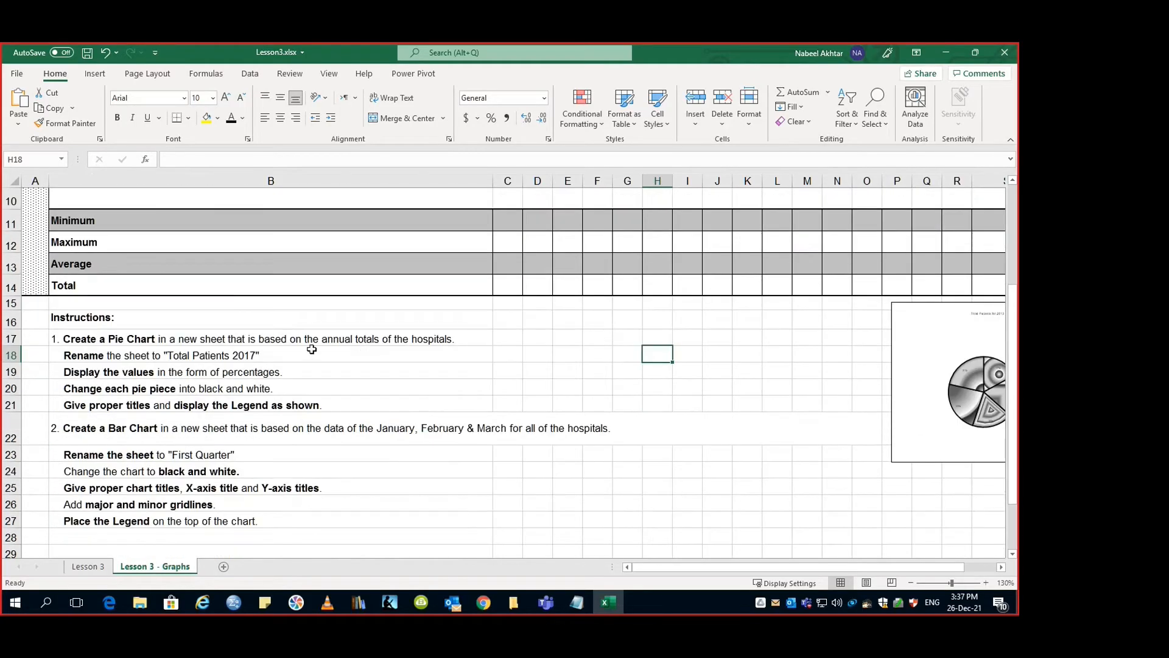
{"action": "scroll", "coordinate": [339, 377], "scroll_direction": "up", "scroll_amount": 4}
{"action": "left_click_drag", "start_coordinate": [492, 180], "coordinate": [162, 203]}
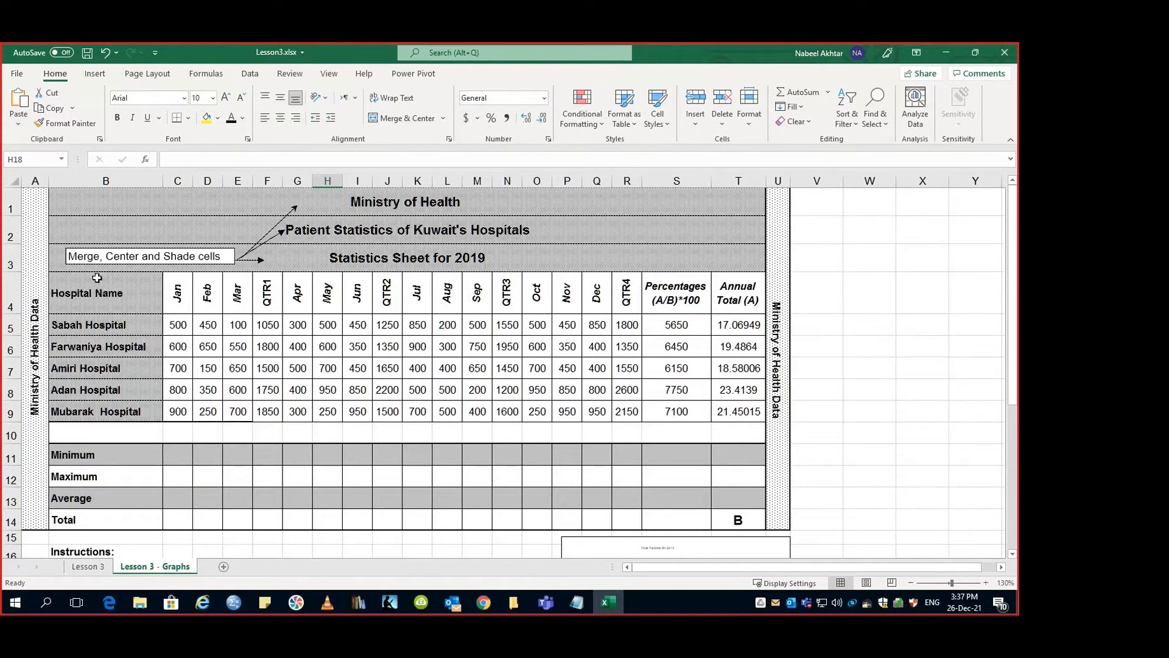
Insert a 2-D pie chart from the hospital names in B4:B9 and Annual Total (A) in T4:T9, and place it clear of the instructions
{"action": "left_click_drag", "start_coordinate": [95, 280], "coordinate": [100, 409]}
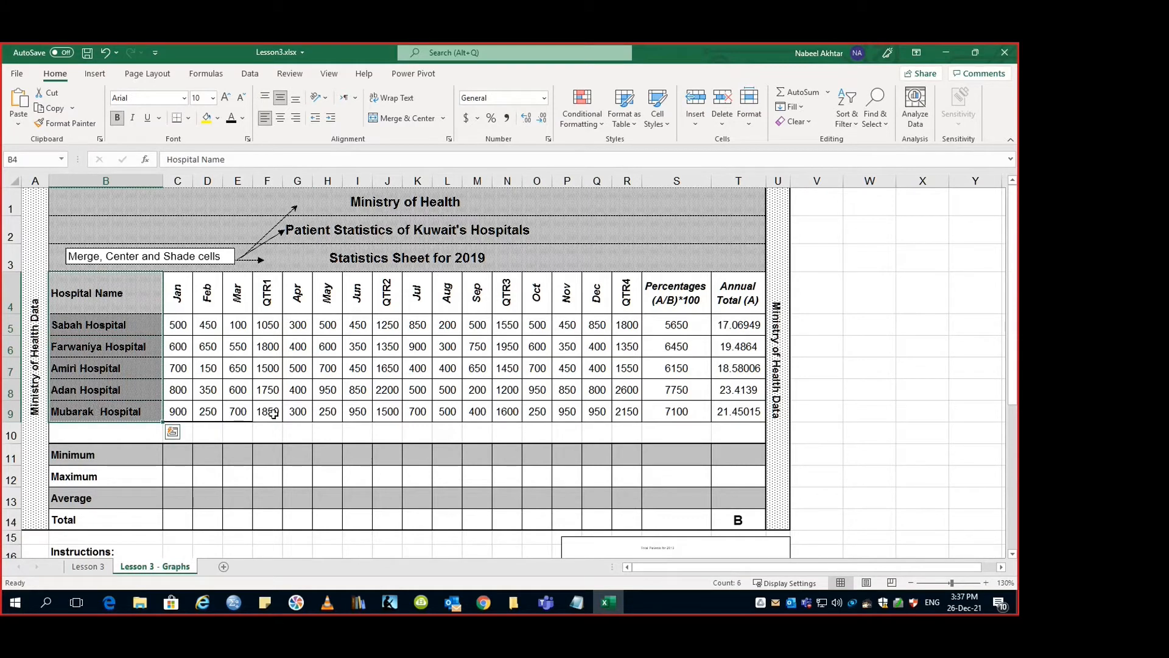
{"action": "left_click_drag", "start_coordinate": [737, 286], "coordinate": [738, 412]}
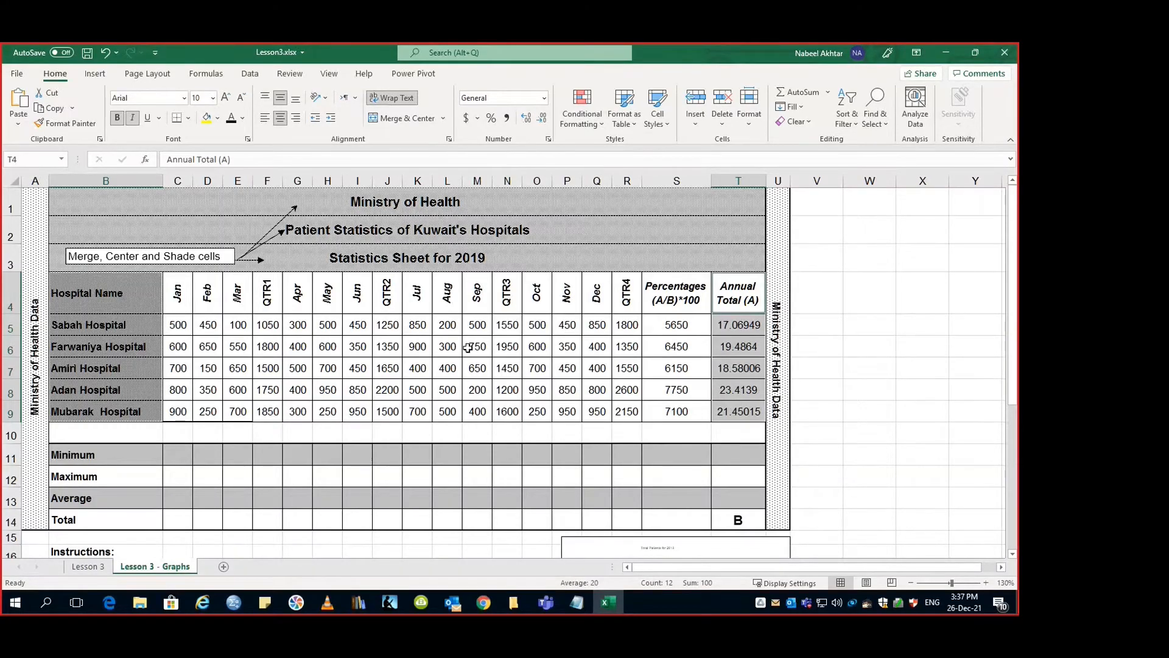
{"action": "scroll", "coordinate": [426, 362], "scroll_direction": "down", "scroll_amount": 2}
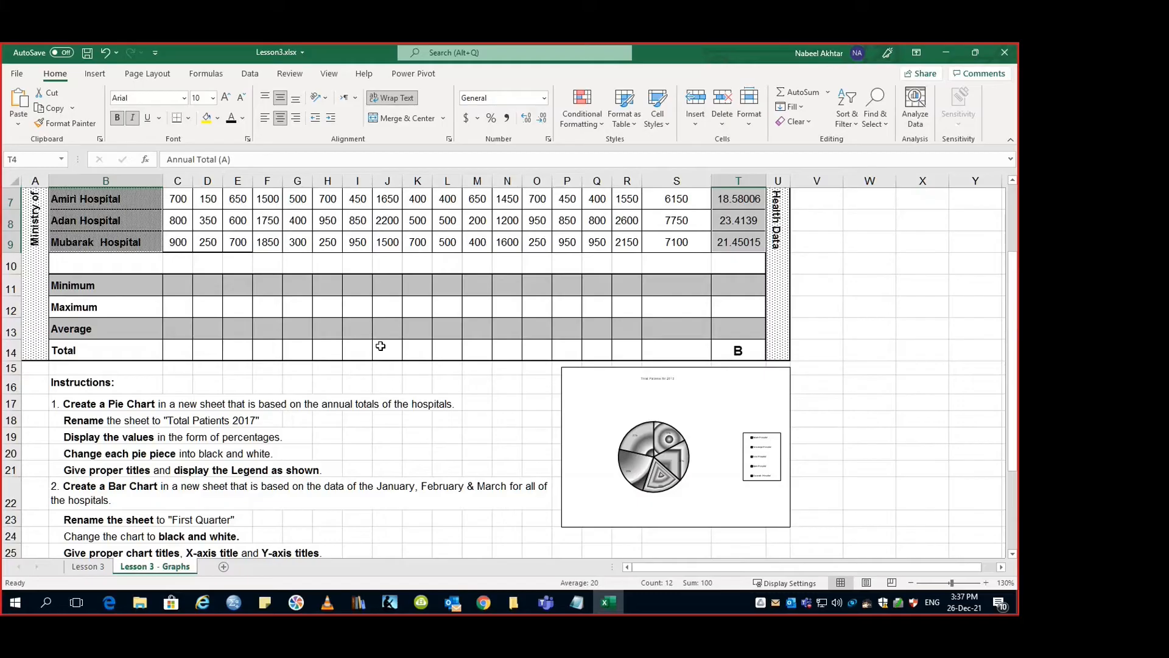
{"action": "left_click", "coordinate": [96, 76]}
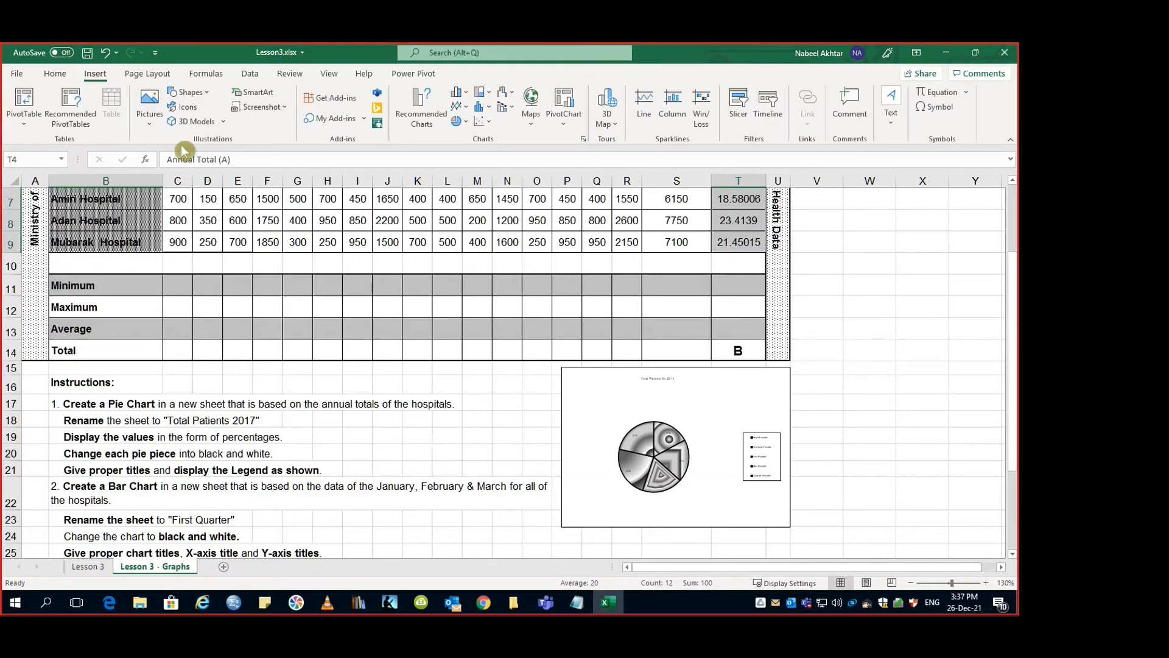
{"action": "left_click", "coordinate": [466, 121]}
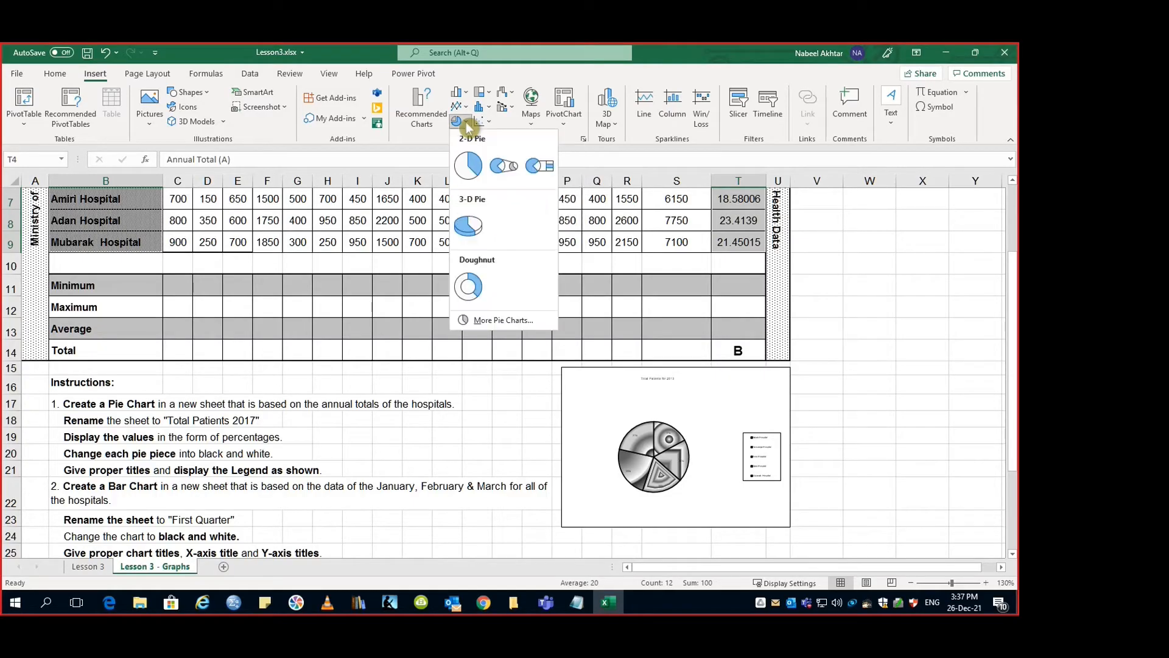
{"action": "left_click", "coordinate": [472, 171]}
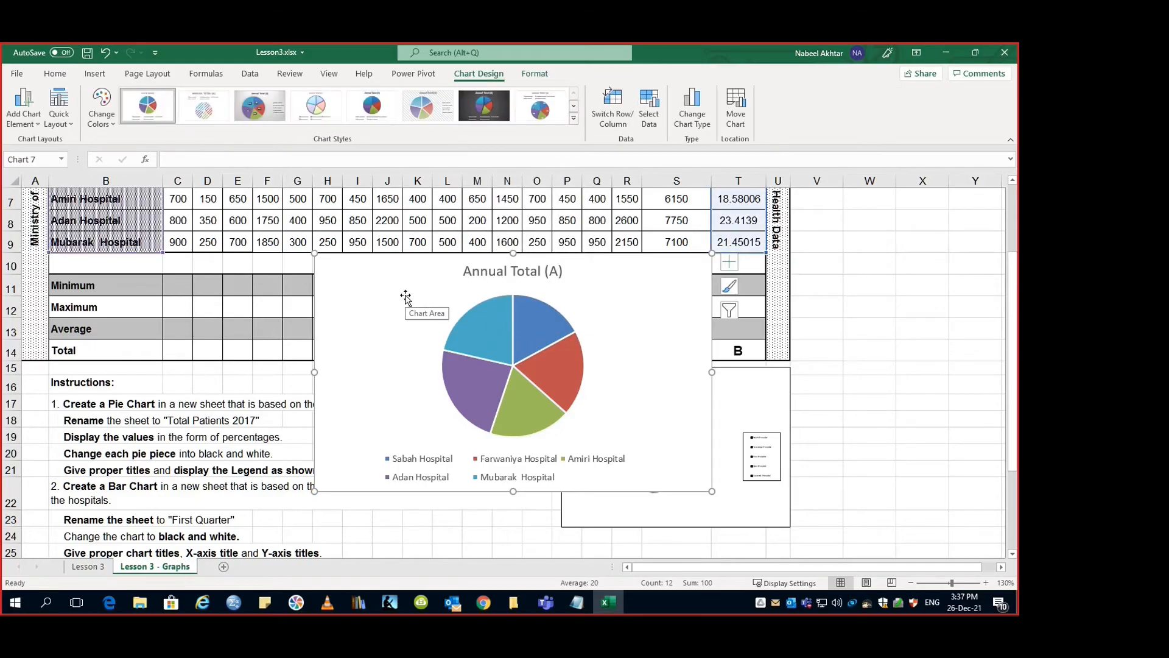
{"action": "mouse_move", "coordinate": [406, 297]}
{"action": "left_mouse_down"}
{"action": "mouse_move", "coordinate": [522, 280]}
{"action": "mouse_move", "coordinate": [537, 258]}
{"action": "left_mouse_up"}
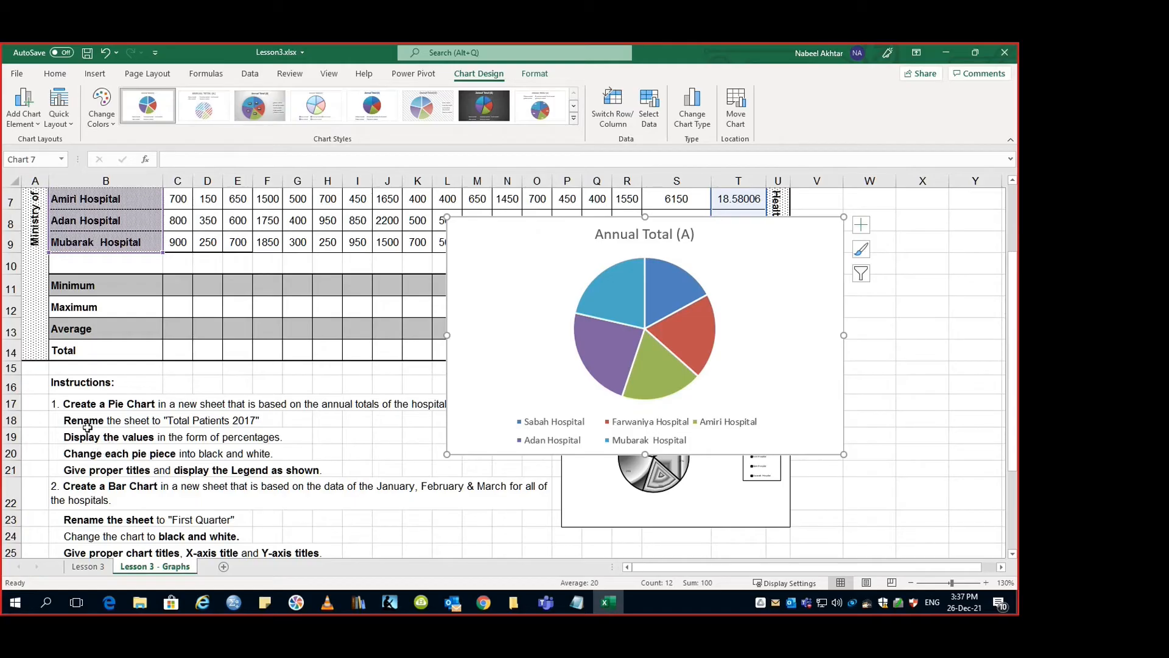
Move the Annual Total pie chart to a new chart sheet named Chart1
{"action": "left_click", "coordinate": [226, 422]}
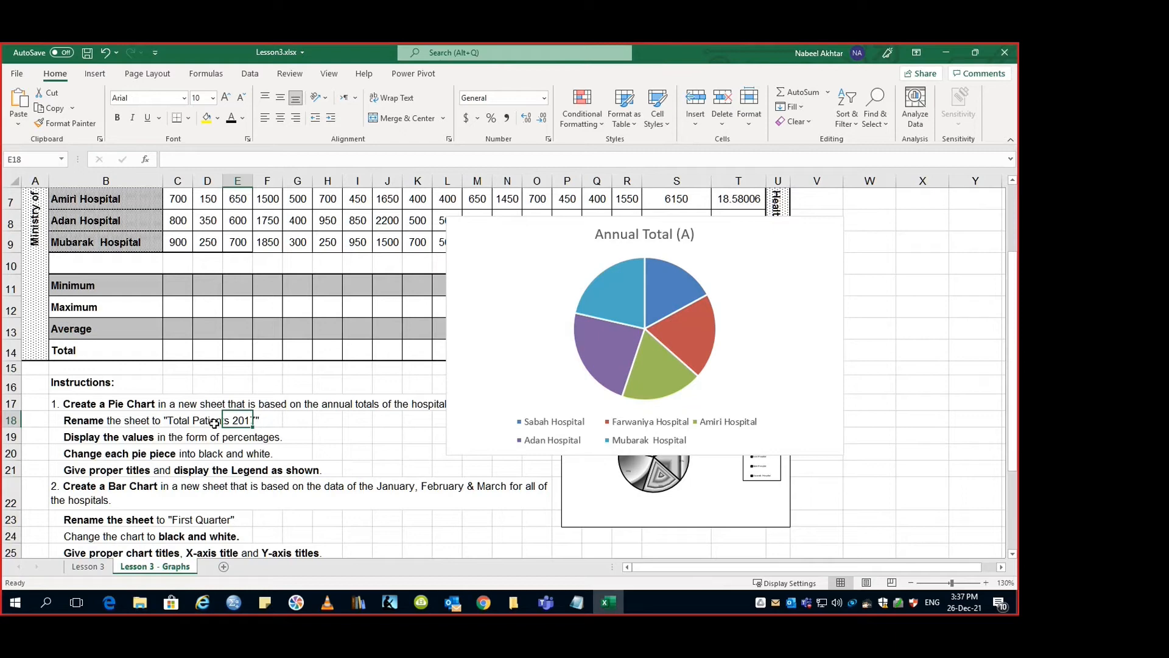
{"action": "left_click", "coordinate": [88, 420]}
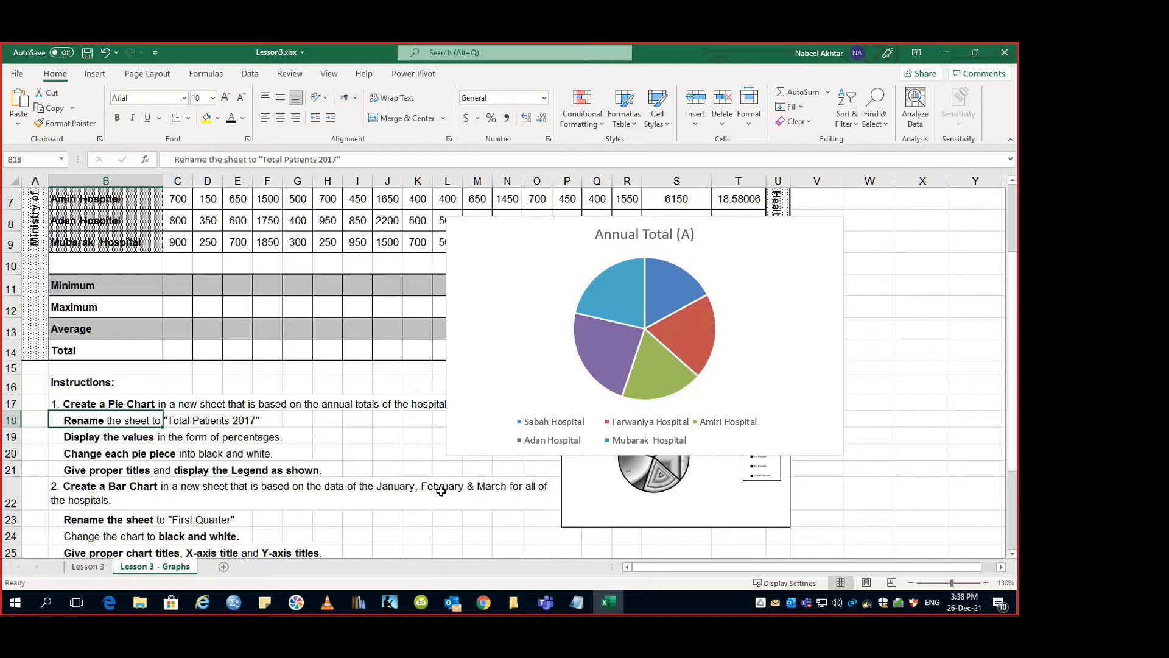
{"action": "left_click", "coordinate": [509, 308]}
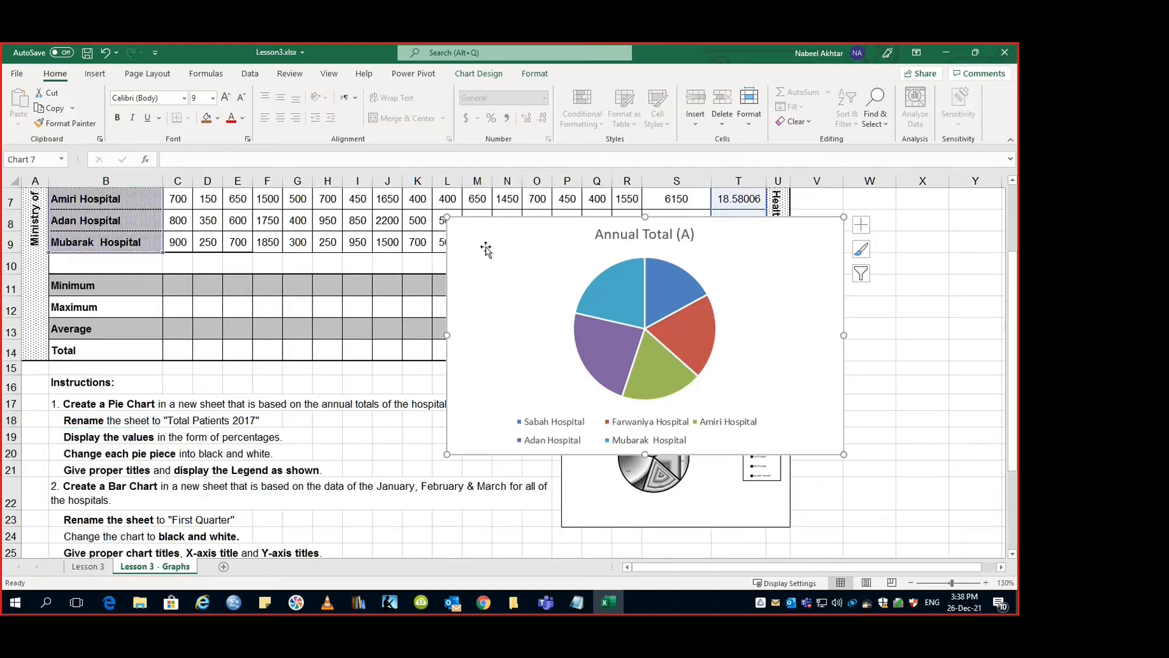
{"action": "left_click", "coordinate": [481, 74]}
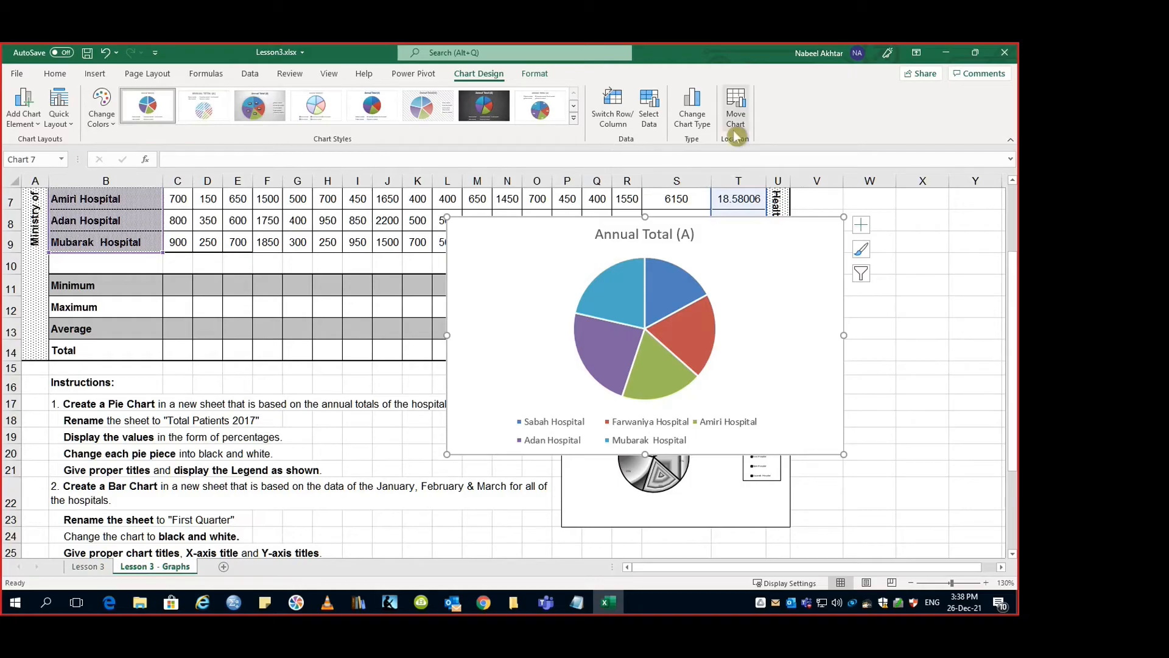
{"action": "left_click", "coordinate": [736, 109]}
{"action": "left_click_drag", "start_coordinate": [532, 413], "coordinate": [522, 255]}
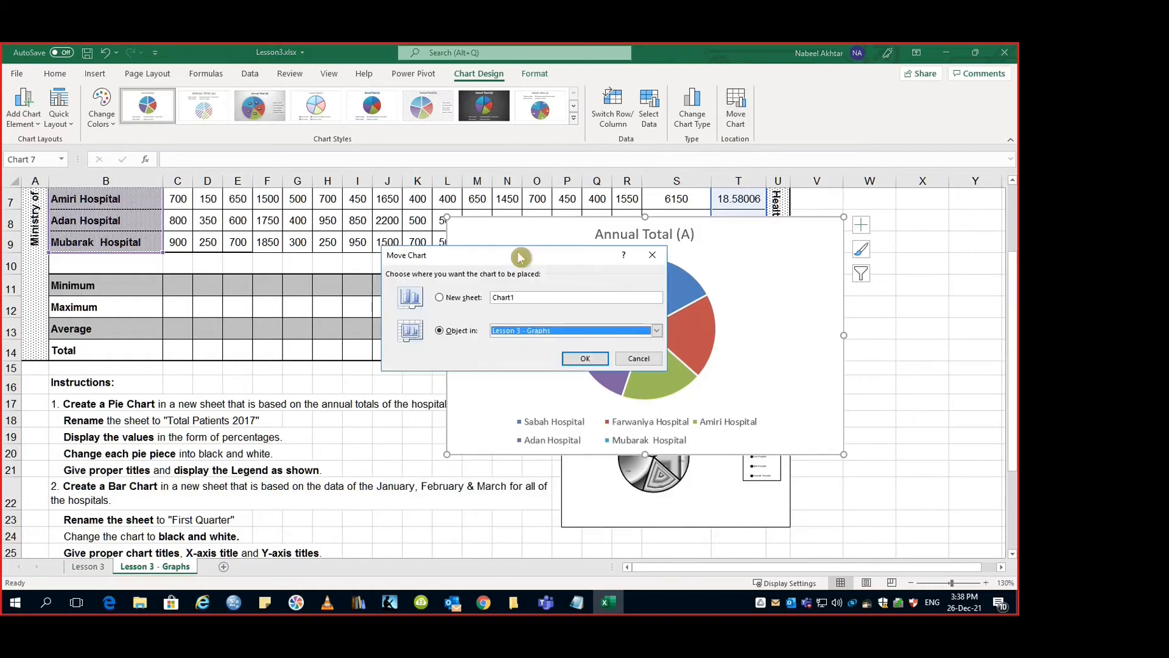
{"action": "left_click", "coordinate": [462, 299]}
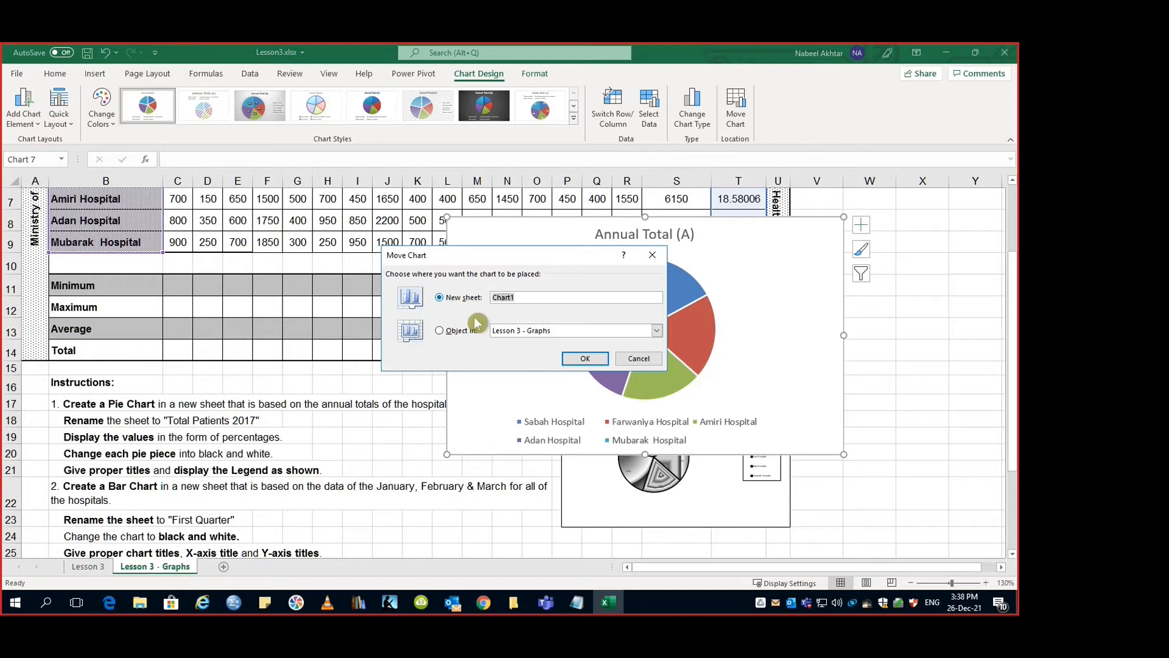
{"action": "left_click", "coordinate": [578, 359]}
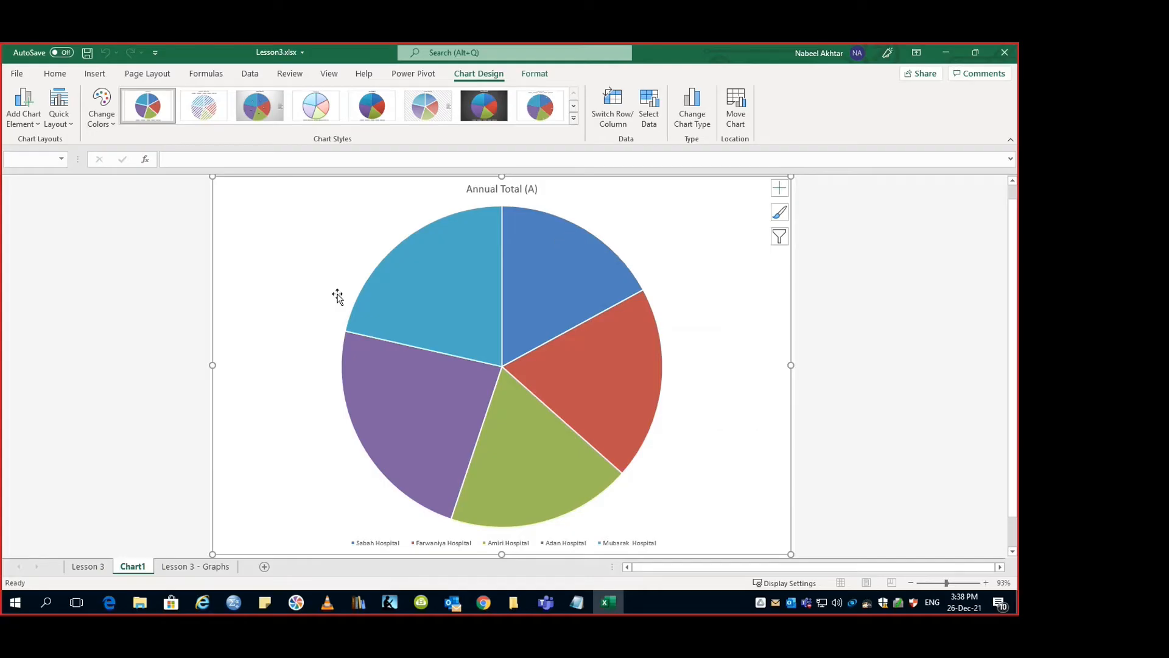
Enlarge the pie chart's title to 28 pt and make it bold
{"action": "mouse_move", "coordinate": [370, 386]}
{"action": "left_click", "coordinate": [509, 189]}
{"action": "left_click", "coordinate": [54, 74]}
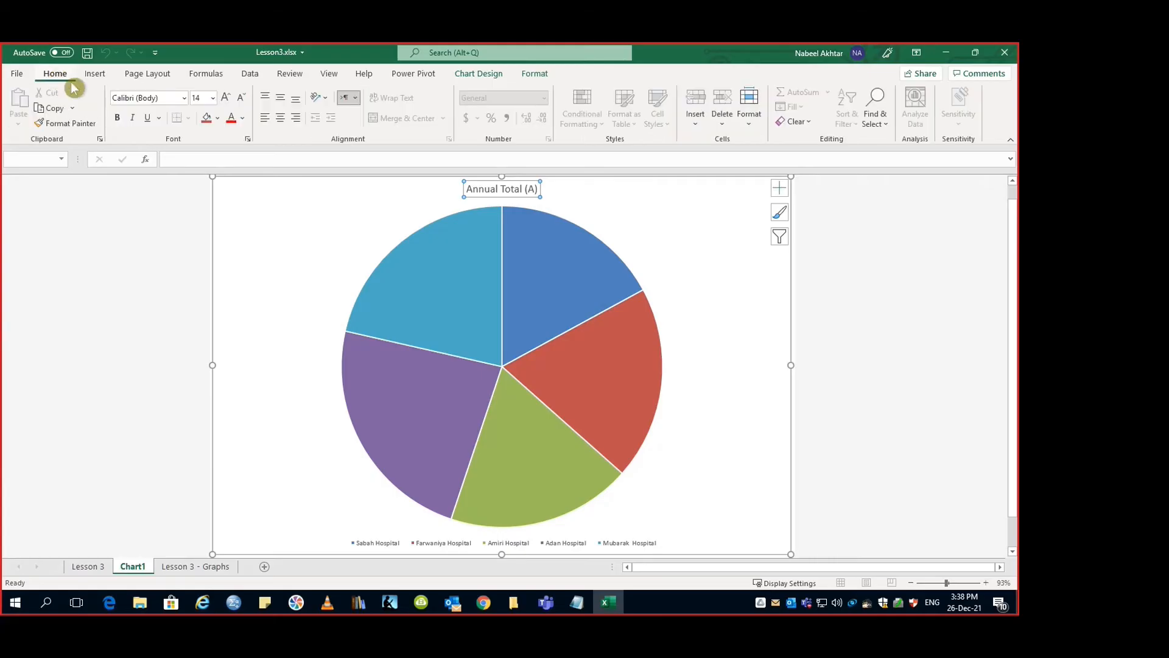
{"action": "left_click", "coordinate": [226, 99]}
{"action": "left_click", "coordinate": [226, 99]}
{"action": "left_click", "coordinate": [226, 99]}
{"action": "left_click", "coordinate": [226, 99]}
{"action": "left_click", "coordinate": [226, 99]}
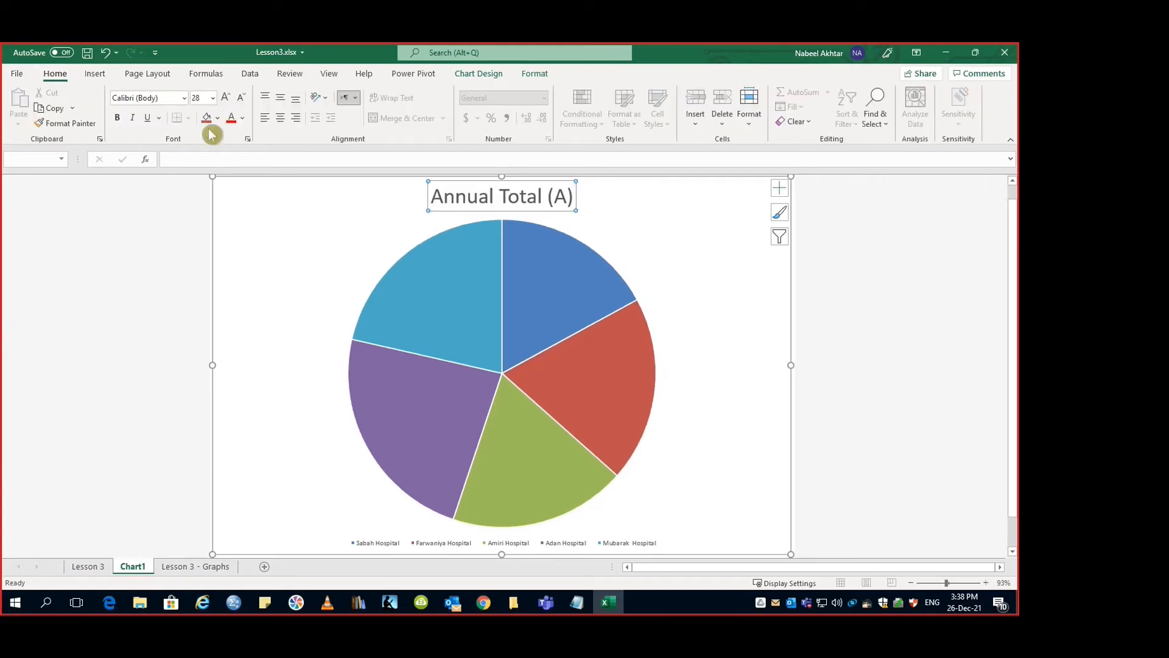
{"action": "left_click", "coordinate": [117, 119]}
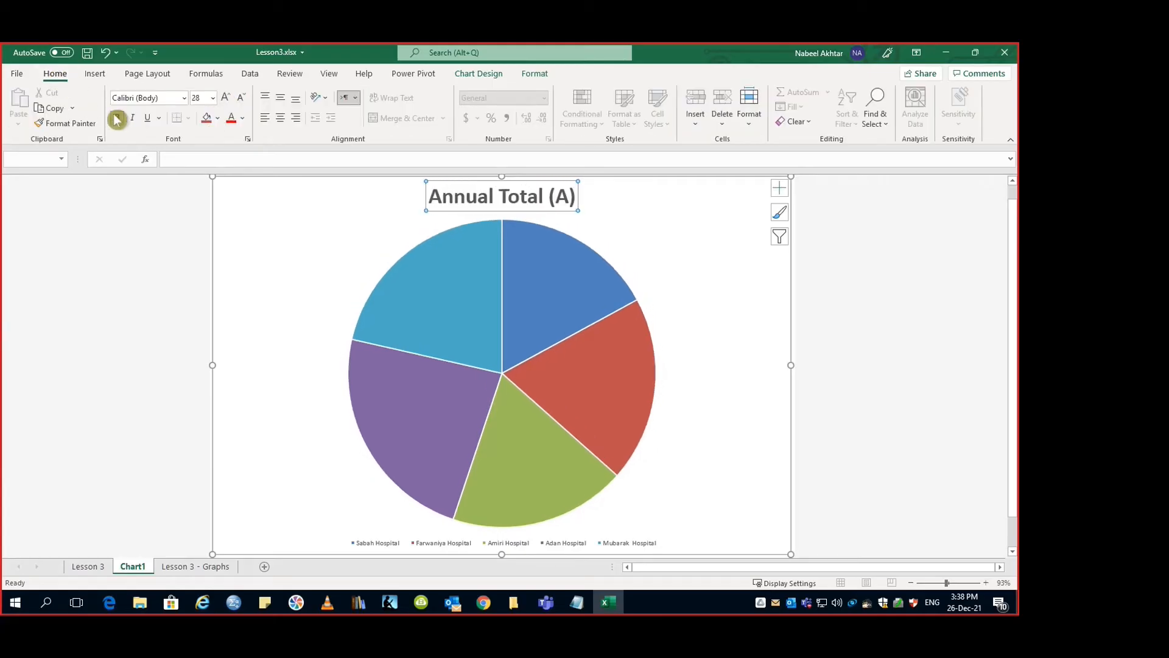
Reduce the chart title's font size to 16 pt, check the sample chart on Lesson 3 - Graphs and return to Chart1
{"action": "left_click", "coordinate": [242, 99]}
{"action": "left_click", "coordinate": [242, 99]}
{"action": "left_click", "coordinate": [241, 99]}
{"action": "left_click", "coordinate": [241, 100]}
{"action": "left_click", "coordinate": [241, 99]}
{"action": "left_click", "coordinate": [242, 99]}
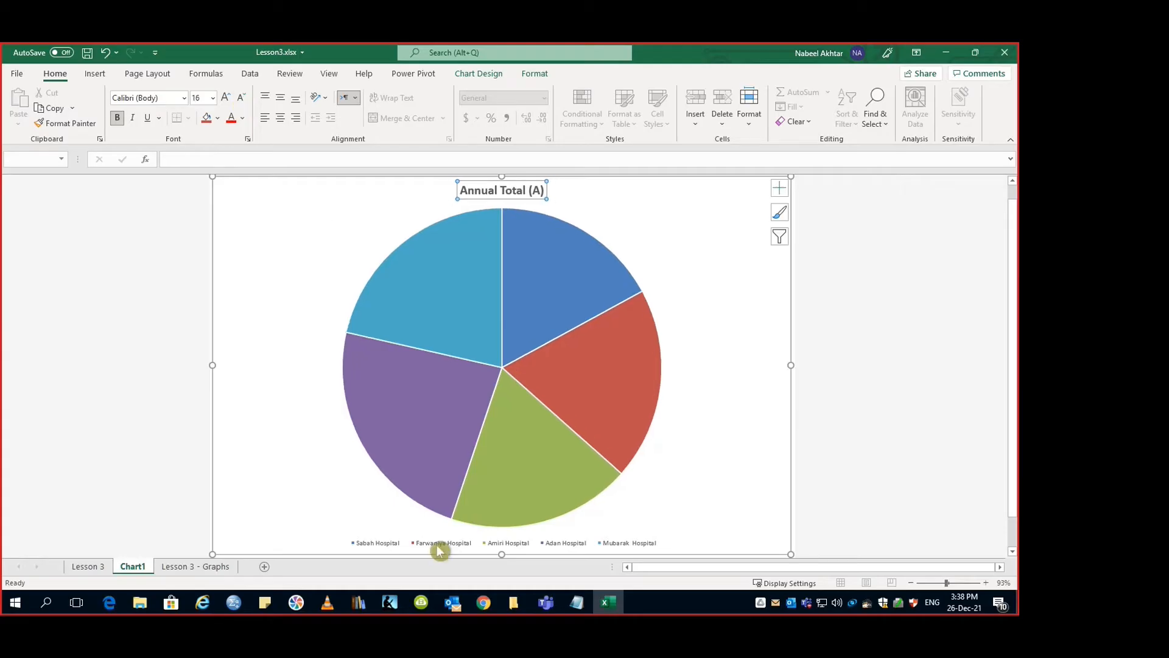
{"action": "left_click", "coordinate": [210, 567]}
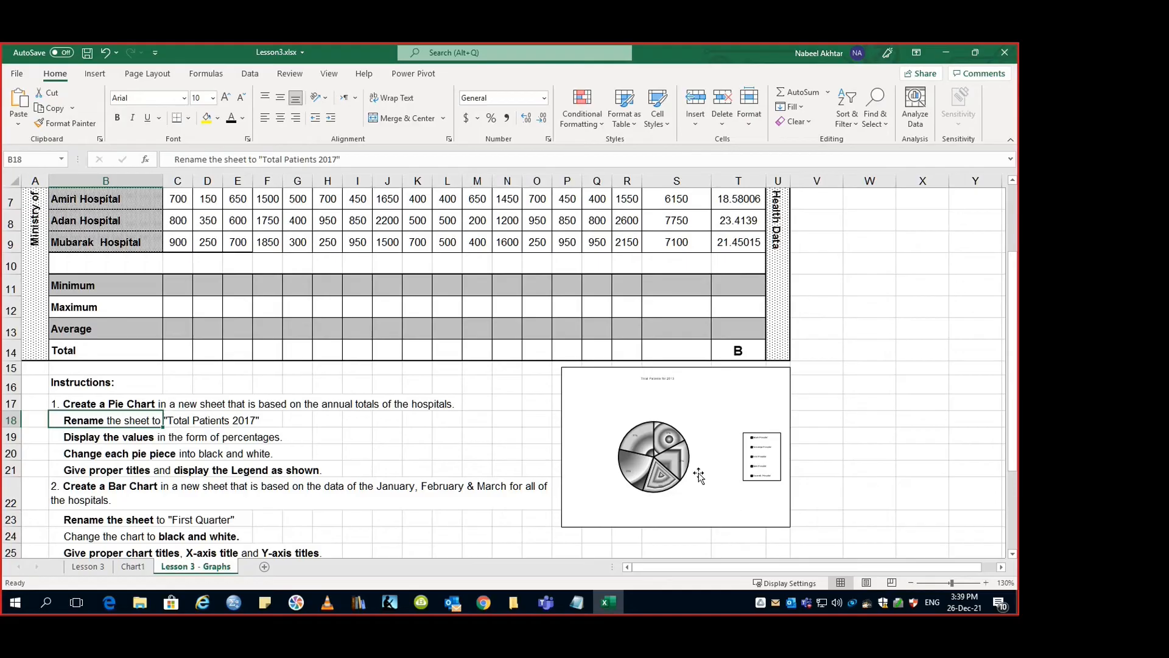
{"action": "left_click", "coordinate": [133, 567]}
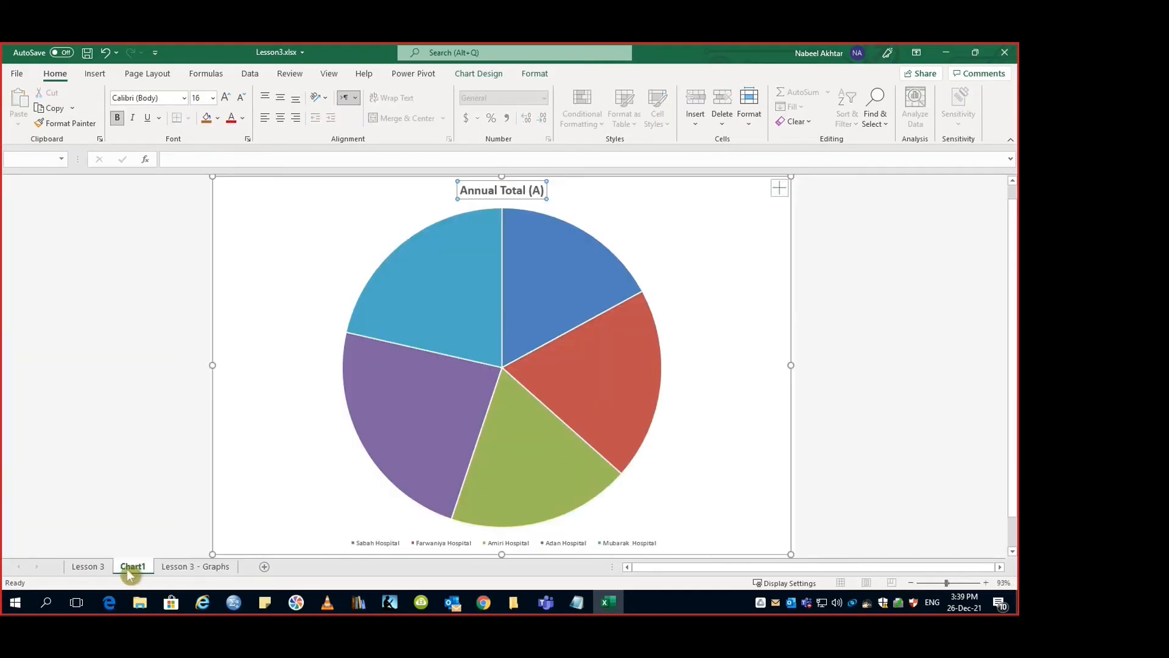
Place the Annual Total (A) pie chart's legend on the right side of the chart
{"action": "left_click", "coordinate": [269, 359]}
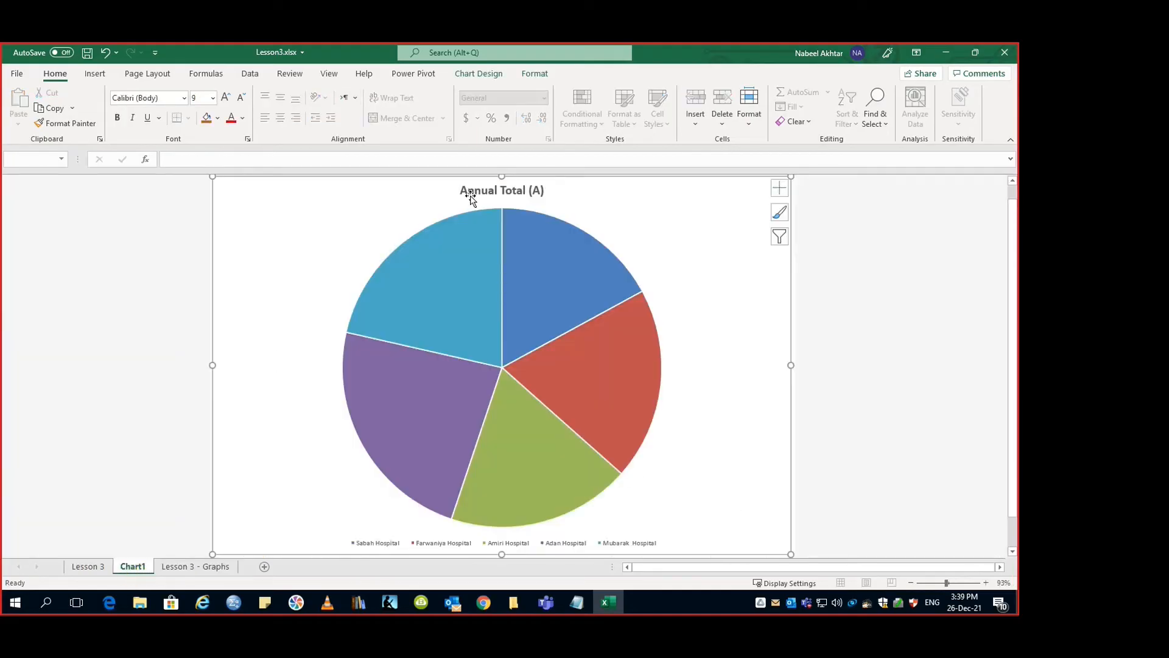
{"action": "left_click", "coordinate": [480, 73]}
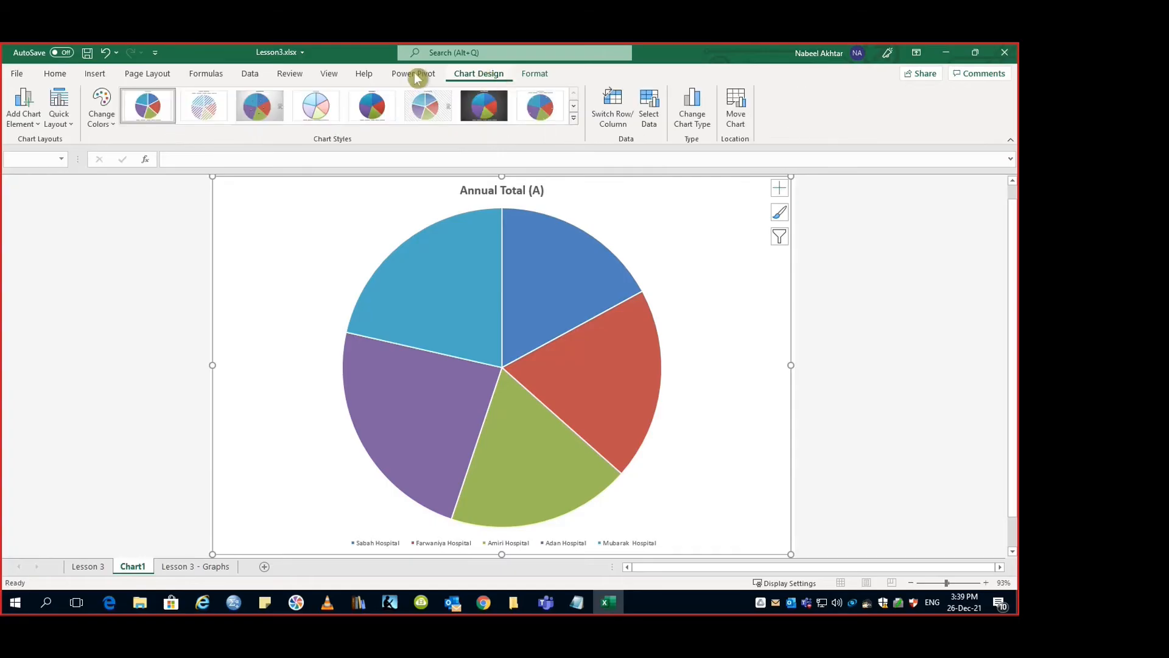
{"action": "left_click", "coordinate": [36, 123]}
{"action": "mouse_move", "coordinate": [57, 195]}
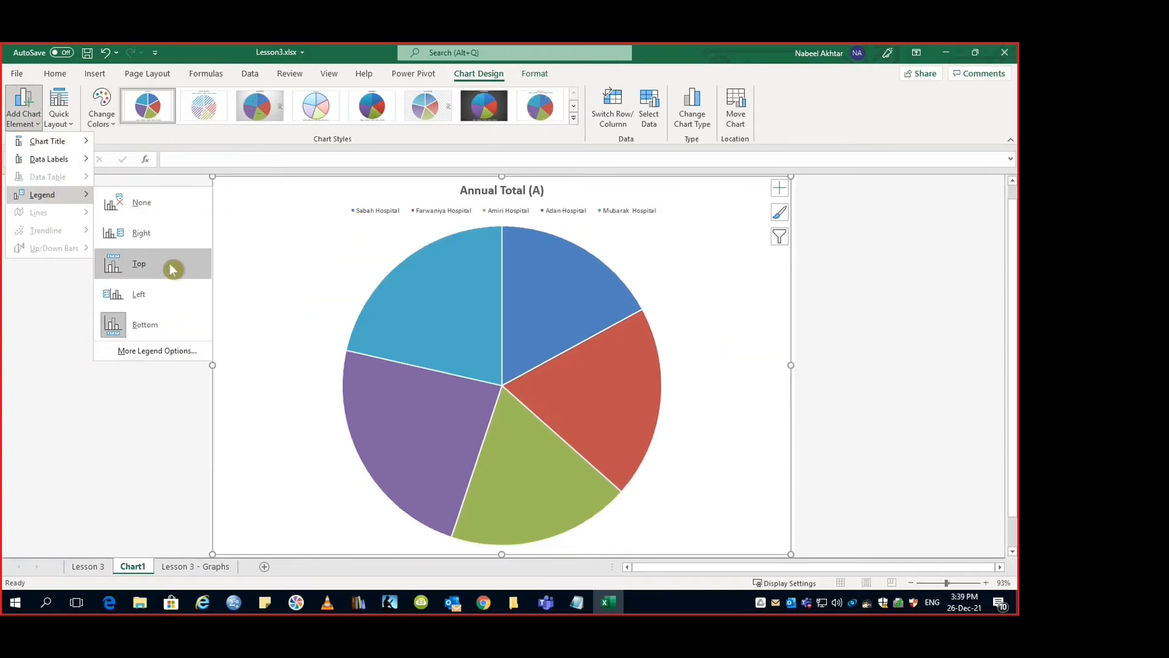
{"action": "left_click", "coordinate": [166, 235]}
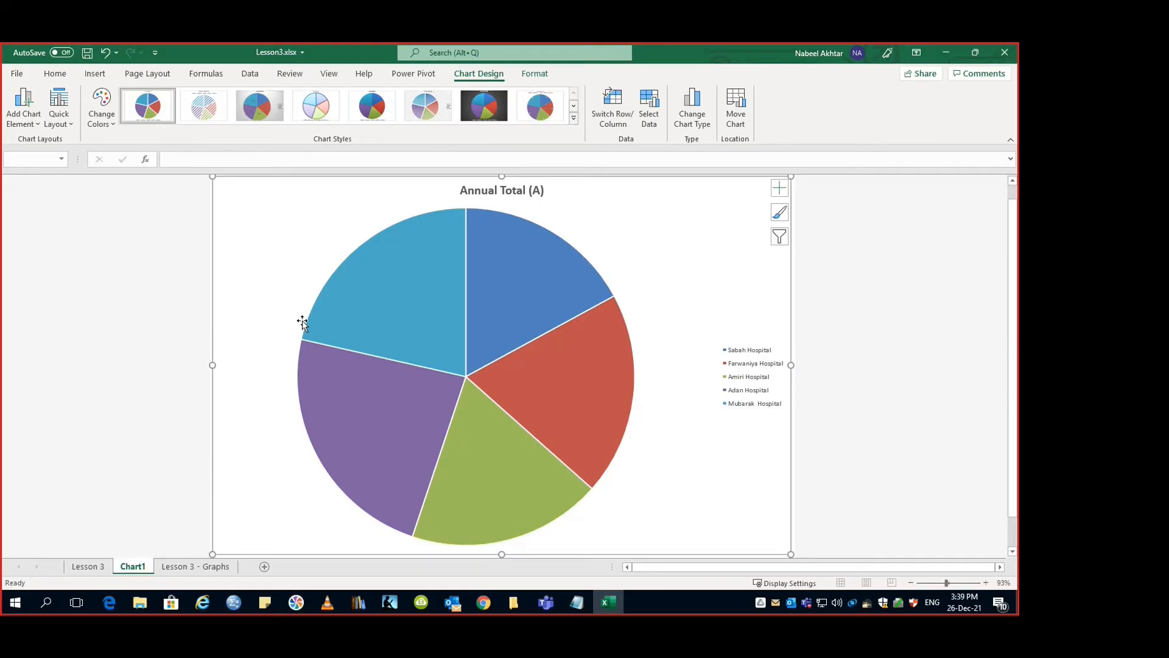
Add data labels to the pie slices and open the data label formatting options
{"action": "mouse_move", "coordinate": [444, 288]}
{"action": "left_click", "coordinate": [38, 126]}
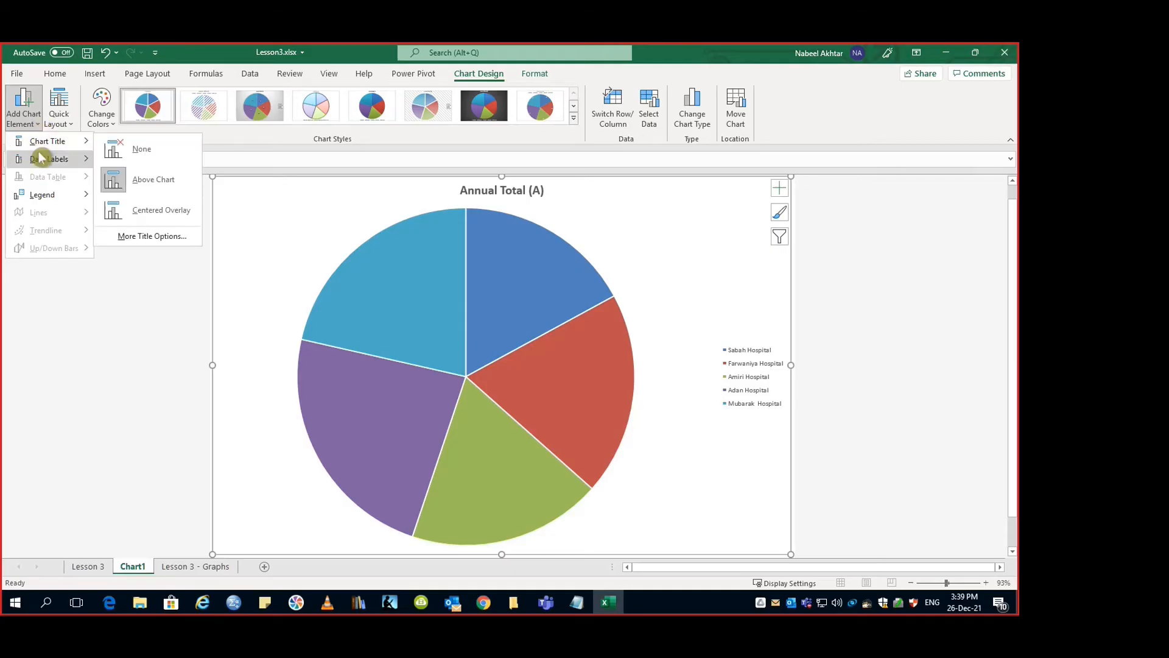
{"action": "mouse_move", "coordinate": [53, 161]}
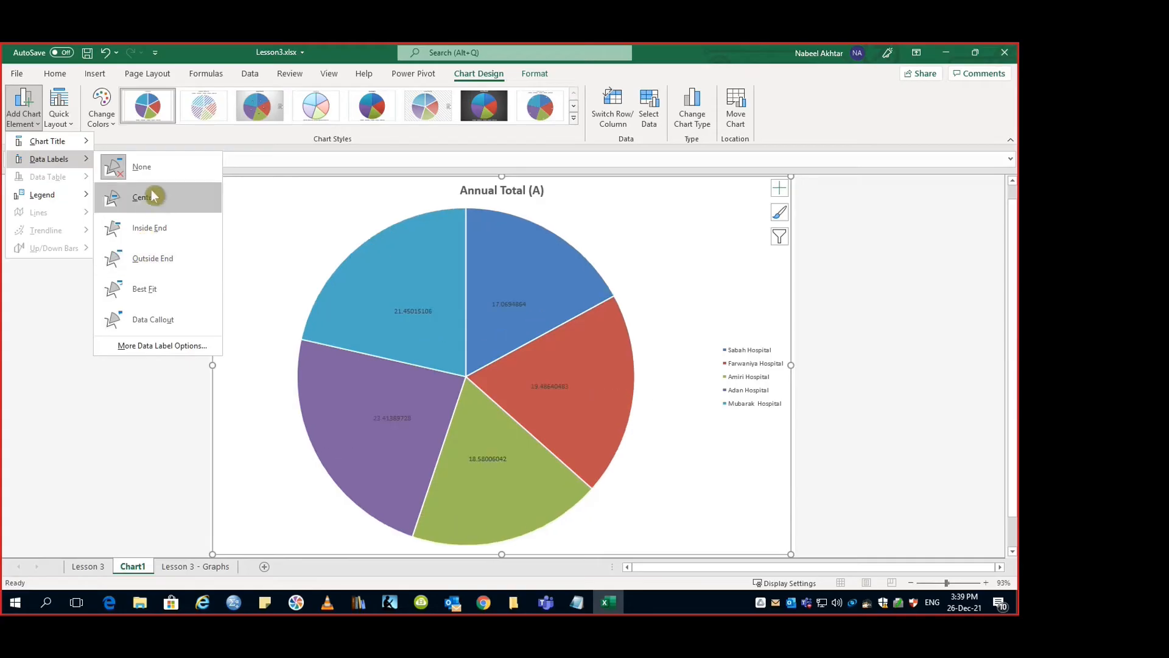
{"action": "left_click", "coordinate": [183, 351]}
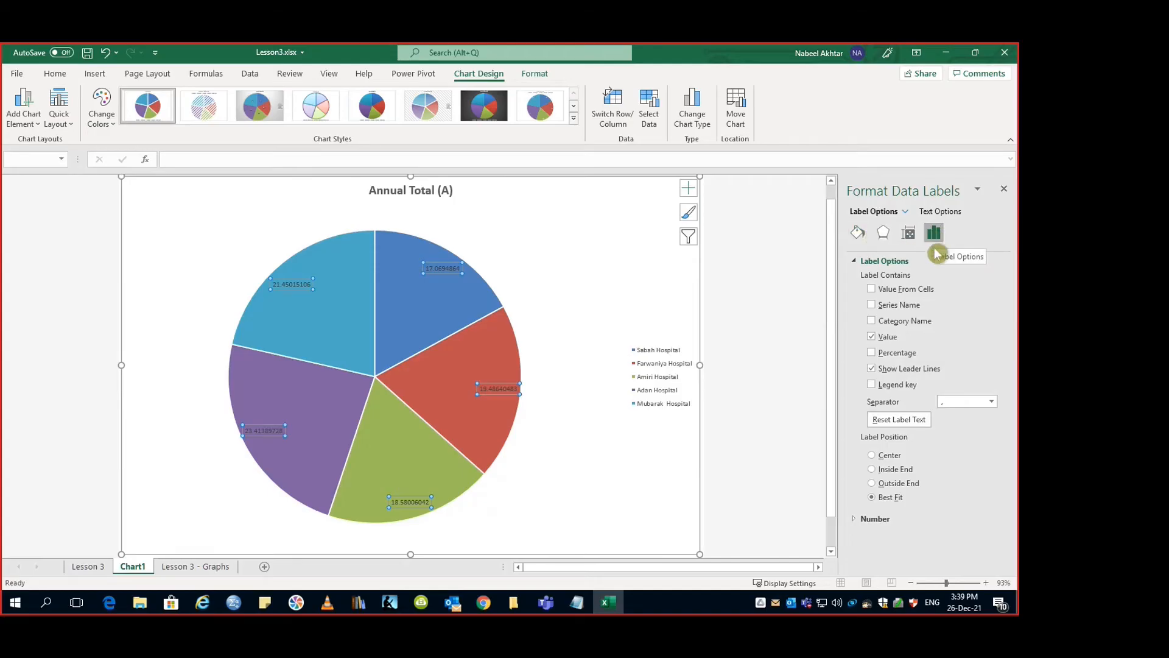
{"action": "left_click", "coordinate": [875, 291]}
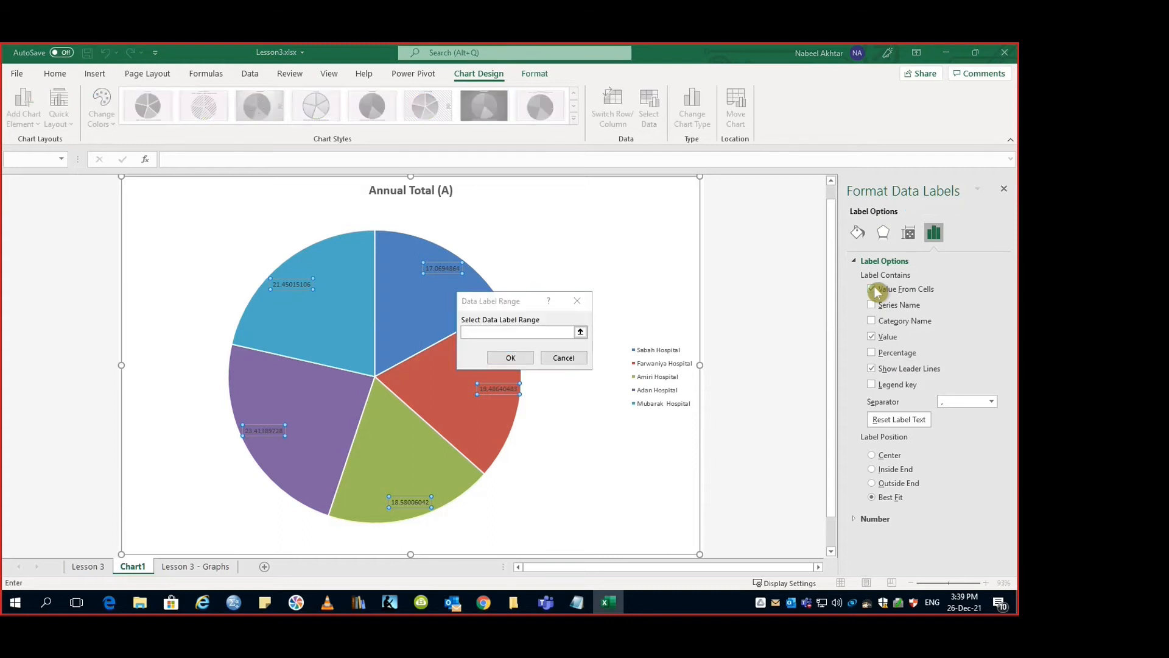
{"action": "left_click", "coordinate": [577, 301]}
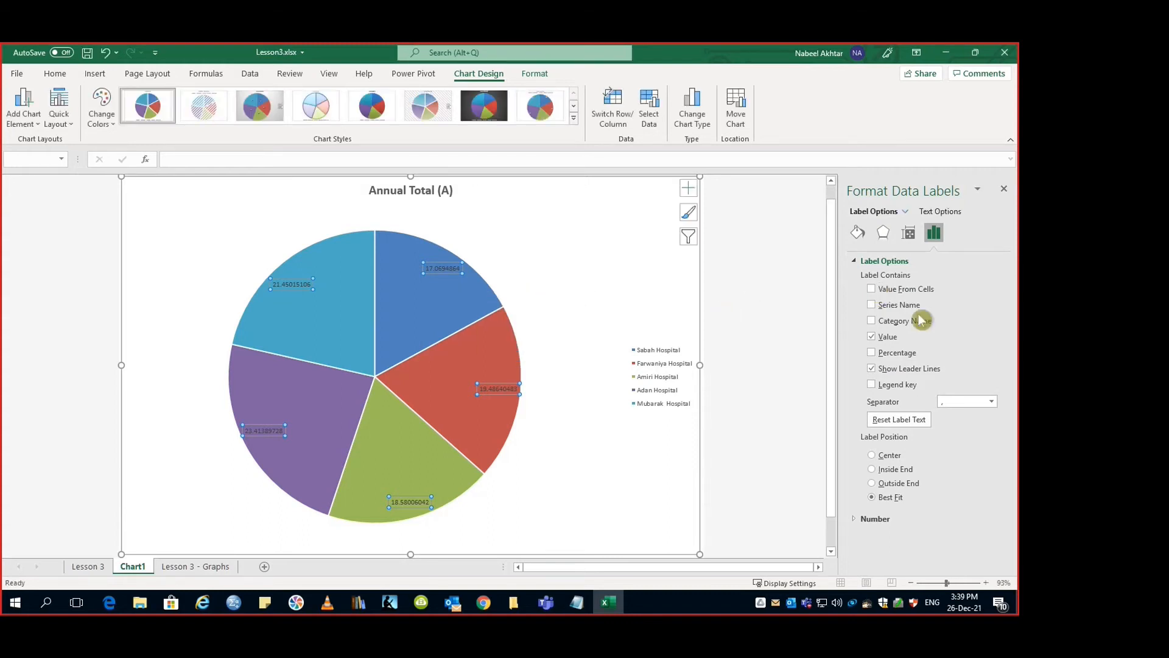
{"action": "left_click", "coordinate": [903, 305]}
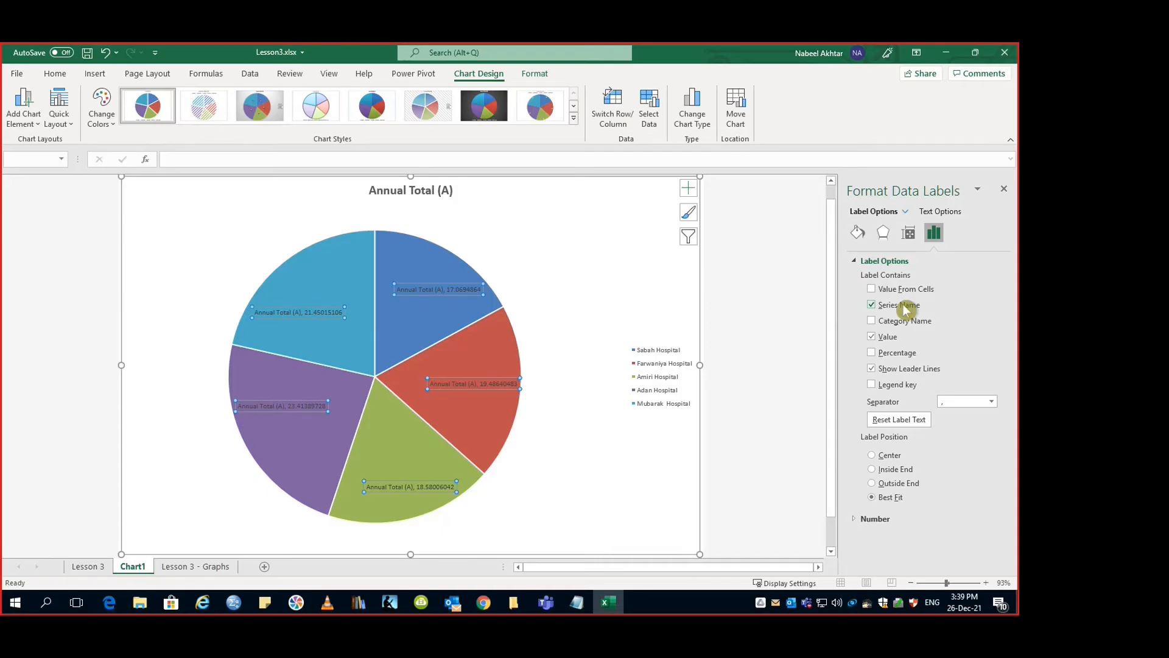
{"action": "left_click", "coordinate": [903, 304]}
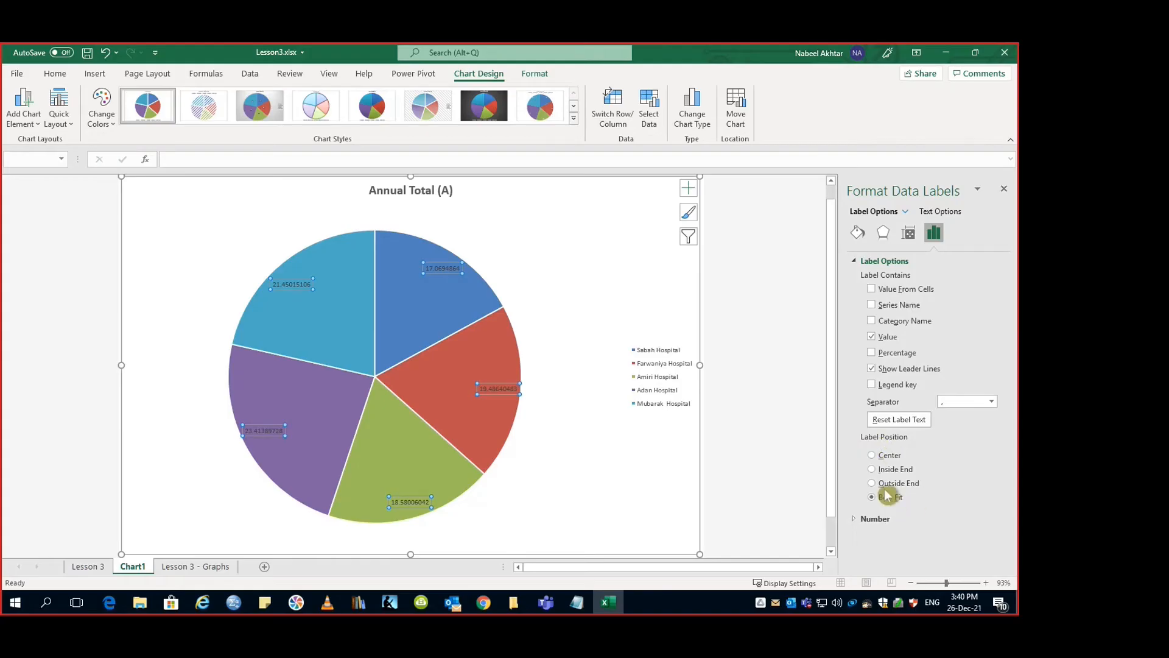
Position the data labels at Outside End and have them show category name and percentage instead of value
{"action": "left_click", "coordinate": [872, 482]}
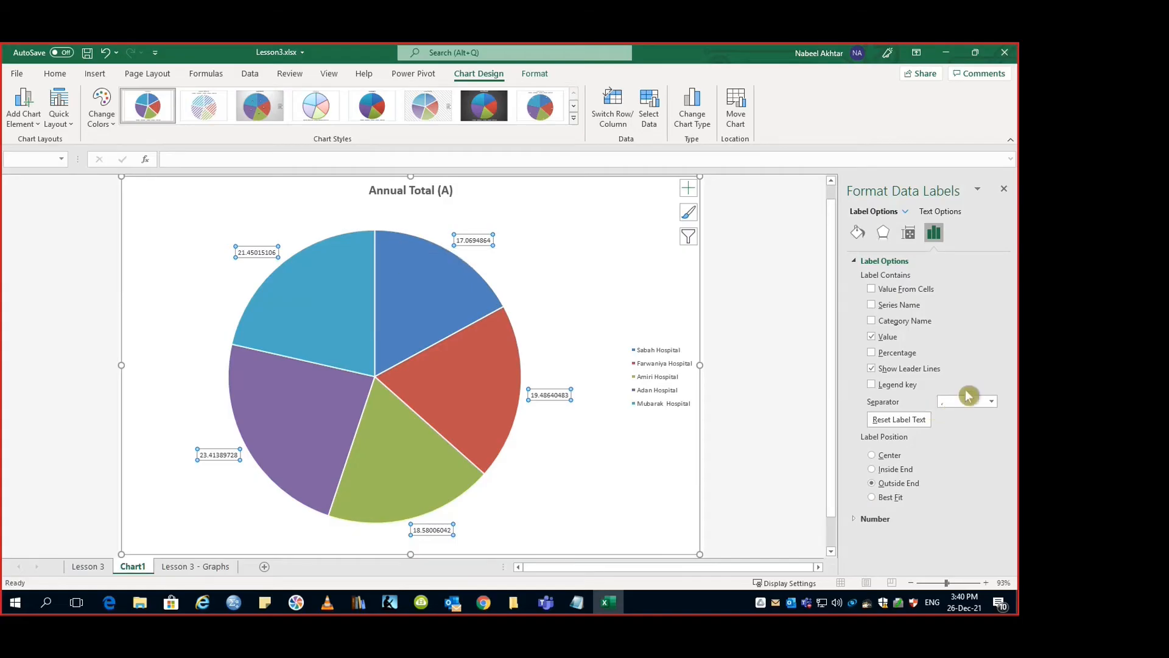
{"action": "left_click", "coordinate": [872, 353]}
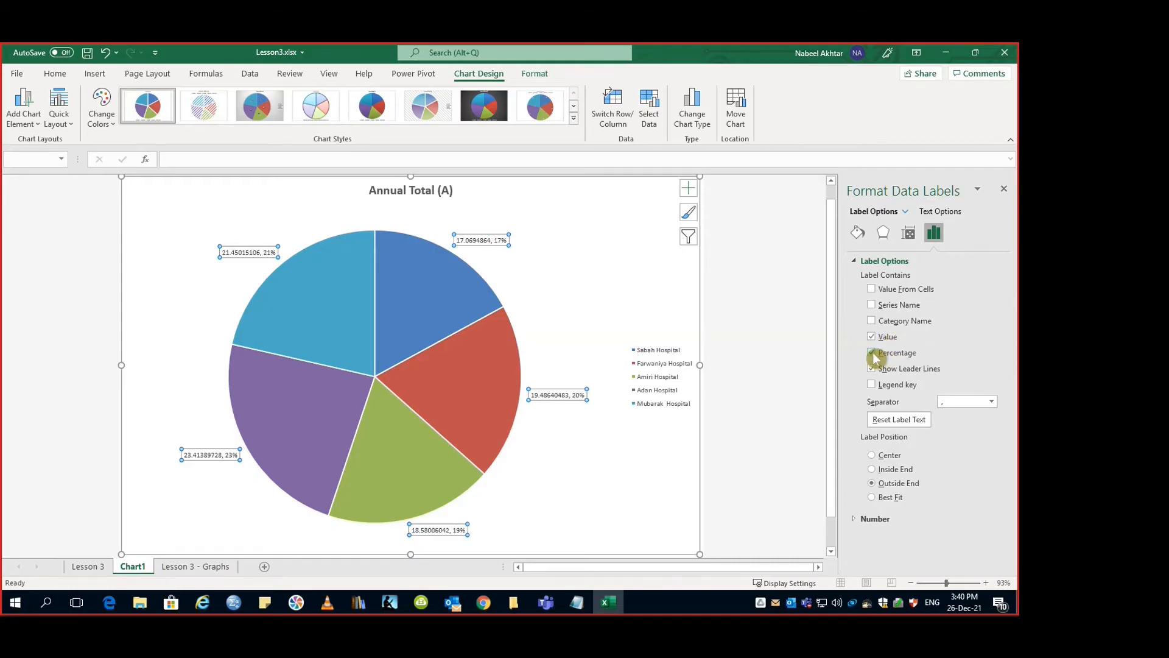
{"action": "left_click", "coordinate": [872, 339]}
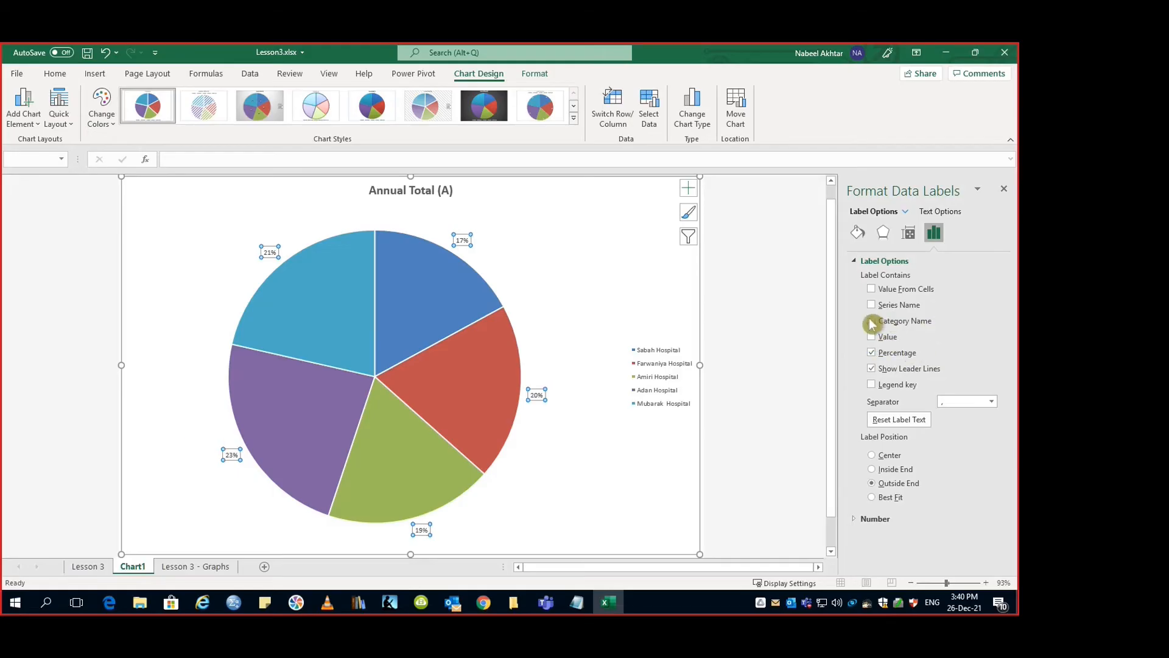
{"action": "left_click", "coordinate": [872, 321]}
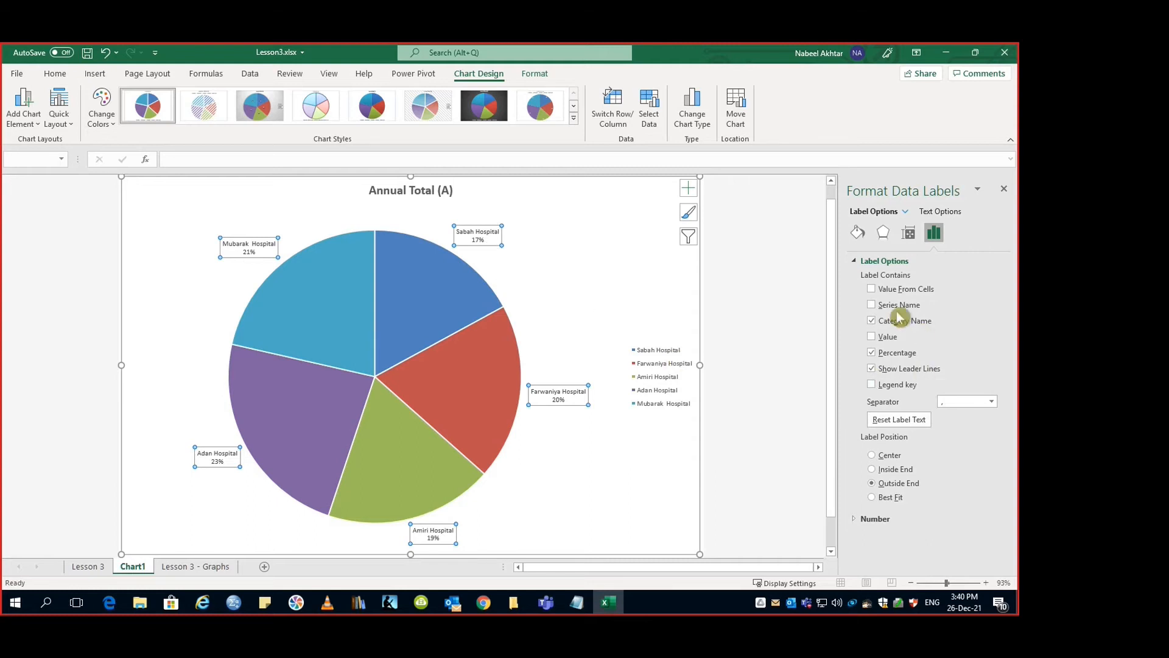
{"action": "left_click", "coordinate": [871, 305]}
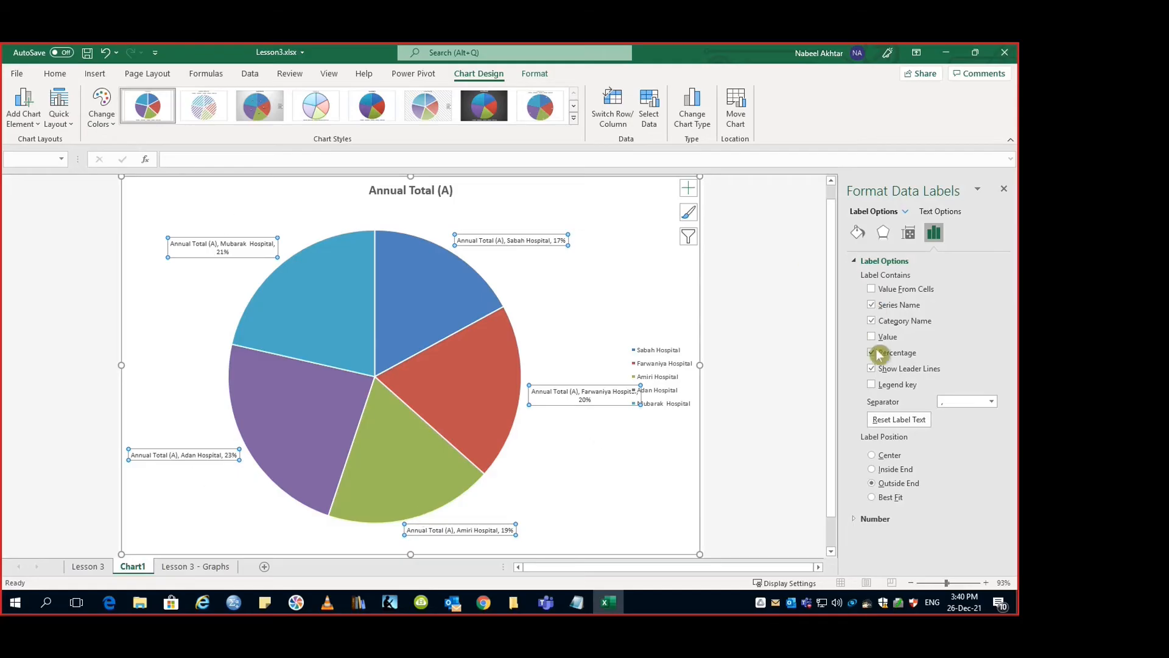
{"action": "left_click", "coordinate": [872, 305]}
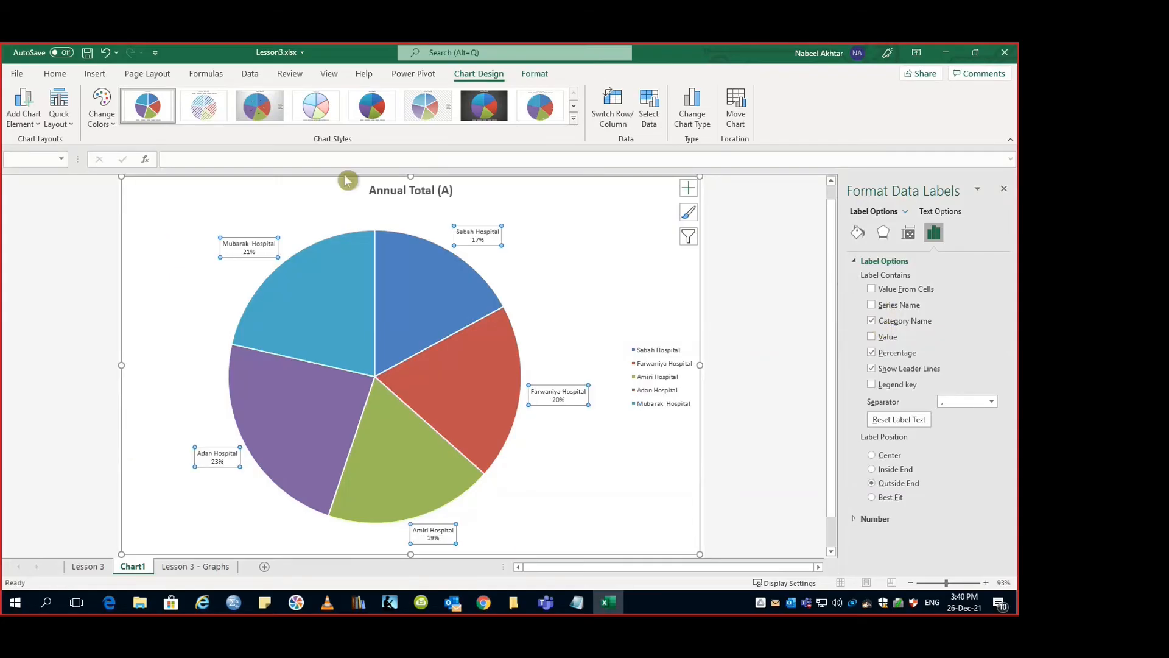
Enlarge the pie chart's data labels to 12 pt and make them bold
{"action": "left_click", "coordinate": [50, 74]}
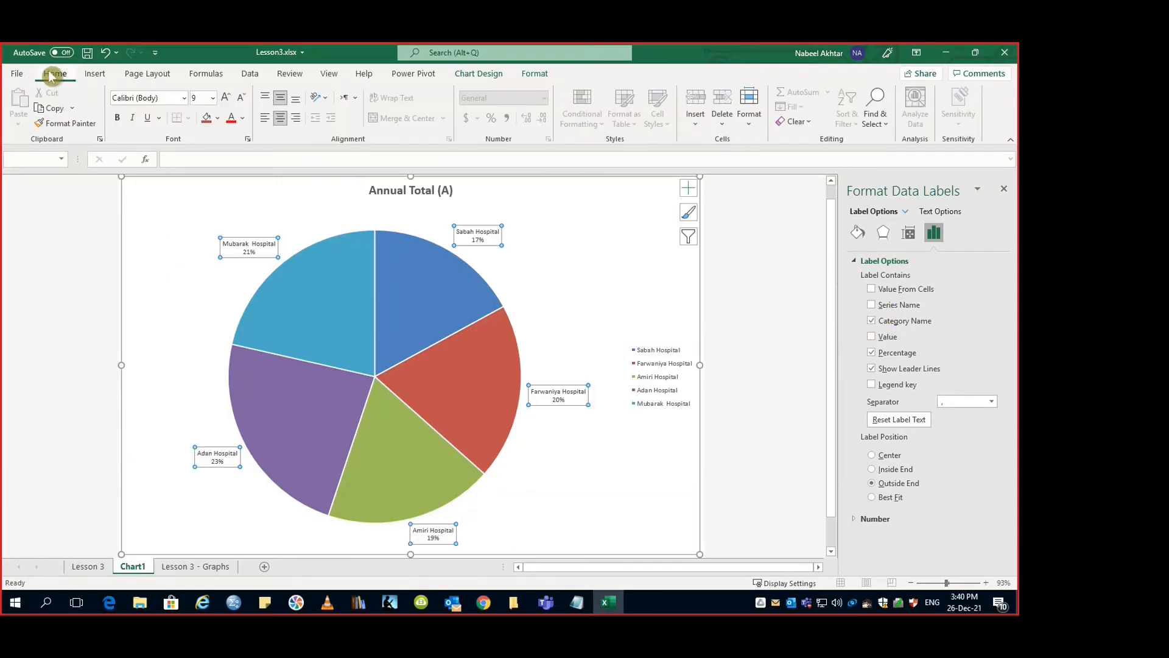
{"action": "left_click", "coordinate": [225, 100]}
{"action": "left_click", "coordinate": [226, 98]}
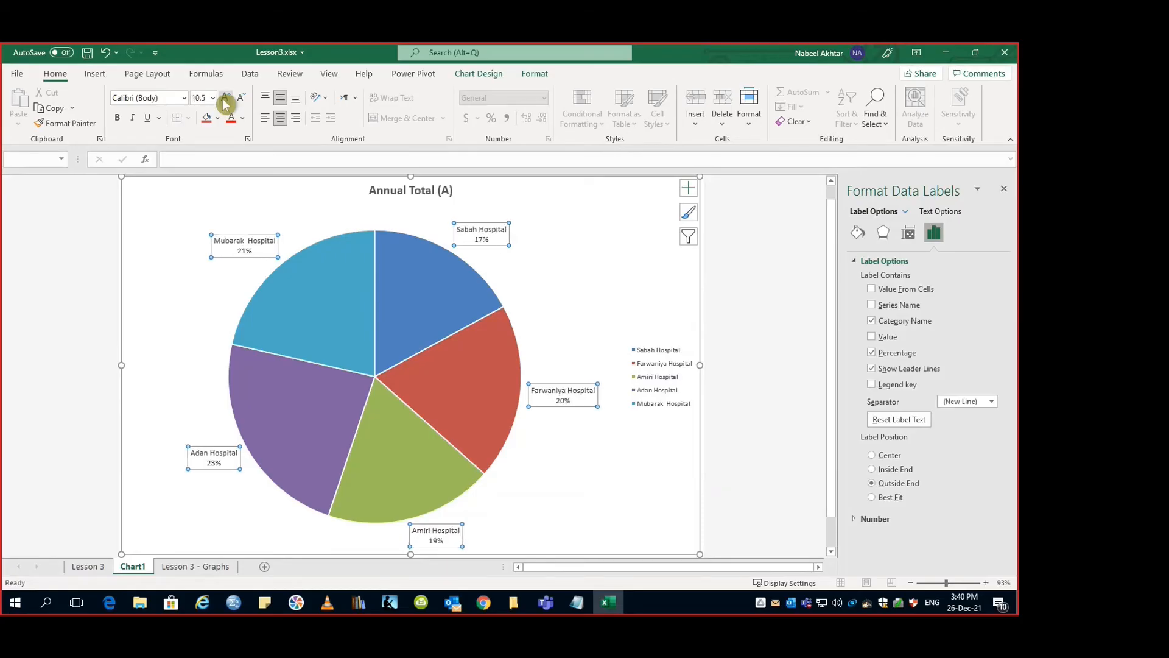
{"action": "left_click", "coordinate": [226, 98]}
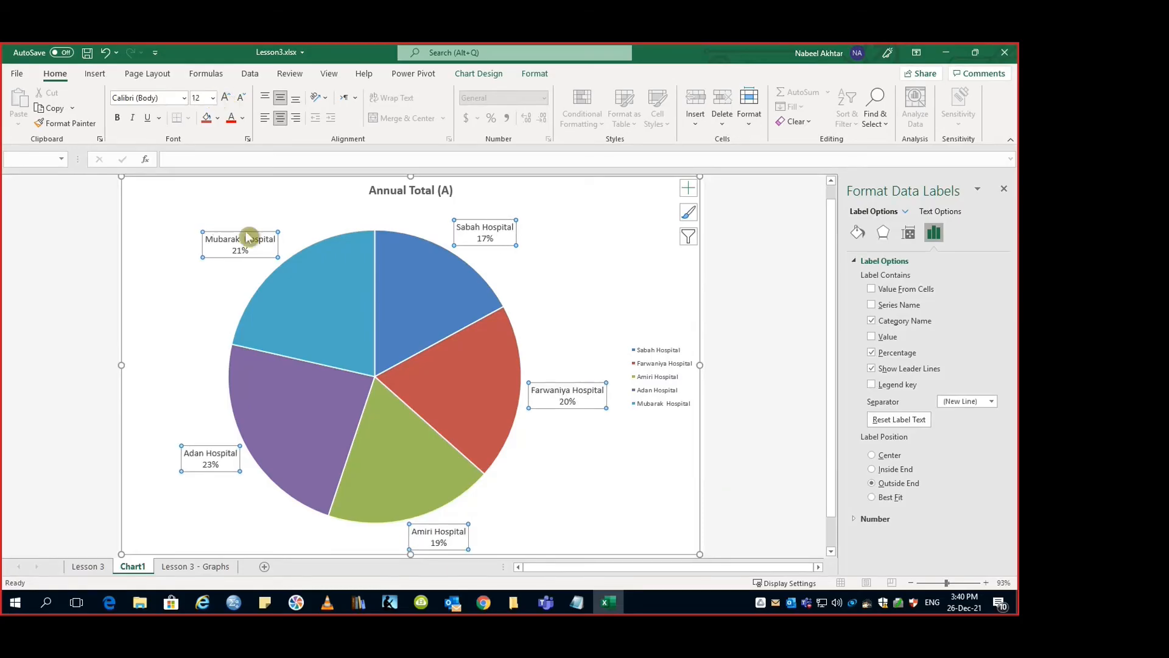
{"action": "mouse_move", "coordinate": [402, 287]}
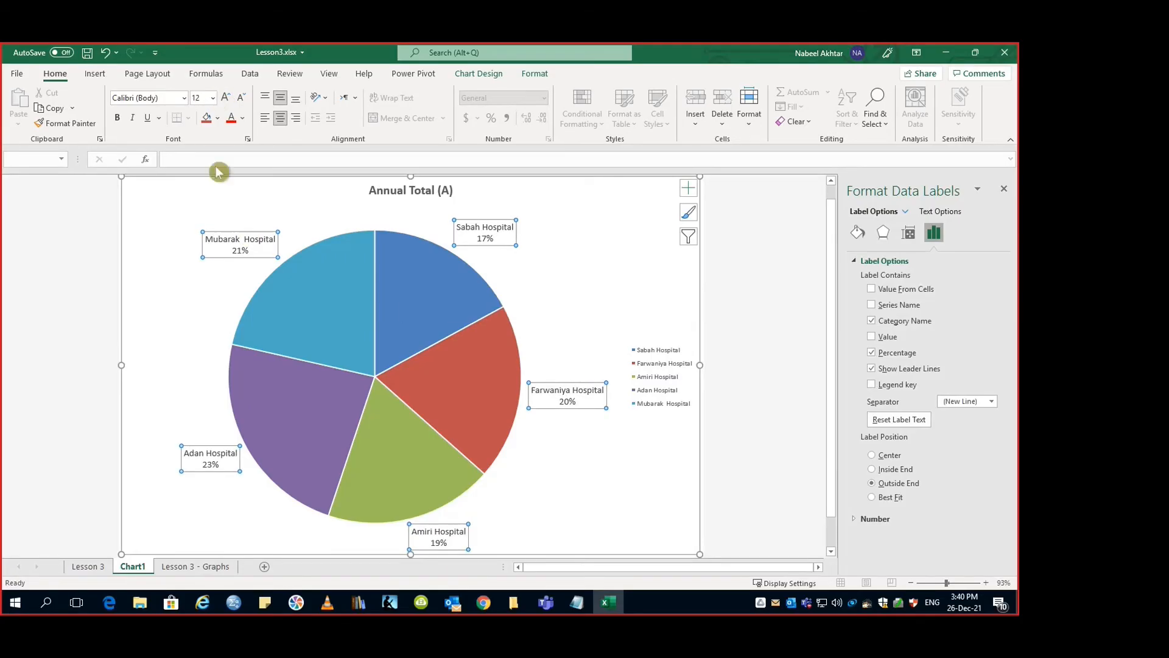
{"action": "left_click", "coordinate": [118, 119]}
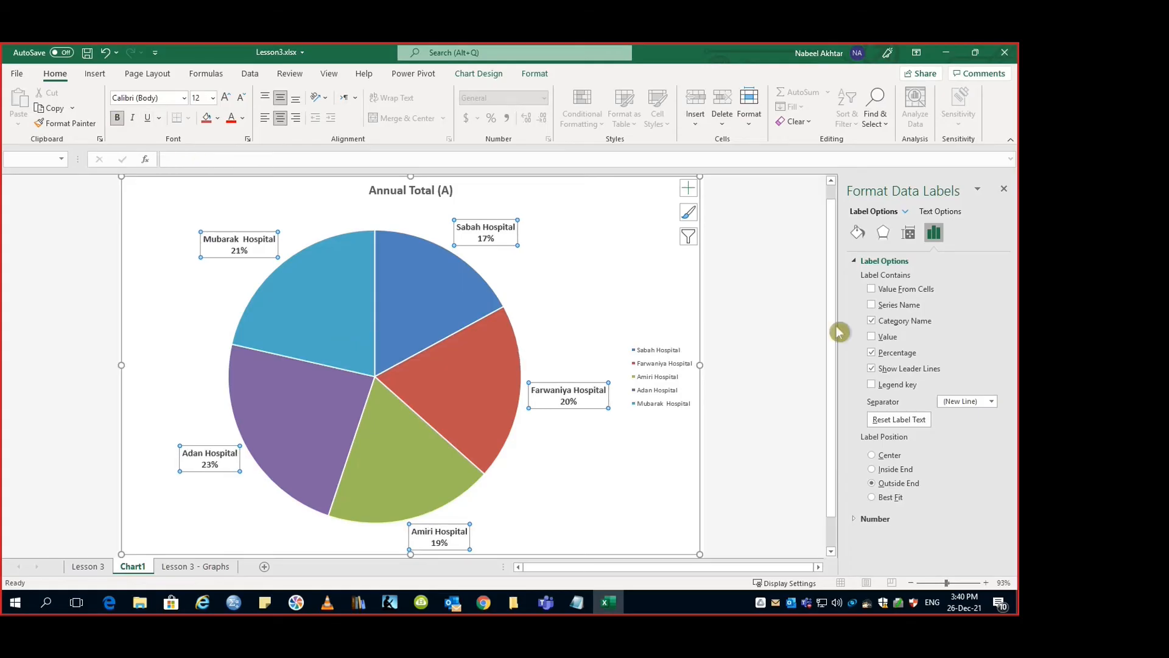
{"action": "left_click", "coordinate": [612, 302]}
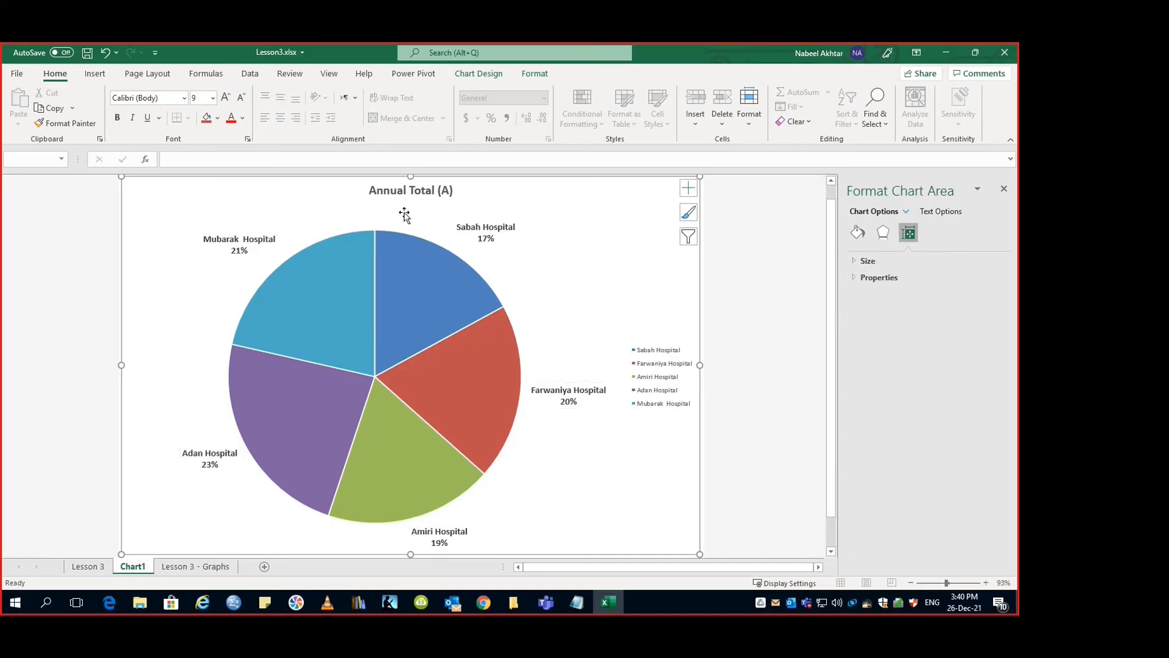
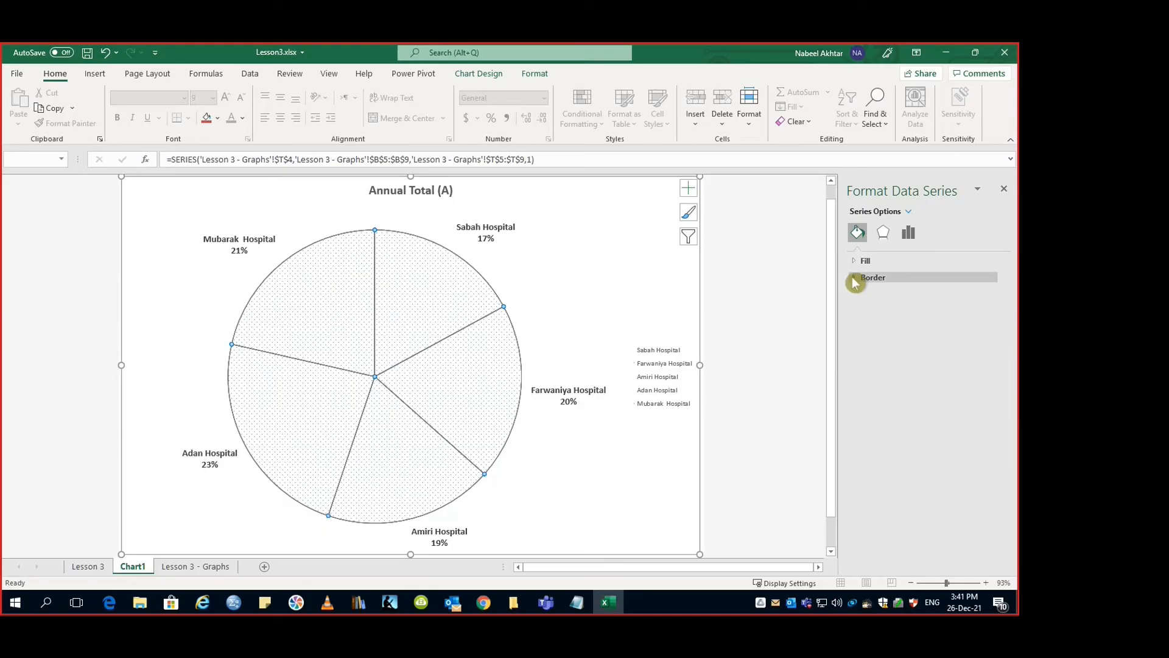
Give all slices of the pie a solid line border
{"action": "left_click", "coordinate": [857, 277]}
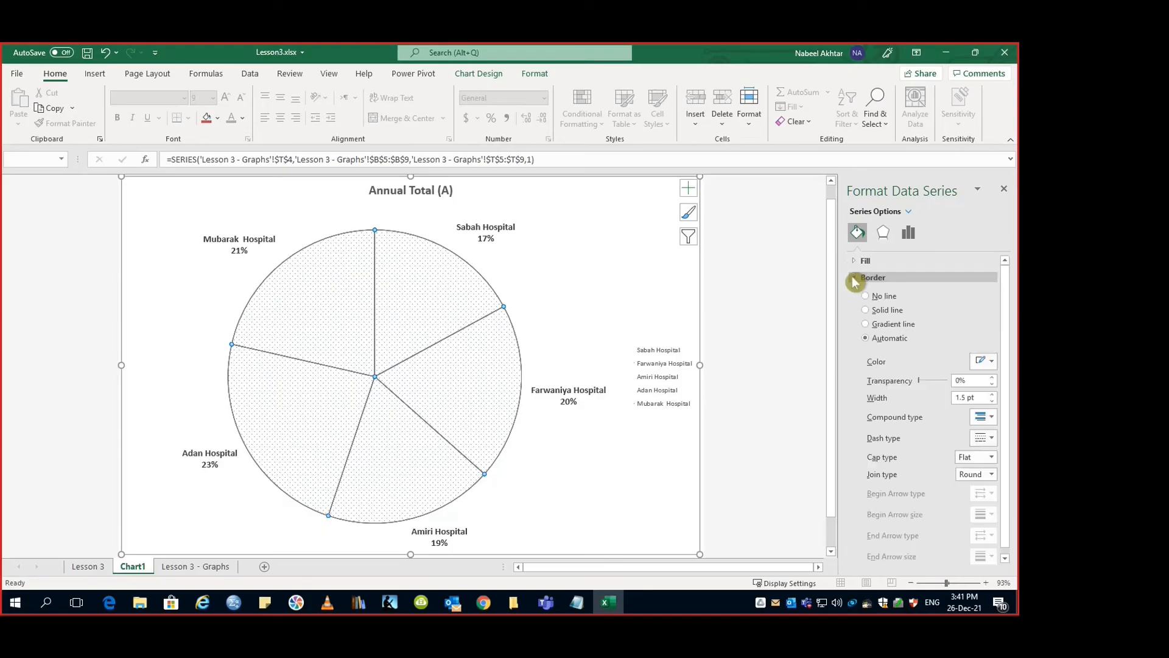
{"action": "left_click", "coordinate": [887, 312]}
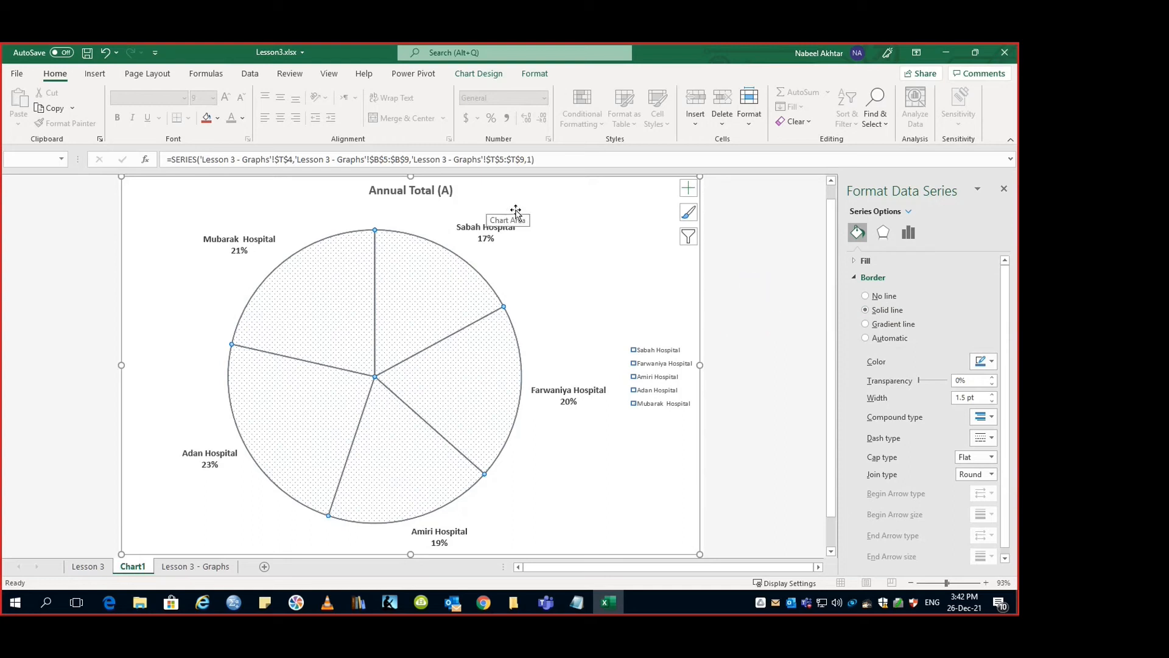
Fill only the Sabah Hospital slice with a dark vertical stripe pattern in a black foreground color
{"action": "mouse_move", "coordinate": [428, 286]}
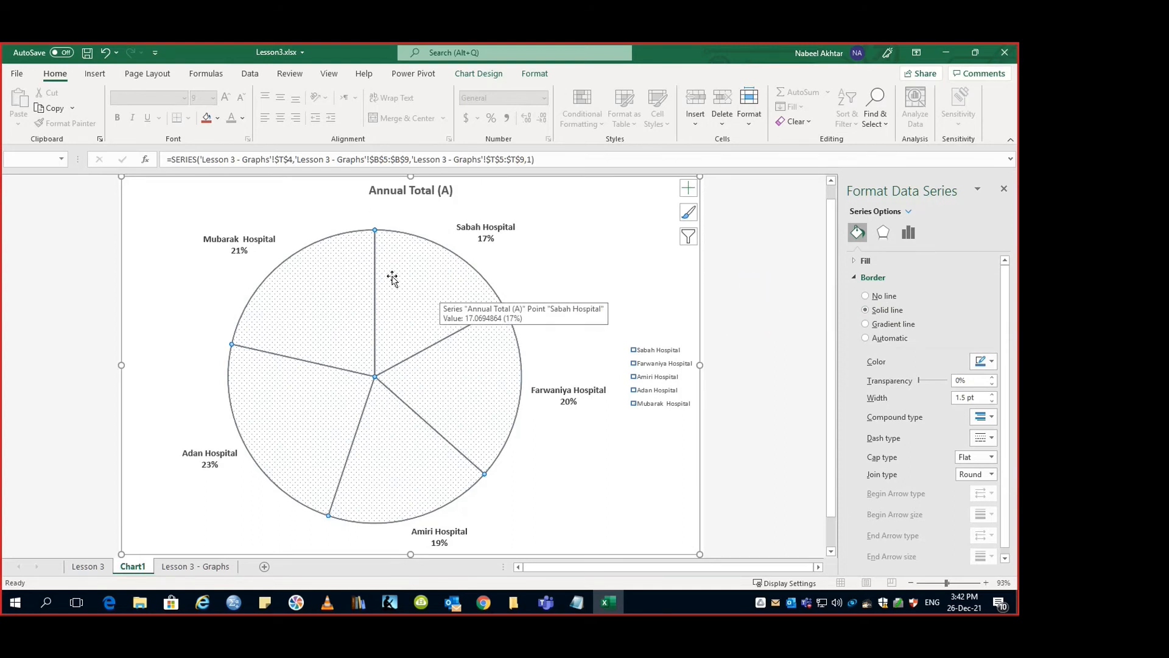
{"action": "left_click", "coordinate": [429, 285]}
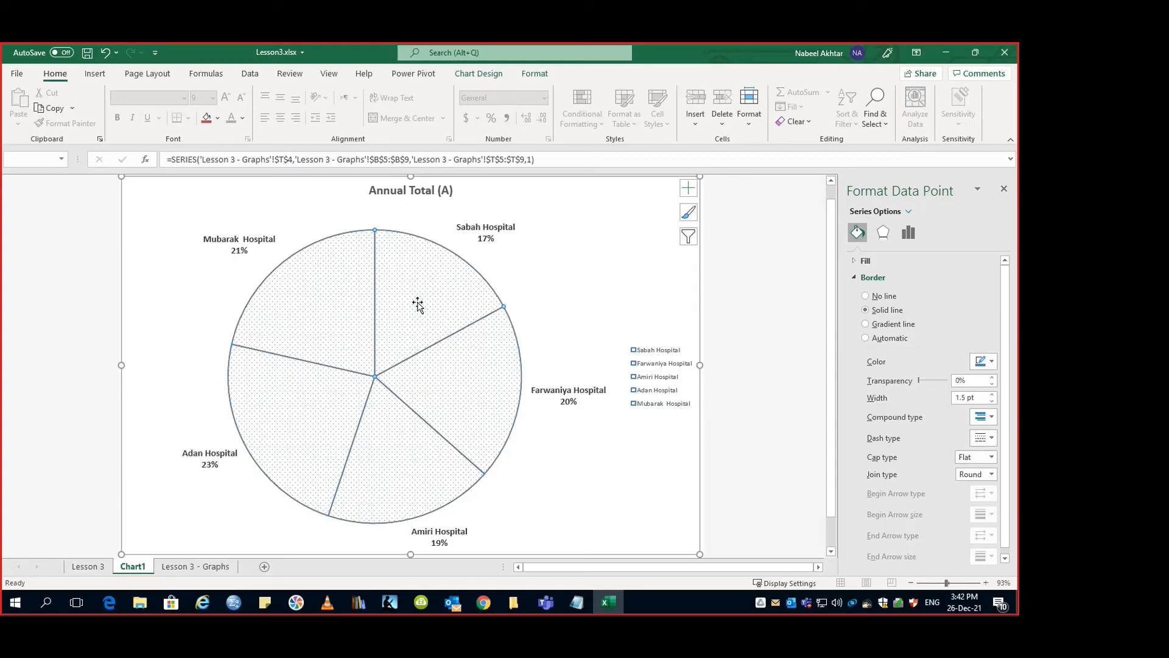
{"action": "left_click", "coordinate": [550, 295]}
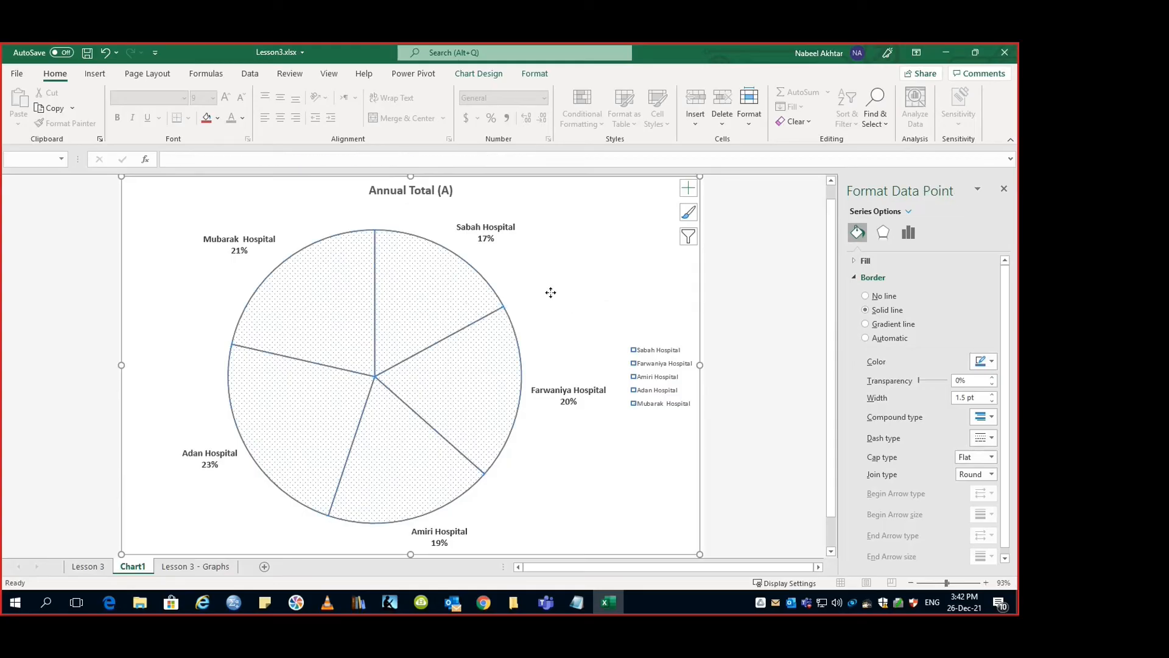
{"action": "left_click", "coordinate": [446, 304]}
{"action": "left_click", "coordinate": [446, 304]}
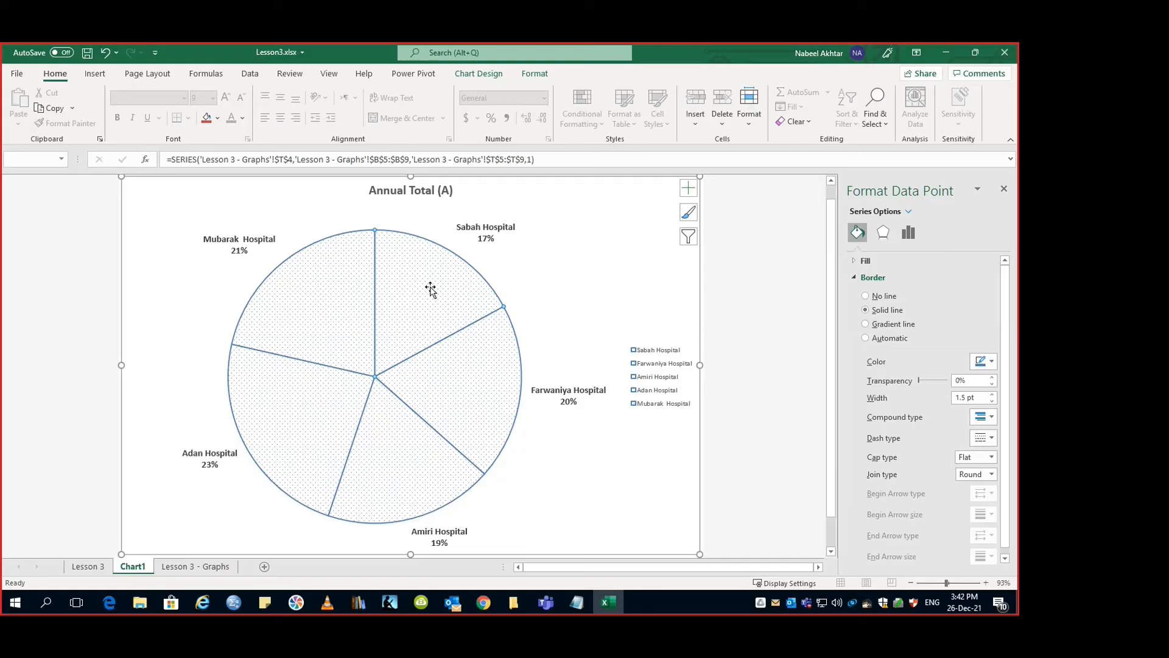
{"action": "left_click", "coordinate": [855, 278]}
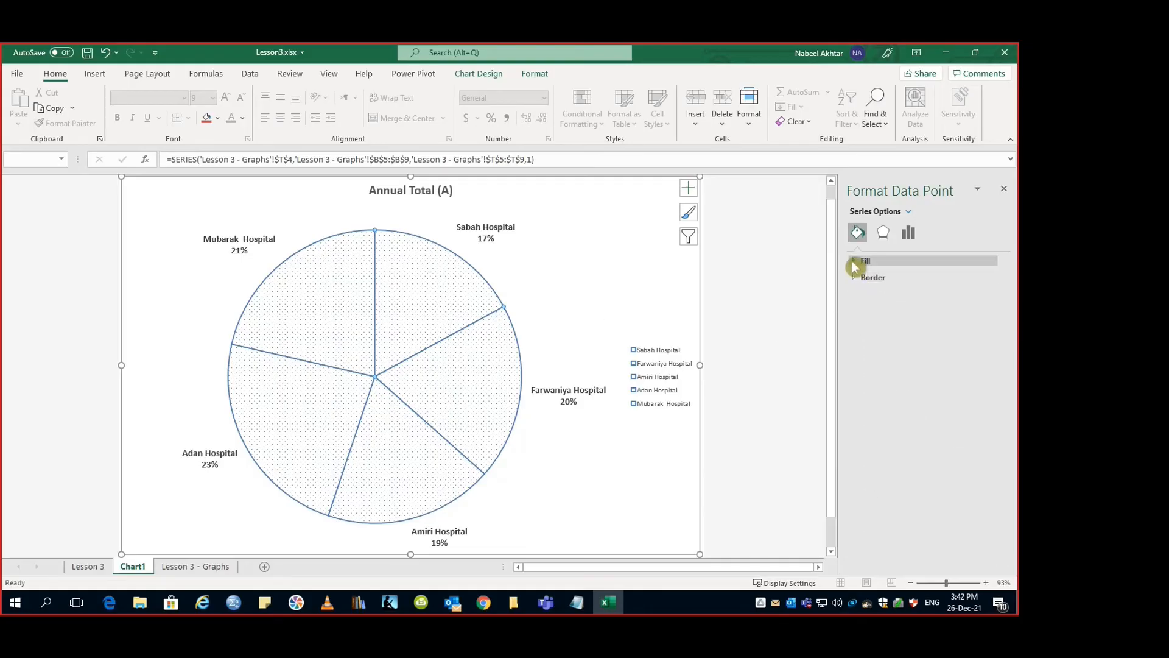
{"action": "left_click", "coordinate": [854, 261]}
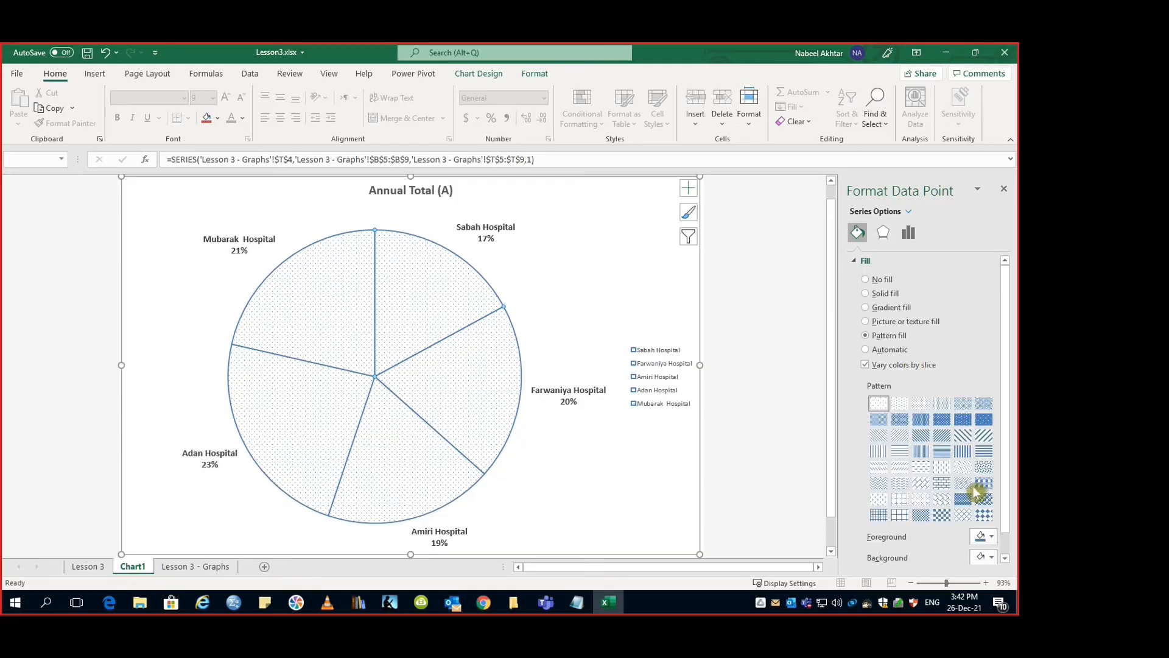
{"action": "left_click", "coordinate": [993, 538]}
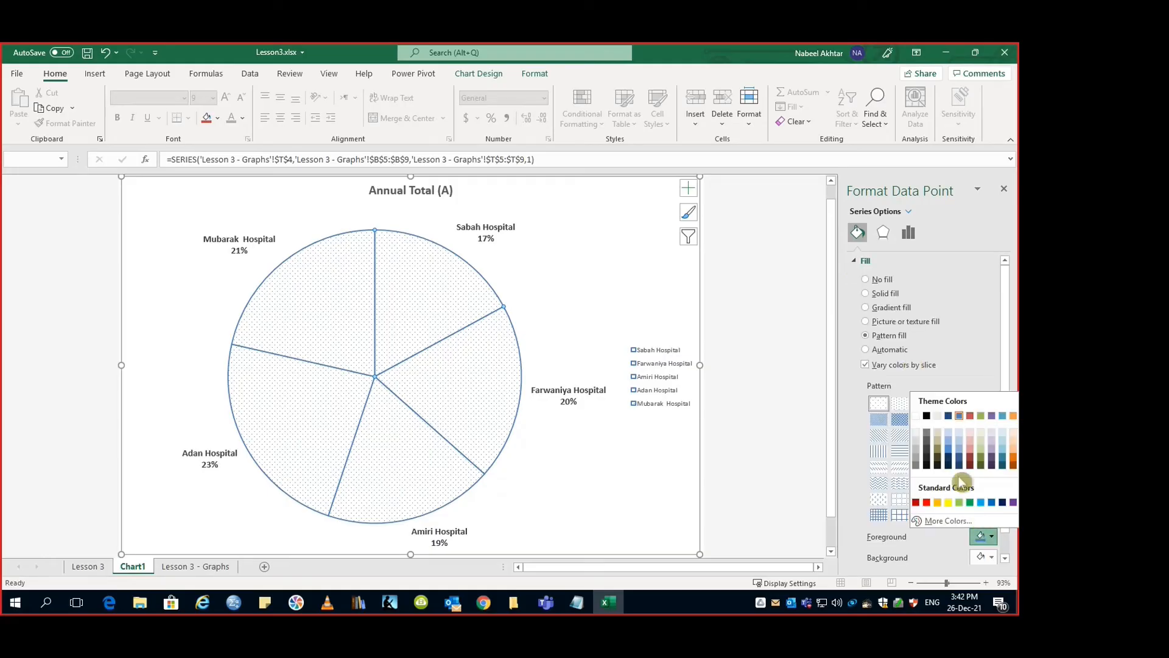
{"action": "left_click", "coordinate": [927, 416]}
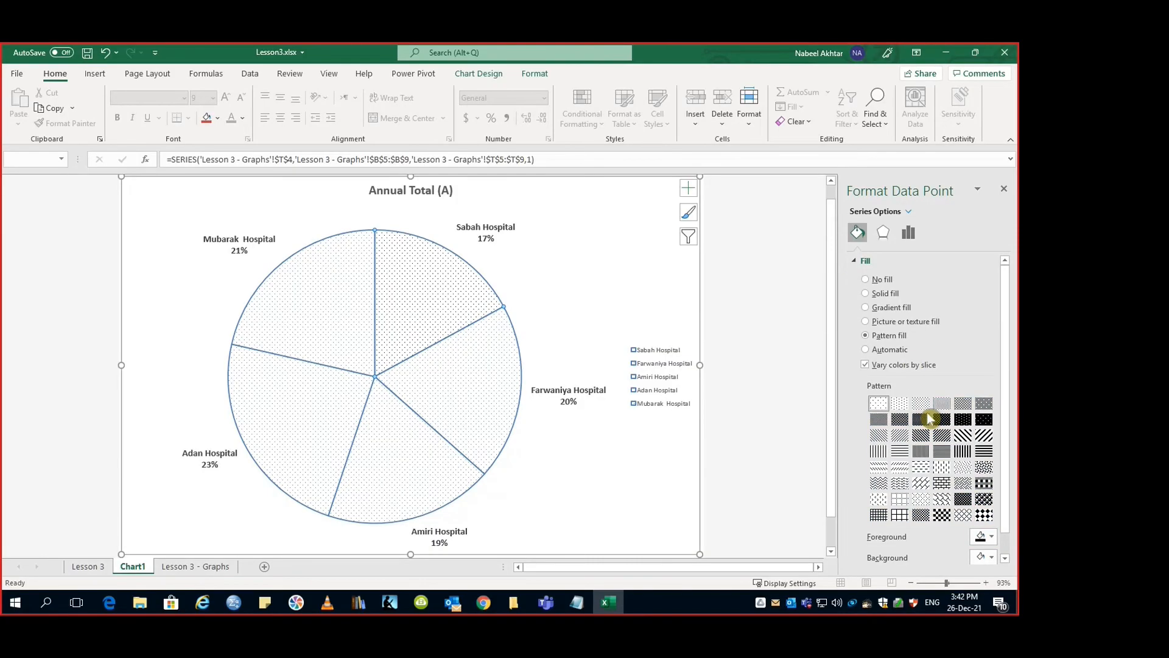
{"action": "left_click", "coordinate": [960, 452]}
Fill the Farwaniya Hospital slice with the large grid pattern in a black foreground color
{"action": "left_click", "coordinate": [447, 386]}
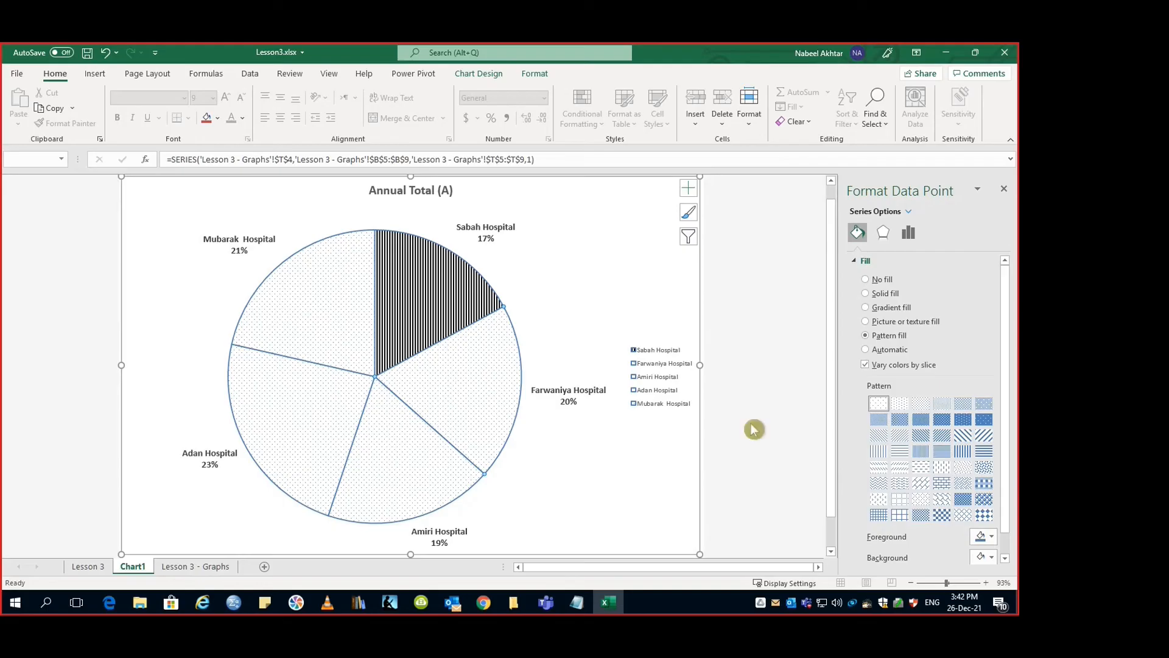
{"action": "left_click", "coordinate": [980, 536]}
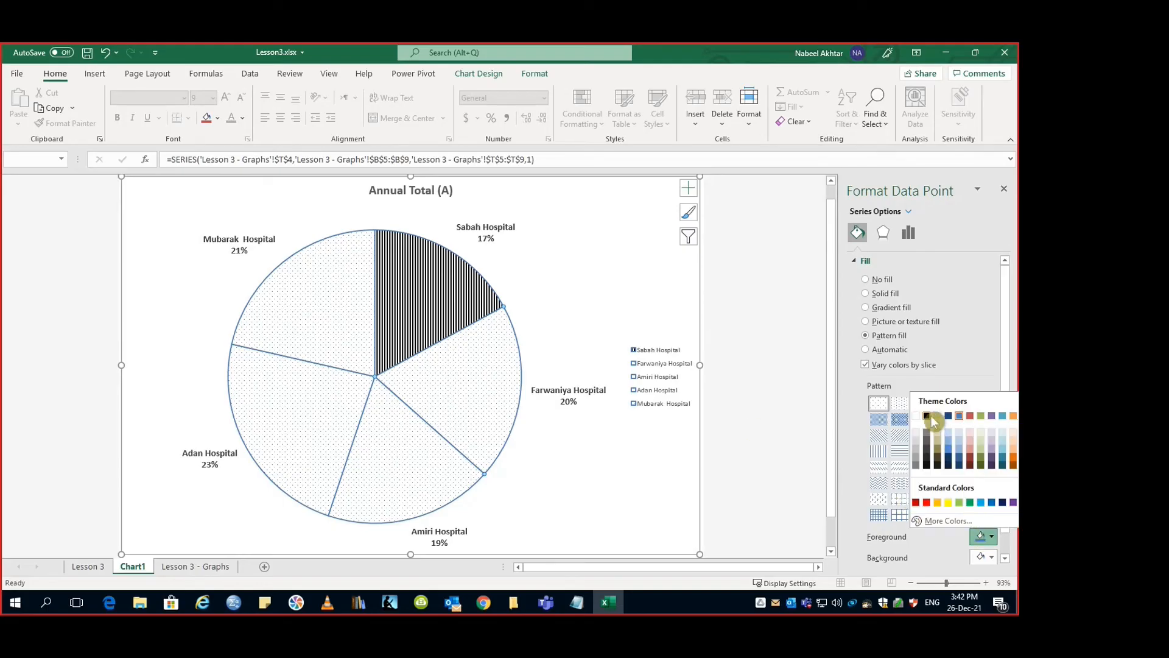
{"action": "left_click", "coordinate": [926, 416]}
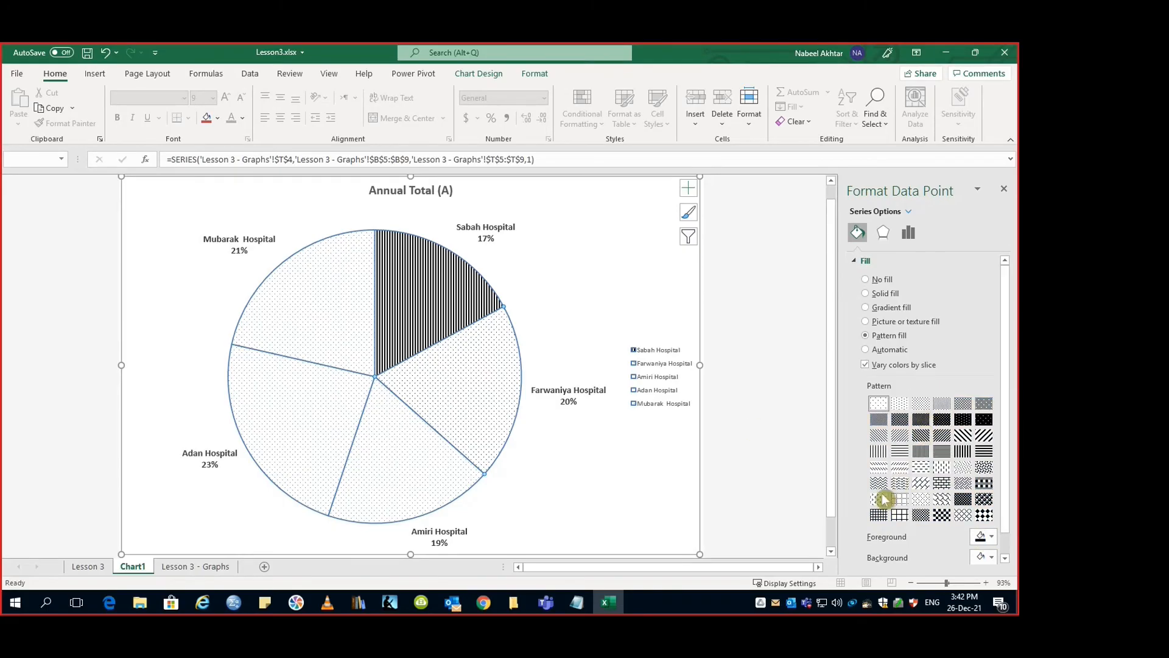
{"action": "left_click", "coordinate": [900, 514]}
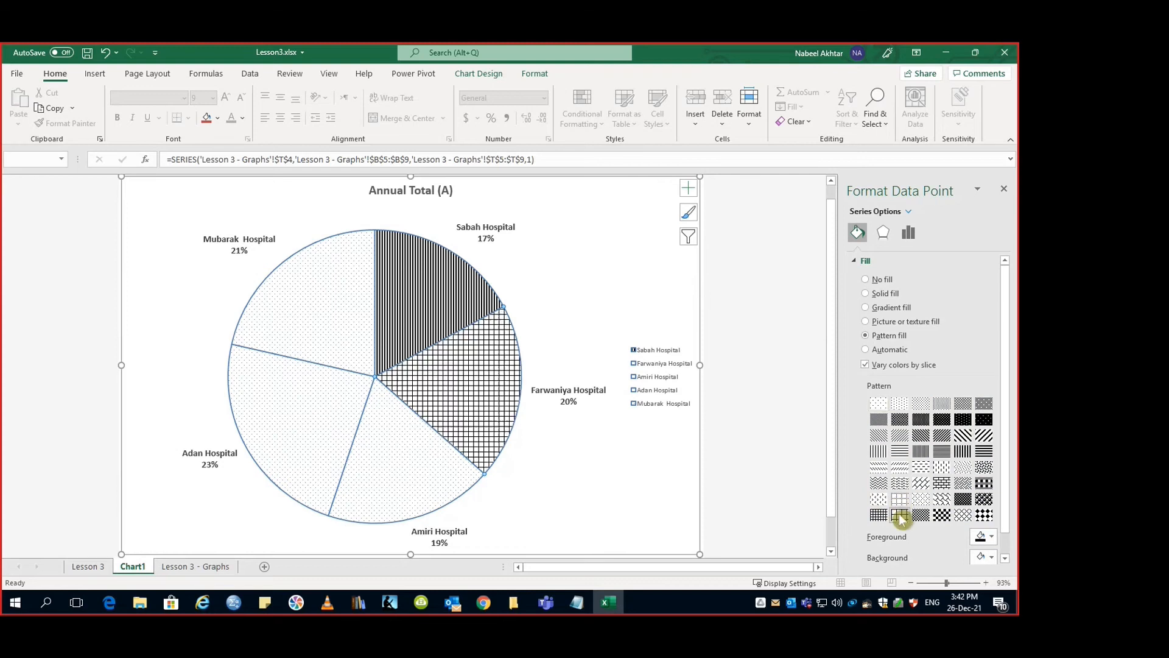
Fill the Amiri Hospital slice with the horizontal brick pattern in a black foreground color
{"action": "left_click", "coordinate": [464, 481]}
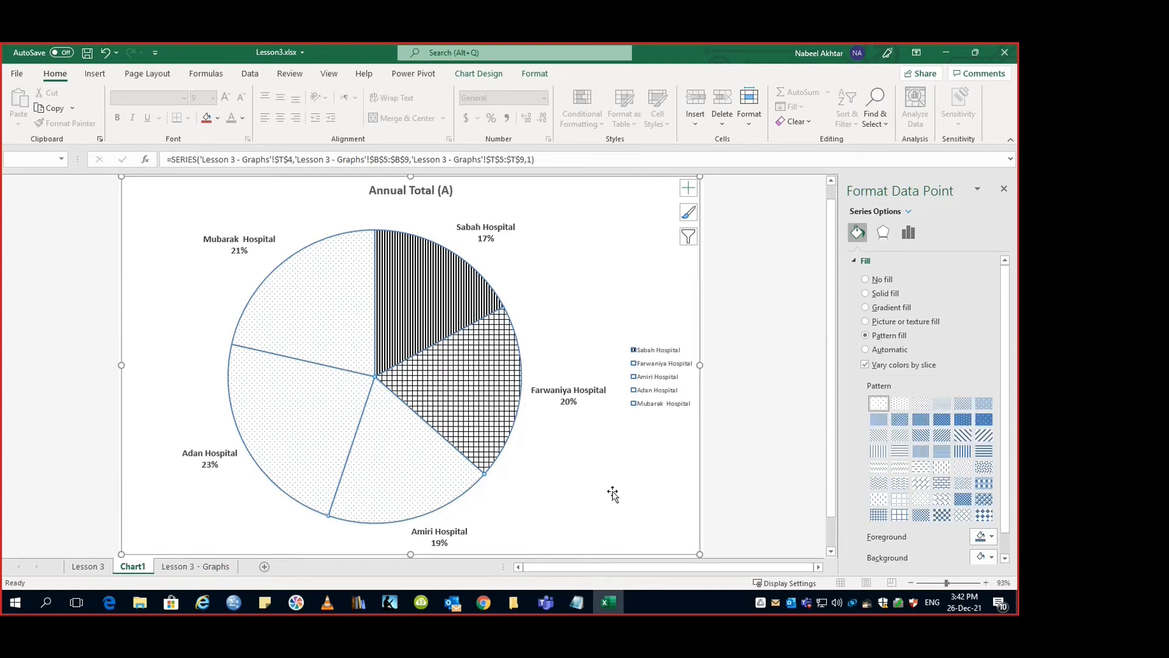
{"action": "left_click", "coordinate": [984, 536]}
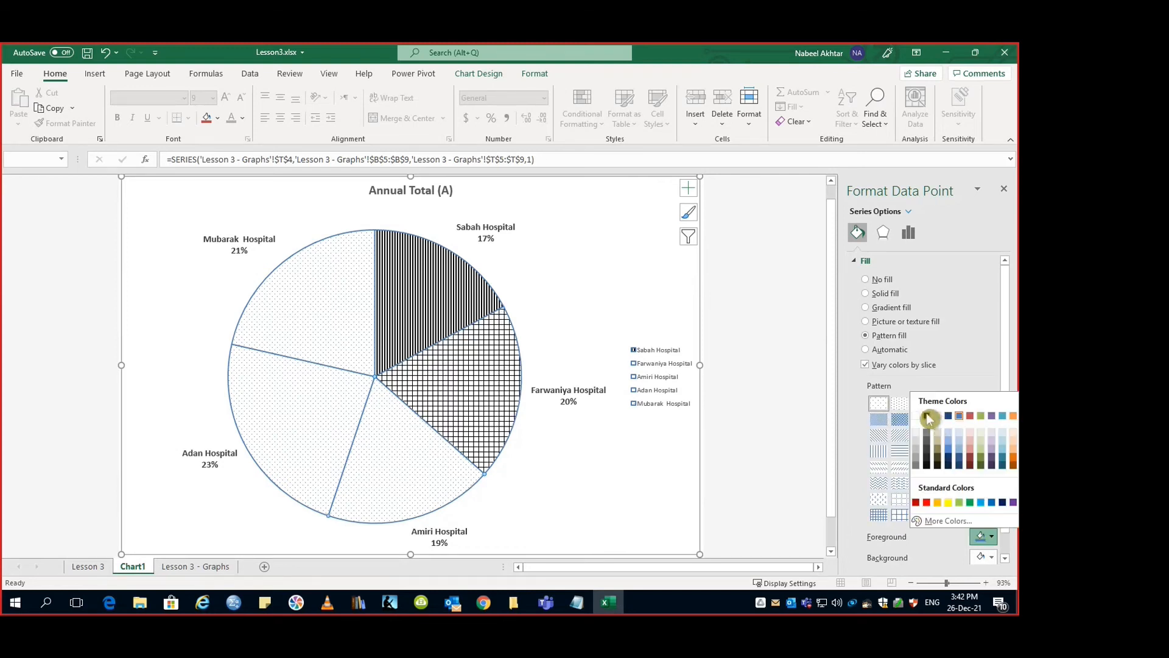
{"action": "left_click", "coordinate": [927, 416]}
{"action": "left_click", "coordinate": [942, 482]}
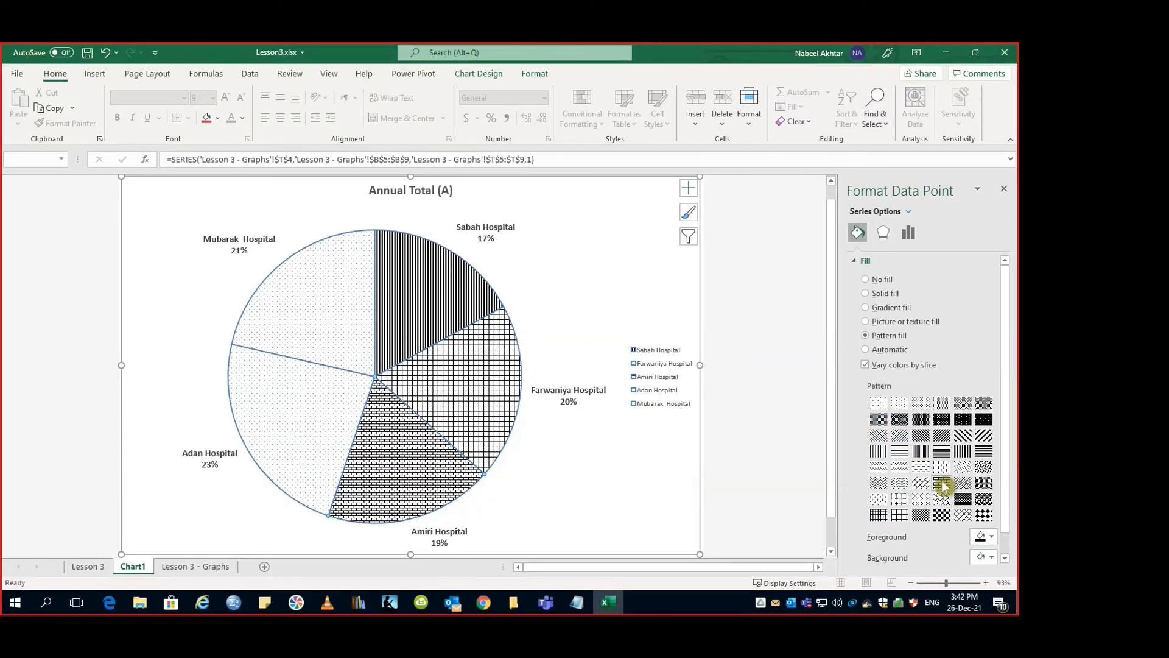
Fill the Adan Hospital slice with the solid diamond pattern in a black foreground color
{"action": "left_click", "coordinate": [276, 431]}
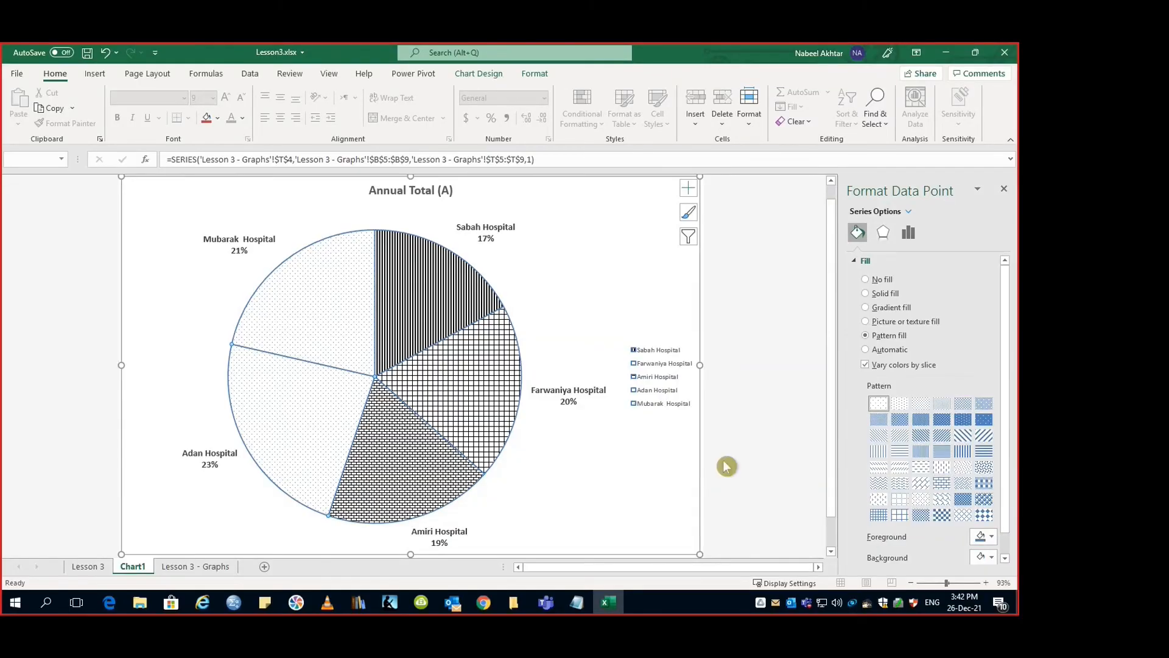
{"action": "left_click", "coordinate": [989, 536]}
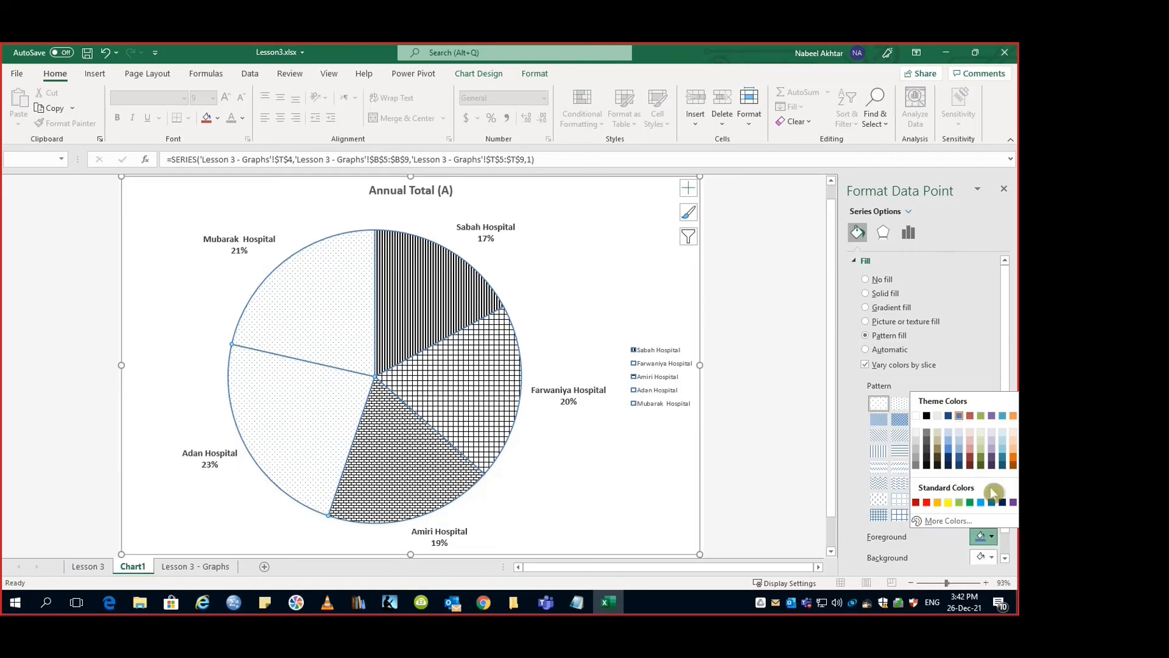
{"action": "left_click", "coordinate": [928, 416]}
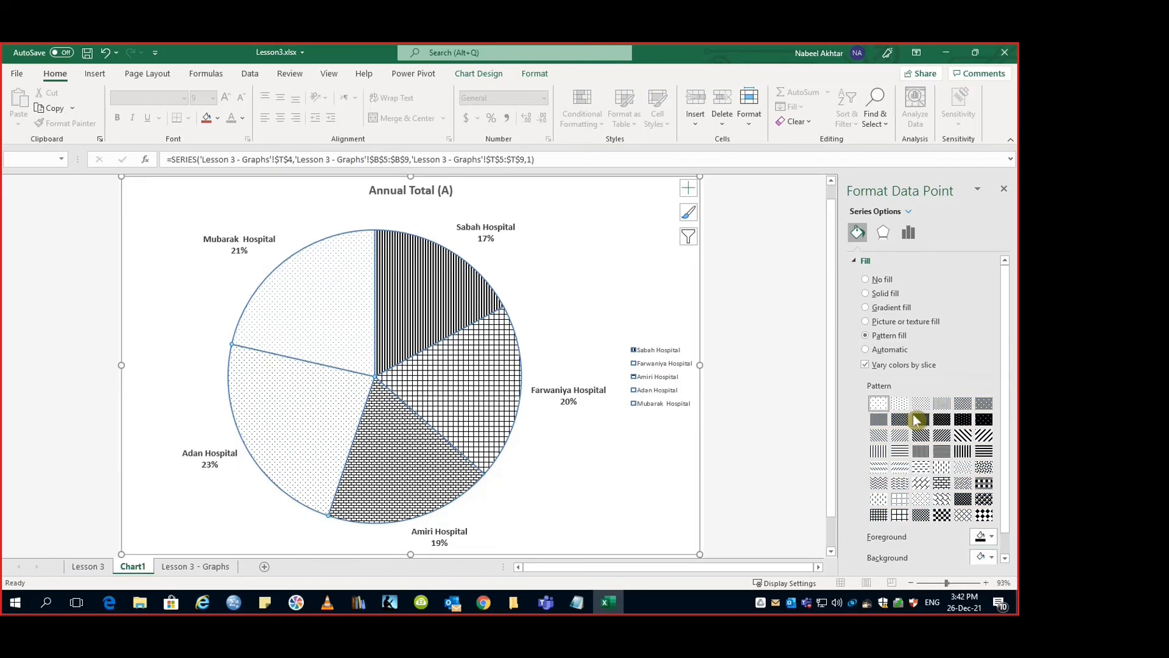
{"action": "left_click", "coordinate": [984, 515]}
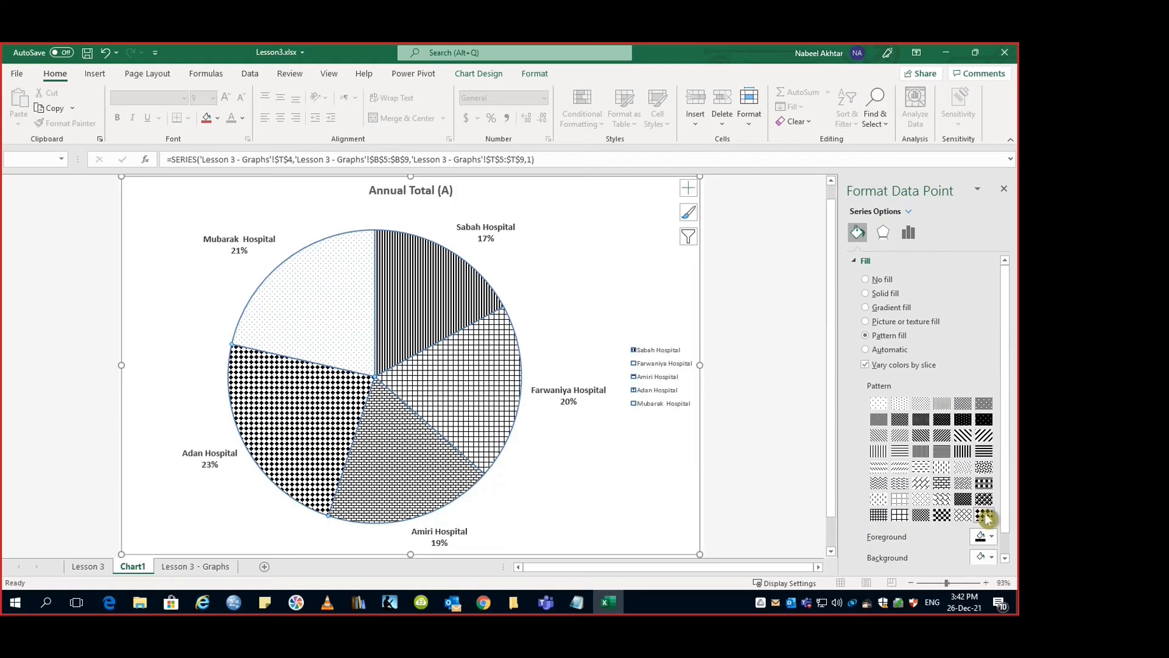
{"action": "left_click", "coordinate": [601, 284]}
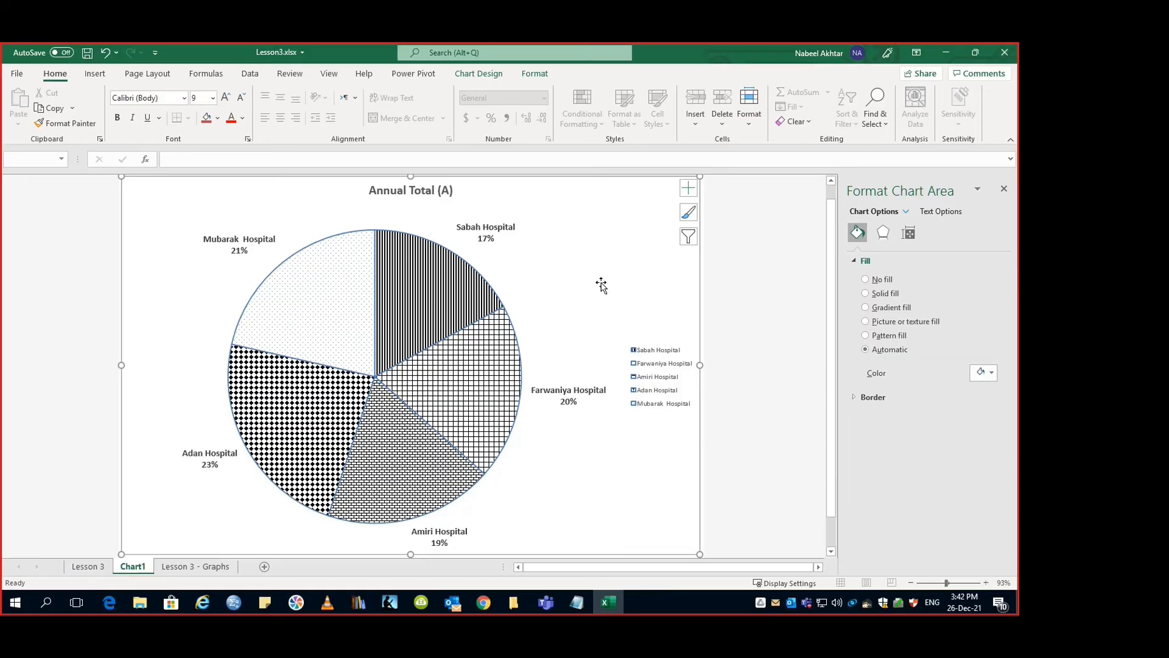
Review the pie and bar chart instructions on the Lesson 3 - Graphs sheet and return to the Chart1 sheet
{"action": "left_click", "coordinate": [200, 567]}
{"action": "scroll", "coordinate": [249, 470], "scroll_direction": "down", "scroll_amount": 2}
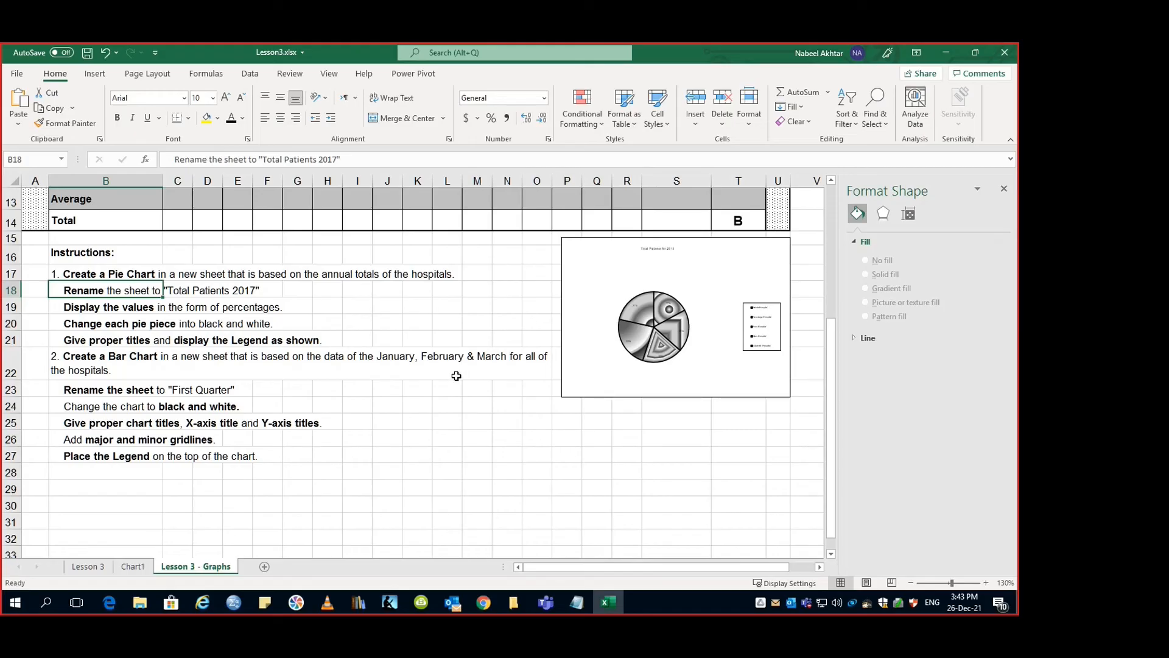
{"action": "scroll", "coordinate": [456, 376], "scroll_direction": "up", "scroll_amount": 4}
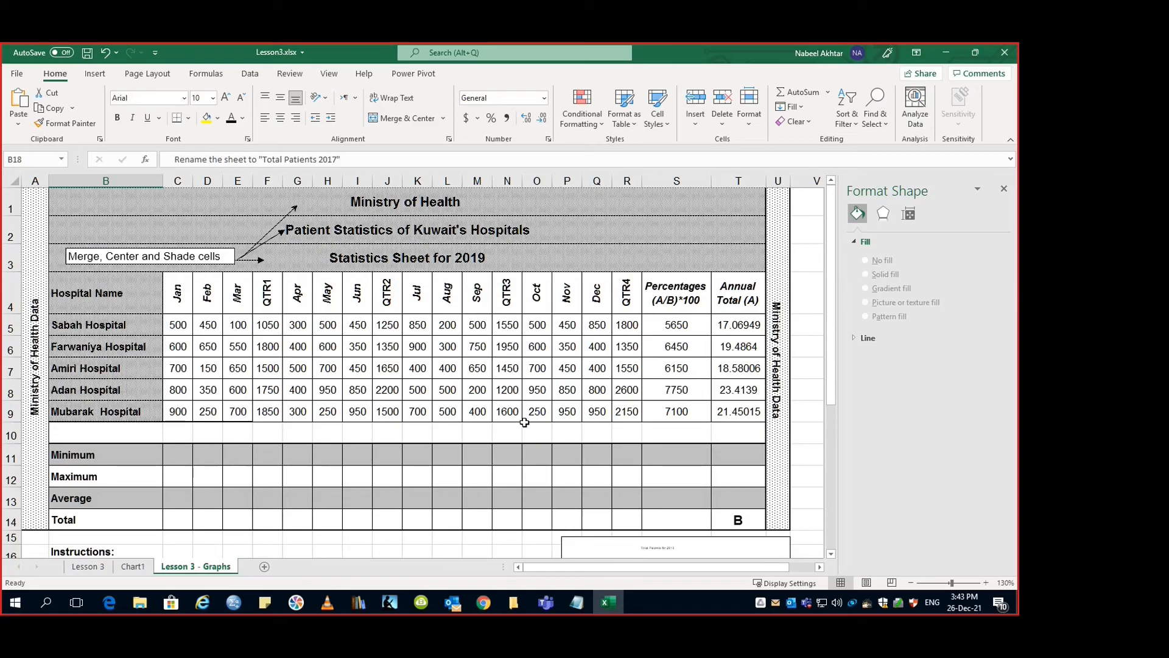
{"action": "scroll", "coordinate": [525, 421], "scroll_direction": "down", "scroll_amount": 8}
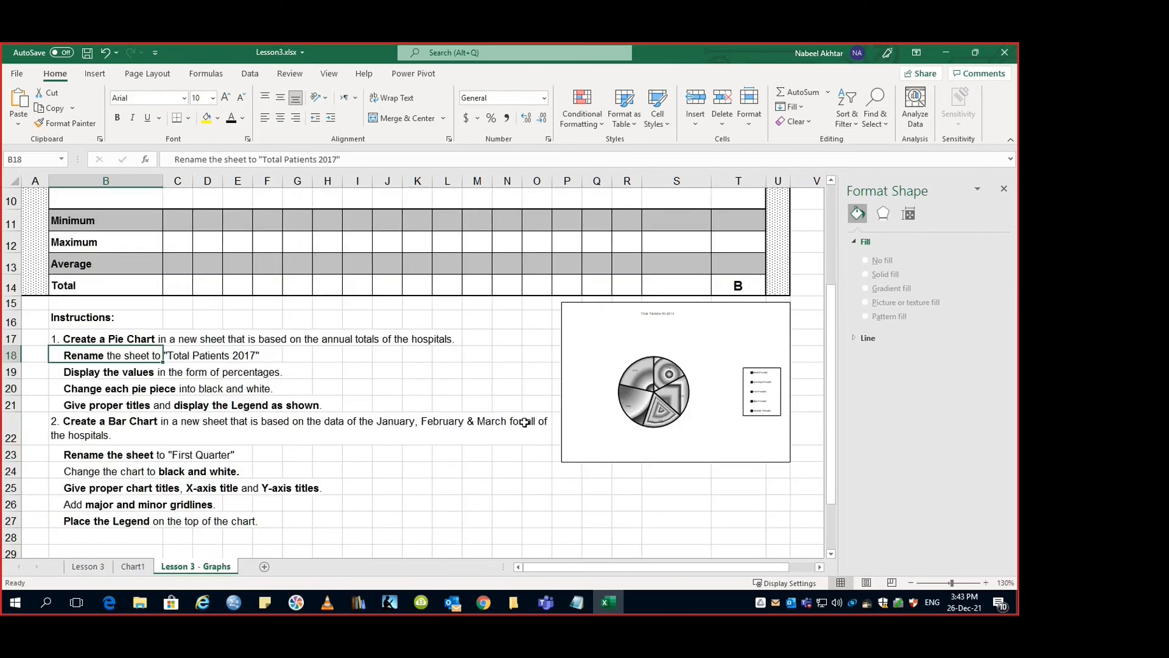
{"action": "scroll", "coordinate": [508, 422], "scroll_direction": "up", "scroll_amount": 2}
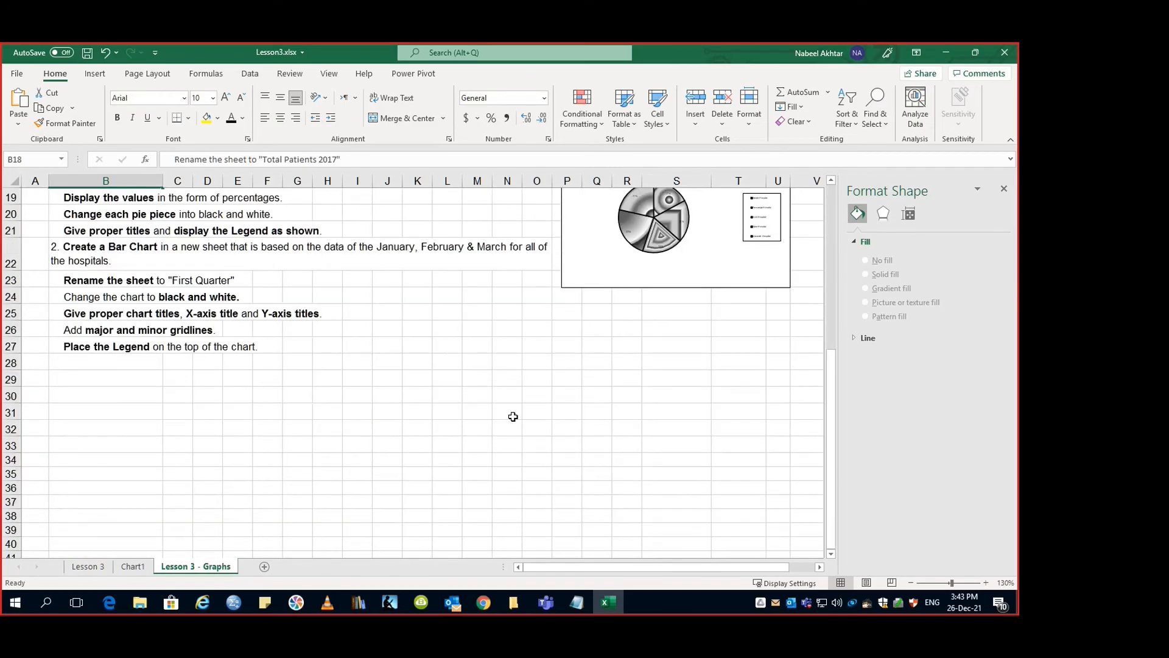
{"action": "left_click", "coordinate": [134, 566]}
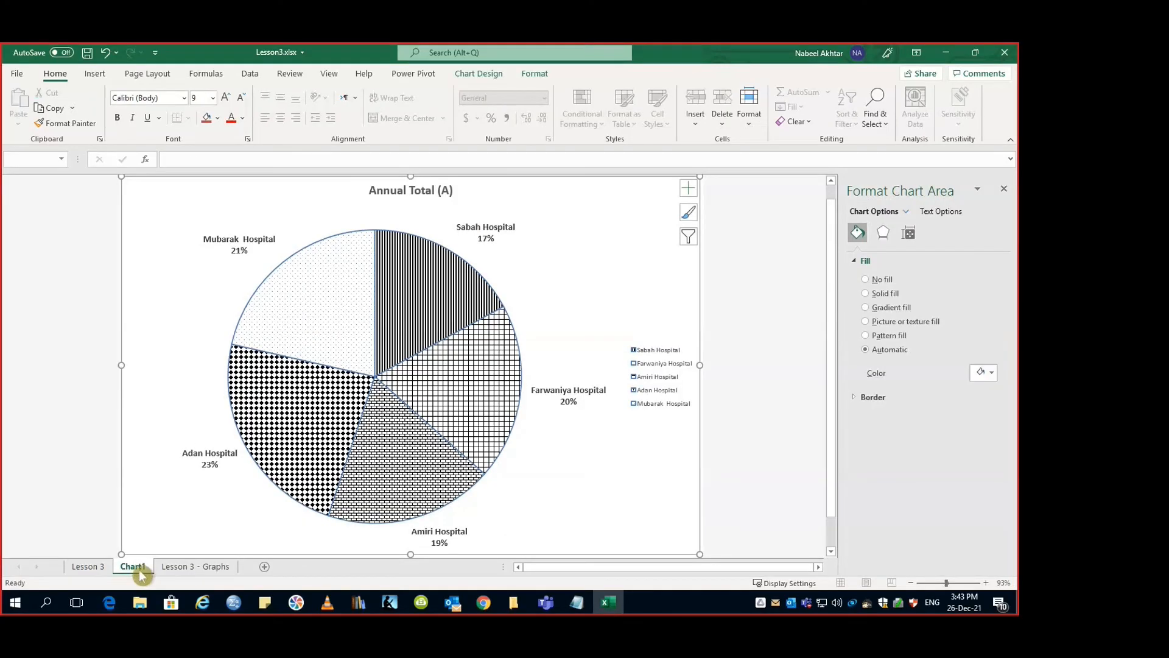
On the Lesson 3 sheet, close the formatting pane and enter 1 in cell AA3 and 2 in AA4
{"action": "left_click", "coordinate": [92, 567]}
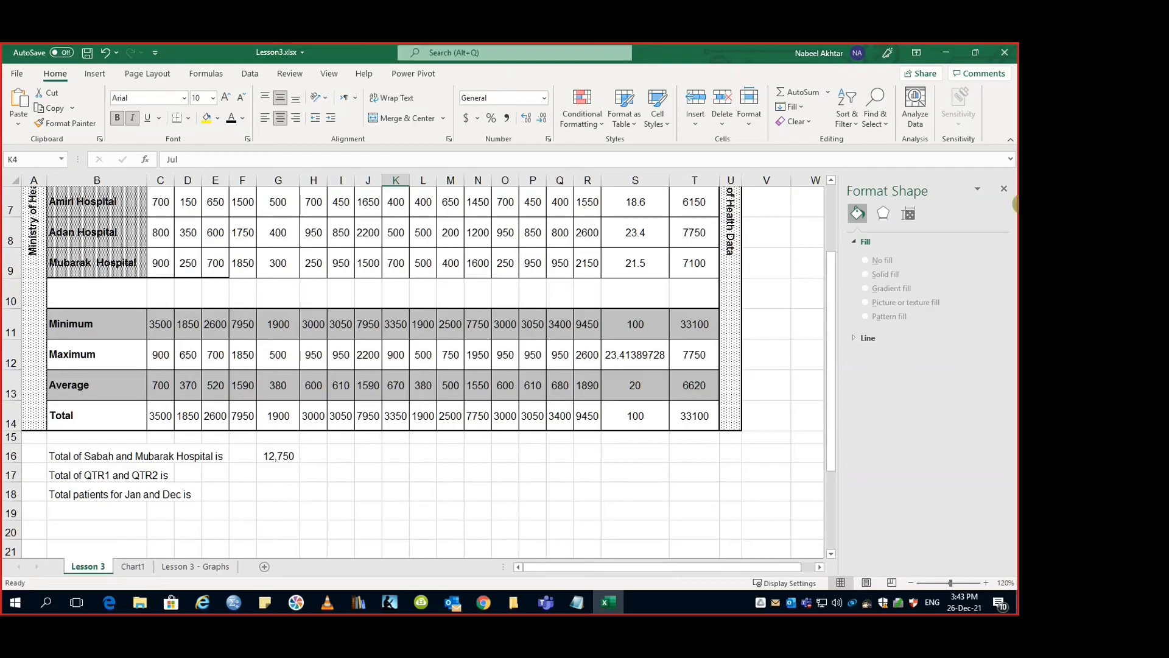
{"action": "left_click", "coordinate": [1006, 194]}
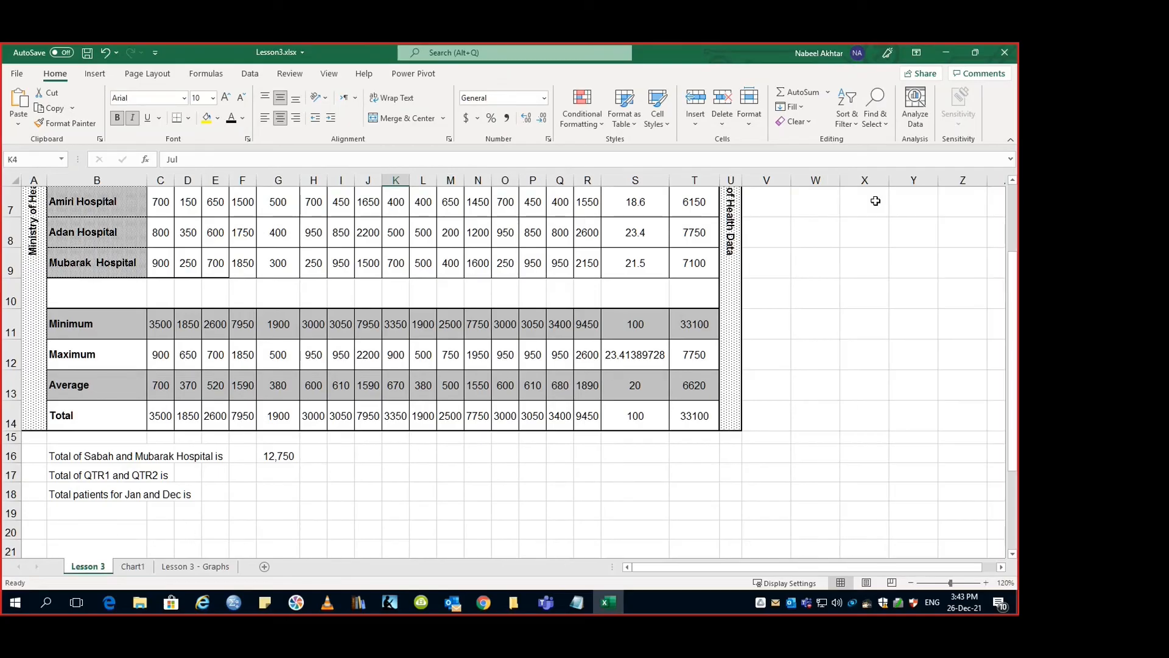
{"action": "scroll", "coordinate": [818, 298], "scroll_direction": "up", "scroll_amount": 2}
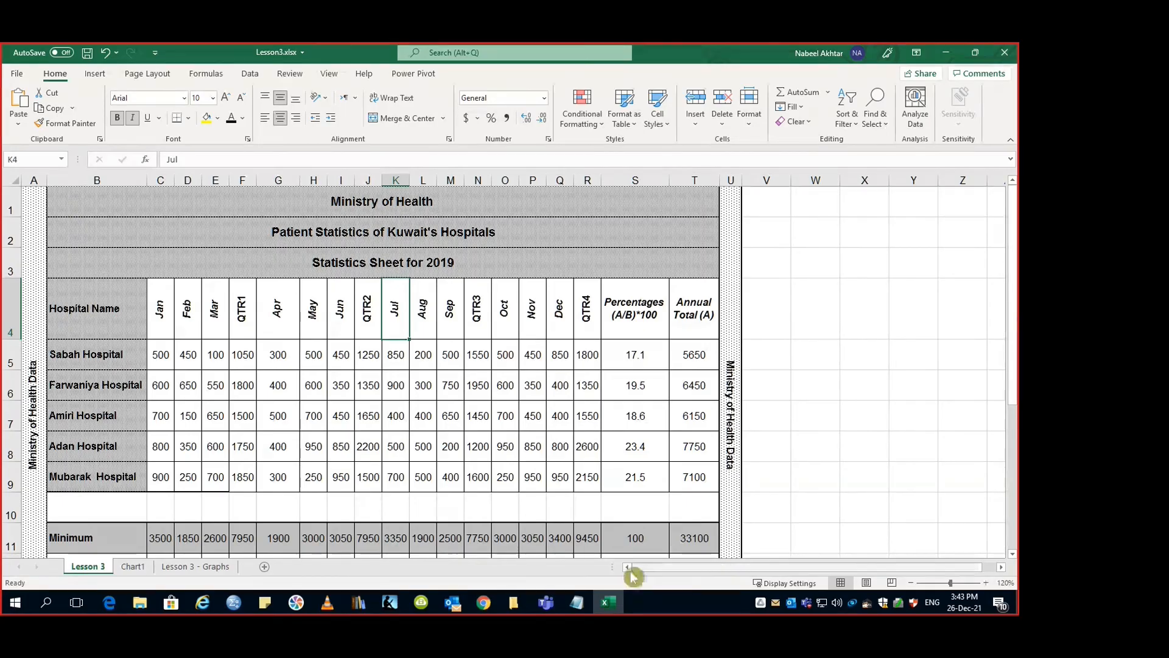
{"action": "left_click_drag", "start_coordinate": [614, 569], "coordinate": [487, 569]}
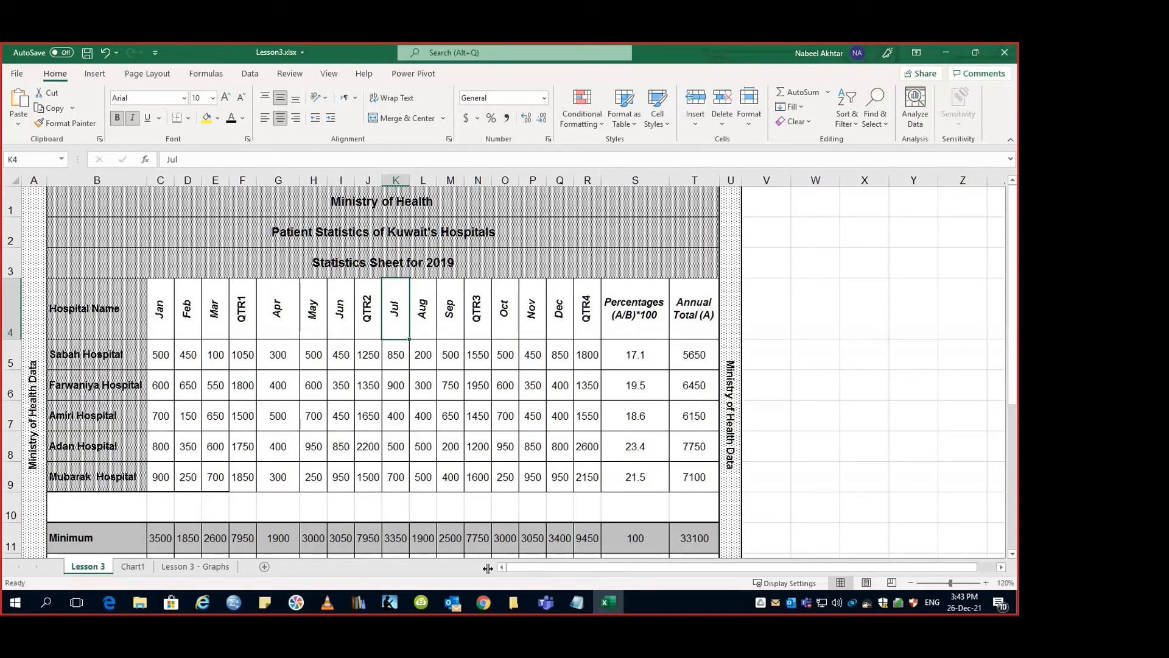
{"action": "left_click_drag", "start_coordinate": [1004, 570], "coordinate": [1003, 569]}
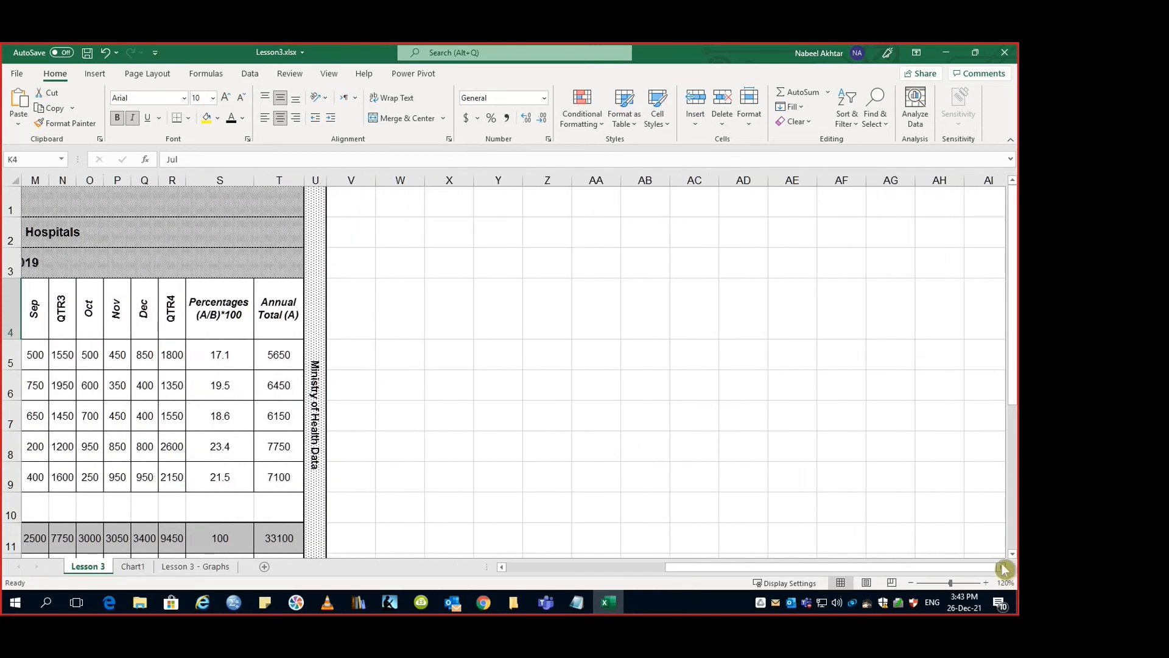
{"action": "left_click", "coordinate": [603, 264]}
{"action": "type", "text": "1"}
{"action": "key", "text": "Return"}
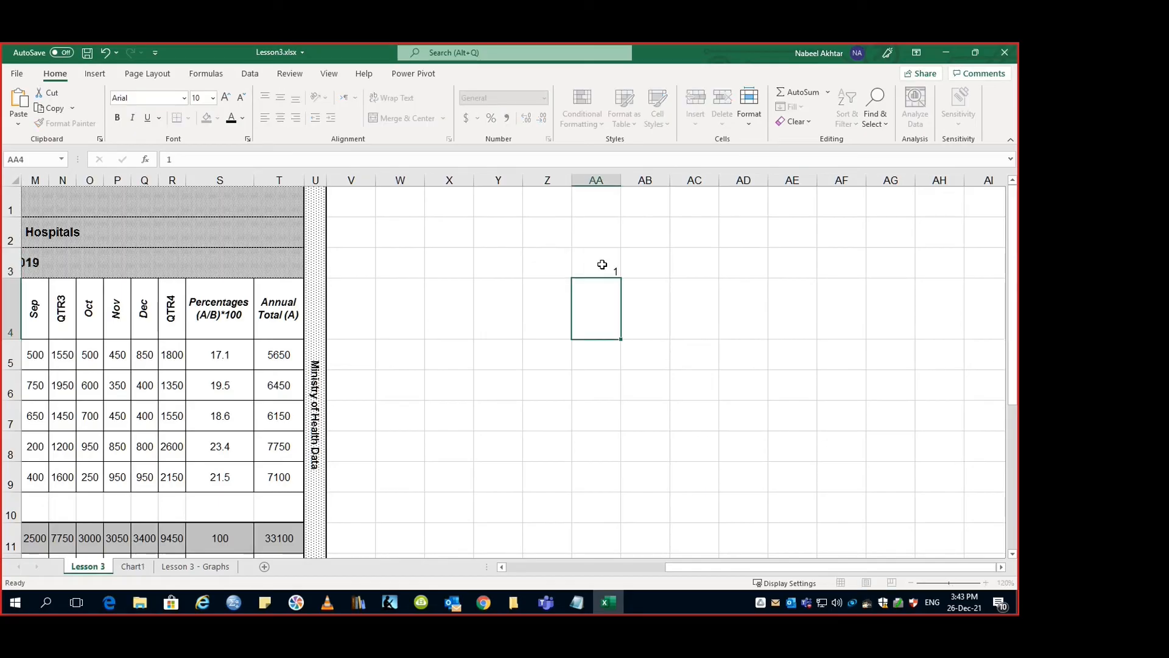
{"action": "type", "text": "2"}
{"action": "key", "text": "Return"}
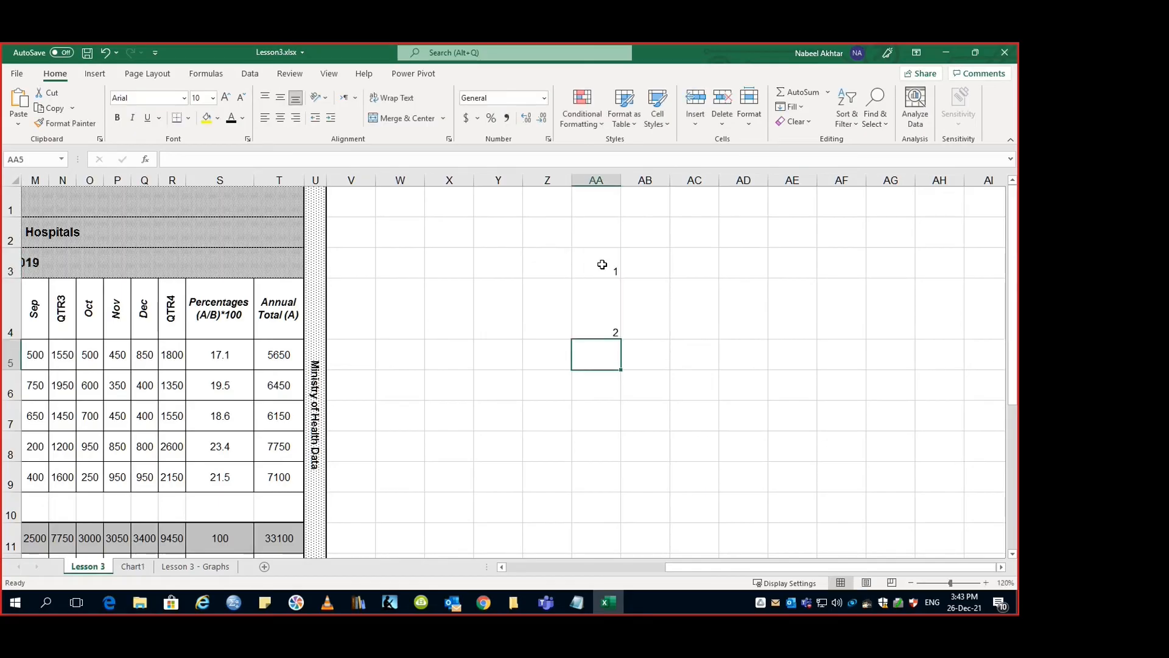
Insert a new blank worksheet directly after the Lesson 3 sheet
{"action": "left_click", "coordinate": [264, 567]}
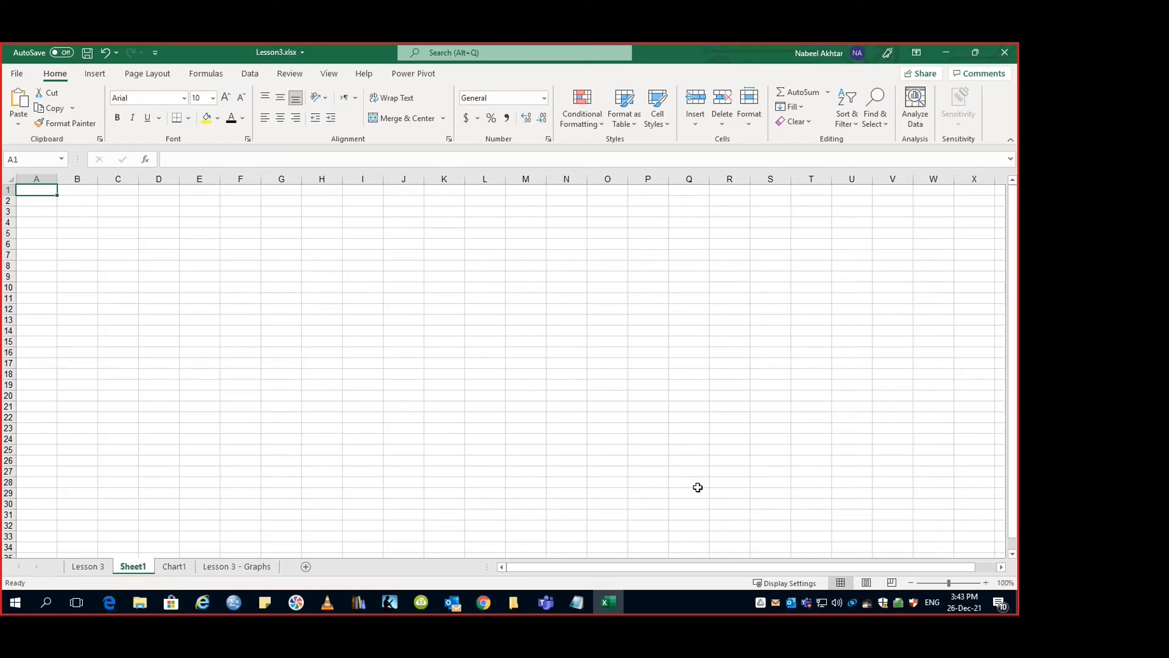
{"action": "left_click", "coordinate": [986, 583]}
{"action": "left_click", "coordinate": [987, 583]}
{"action": "left_click", "coordinate": [986, 583]}
{"action": "left_click", "coordinate": [987, 583]}
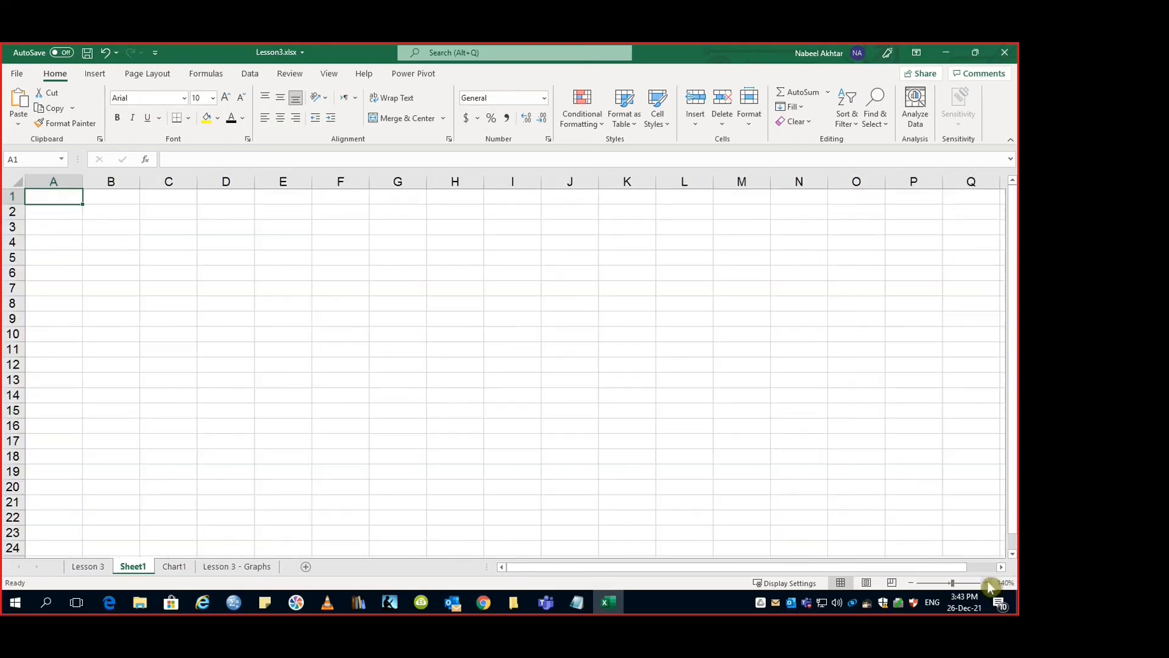
{"action": "left_click", "coordinate": [987, 582]}
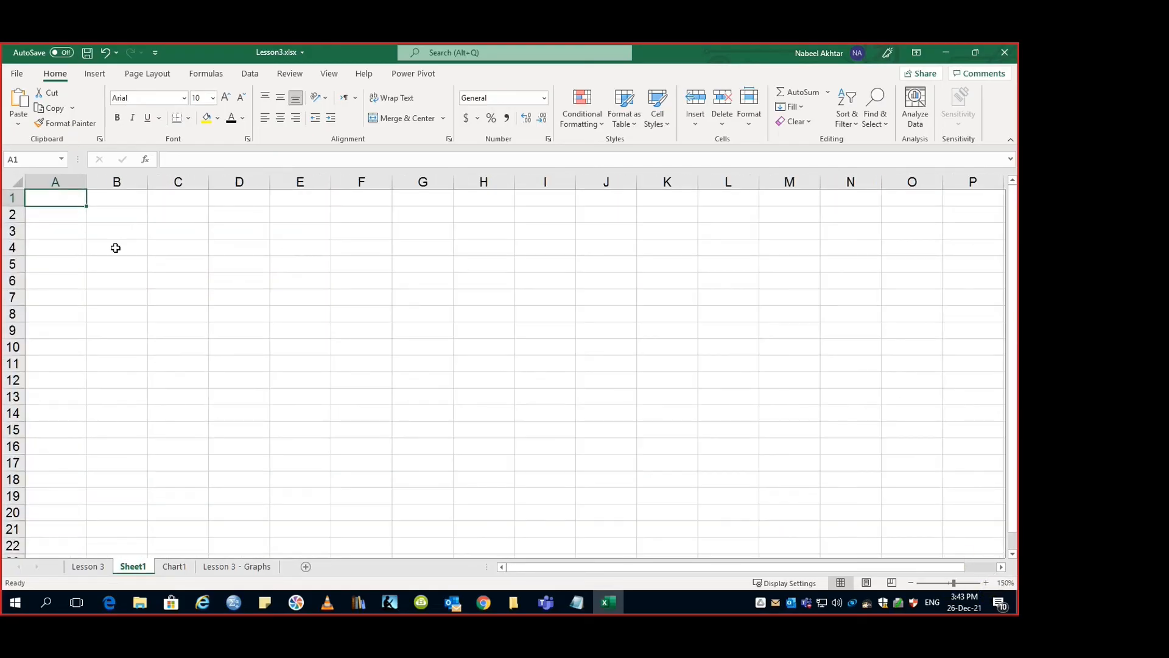
Enter the heading S.No. in A1 and number cells A2 to A17 from 1 to 16 as a filled series
{"action": "left_click", "coordinate": [80, 211]}
{"action": "key", "text": "Up"}
{"action": "type", "text": "S.No."}
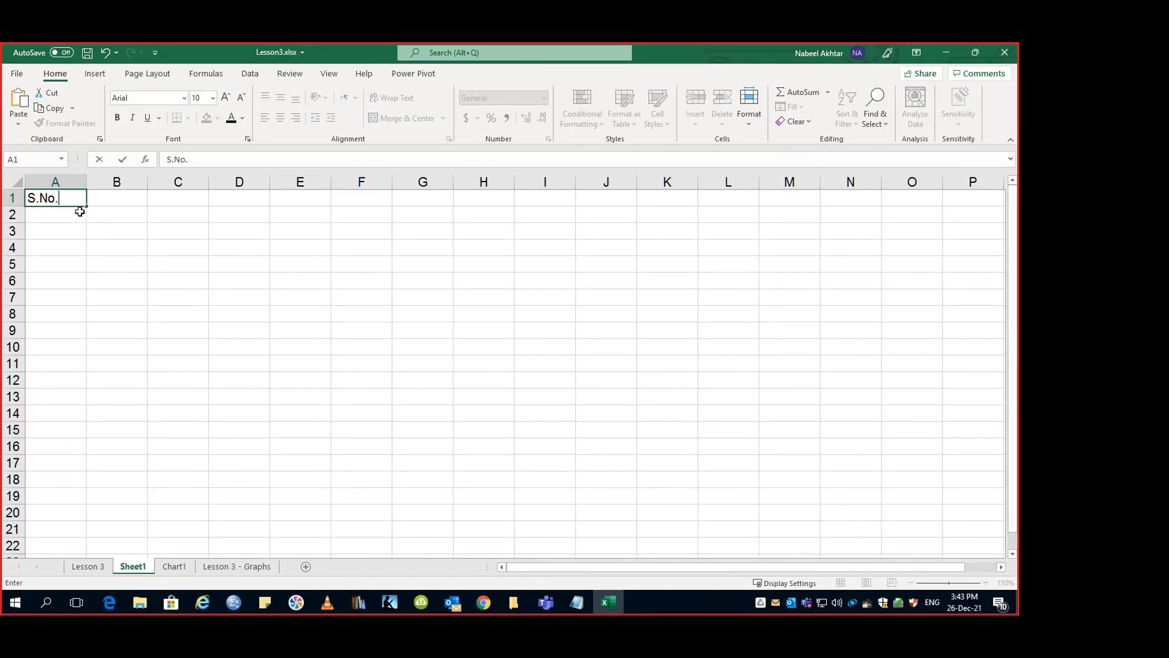
{"action": "key", "text": "Return"}
{"action": "type", "text": "1"}
{"action": "key", "text": "Return"}
{"action": "type", "text": "2"}
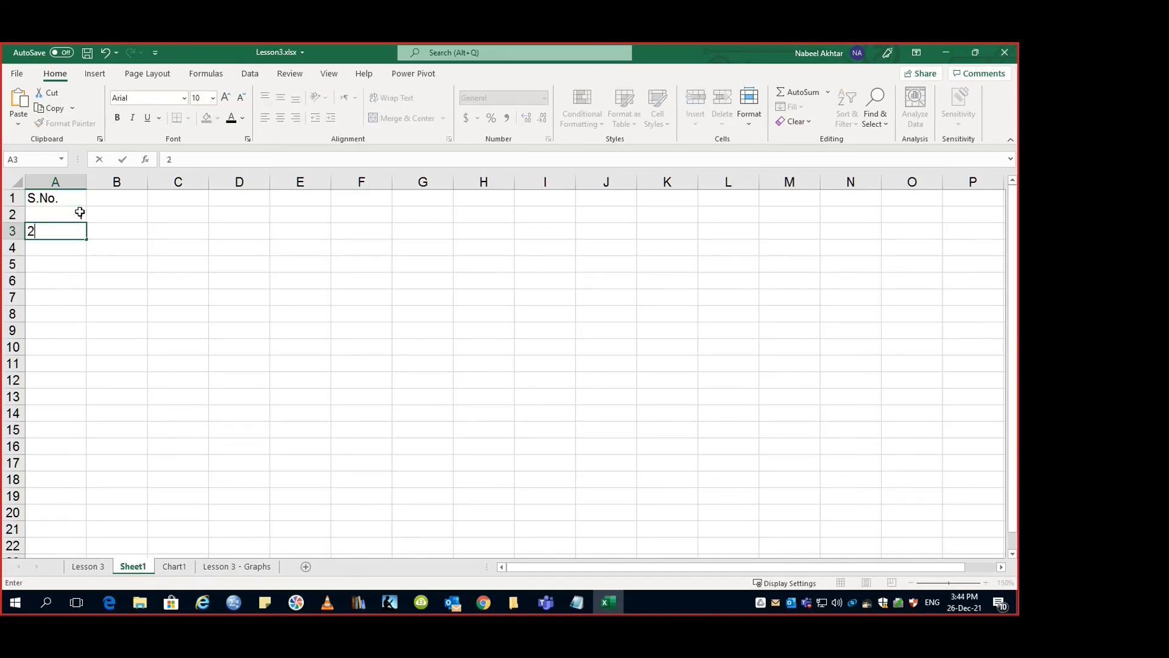
{"action": "key", "text": "Return"}
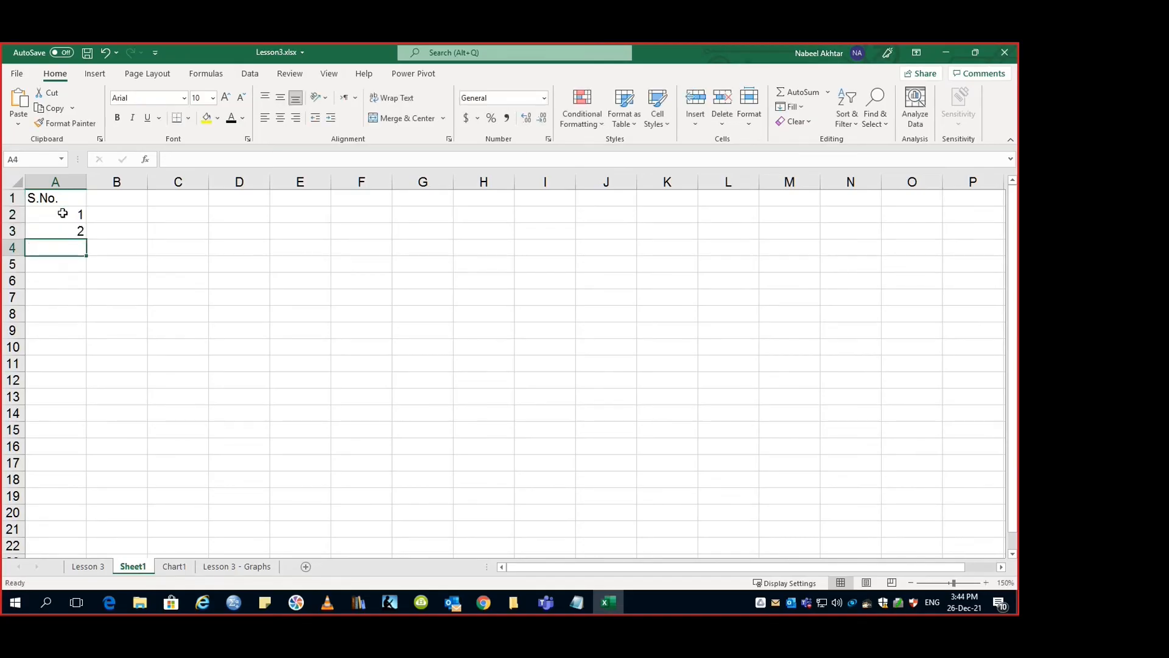
{"action": "left_click_drag", "start_coordinate": [63, 212], "coordinate": [63, 230]}
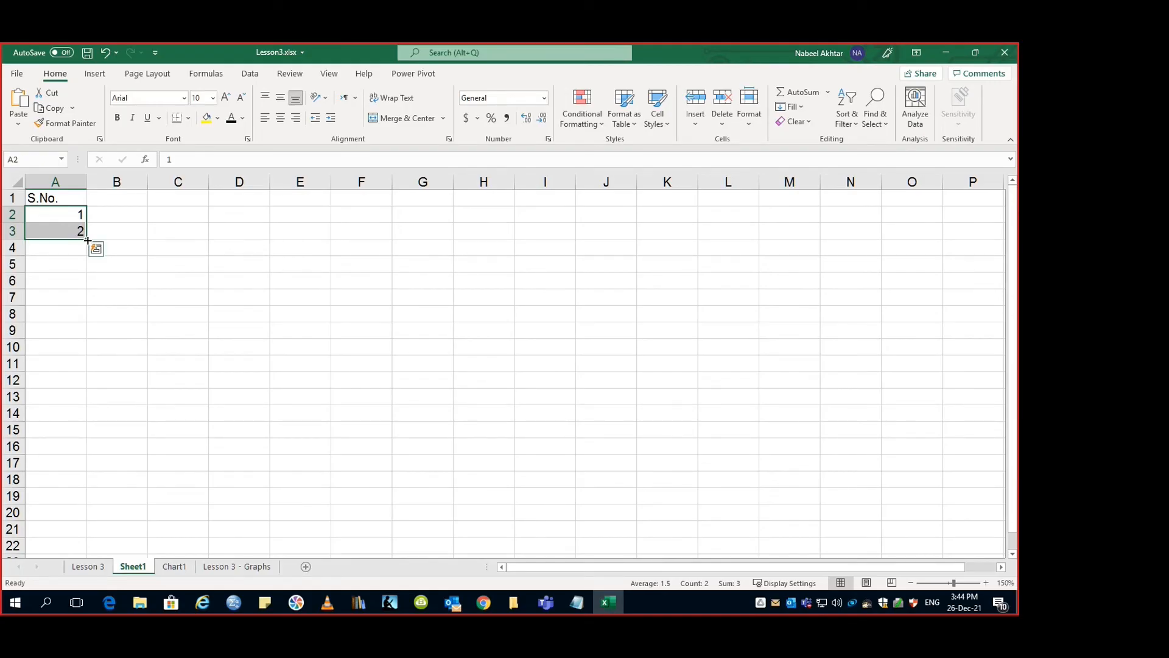
{"action": "left_click_drag", "start_coordinate": [88, 240], "coordinate": [89, 470]}
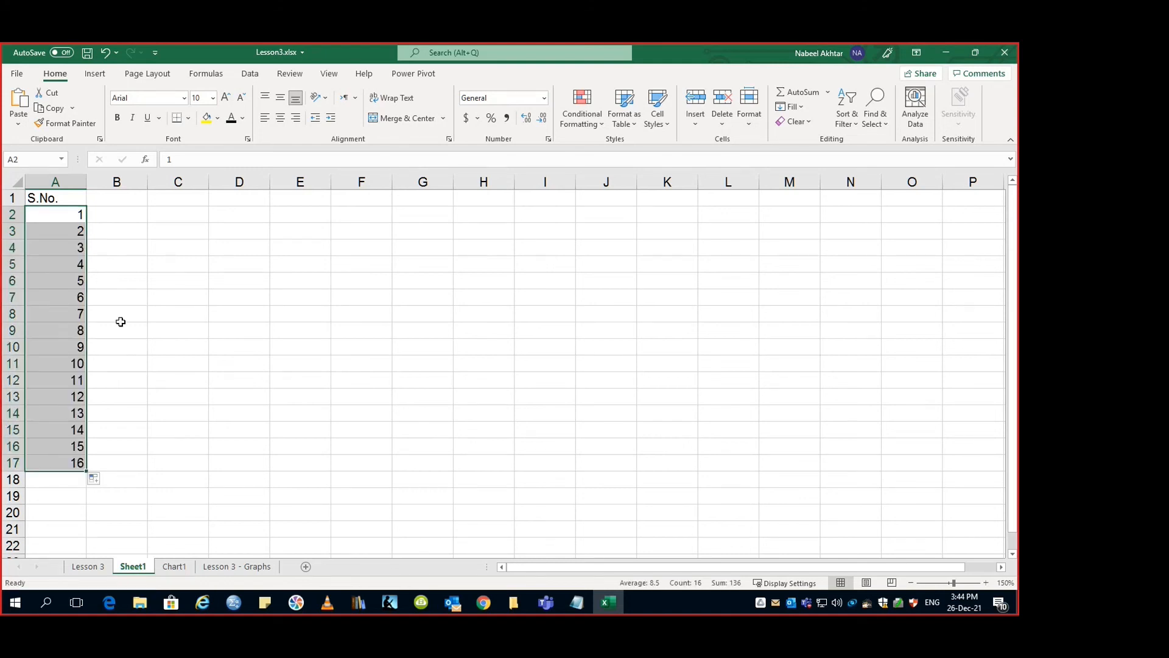
Enter the heading Students in B1 and fill B2 to B17 with the series Student1 to Student16
{"action": "left_click", "coordinate": [111, 200]}
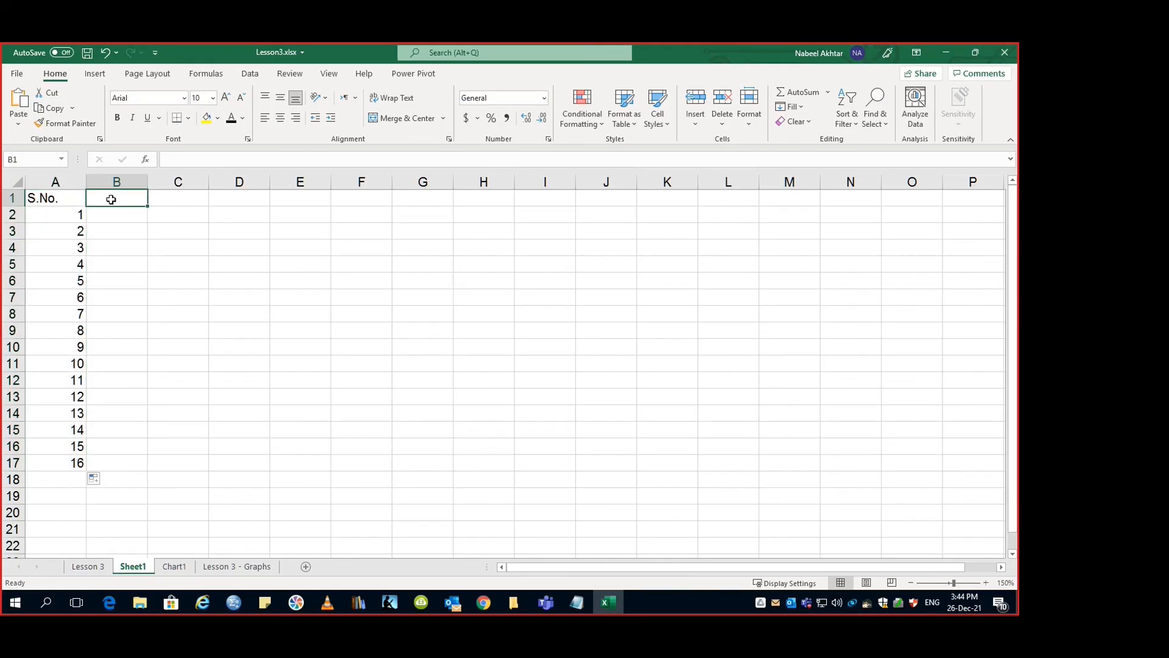
{"action": "type", "text": "Students"}
{"action": "key", "text": "Return"}
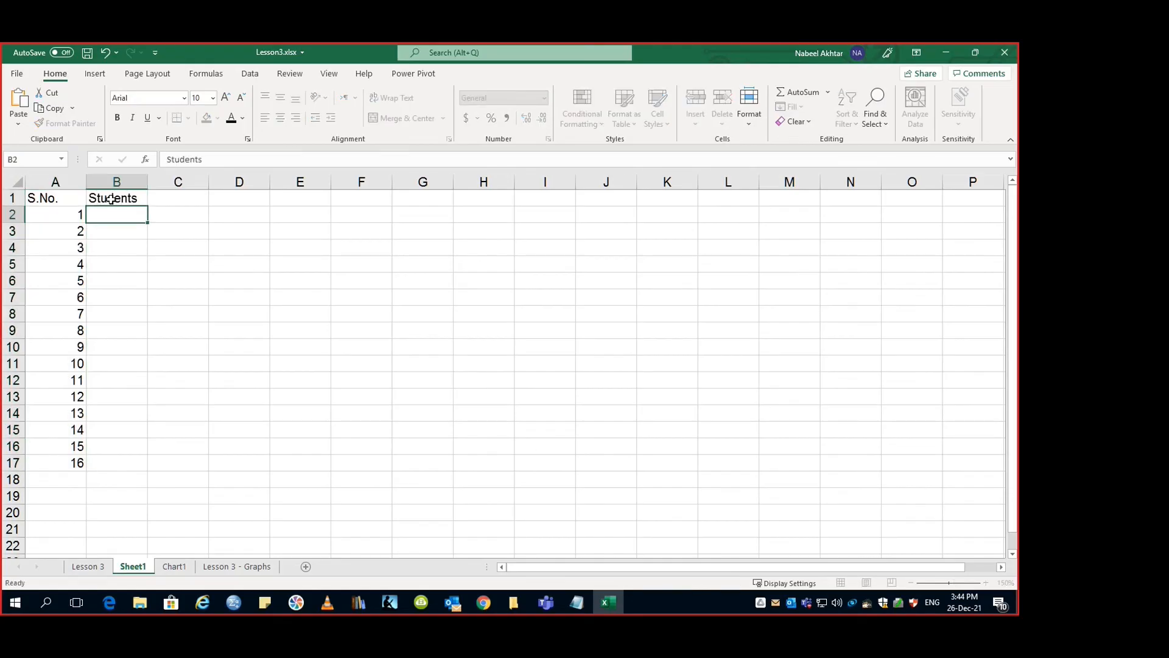
{"action": "type", "text": "Student1"}
{"action": "key", "text": "Return"}
{"action": "type", "text": "Stu"}
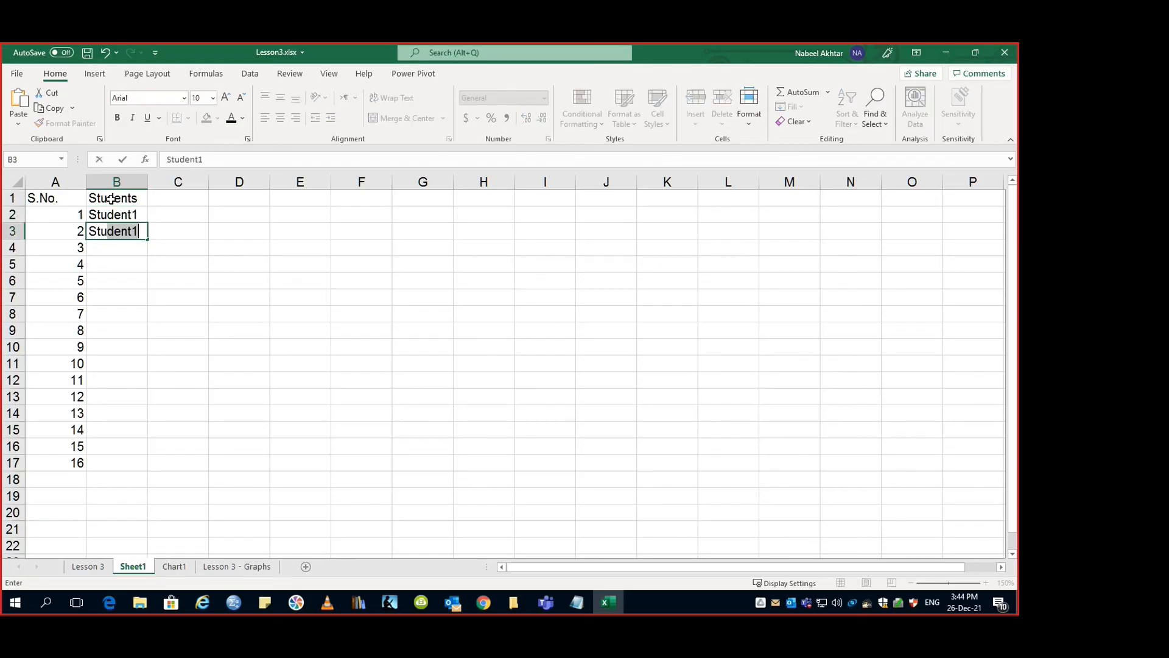
{"action": "type", "text": "dent2"}
{"action": "key", "text": "Return"}
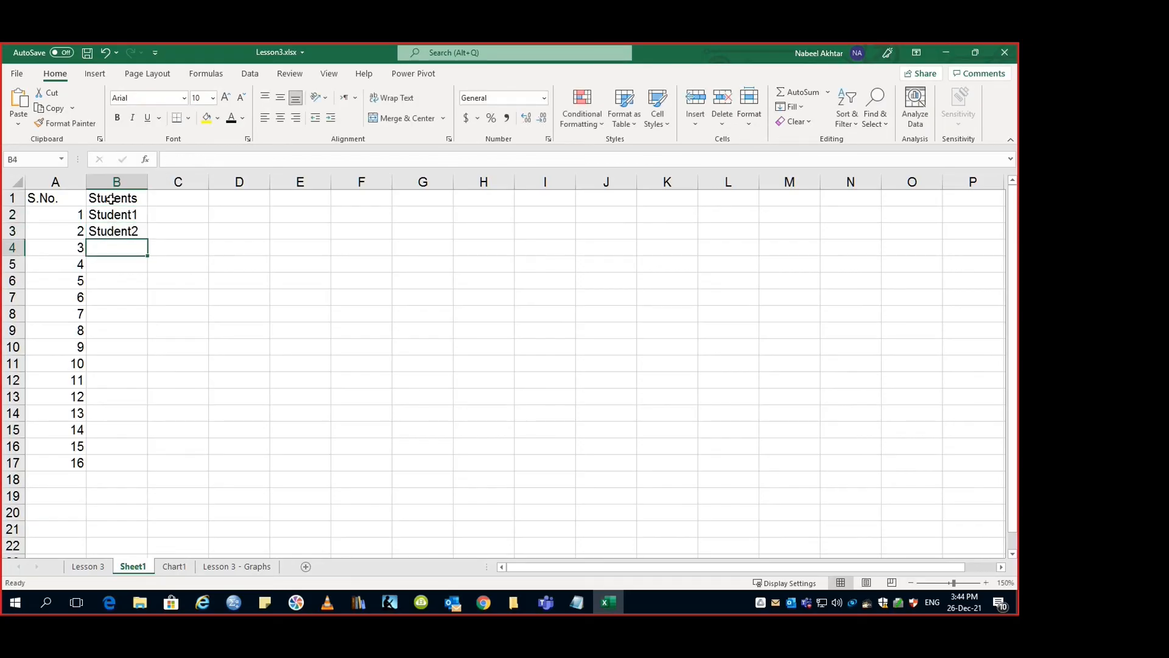
{"action": "type", "text": "S"}
{"action": "key", "text": "Escape"}
{"action": "left_click_drag", "start_coordinate": [135, 213], "coordinate": [157, 469]}
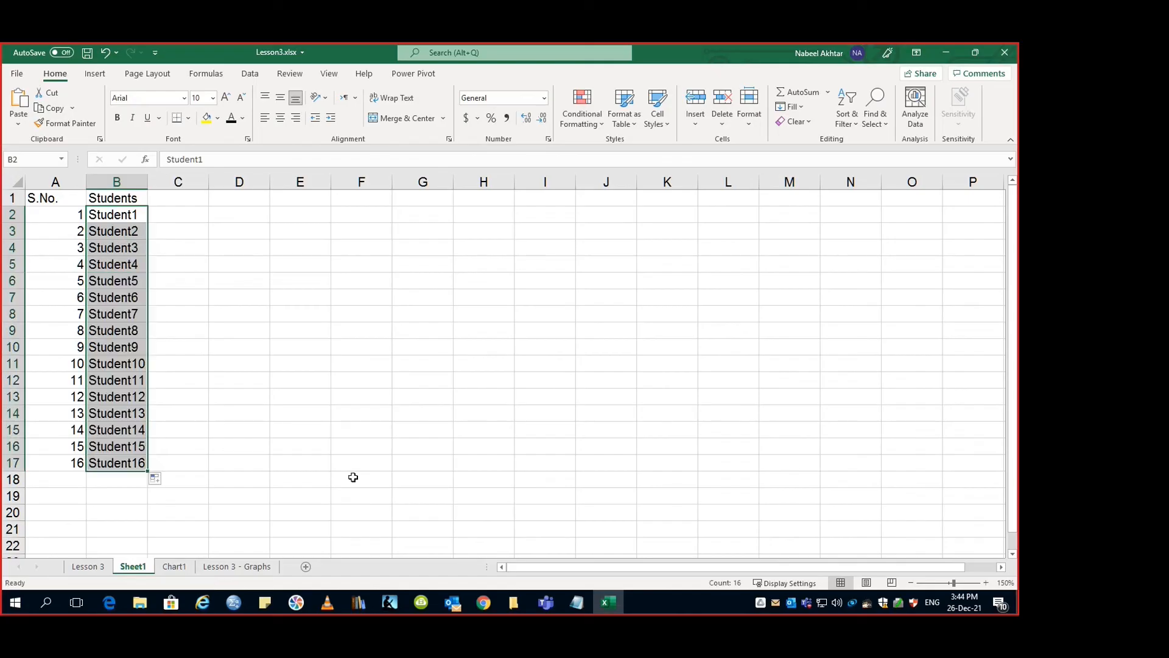
Enter Sun in C1 and Mon in C2, and extend the weekday series down to C17
{"action": "left_click", "coordinate": [181, 198]}
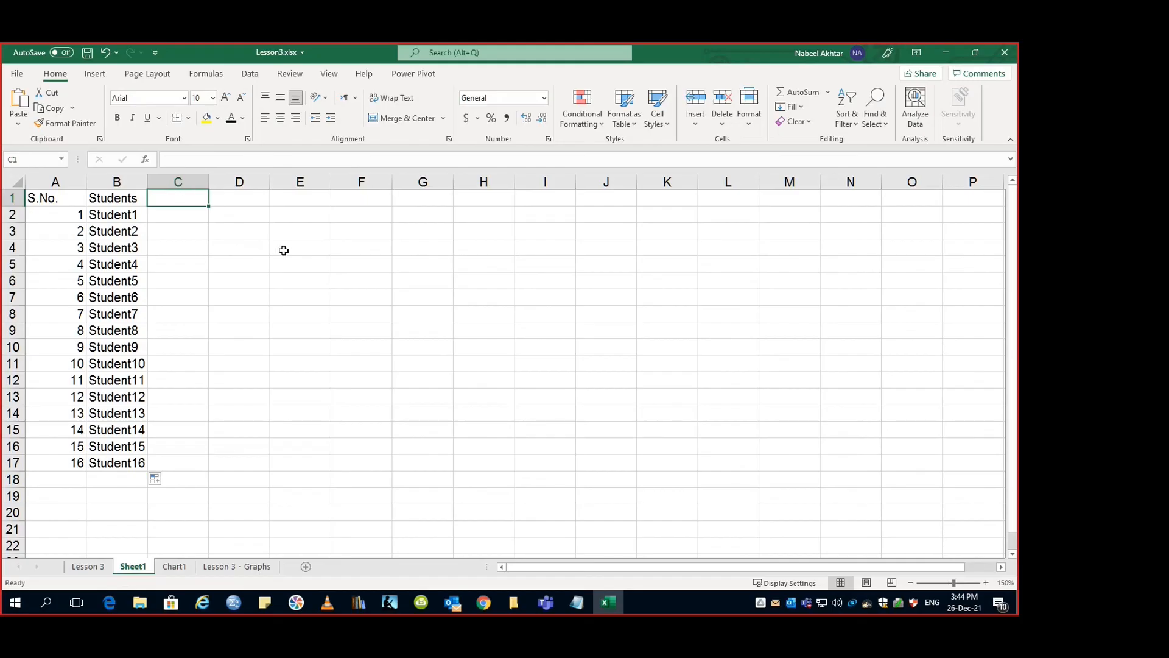
{"action": "type", "text": "Sun"}
{"action": "key", "text": "Return"}
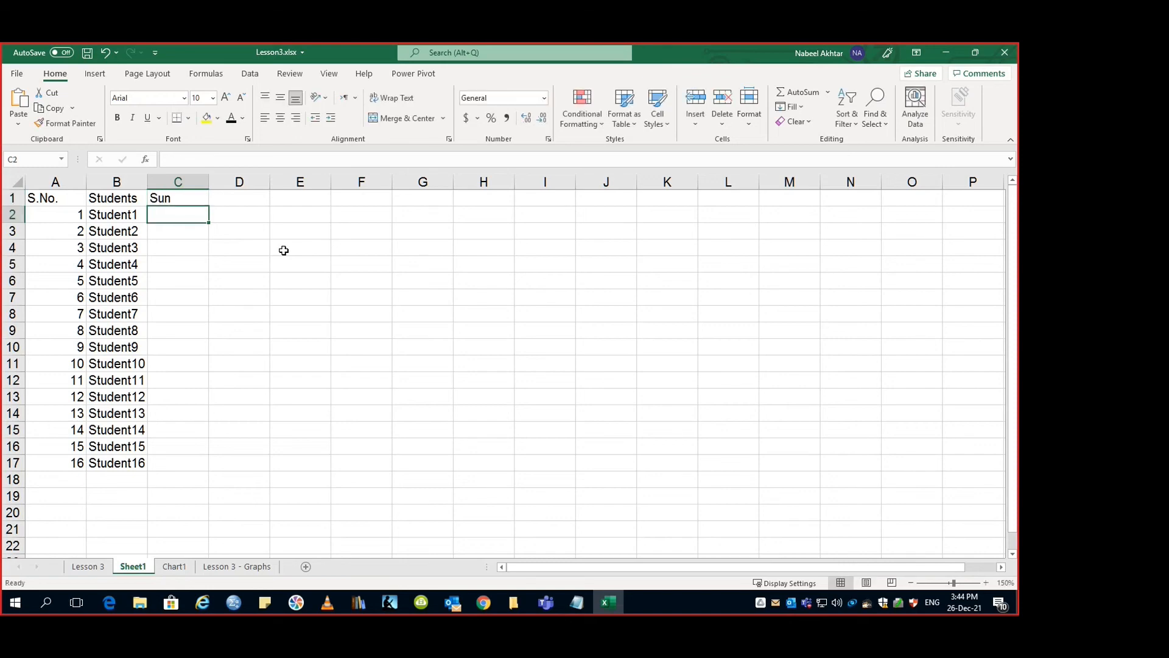
{"action": "type", "text": "Mon"}
{"action": "key", "text": "Return"}
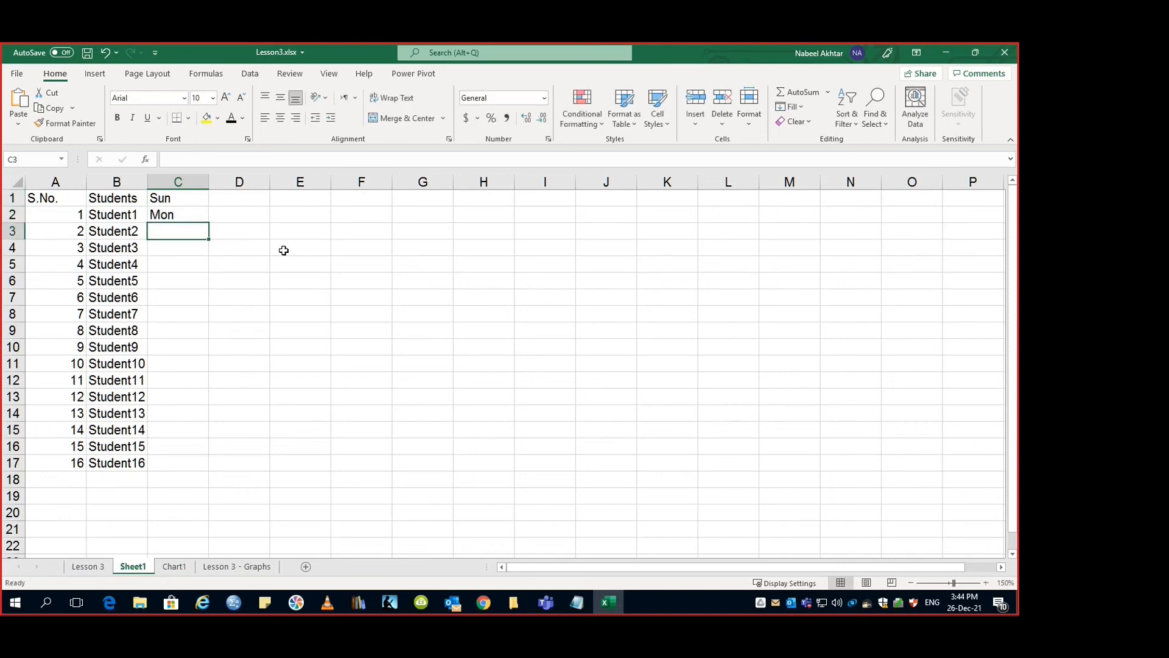
{"action": "left_click_drag", "start_coordinate": [169, 196], "coordinate": [200, 465]}
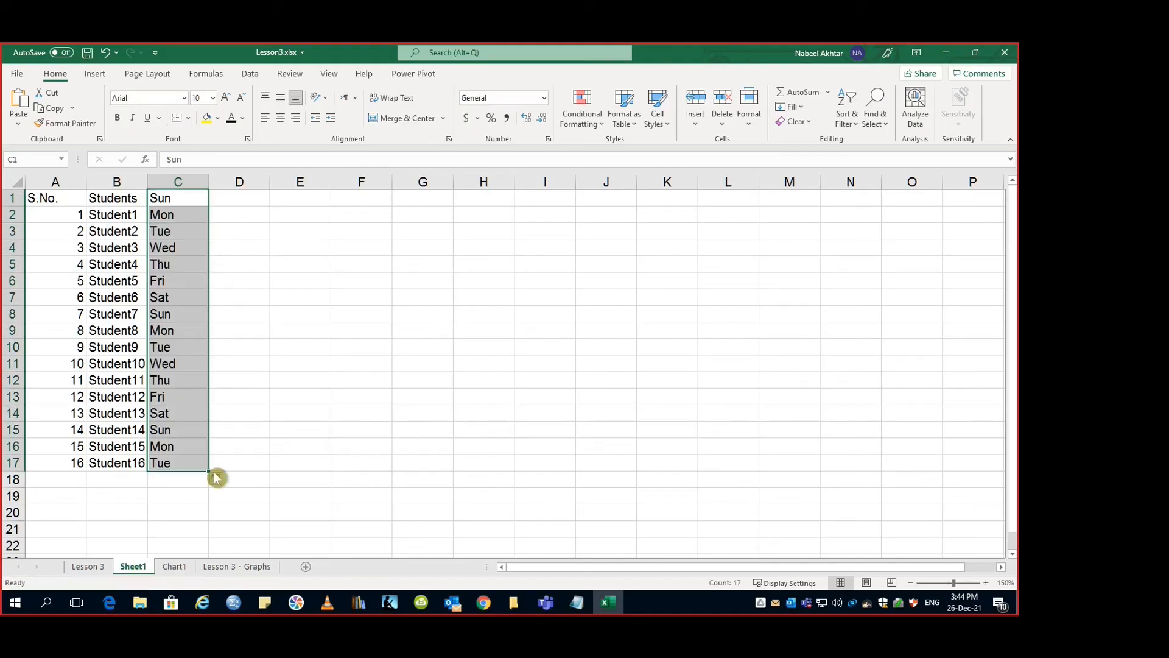
{"action": "left_click", "coordinate": [324, 381]}
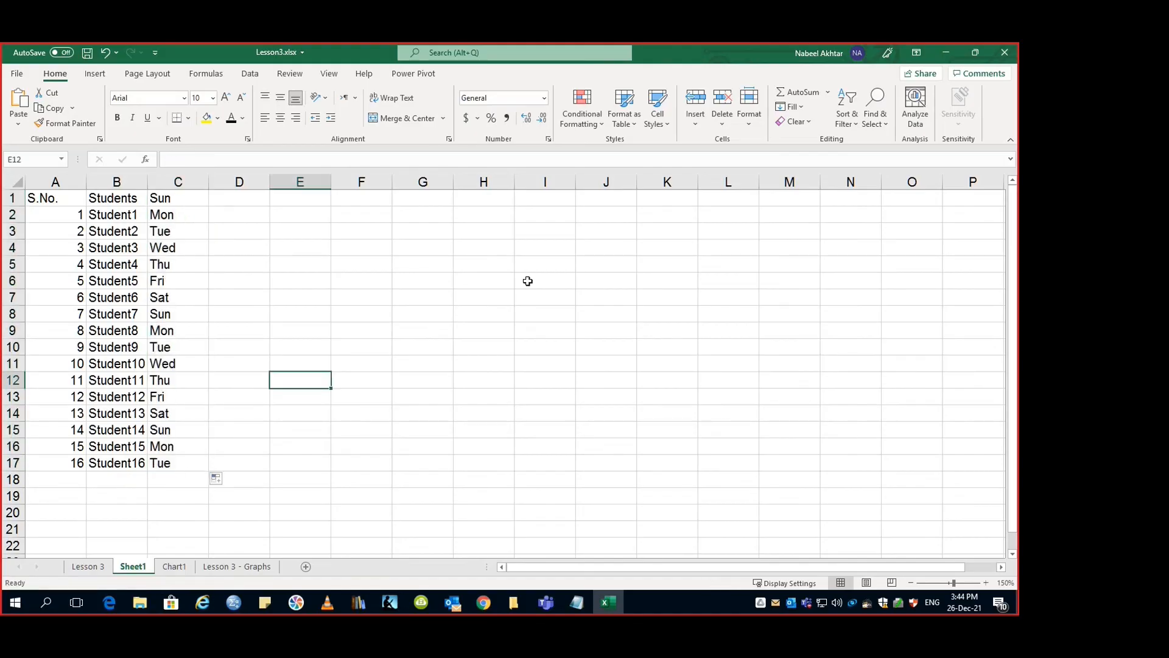
Enter the headings Jan, Feb, Mar and QTR1 in cells D1 to G1
{"action": "left_click", "coordinate": [245, 203]}
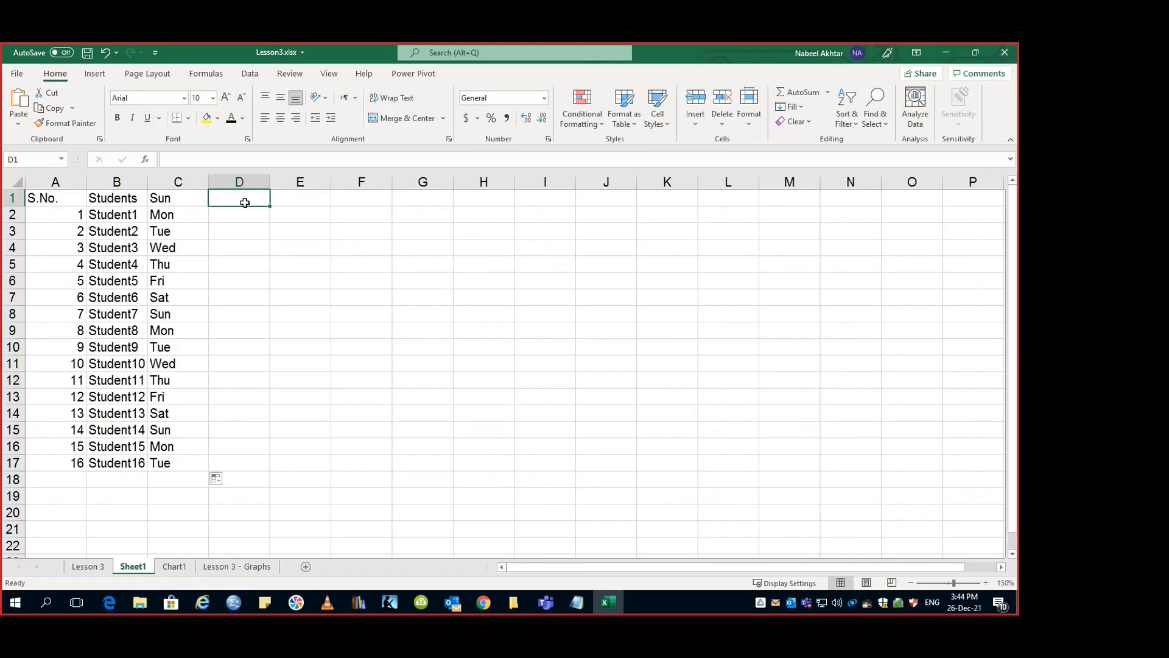
{"action": "type", "text": "Jan"}
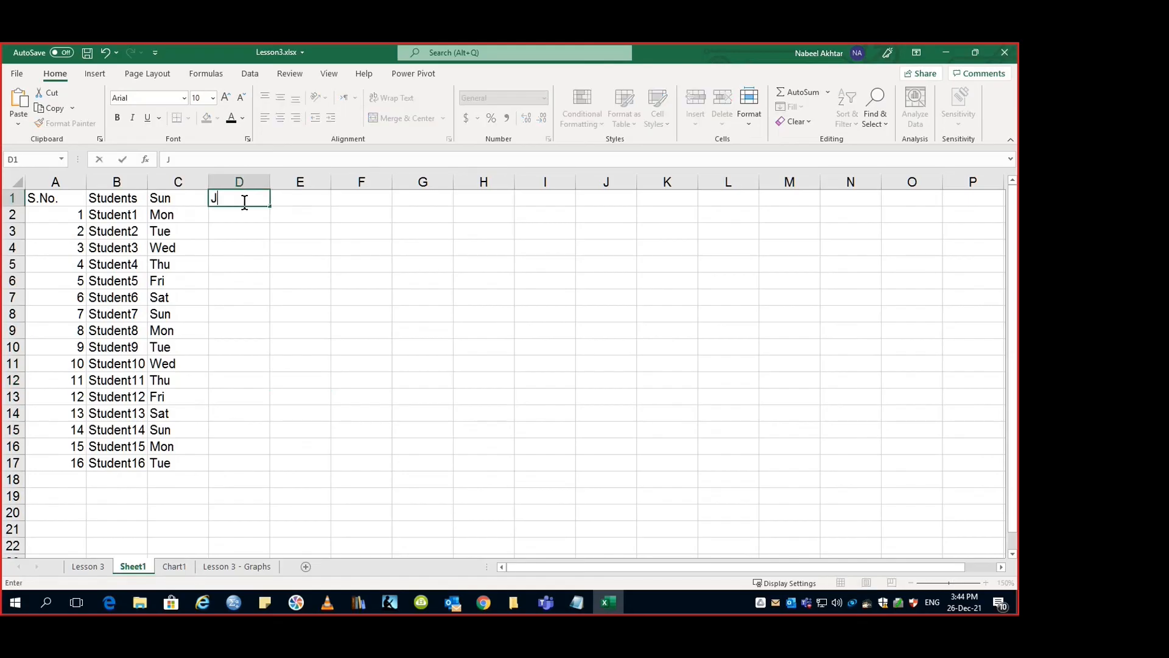
{"action": "key", "text": "Tab"}
{"action": "type", "text": "Feb"}
{"action": "key", "text": "Tab"}
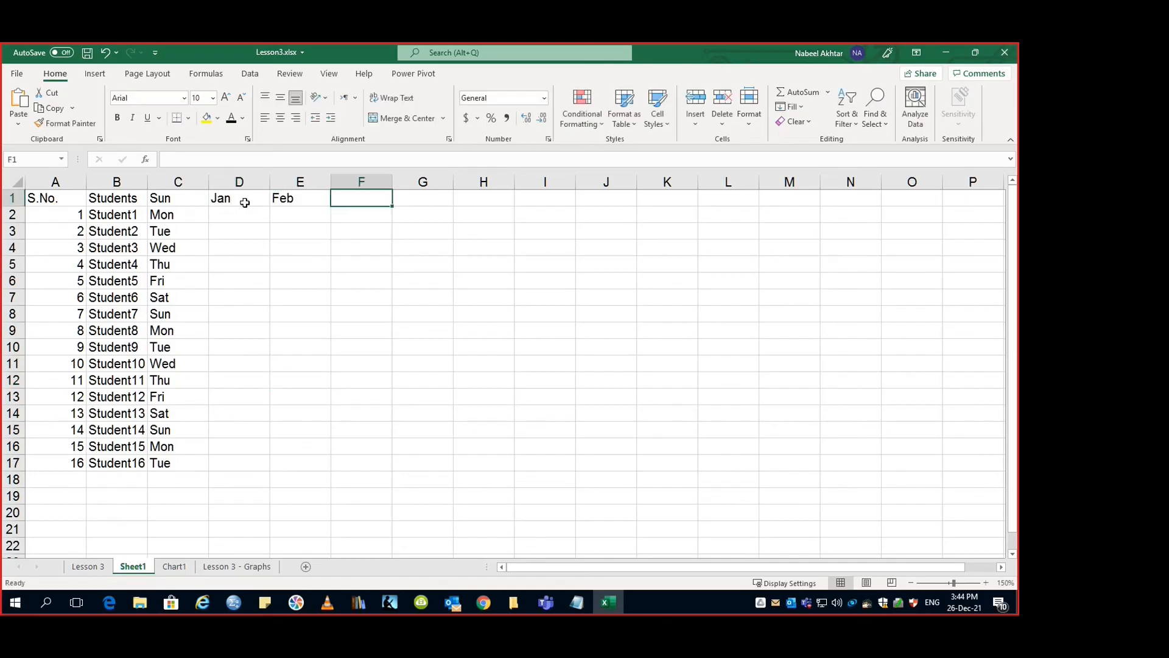
{"action": "type", "text": "Mar"}
{"action": "key", "text": "Tab"}
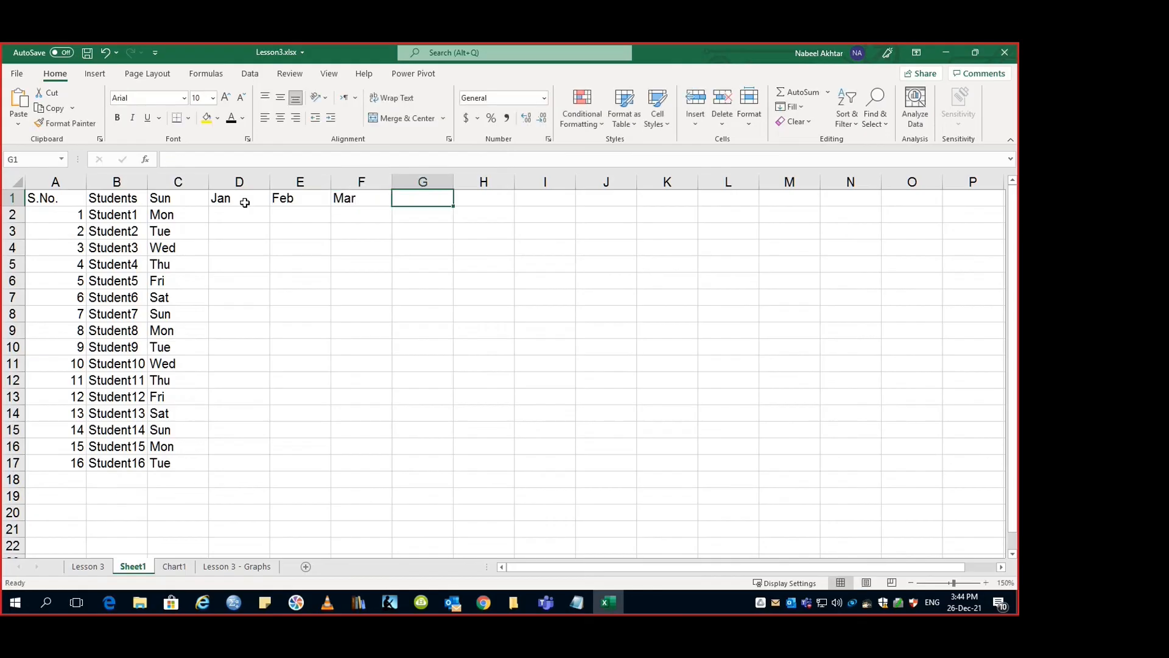
{"action": "type", "text": "QTR1"}
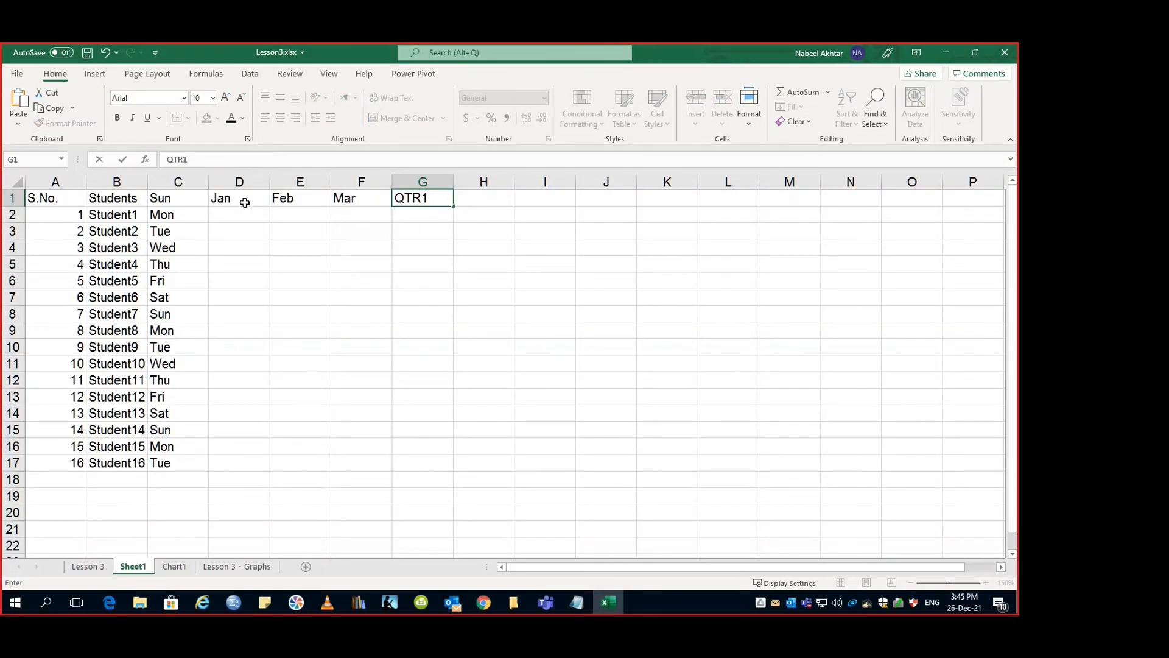
{"action": "key", "text": "Return"}
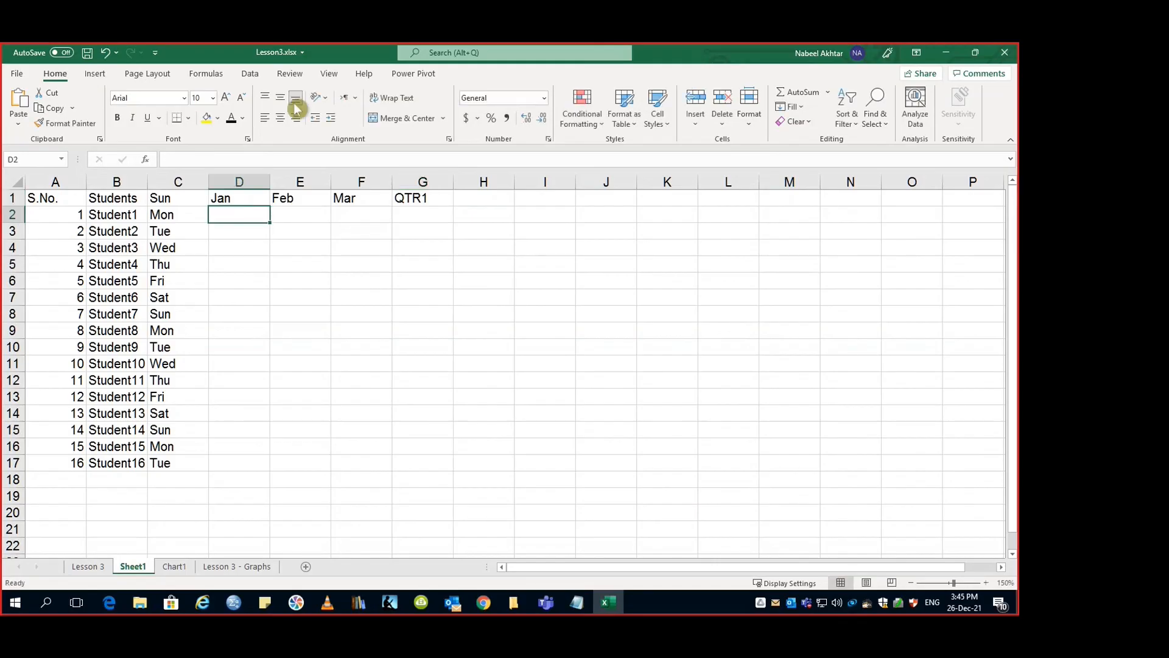
Extend the Jan to QTR1 headings across row 1 as a filled series through QTR4 in S1
{"action": "left_click_drag", "start_coordinate": [223, 199], "coordinate": [429, 200]}
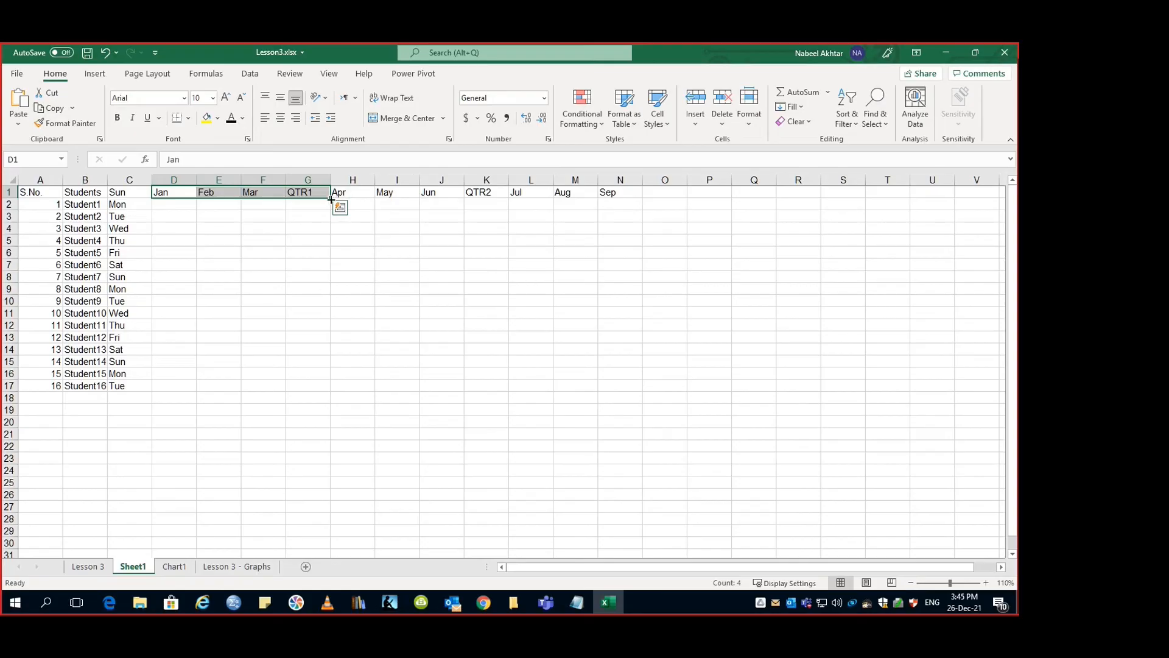
{"action": "left_click_drag", "start_coordinate": [331, 199], "coordinate": [852, 223]}
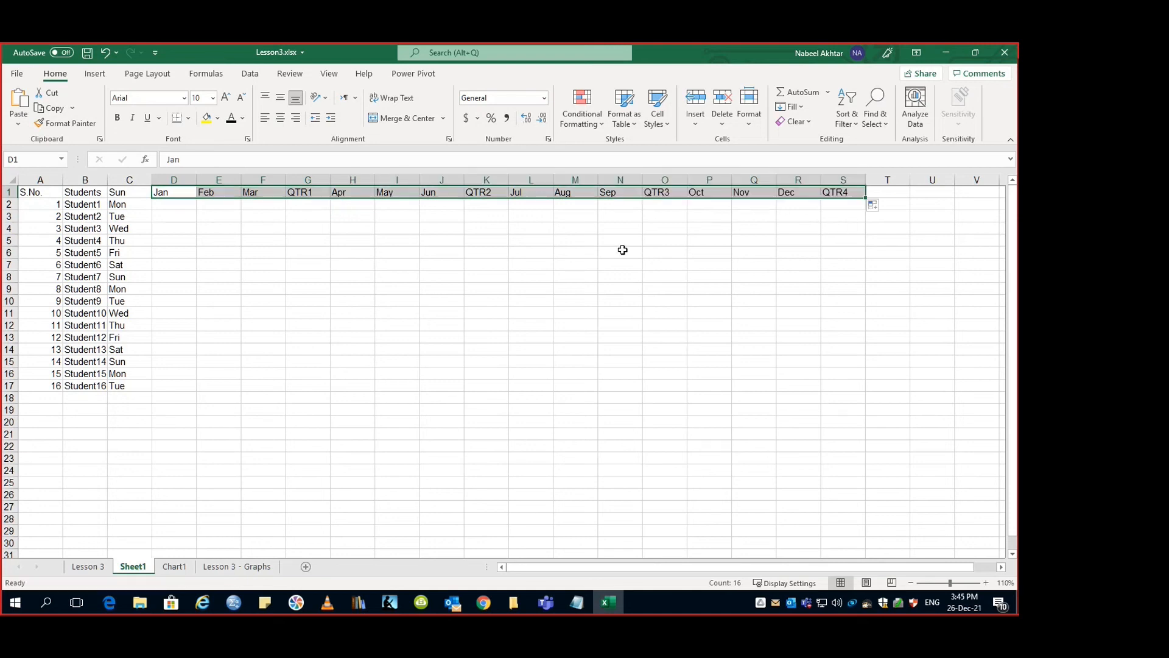
{"action": "left_click", "coordinate": [622, 250]}
{"action": "left_click", "coordinate": [170, 190]}
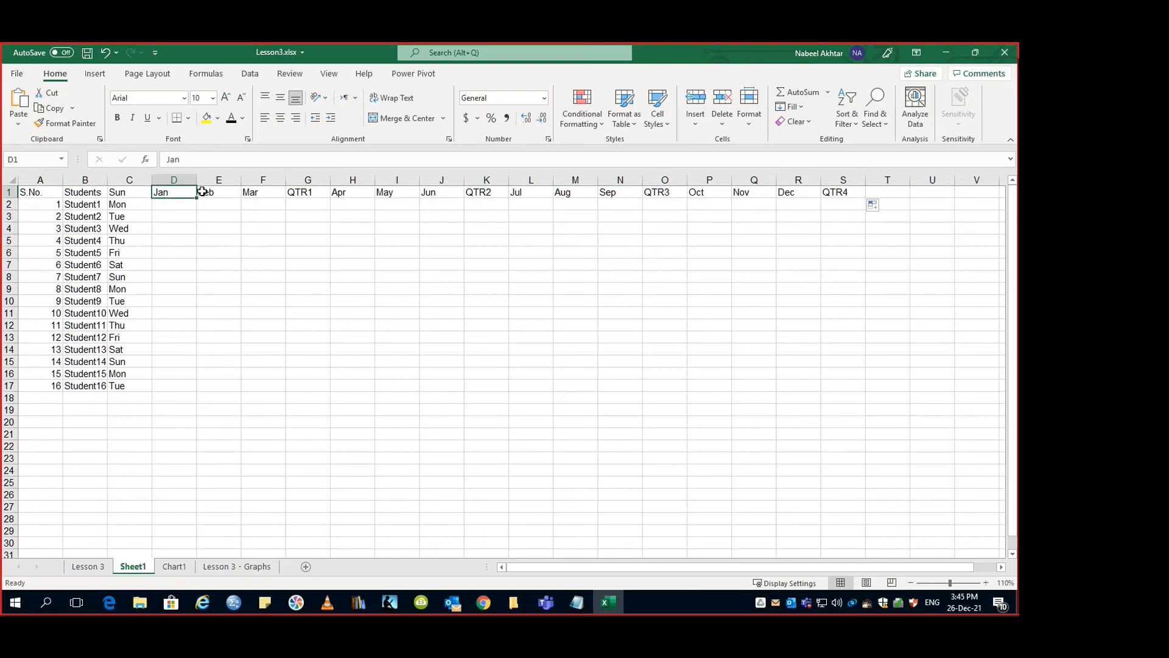
{"action": "left_click", "coordinate": [203, 192]}
{"action": "left_click", "coordinate": [271, 195]}
{"action": "left_click", "coordinate": [295, 193]}
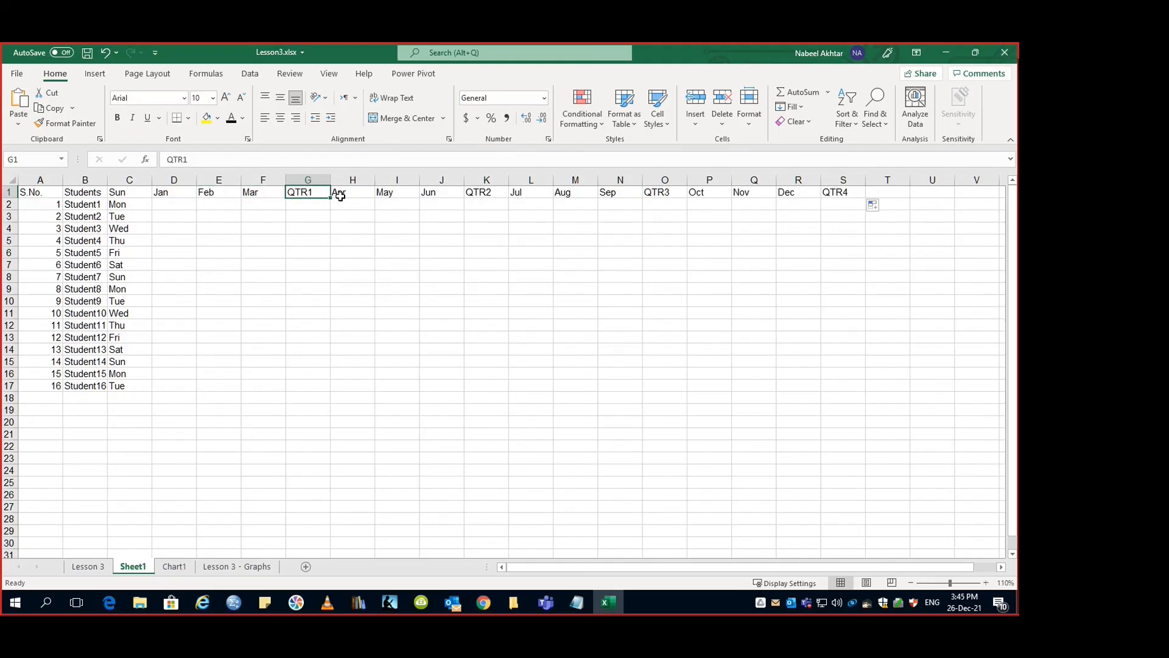
{"action": "left_click", "coordinate": [339, 193]}
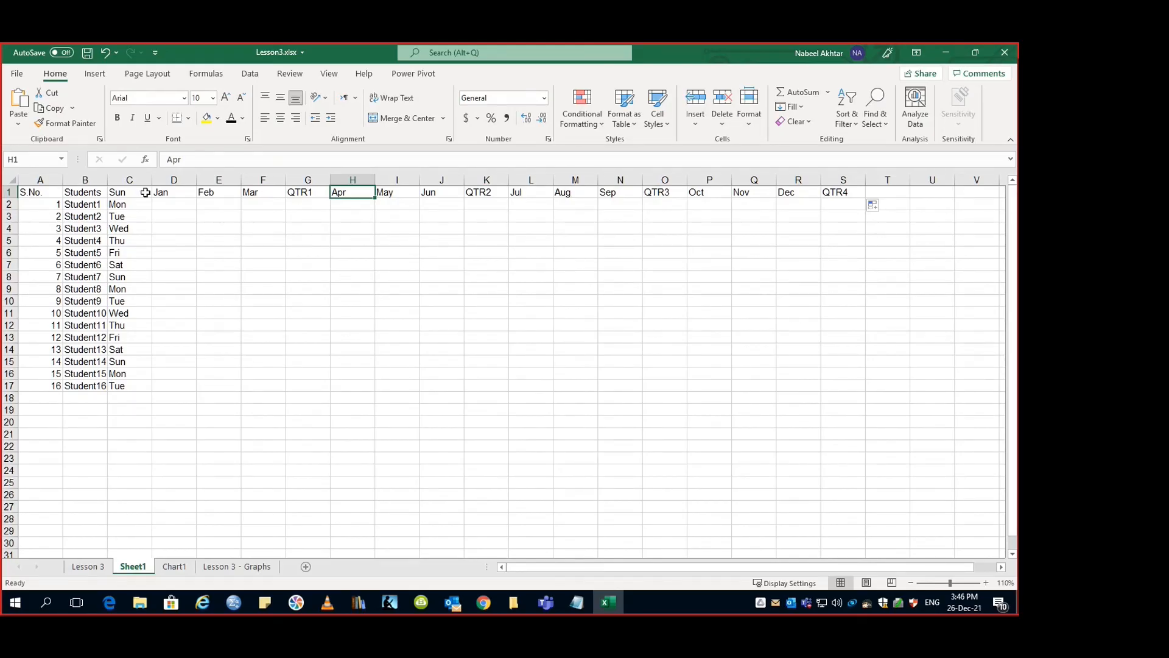
Clear the Jan heading from cell D1
{"action": "left_click", "coordinate": [171, 192]}
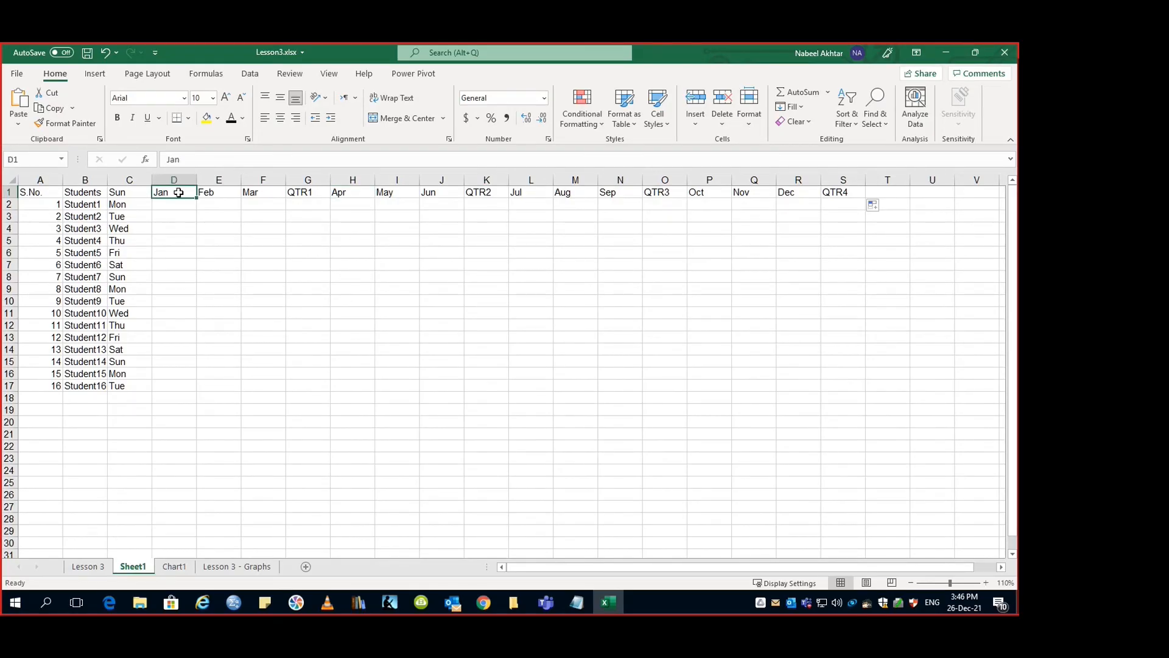
{"action": "mouse_move", "coordinate": [196, 198]}
{"action": "left_mouse_down"}
{"action": "mouse_move", "coordinate": [201, 229]}
{"action": "mouse_move", "coordinate": [193, 196]}
{"action": "left_mouse_up"}
{"action": "left_click", "coordinate": [175, 204]}
{"action": "left_click", "coordinate": [178, 193]}
Enter testing in F6 and fill it across to column P and down to row 19
{"action": "left_click", "coordinate": [265, 253]}
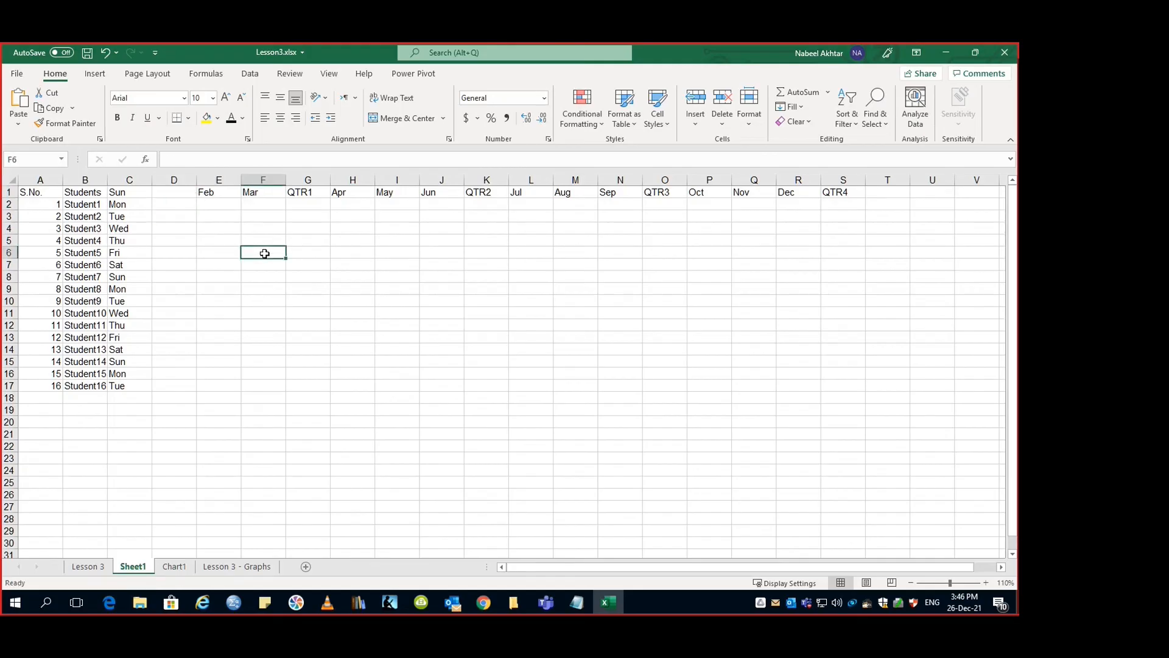
{"action": "type", "text": "testi"}
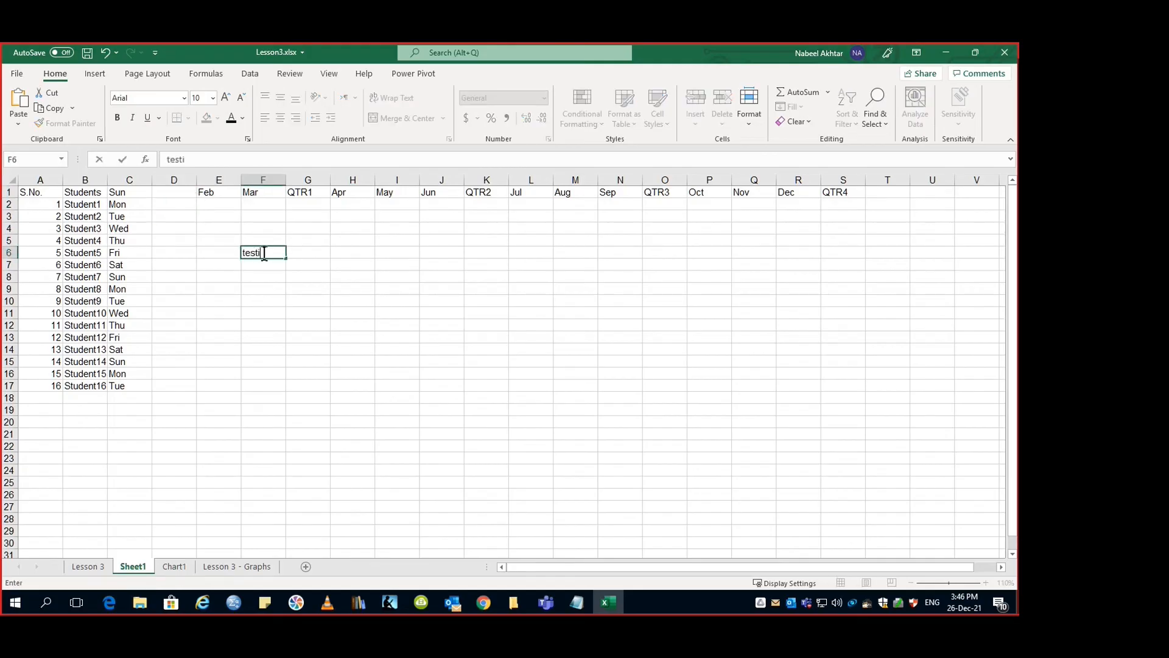
{"action": "type", "text": "ng"}
{"action": "key", "text": "Return"}
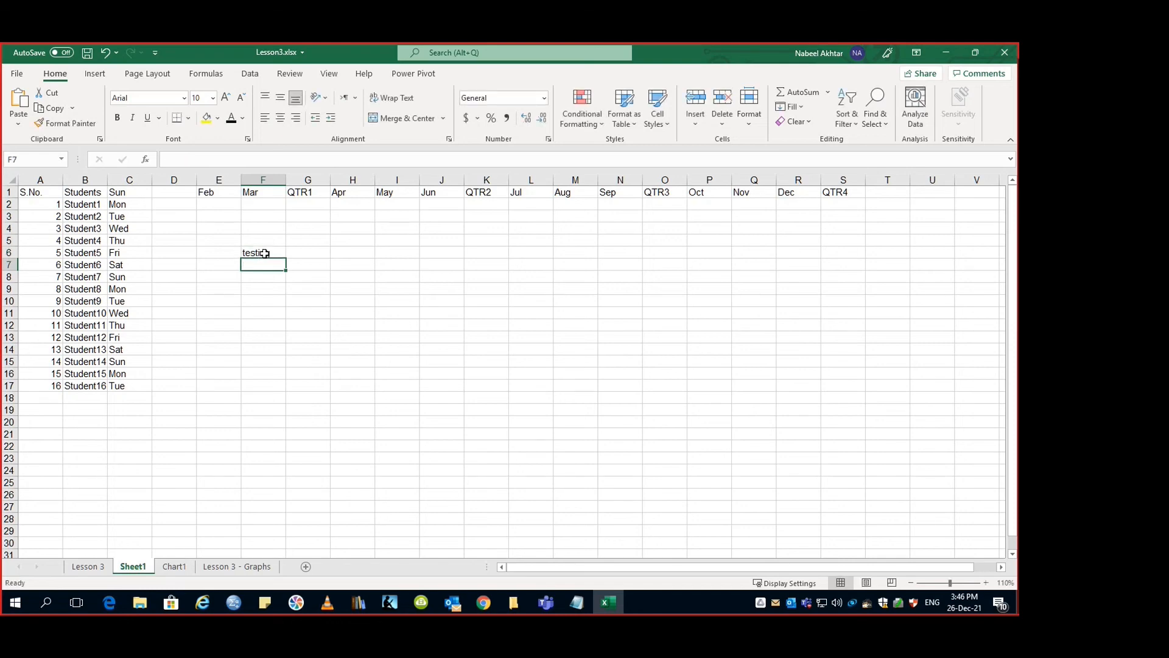
{"action": "left_click", "coordinate": [265, 253]}
{"action": "left_click_drag", "start_coordinate": [278, 259], "coordinate": [715, 449]}
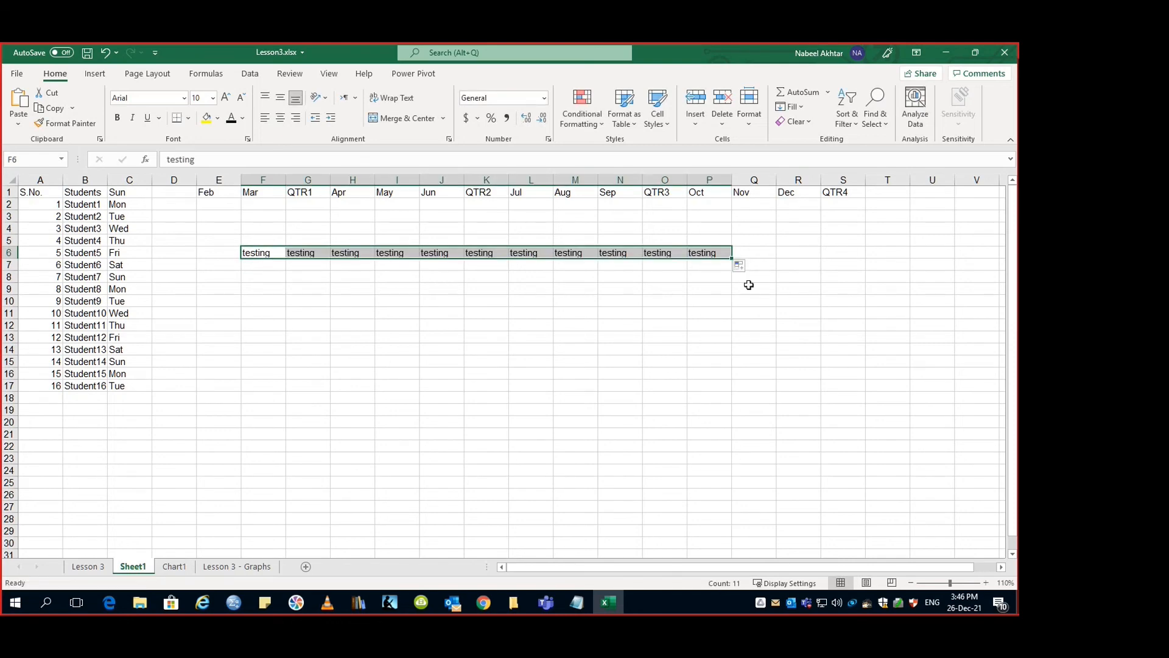
{"action": "left_click_drag", "start_coordinate": [732, 258], "coordinate": [736, 416]}
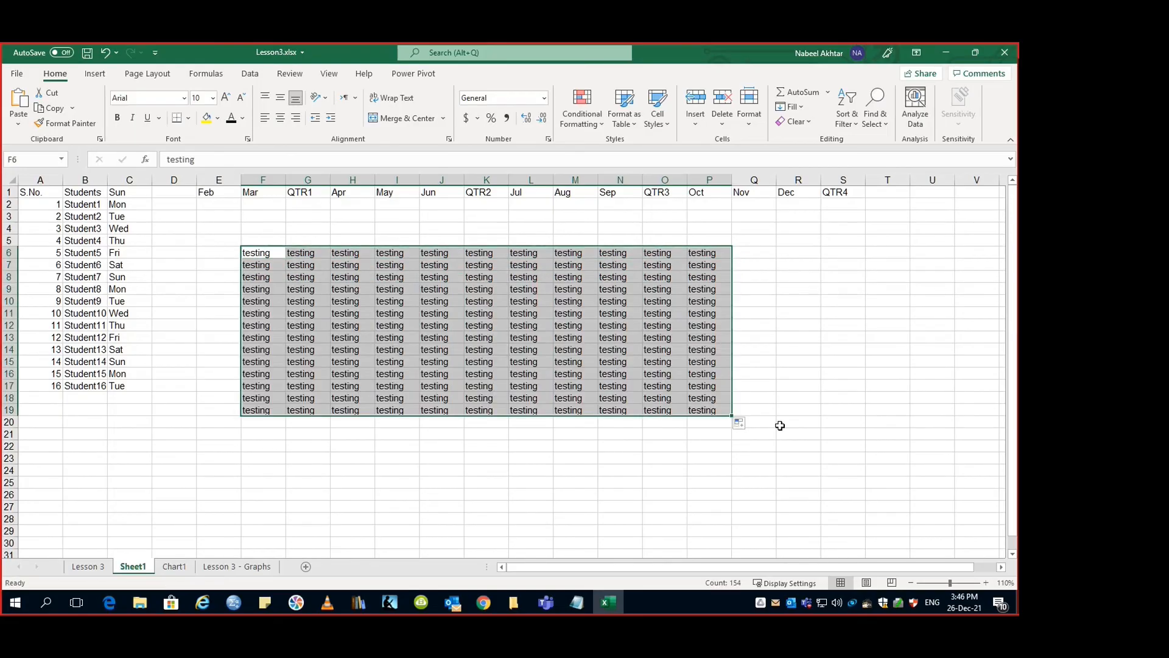
{"action": "left_click", "coordinate": [443, 346]}
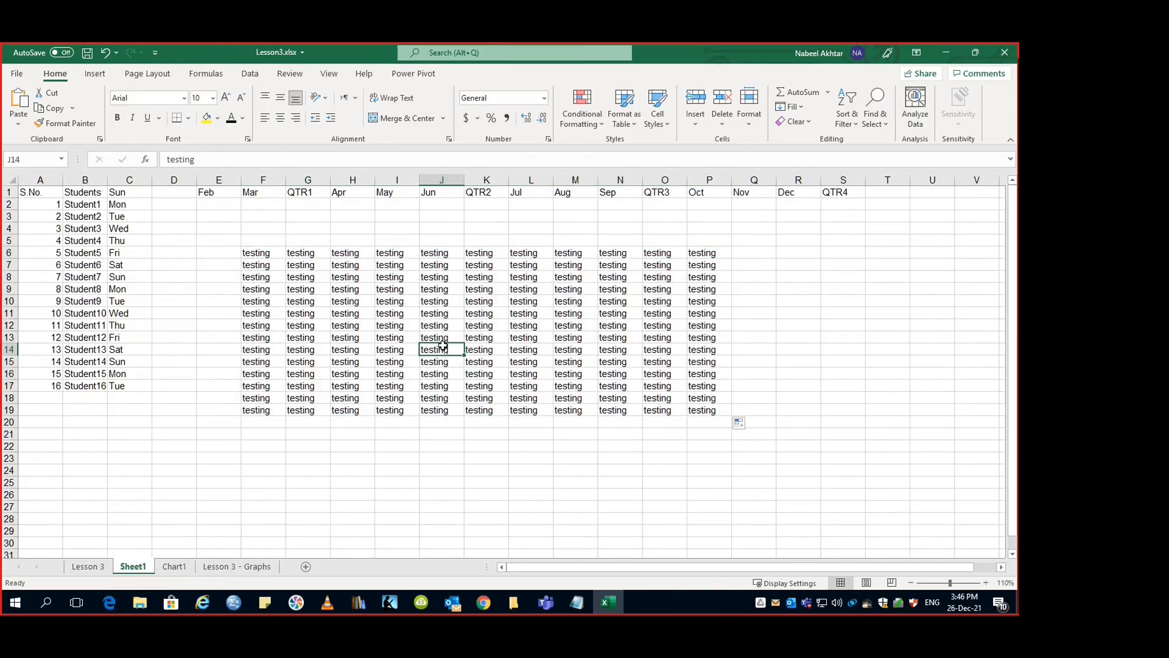